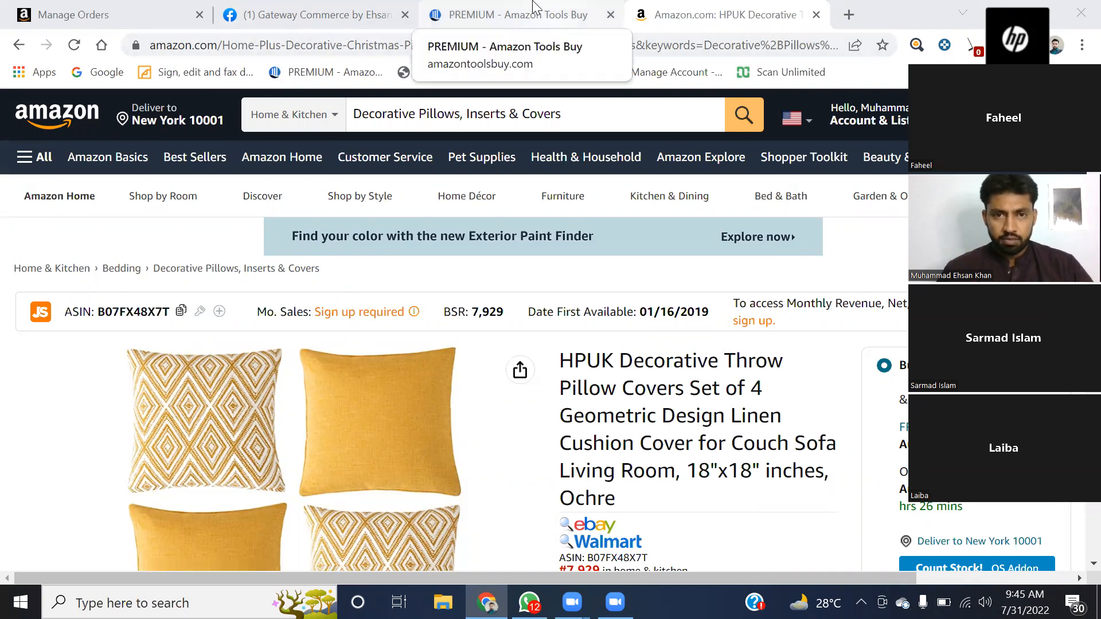
Review the product-research tools offered on the Amazon Tools Buy premium page, from Jungle Scout and Helium 10 down to Egrow.
click(510, 15)
scroll(550, 262, up, 2)
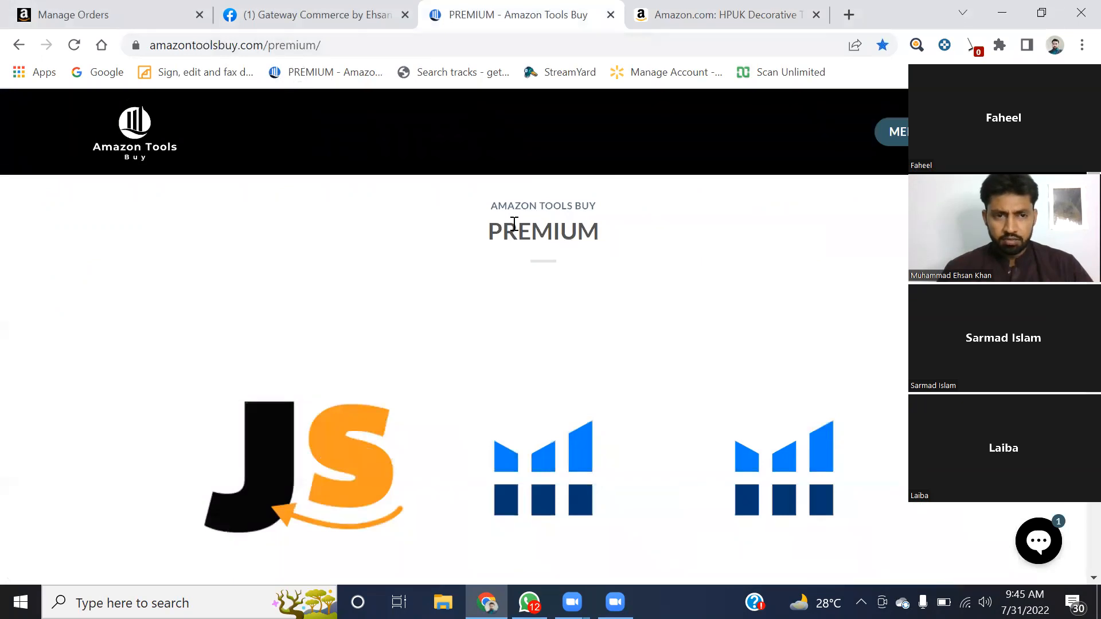
scroll(447, 314, down, 8)
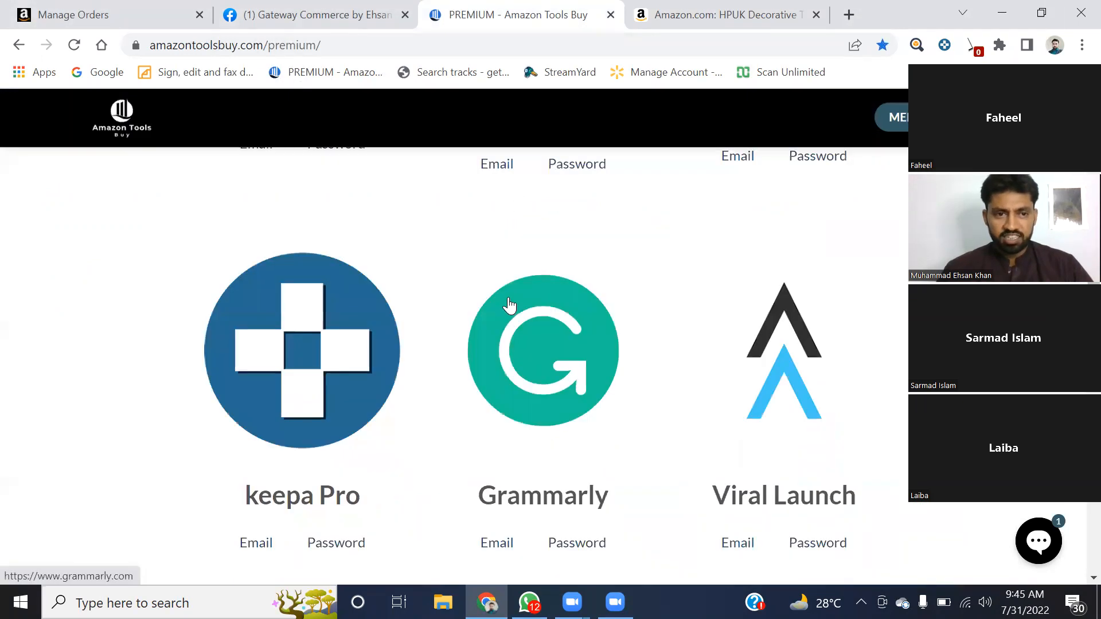
scroll(510, 301, up, 8)
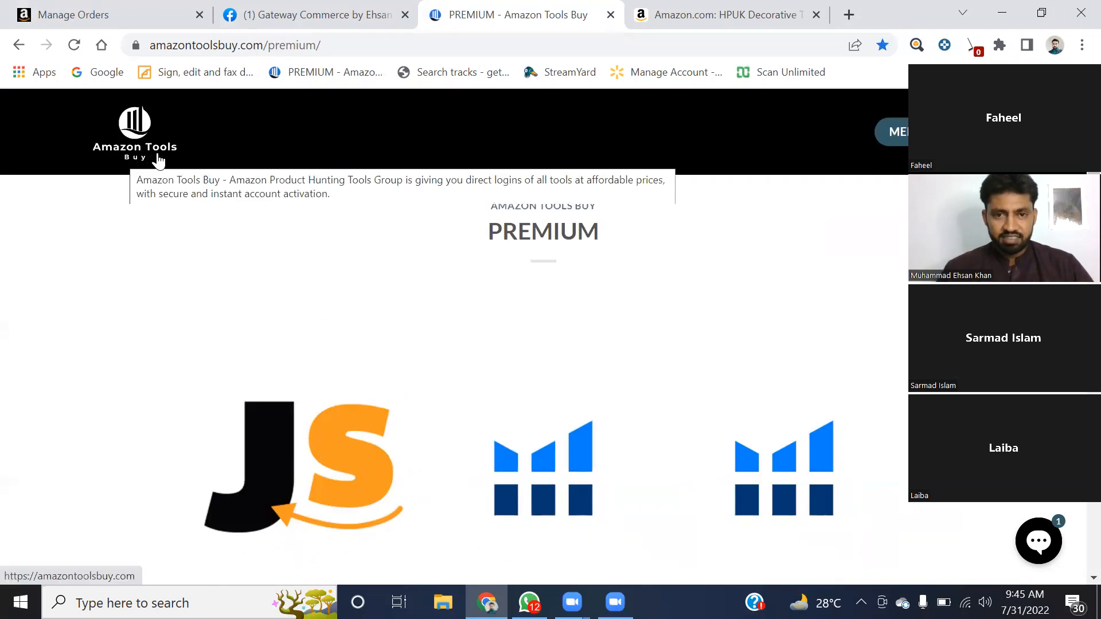
click(683, 8)
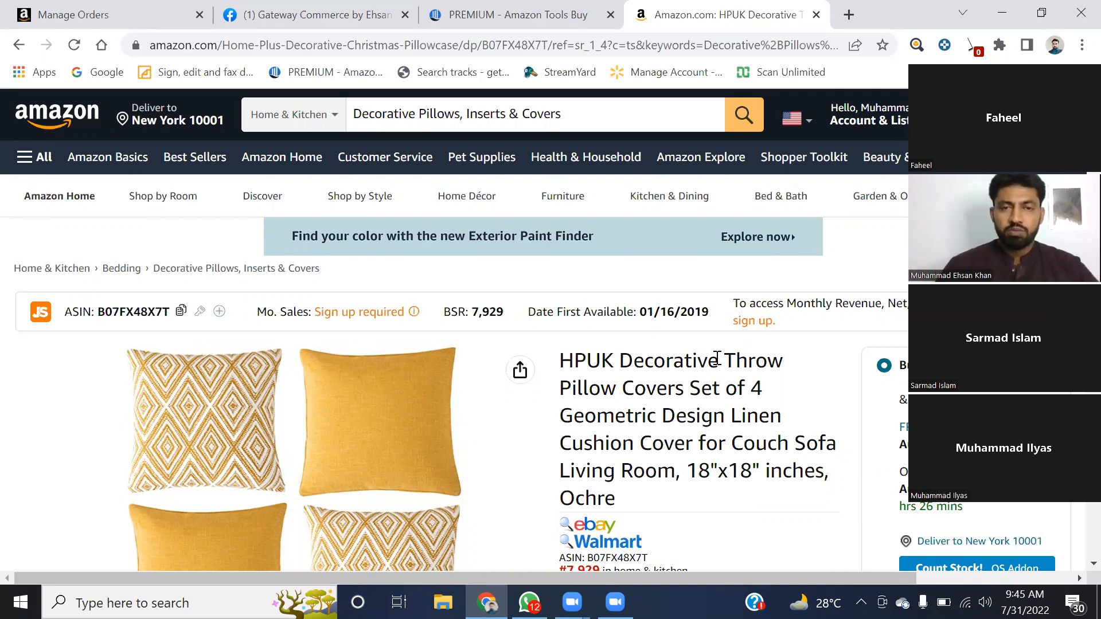
click(490, 8)
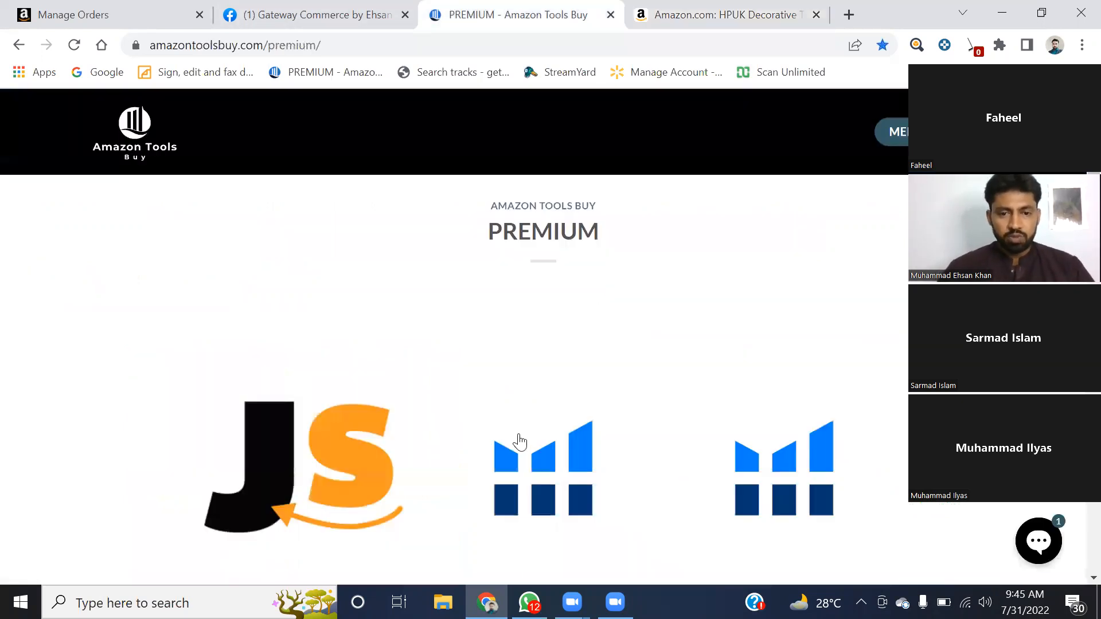
scroll(549, 374, down, 4)
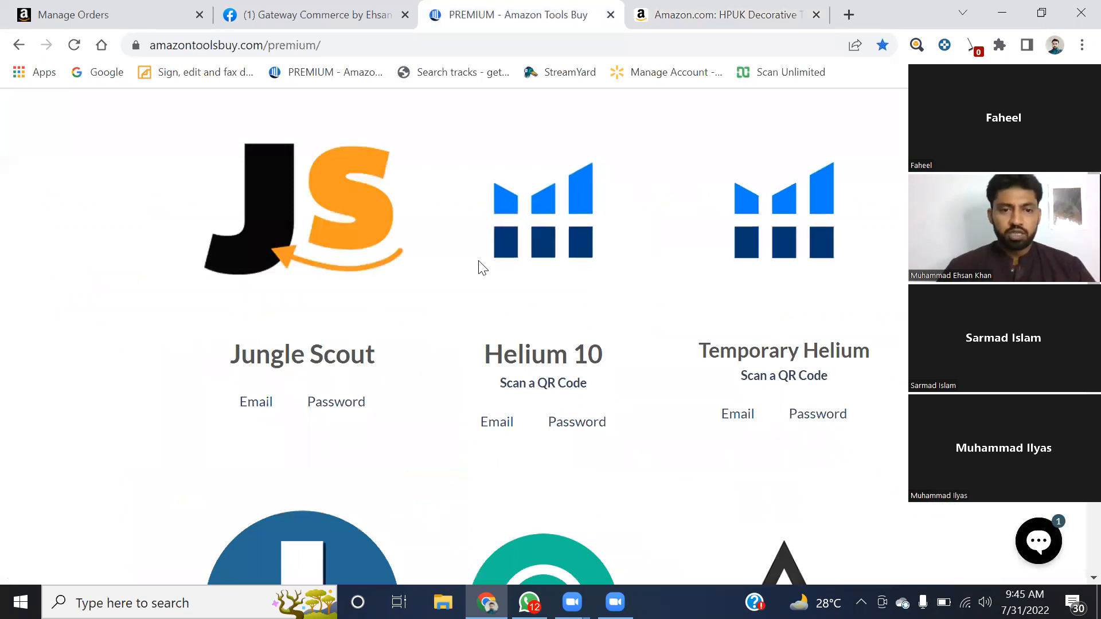
scroll(487, 270, down, 7)
scroll(657, 321, down, 7)
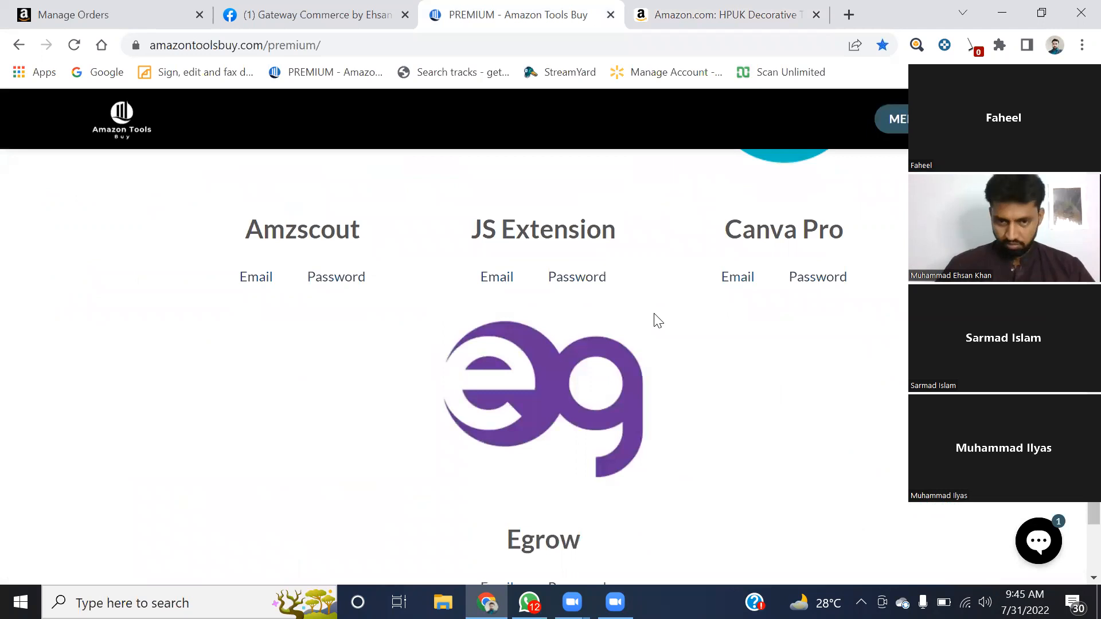
scroll(648, 305, up, 15)
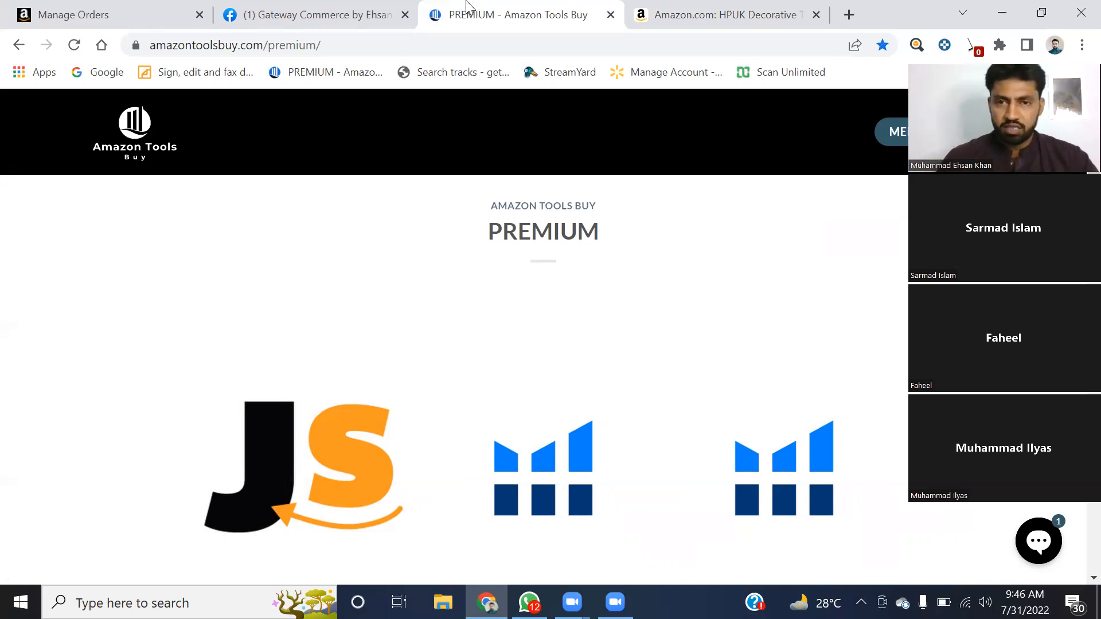
Return from the HPUK pillow cover listing to the Amazon search results for Decorative Pillows, Inserts & Covers.
click(680, 8)
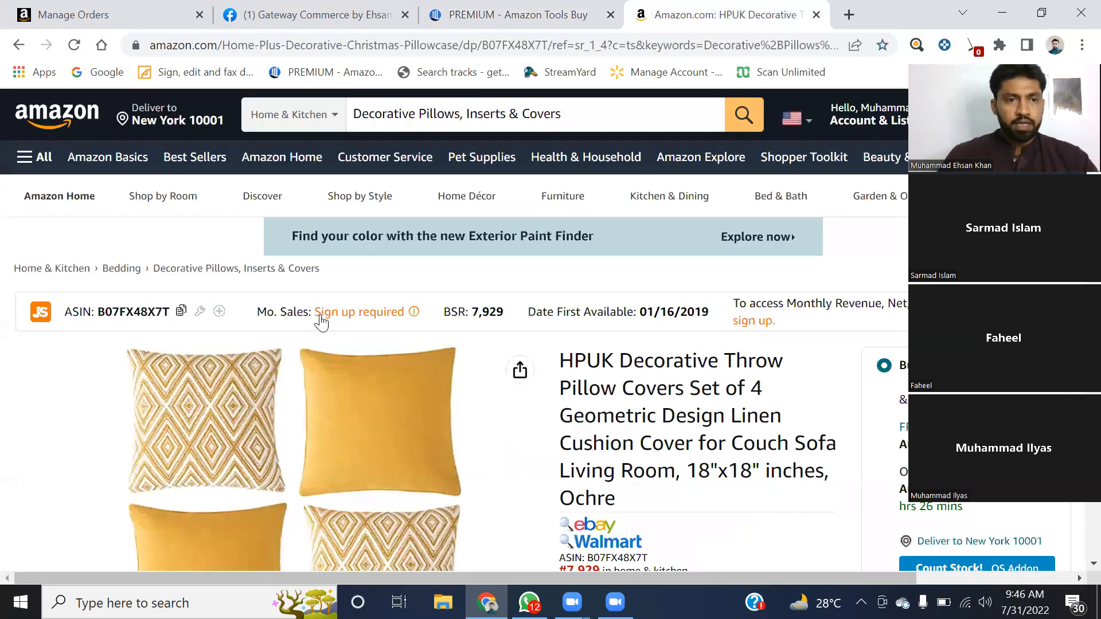
click(17, 47)
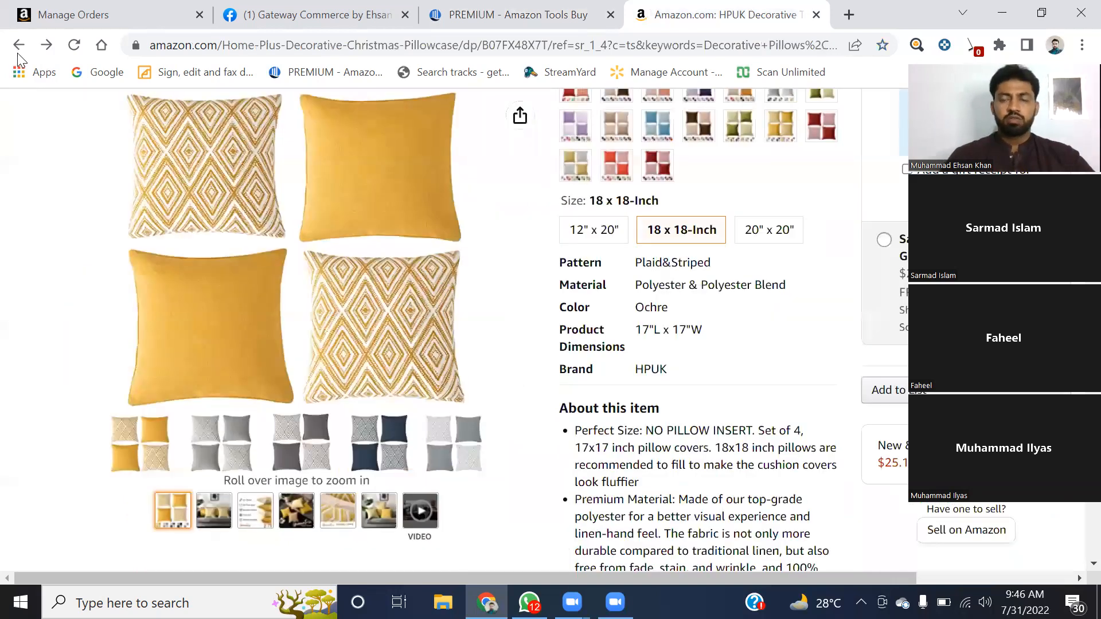
click(17, 55)
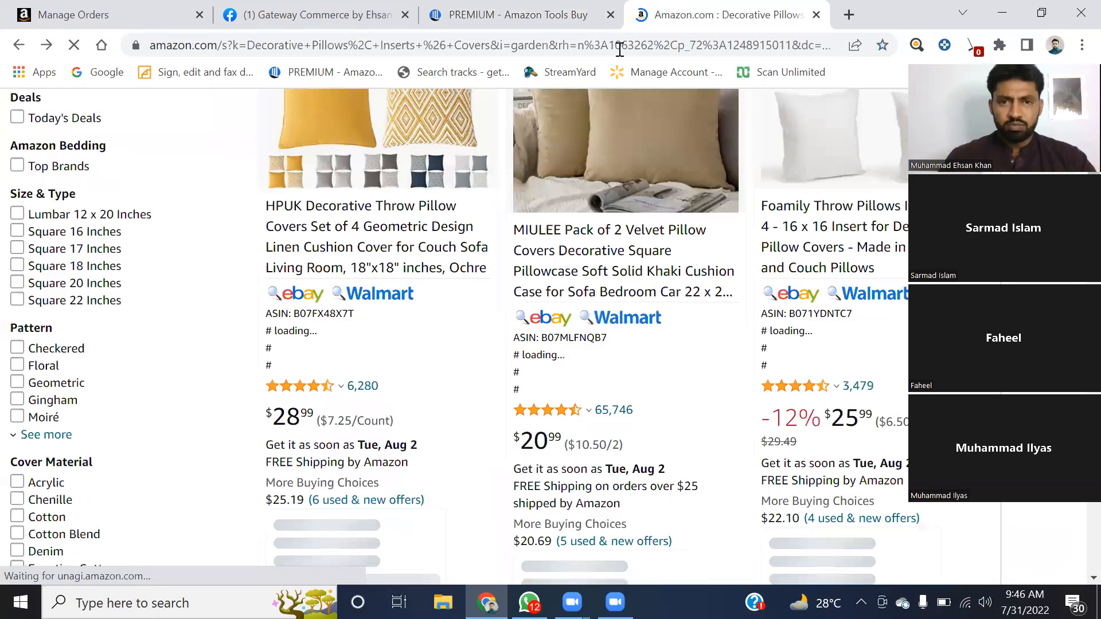
key(ctrl+shift+Tab)
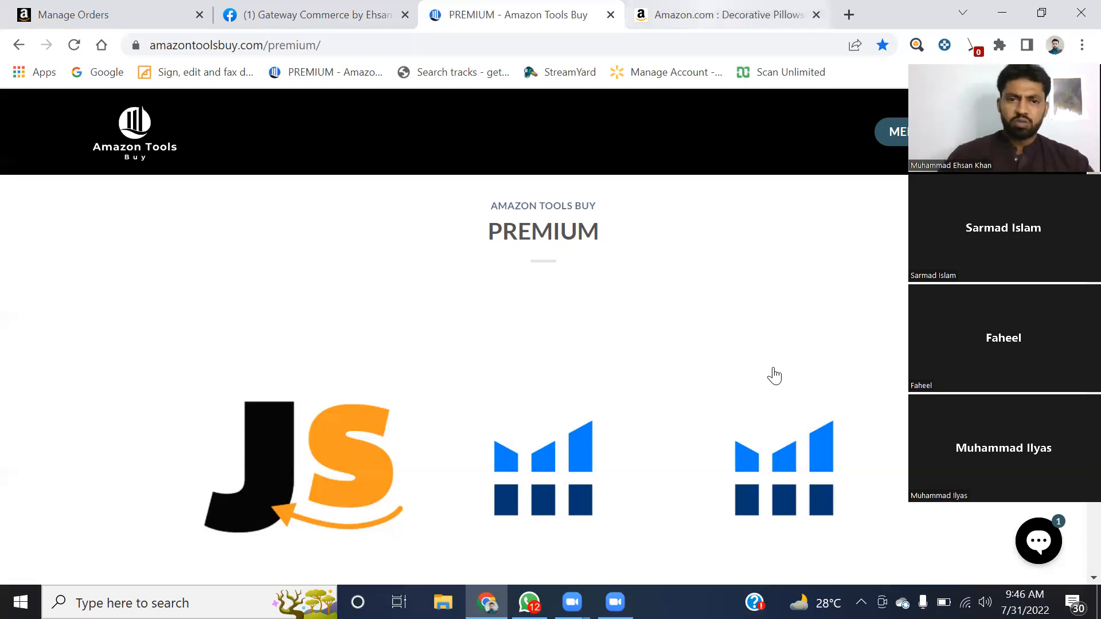
key(ctrl+Tab)
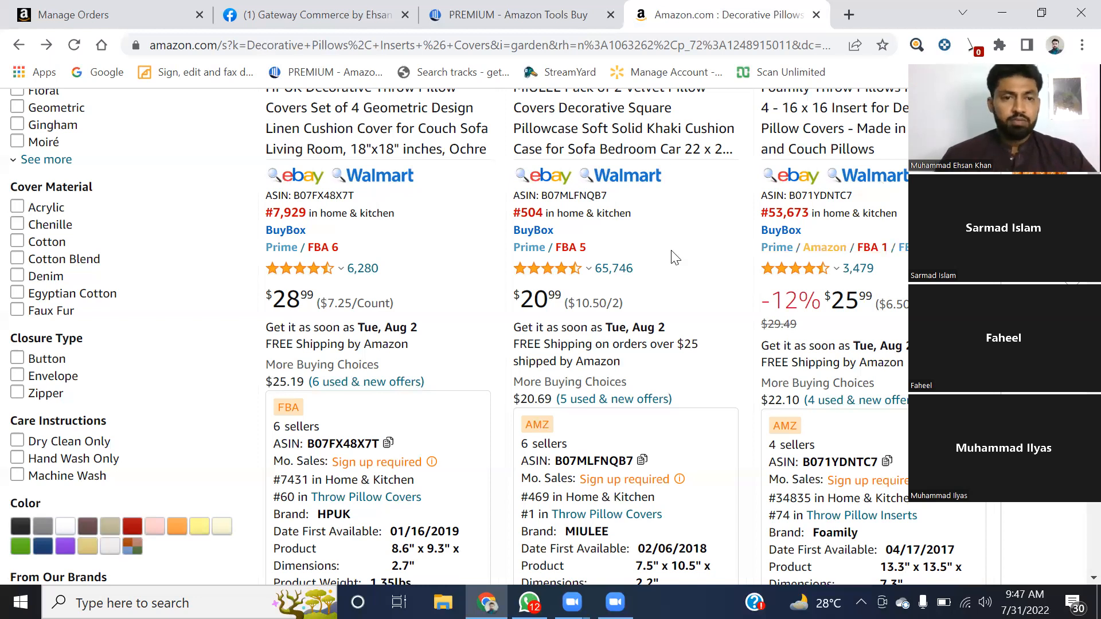
Examine the department, customer review, brand and price filters applied to the decorative pillow search results.
scroll(329, 232, down, 10)
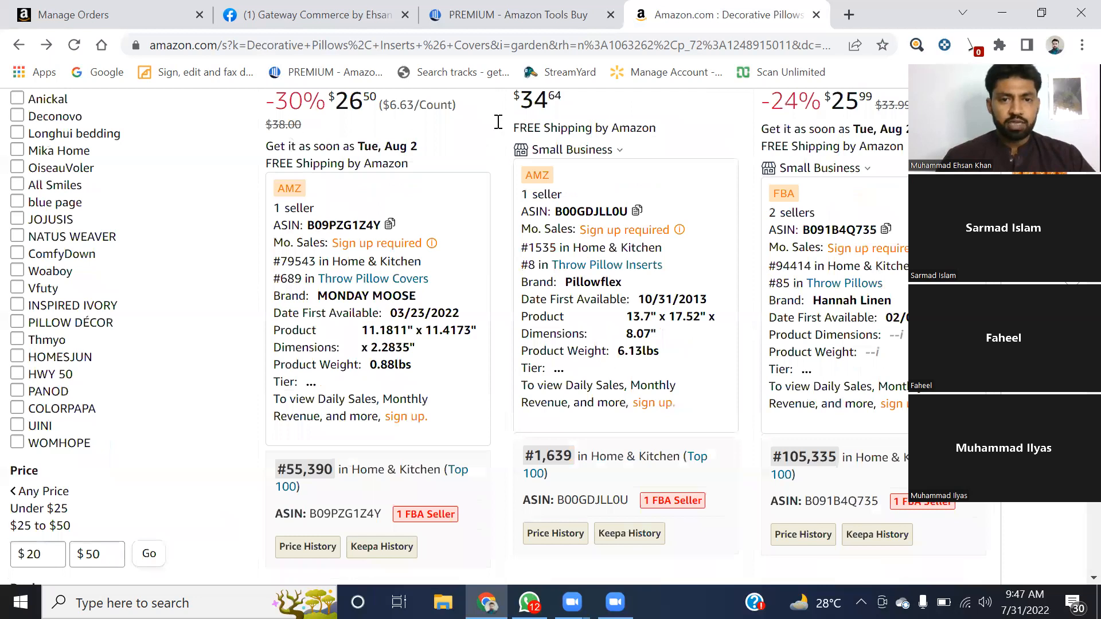
scroll(499, 115, up, 10)
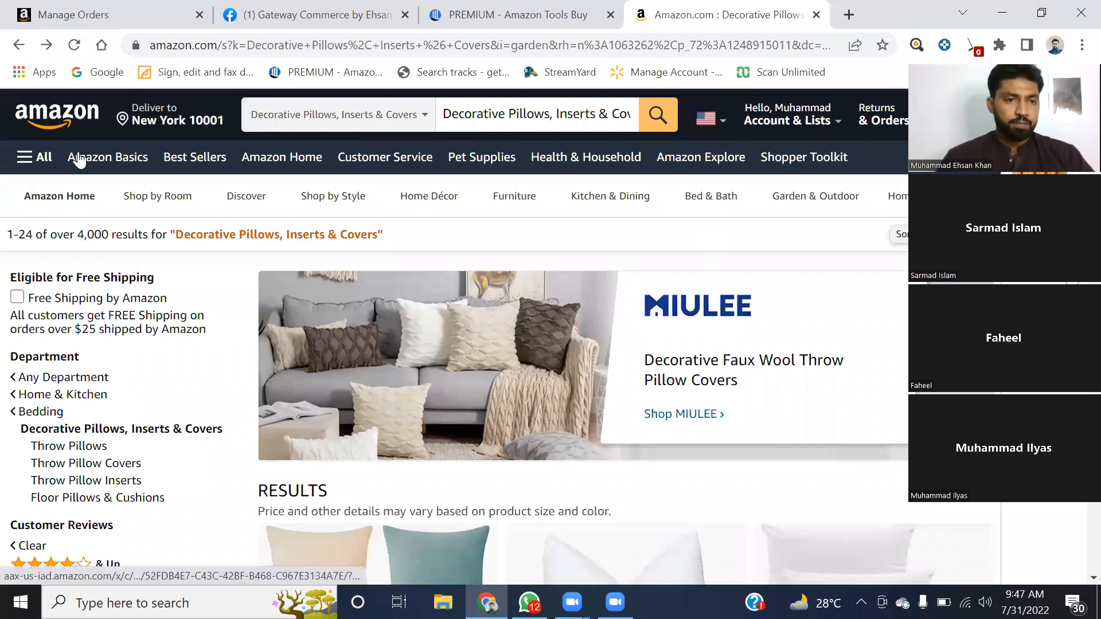
scroll(74, 155, down, 6)
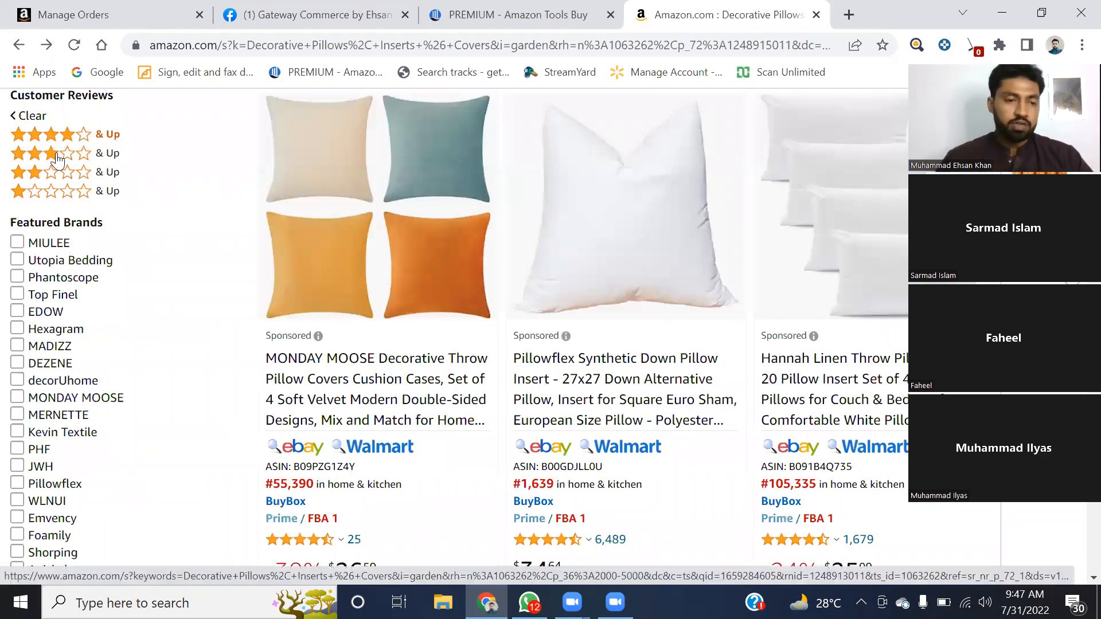
scroll(53, 224, down, 6)
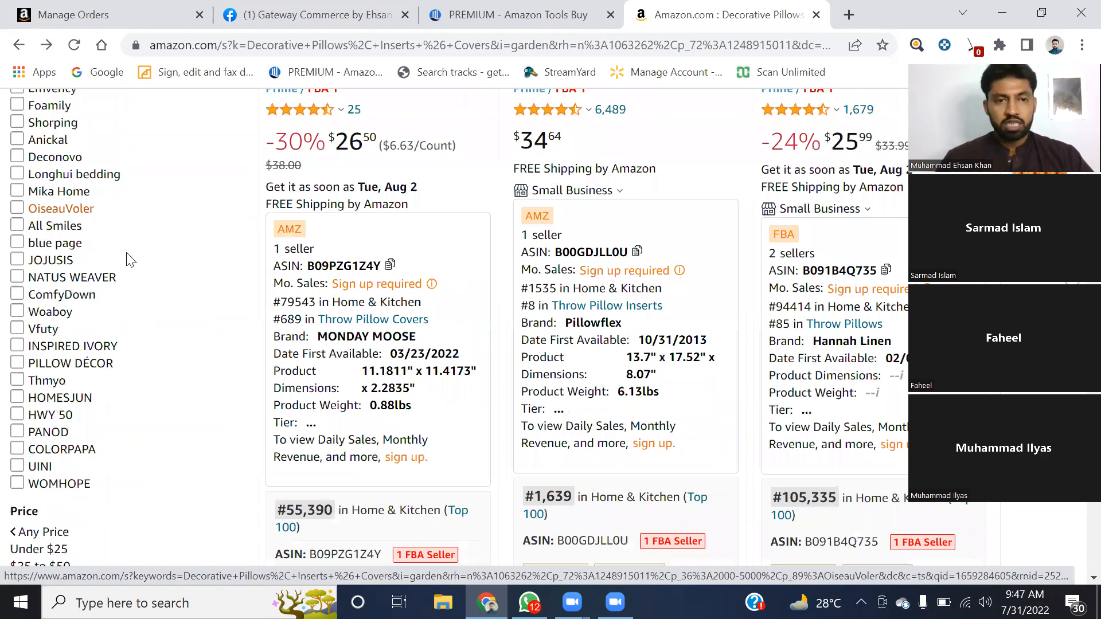
scroll(252, 197, up, 6)
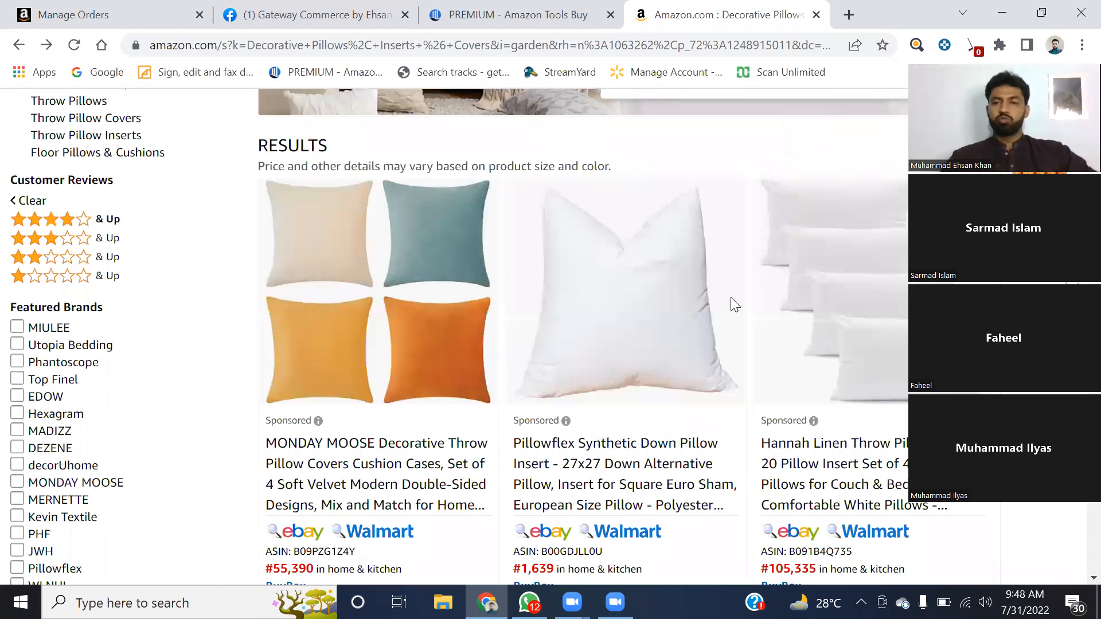
Check the product weight, sales rank and FBA seller details of the MIULEE Pack of 2 Velvet Pillow Covers in the results.
scroll(573, 287, down, 5)
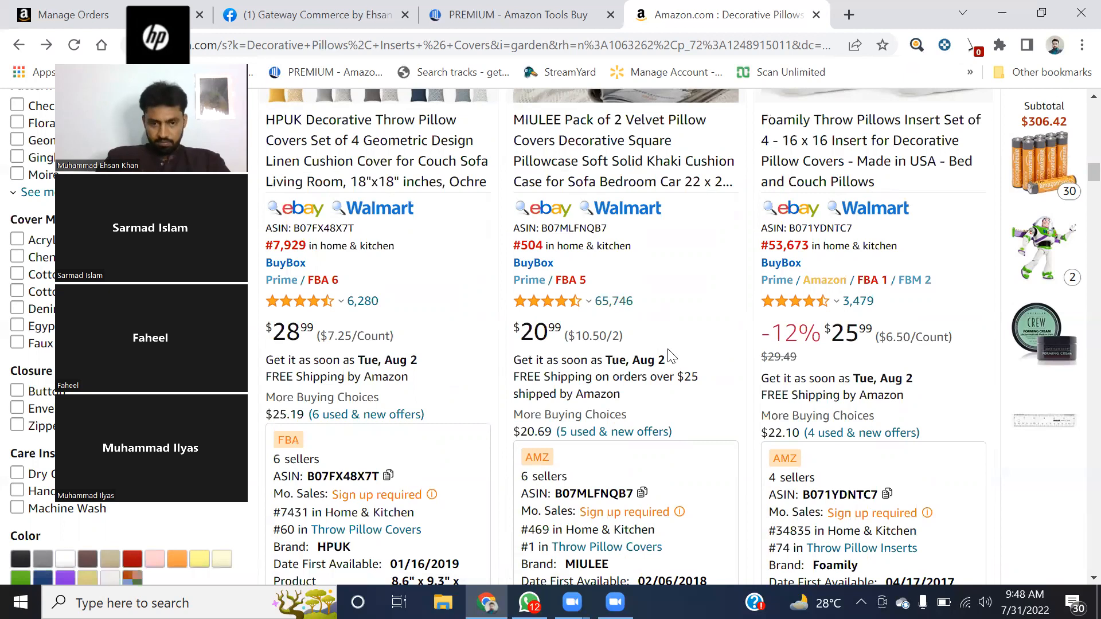
scroll(669, 356, down, 3)
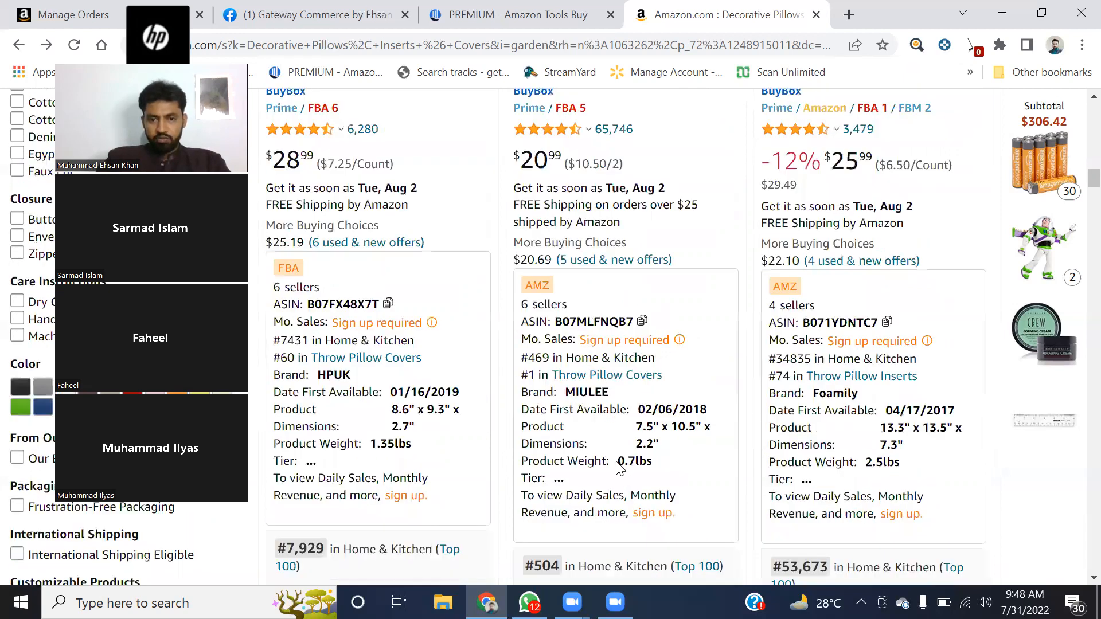
double_click(674, 465)
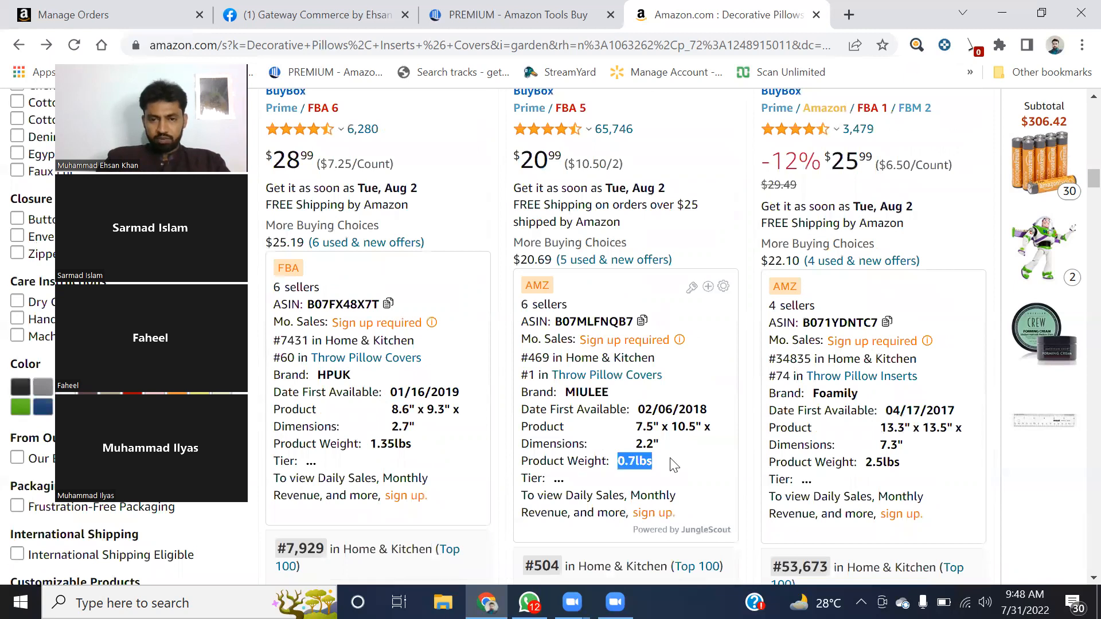
scroll(674, 465, down, 5)
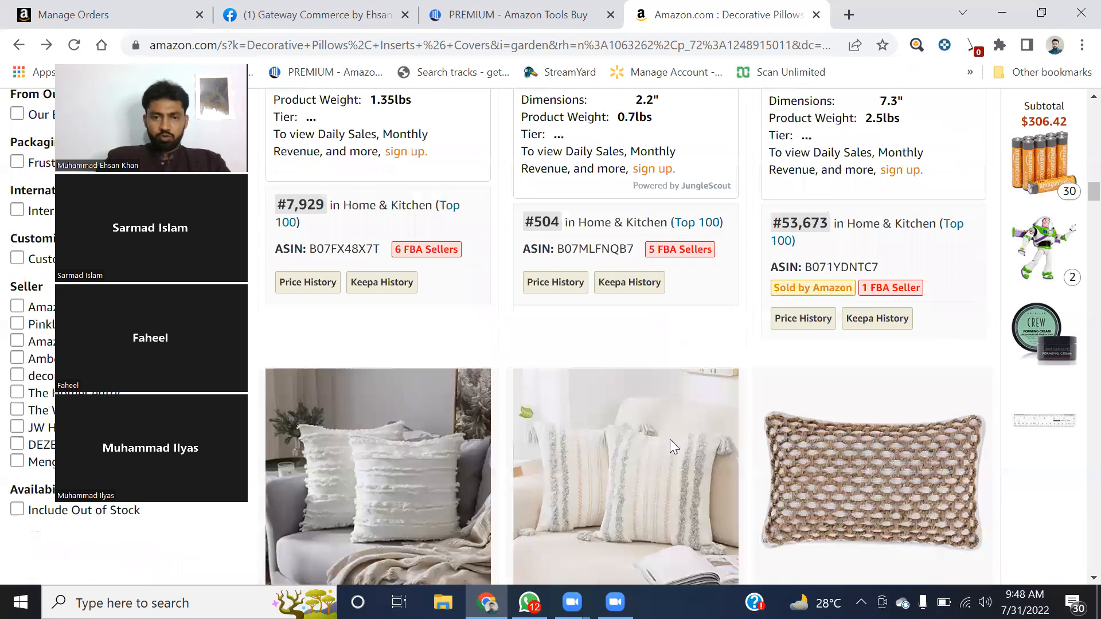
scroll(670, 439, up, 3)
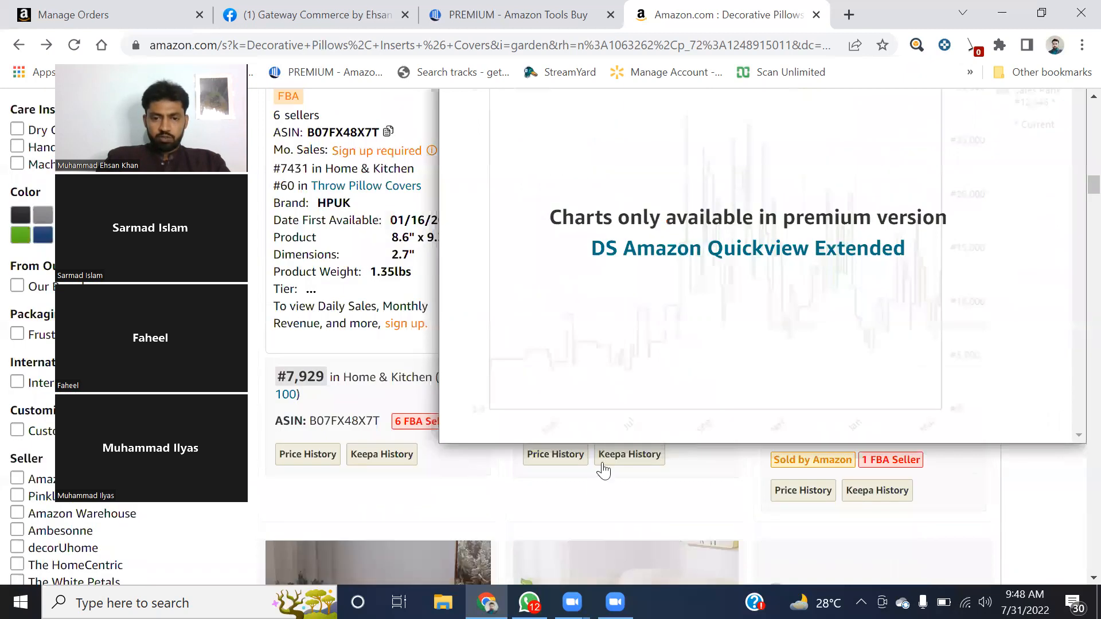
Open the MIULEE velvet pillow covers listing in a new tab, check who ships and sells it, and close the tab.
scroll(603, 470, down, 5)
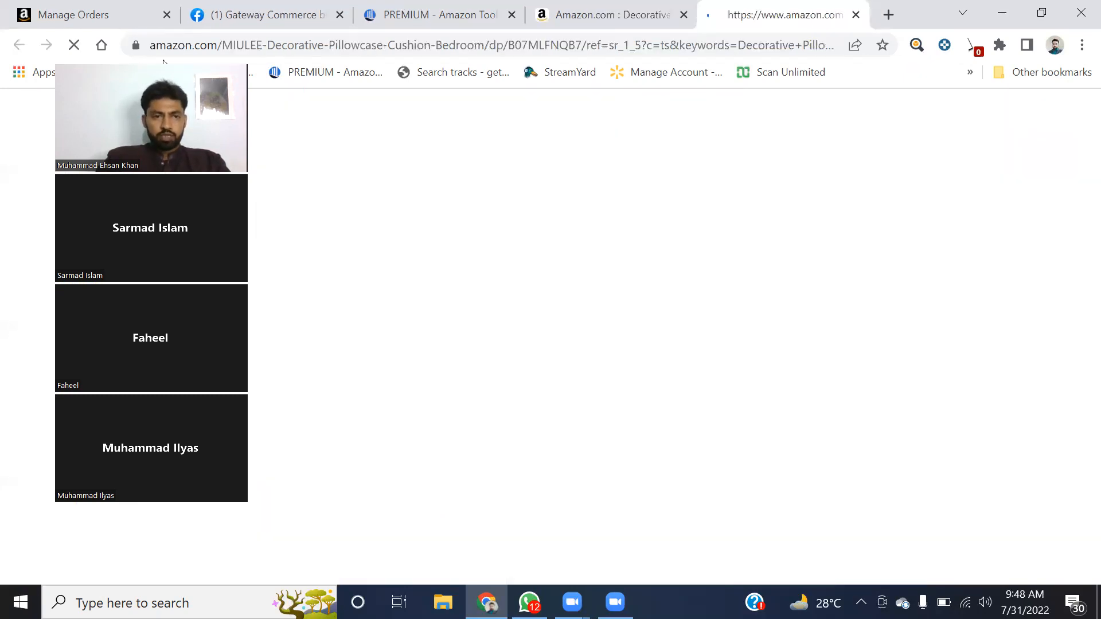
drag(164, 62, 108, 43)
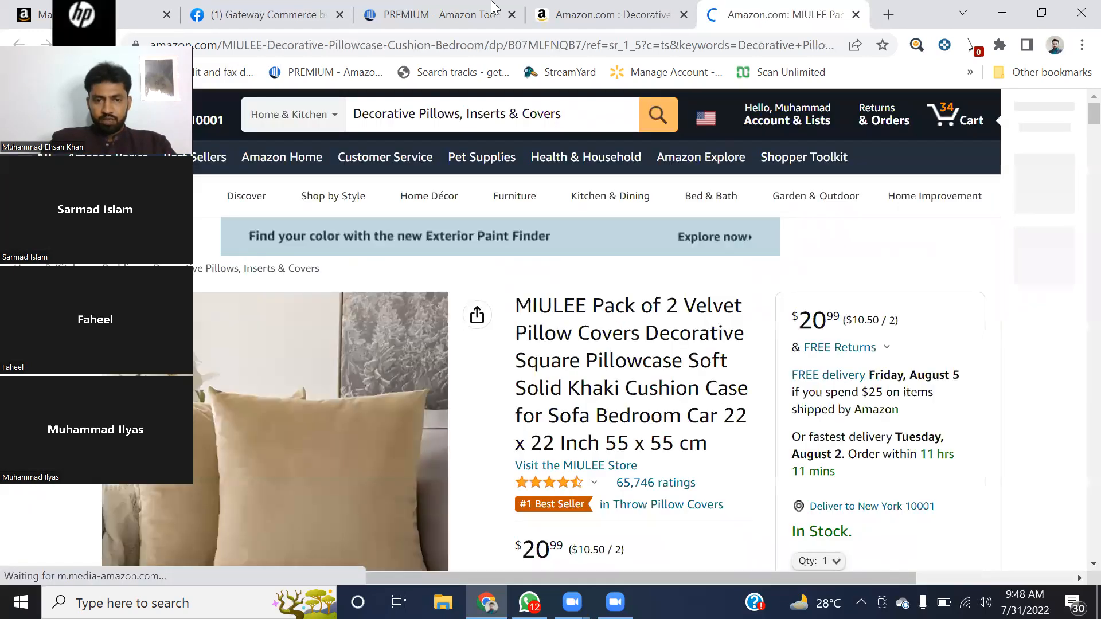
scroll(715, 167, down, 5)
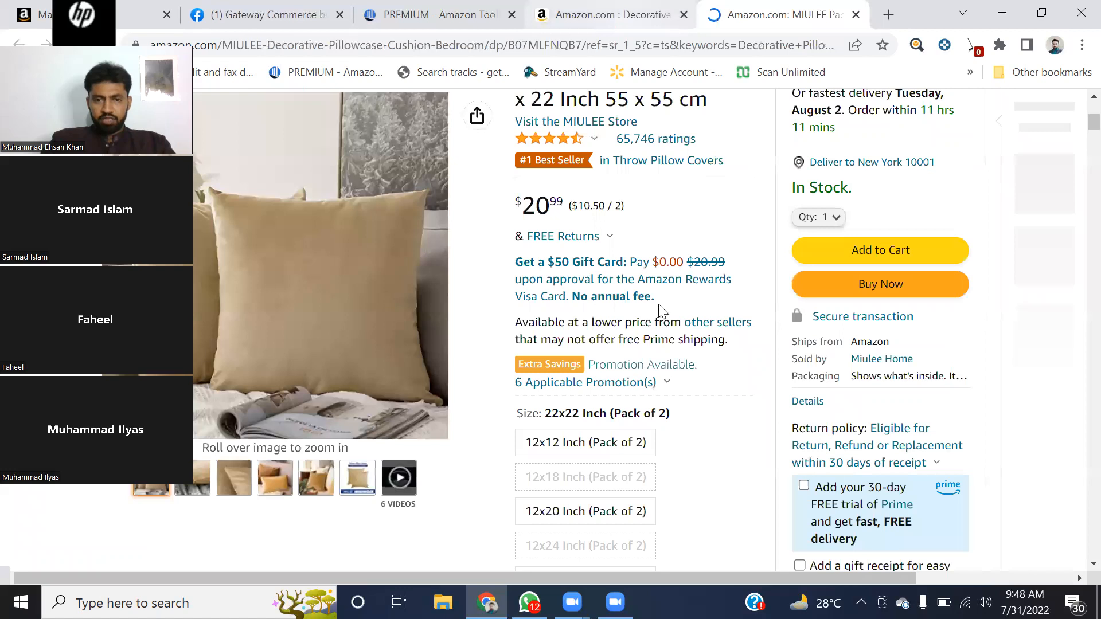
scroll(650, 346, down, 7)
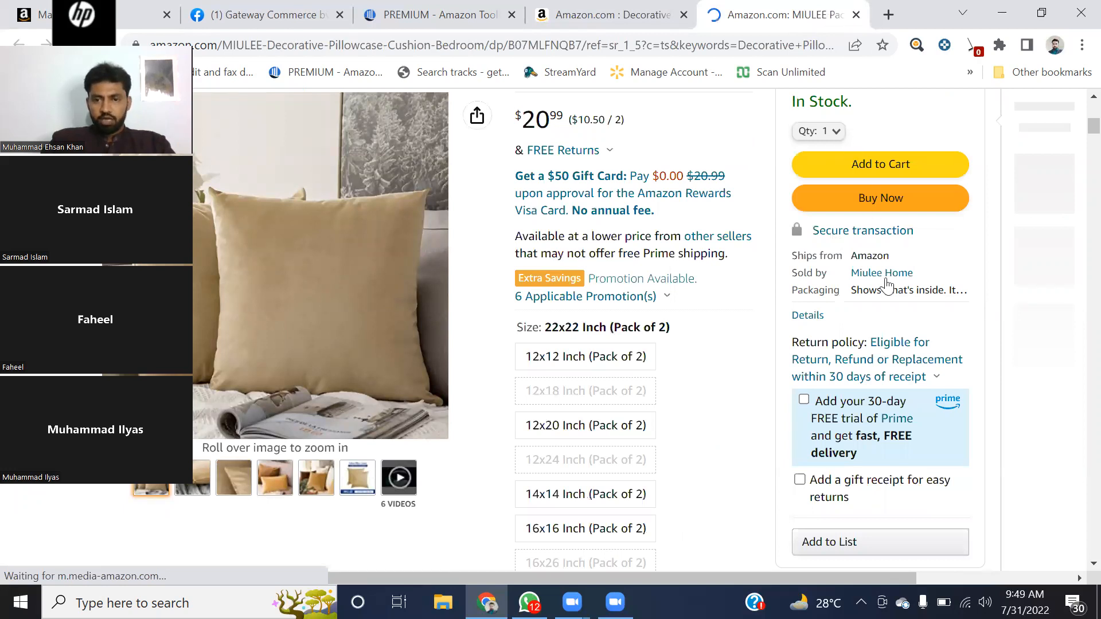
key(ctrl+w)
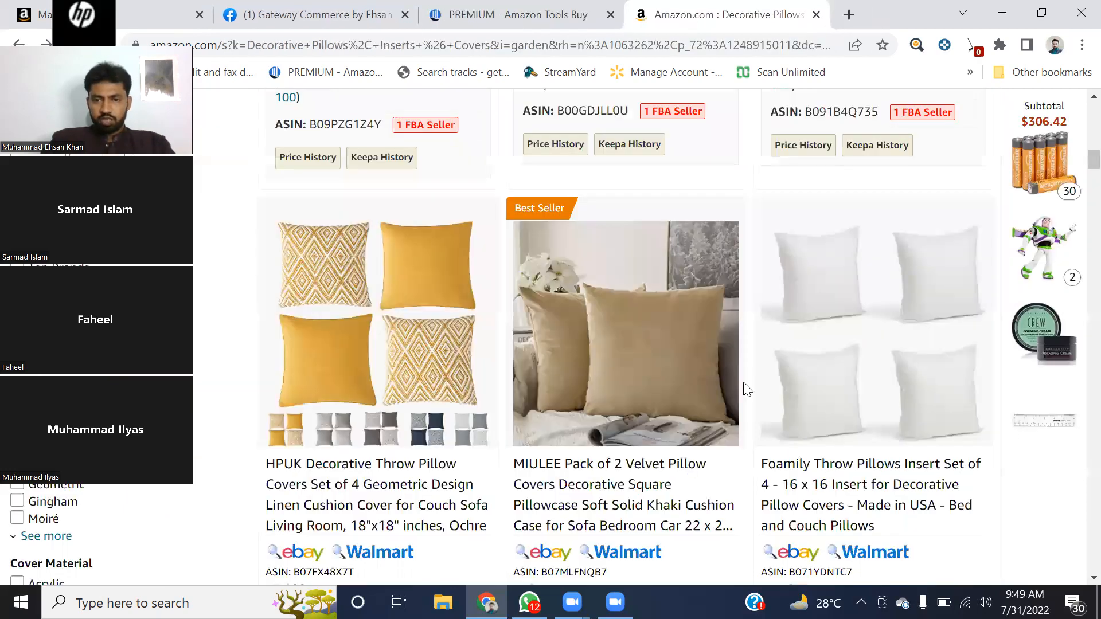
Compare sales ranks, FBA seller counts and Amazon's presence as a seller across the further decorative pillow results.
scroll(592, 262, down, 6)
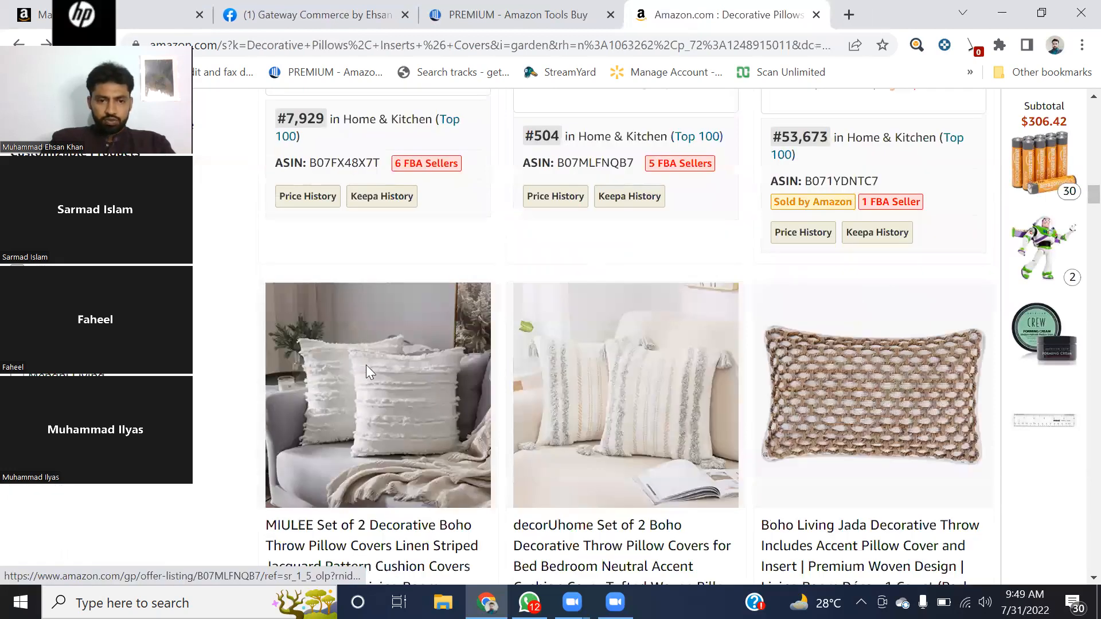
scroll(365, 364, down, 4)
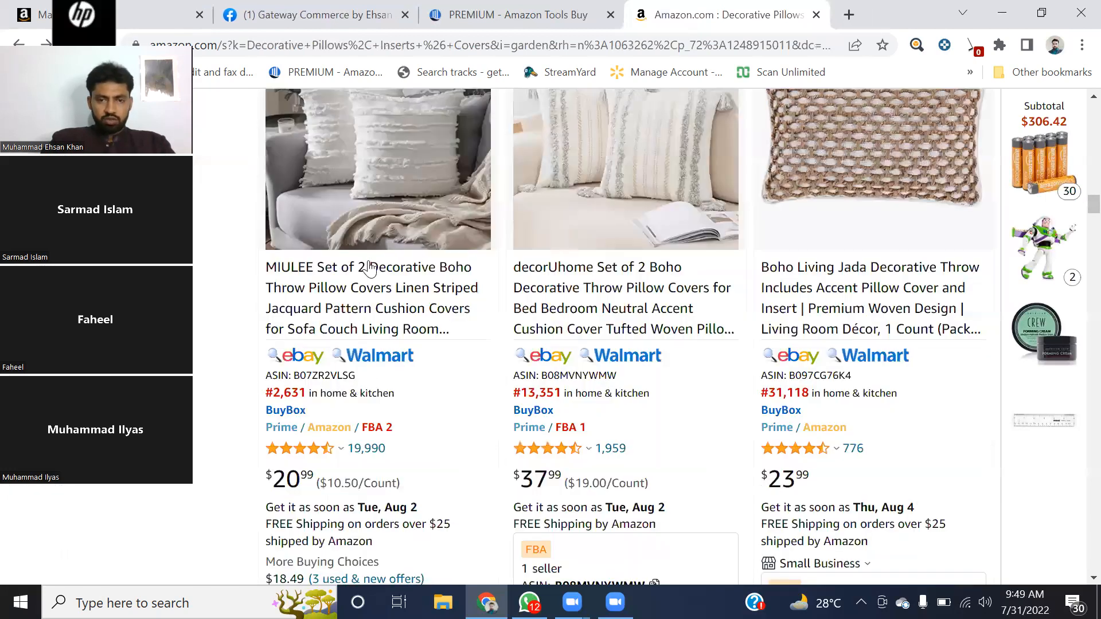
scroll(585, 264, down, 3)
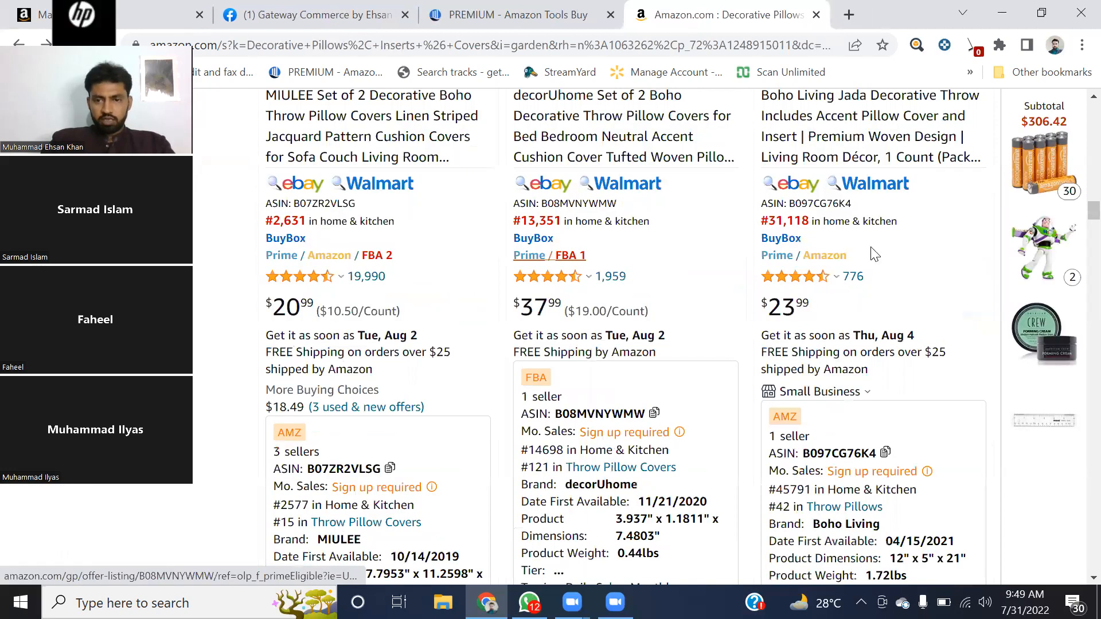
scroll(871, 251, down, 4)
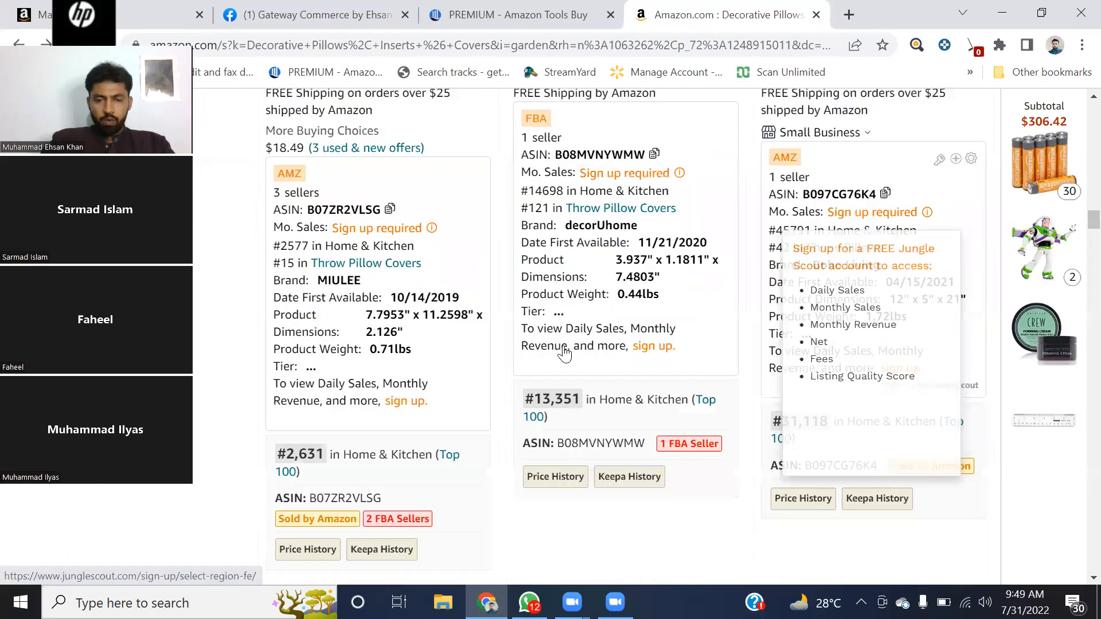
scroll(470, 290, up, 3)
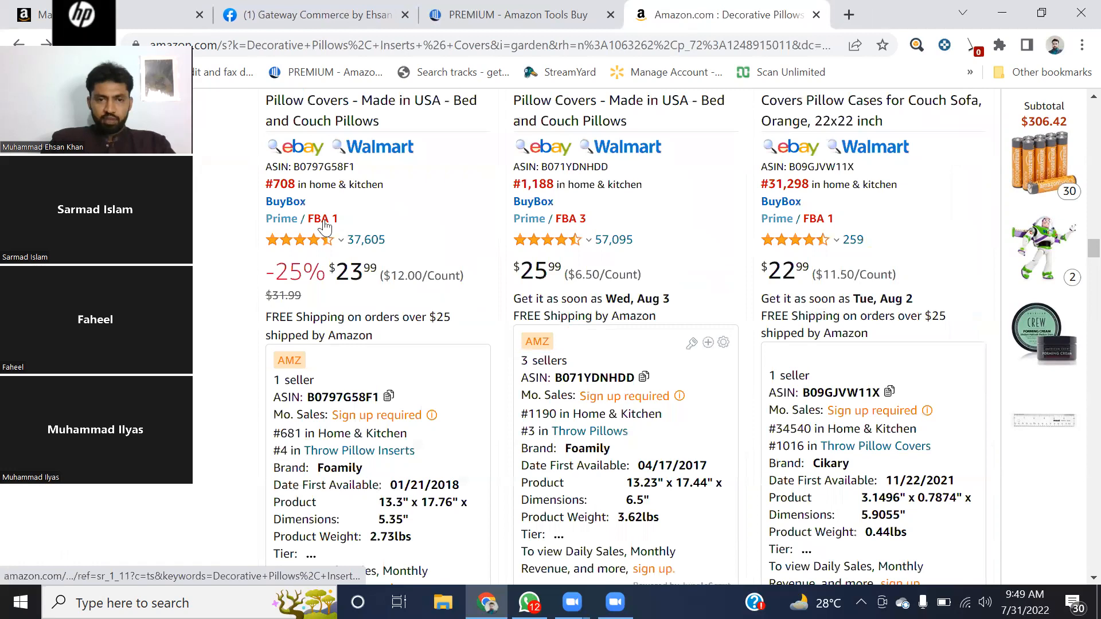
scroll(809, 226, down, 5)
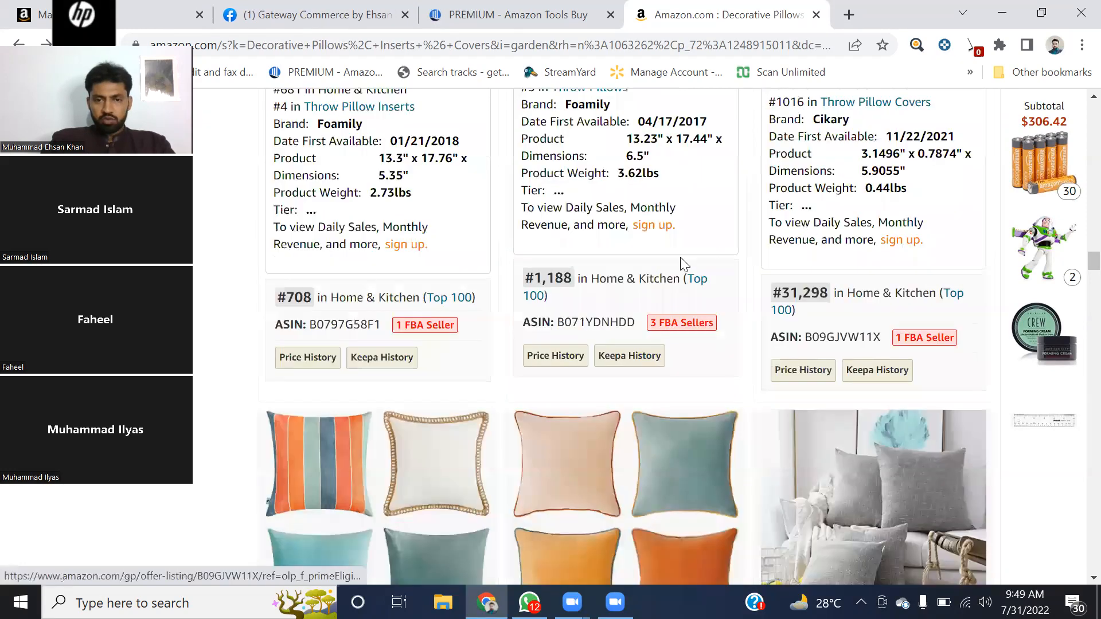
scroll(636, 280, down, 8)
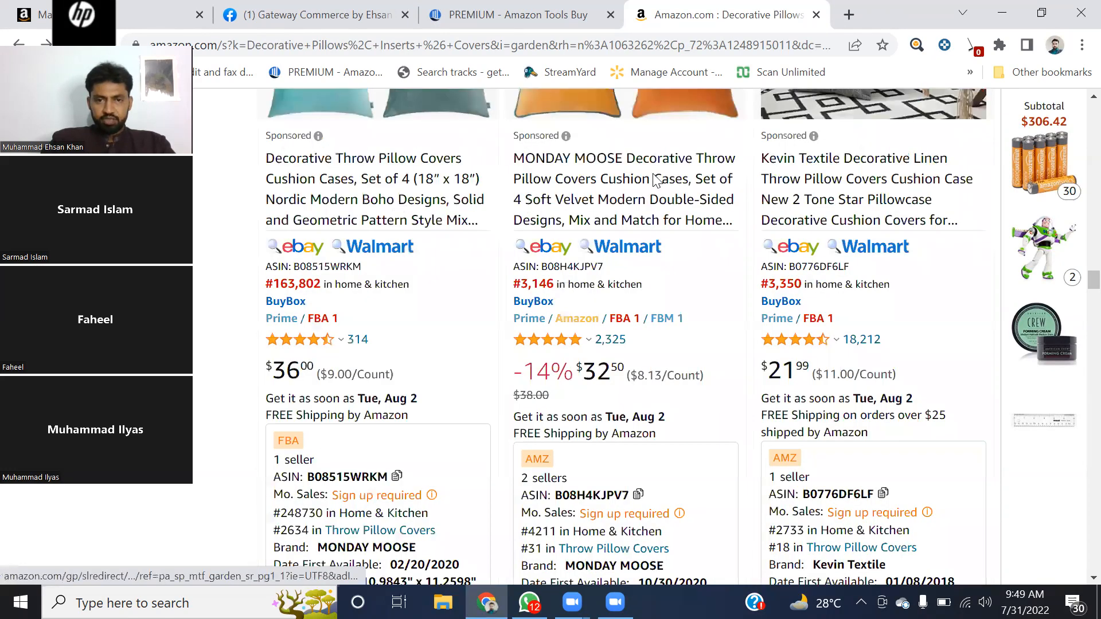
Compare sales ranks, weights, FBA seller counts and Amazon's presence across the remaining decorative pillow results through to the page's pagination.
scroll(853, 168, down, 8)
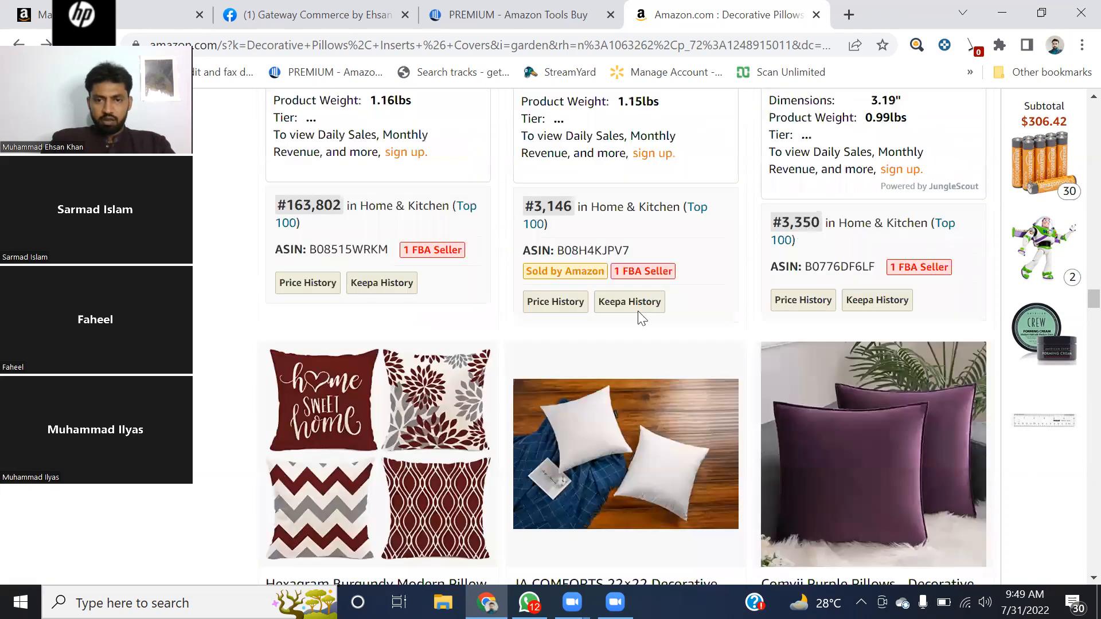
scroll(792, 321, down, 6)
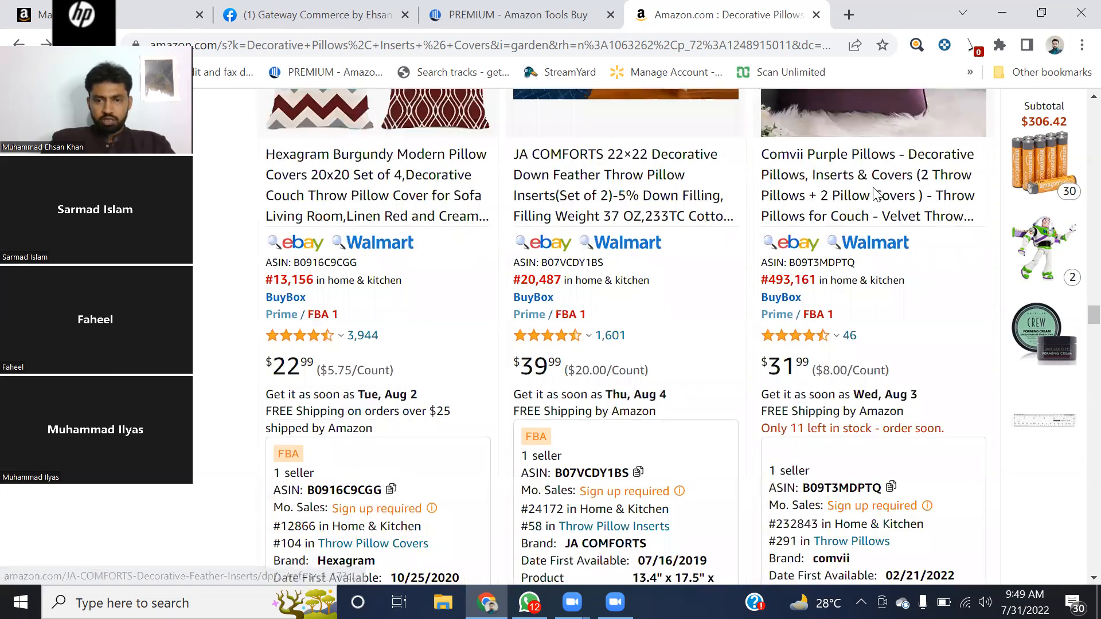
scroll(750, 270, down, 7)
scroll(679, 278, down, 8)
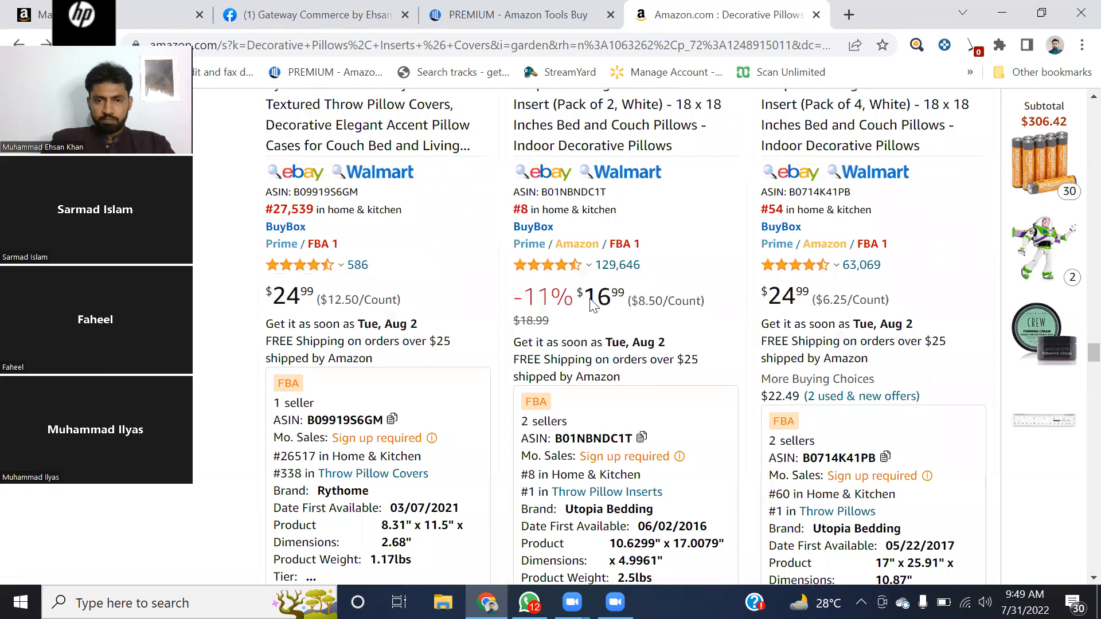
scroll(591, 306, down, 8)
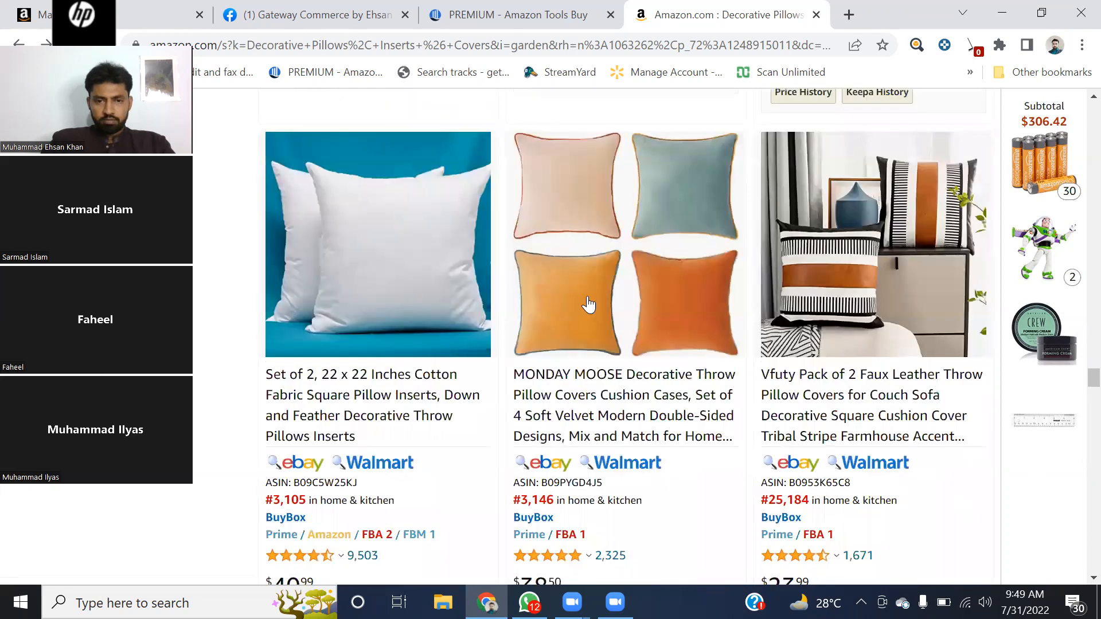
scroll(584, 304, down, 4)
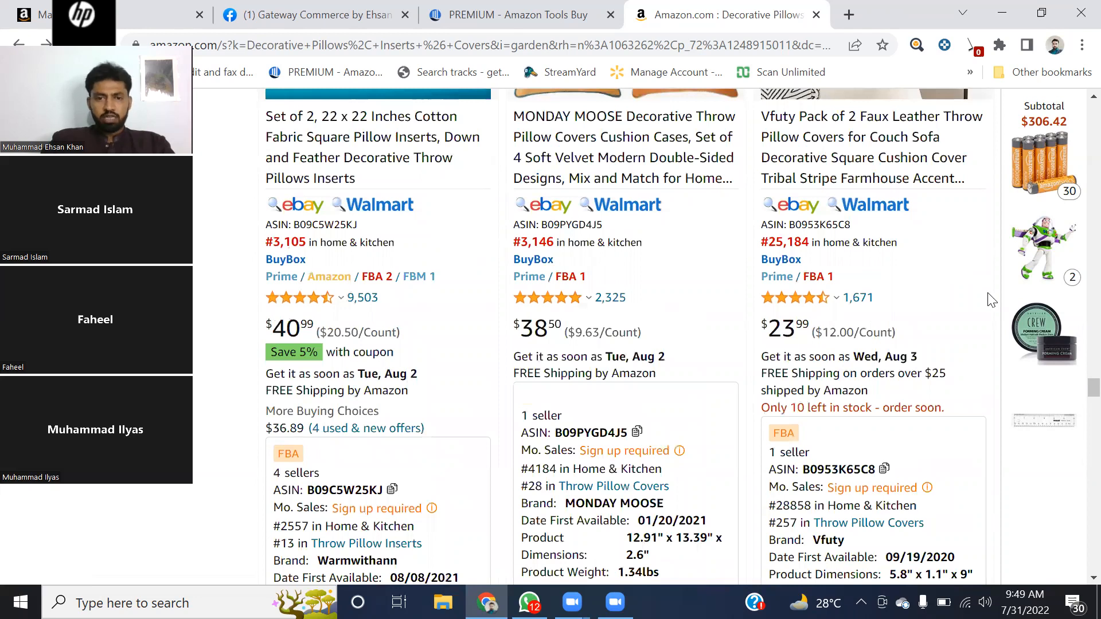
scroll(775, 322, down, 4)
scroll(774, 325, down, 10)
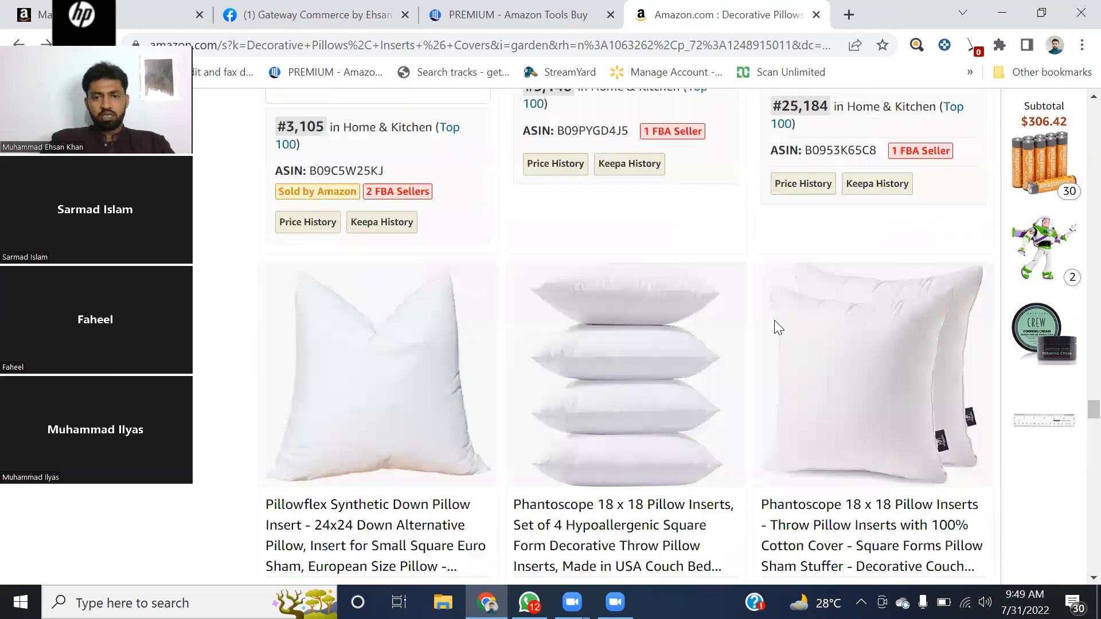
scroll(774, 326, down, 8)
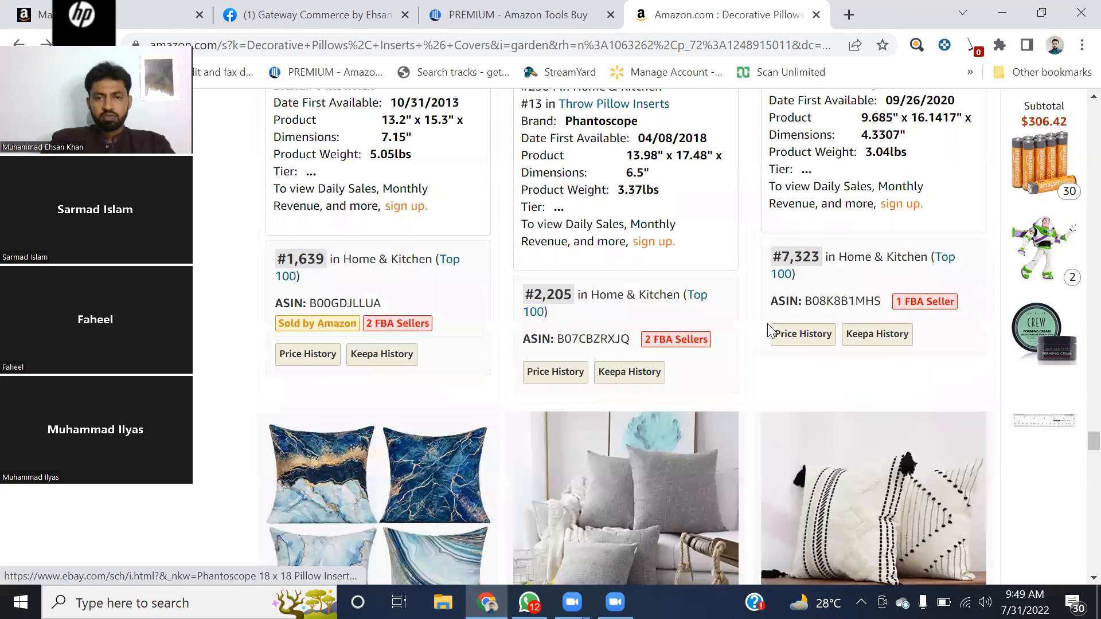
scroll(767, 331, down, 5)
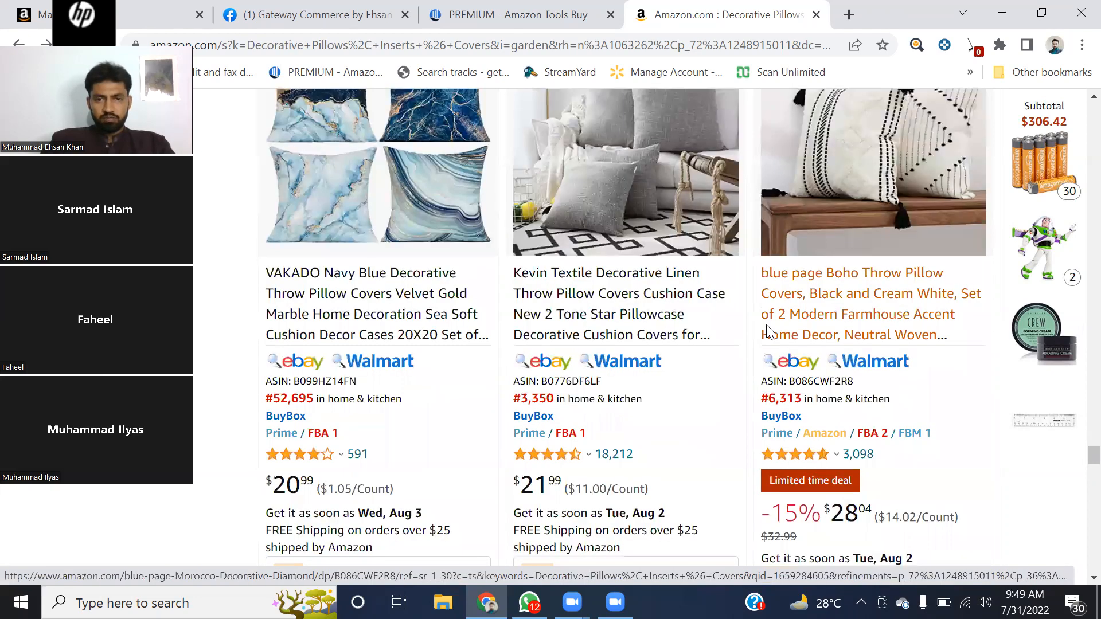
scroll(766, 325, down, 5)
scroll(766, 327, down, 5)
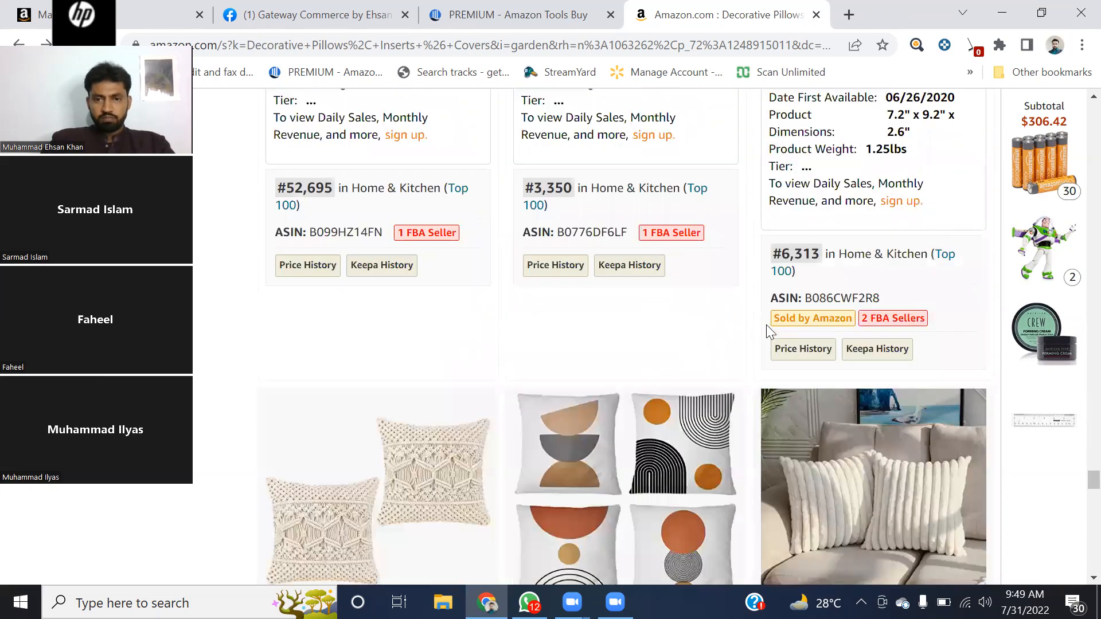
scroll(769, 321, down, 6)
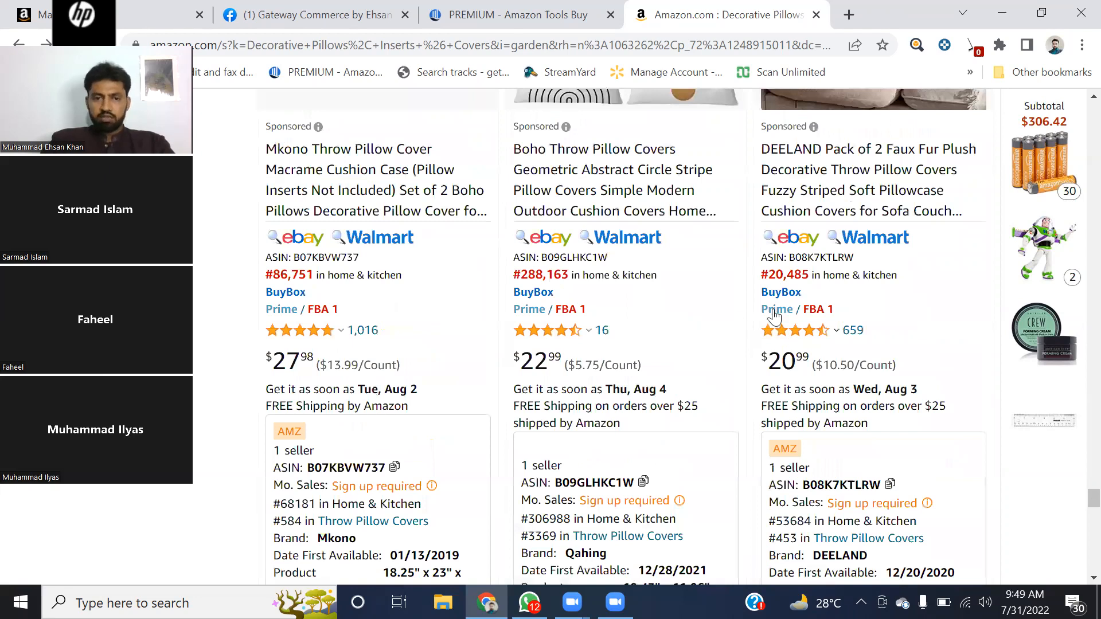
scroll(774, 314, down, 5)
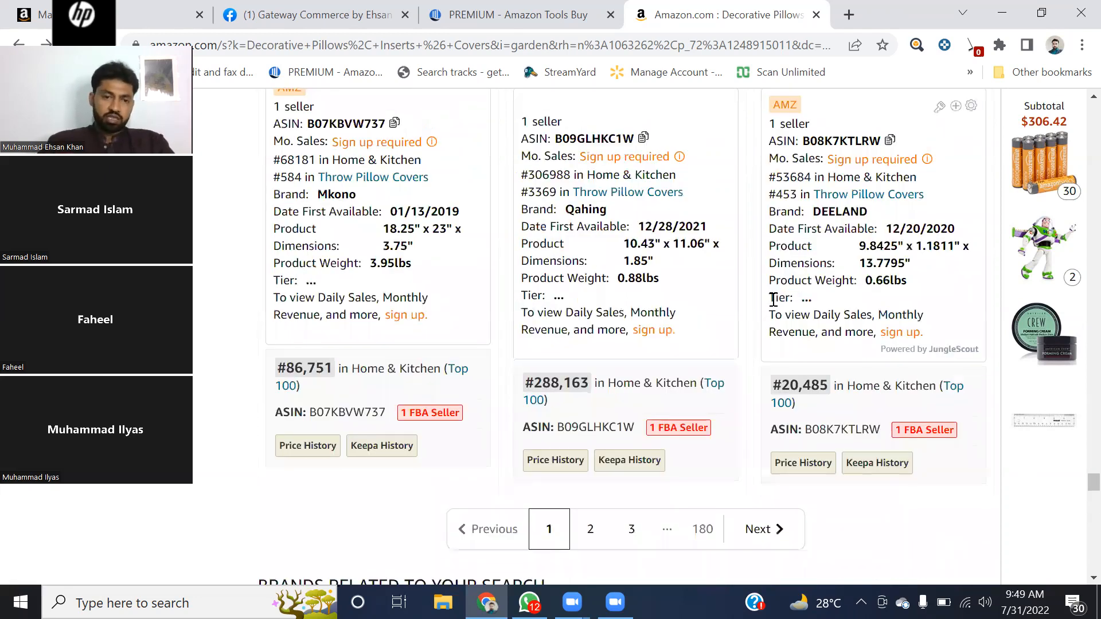
scroll(881, 278, down, 5)
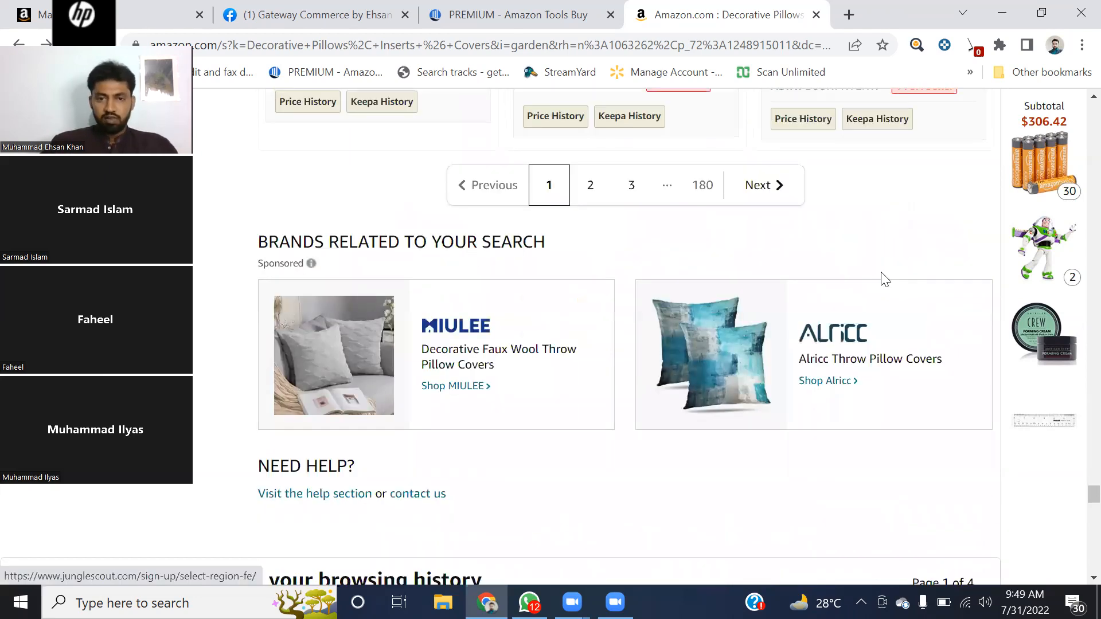
scroll(883, 279, down, 5)
scroll(762, 281, up, 6)
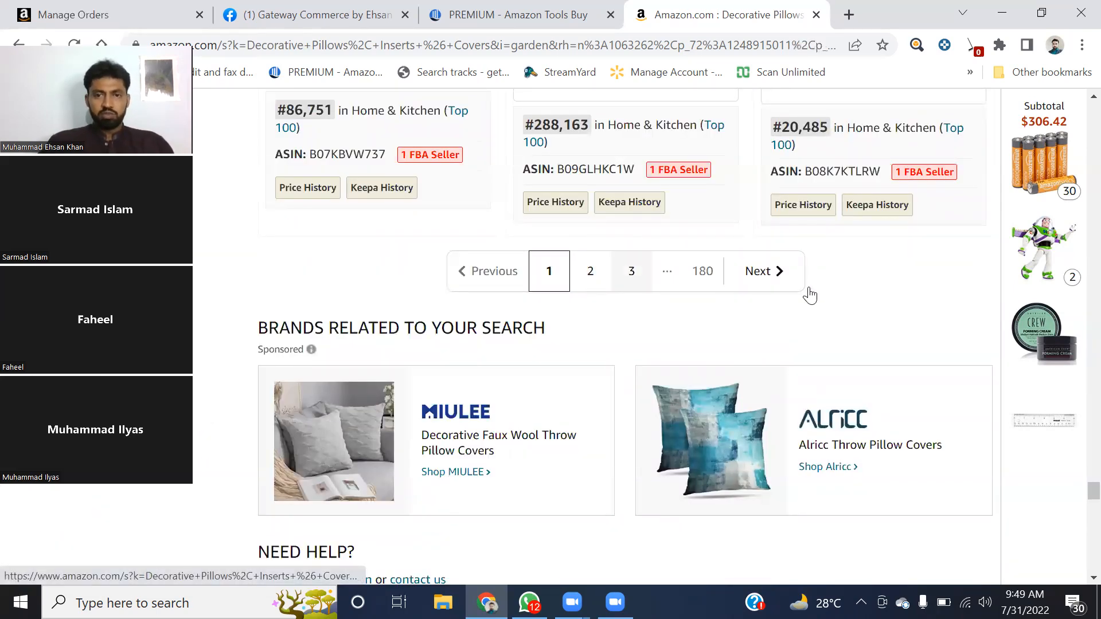
Go to page 2 of the decorative pillow results and scan the listings' sales ranks and FBA seller counts.
click(530, 269)
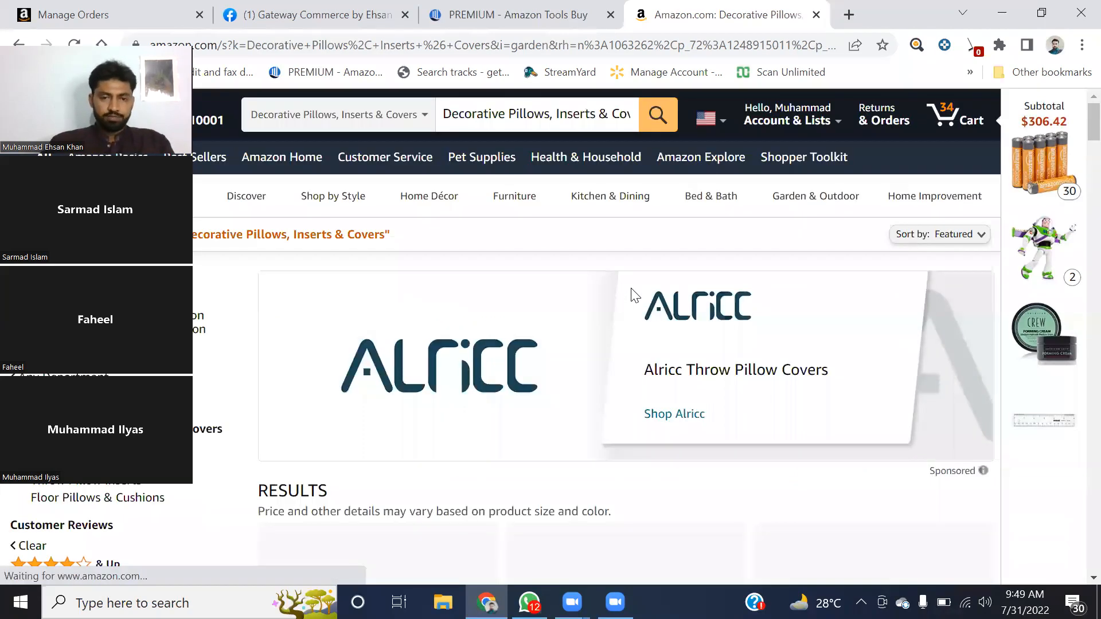
scroll(633, 296, down, 5)
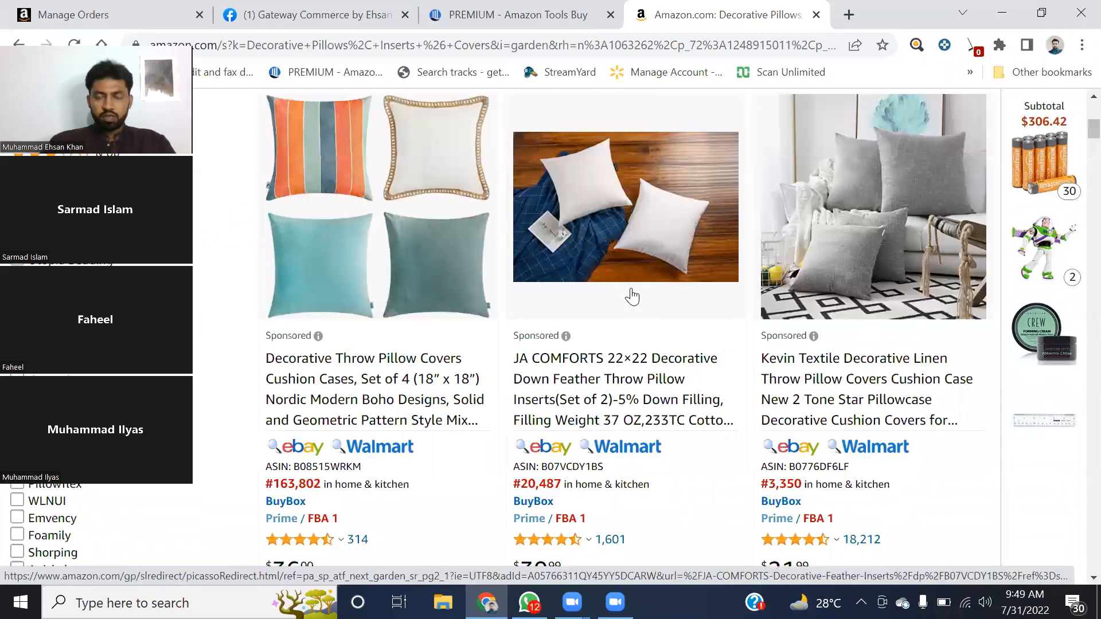
scroll(635, 296, down, 5)
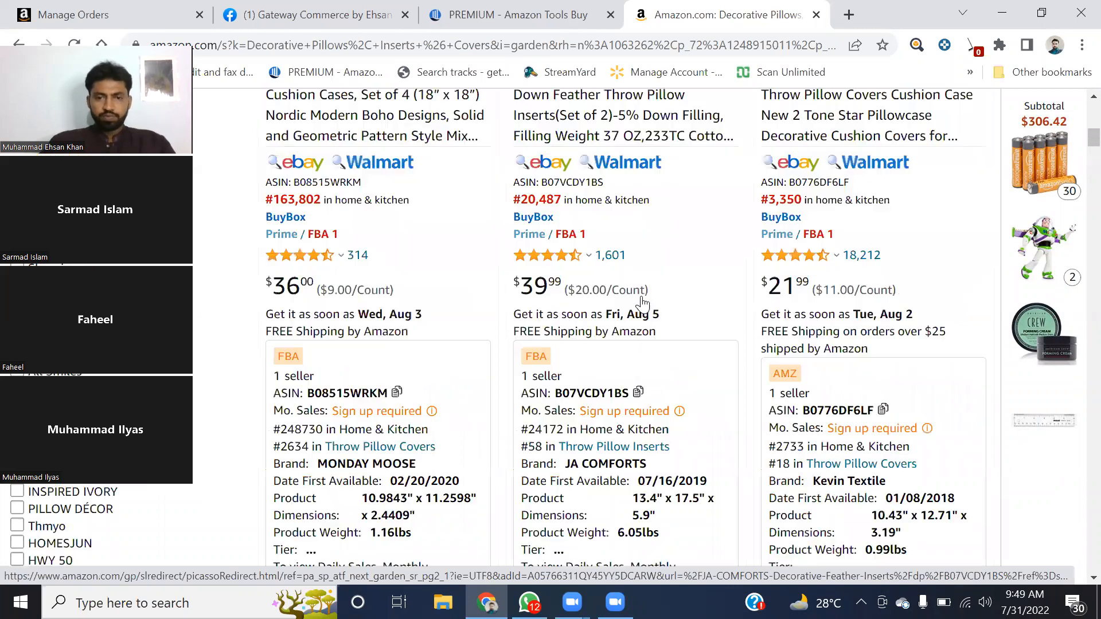
scroll(810, 269, down, 5)
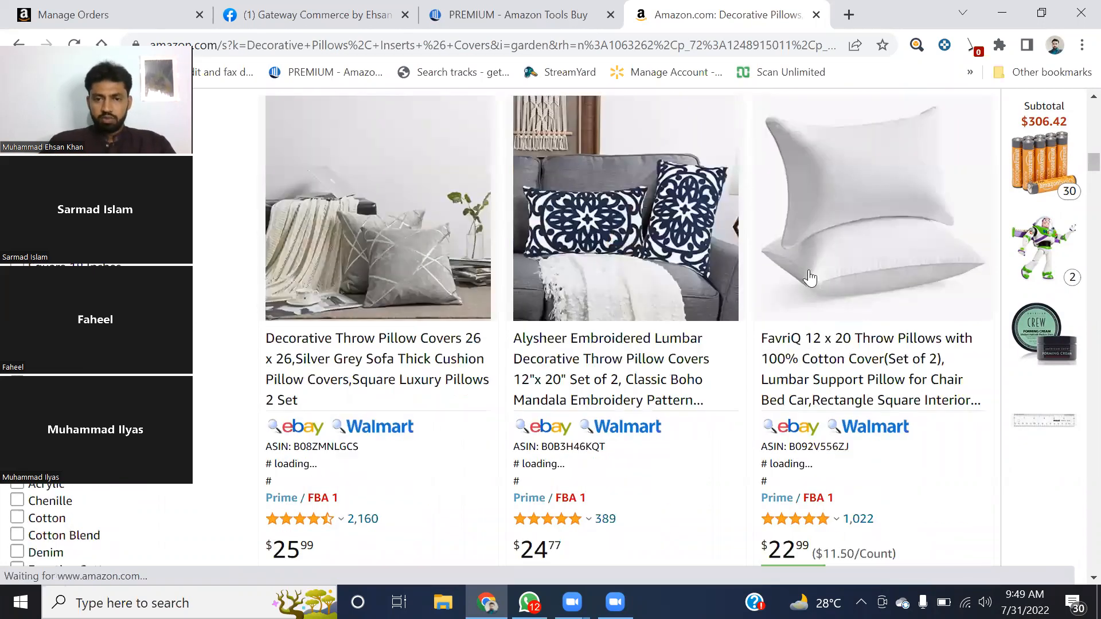
scroll(810, 277, down, 7)
scroll(811, 281, down, 7)
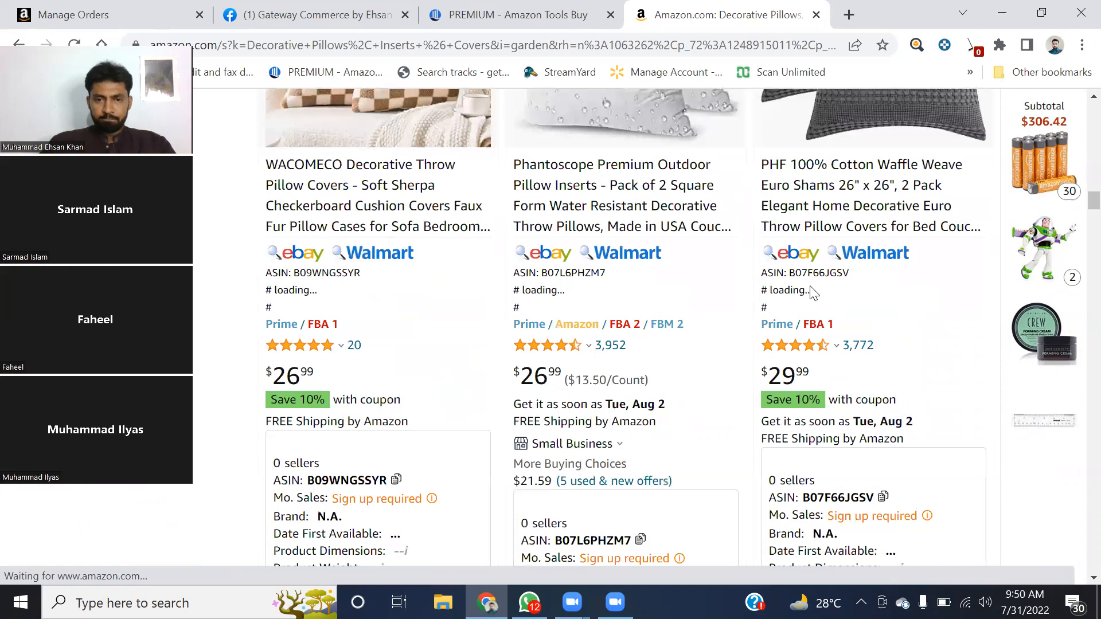
scroll(813, 292, down, 2)
scroll(811, 286, down, 10)
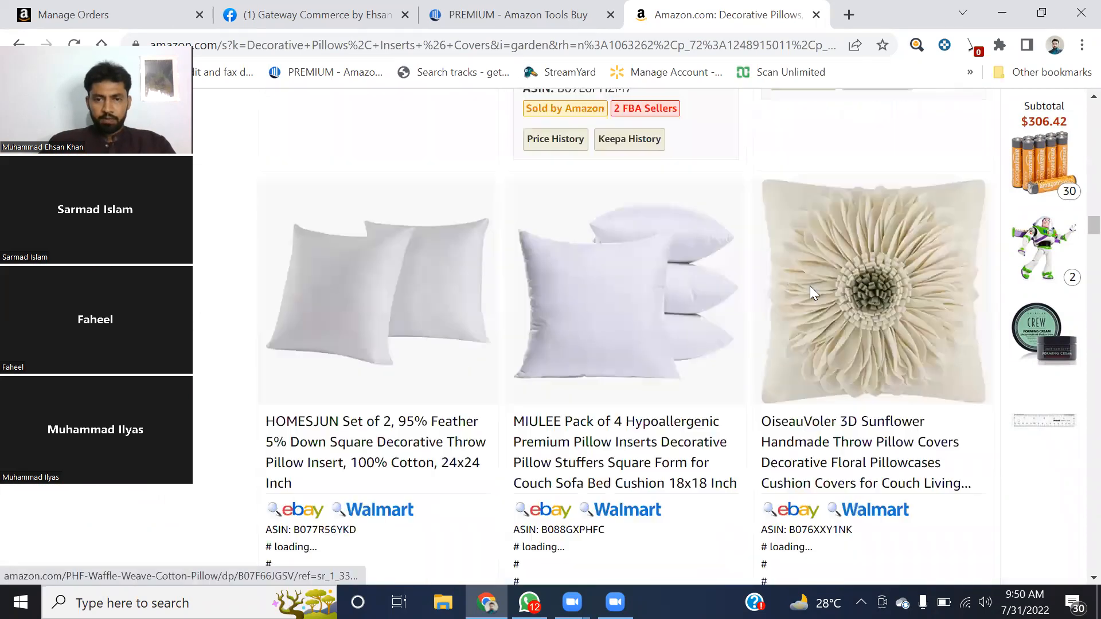
scroll(811, 286, down, 6)
scroll(811, 291, down, 6)
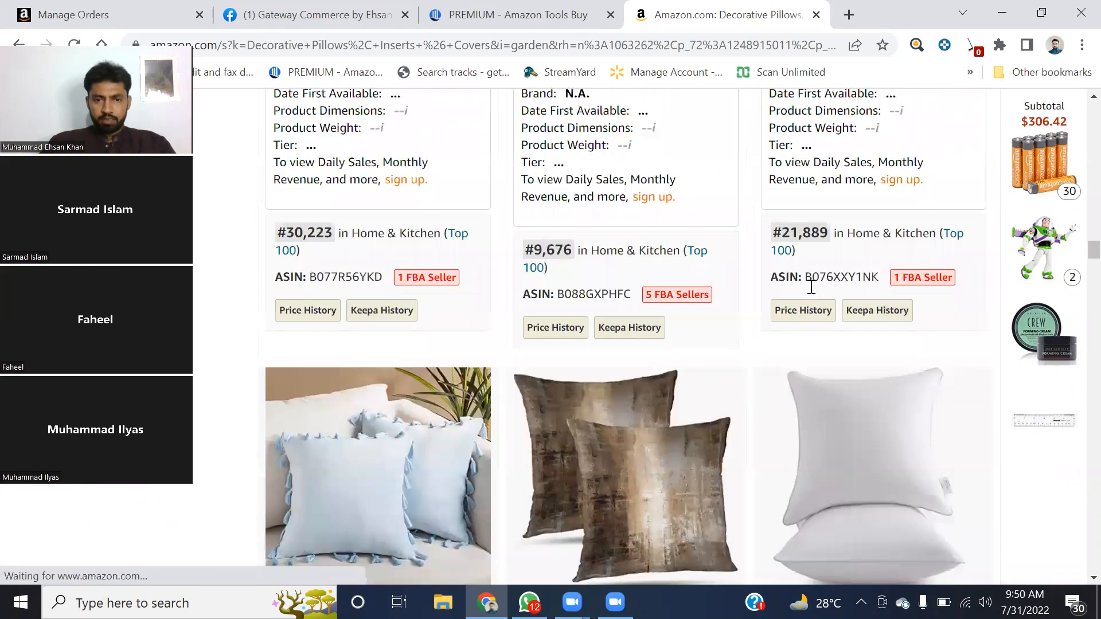
Check the sales rank, seller count and product weight of the MIULEE Pack of 4 Hypoallergenic Premium Pillow Inserts.
scroll(811, 292, up, 9)
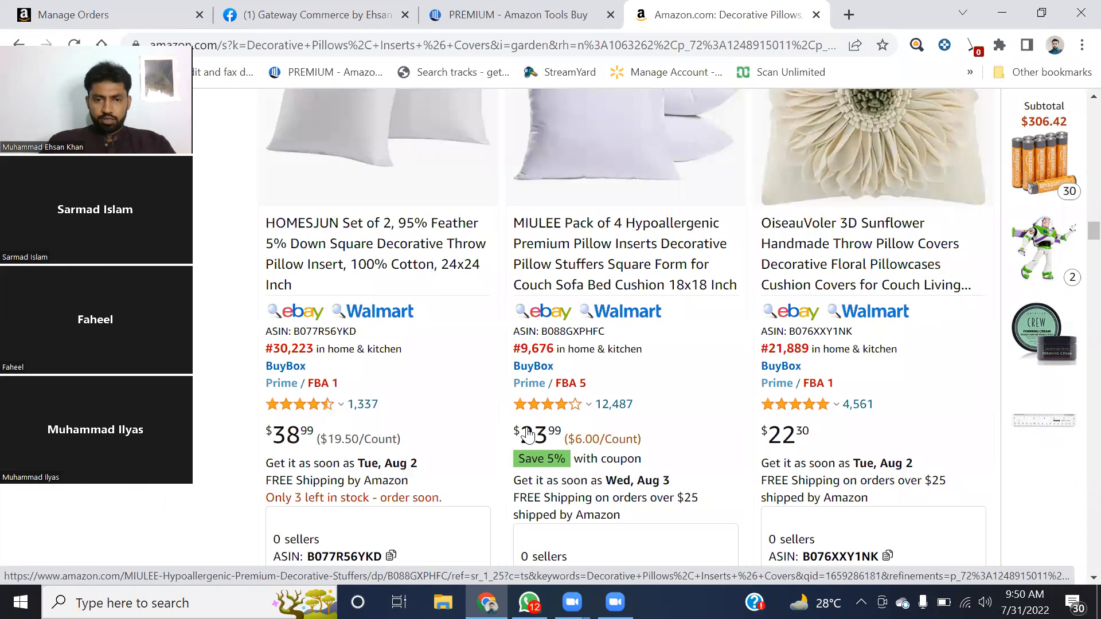
drag(528, 348, 555, 348)
scroll(619, 346, down, 3)
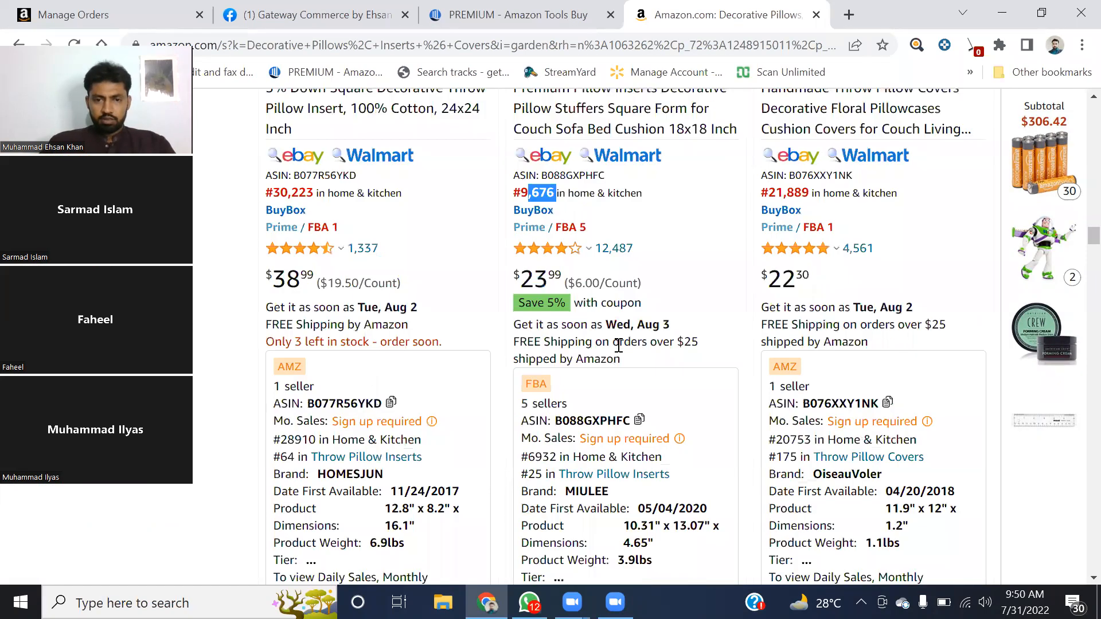
scroll(618, 345, down, 1)
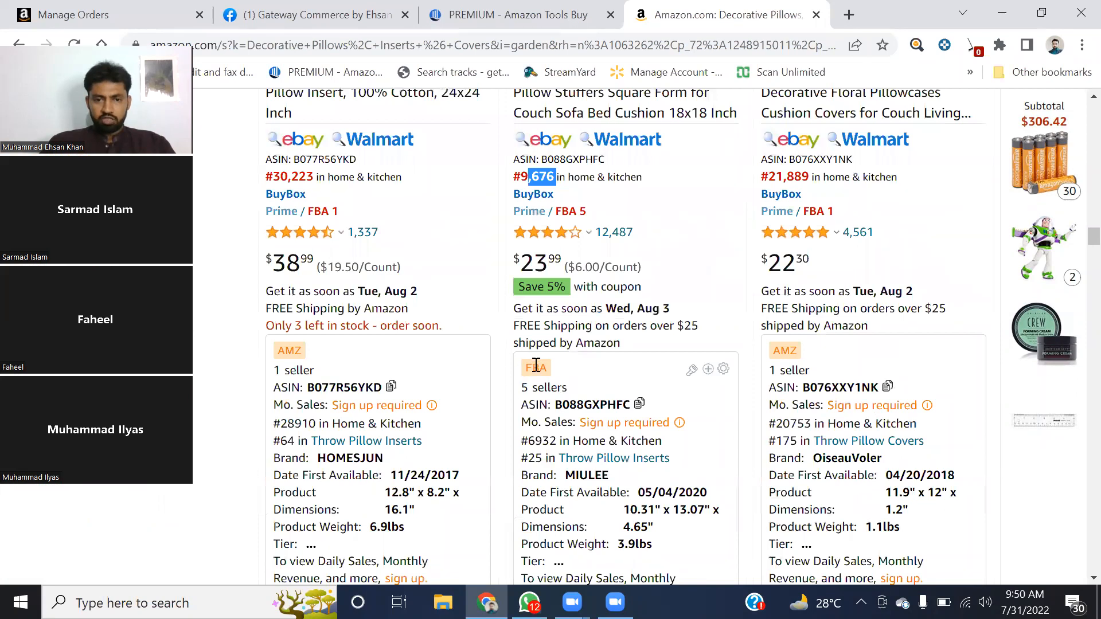
scroll(634, 322, up, 3)
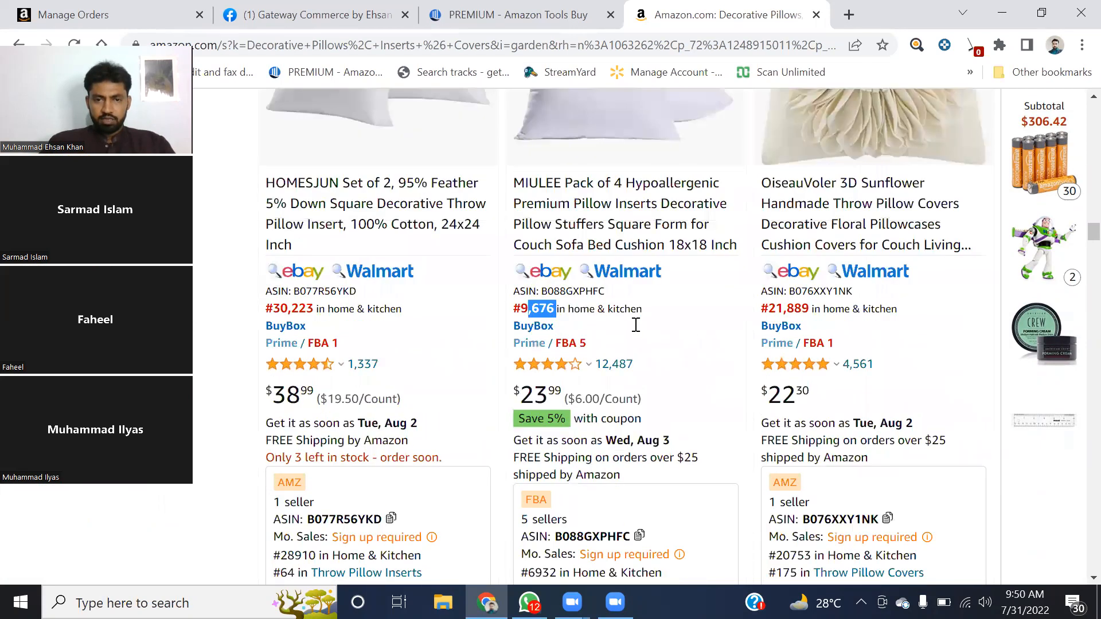
scroll(611, 401, up, 5)
scroll(609, 203, down, 5)
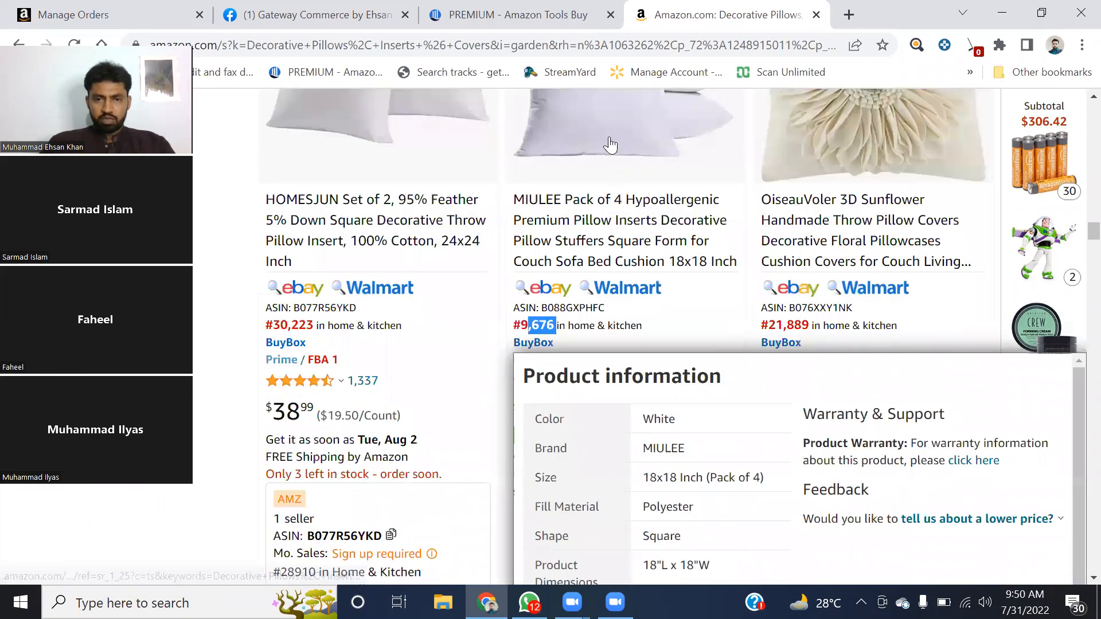
Open the MIULEE Pack of 4 pillow inserts listing in a new tab and check its size options, shipper and seller.
scroll(608, 144, down, 1)
right_click(644, 147)
click(687, 151)
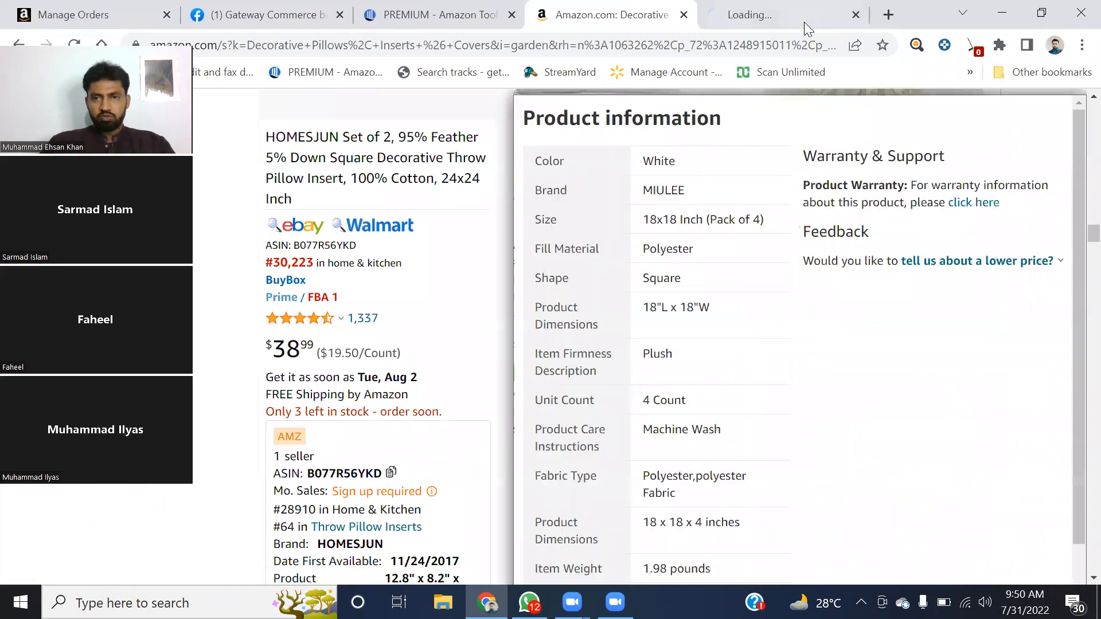
click(762, 16)
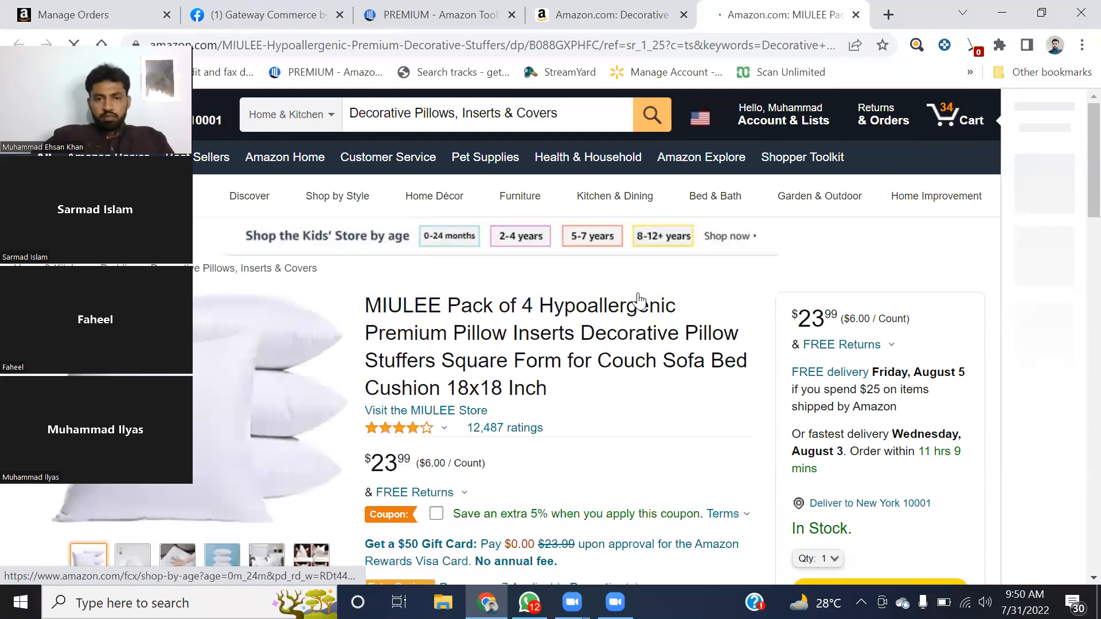
scroll(618, 375, down, 5)
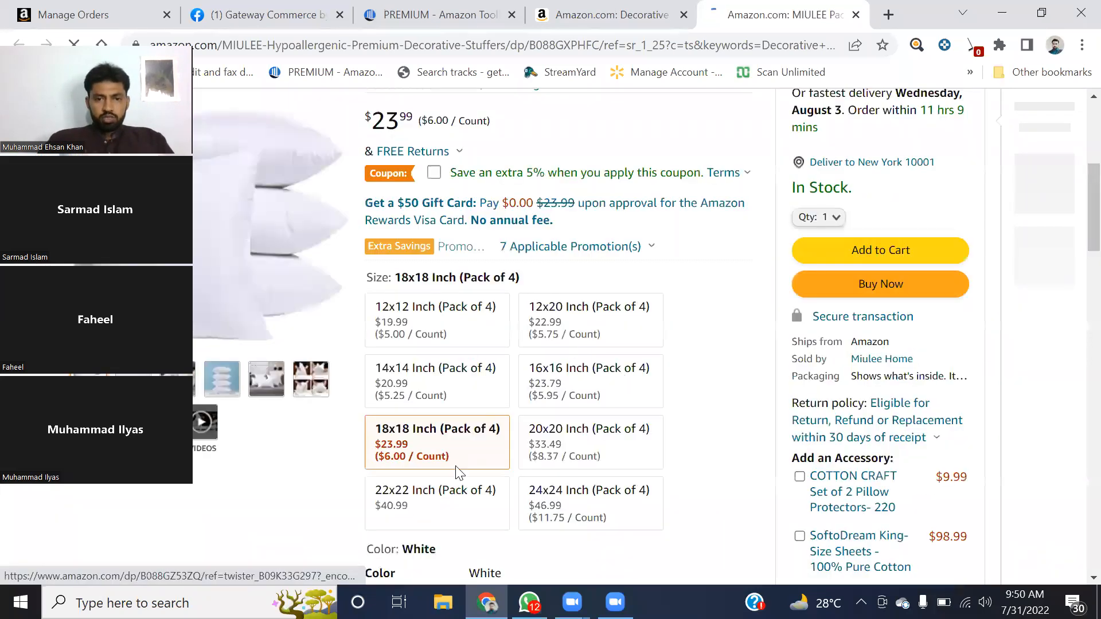
scroll(658, 319, up, 2)
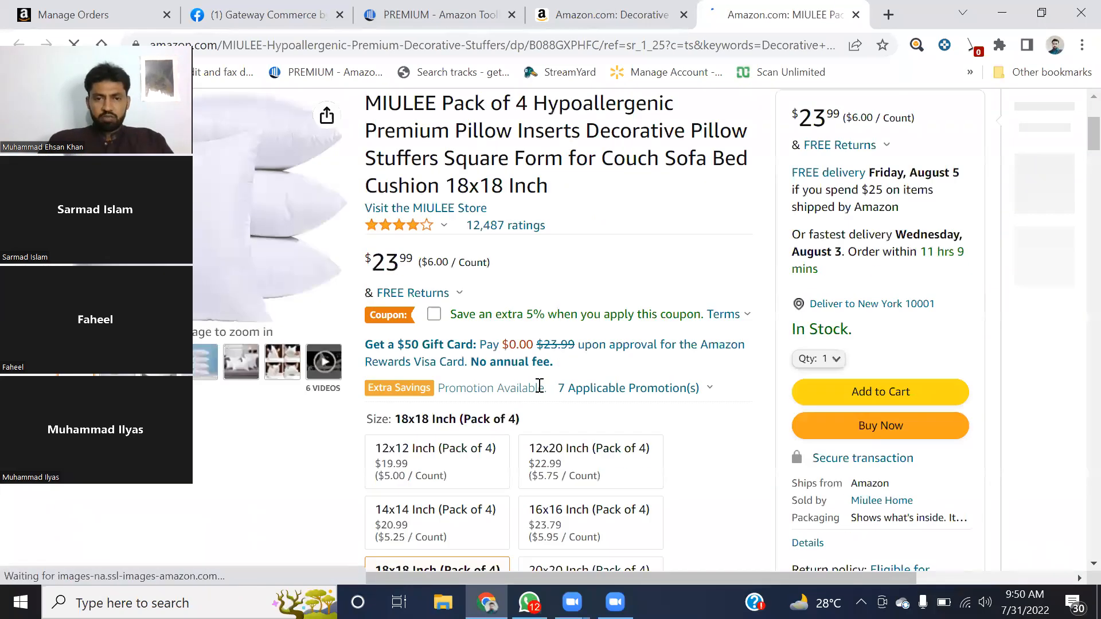
scroll(539, 385, down, 1)
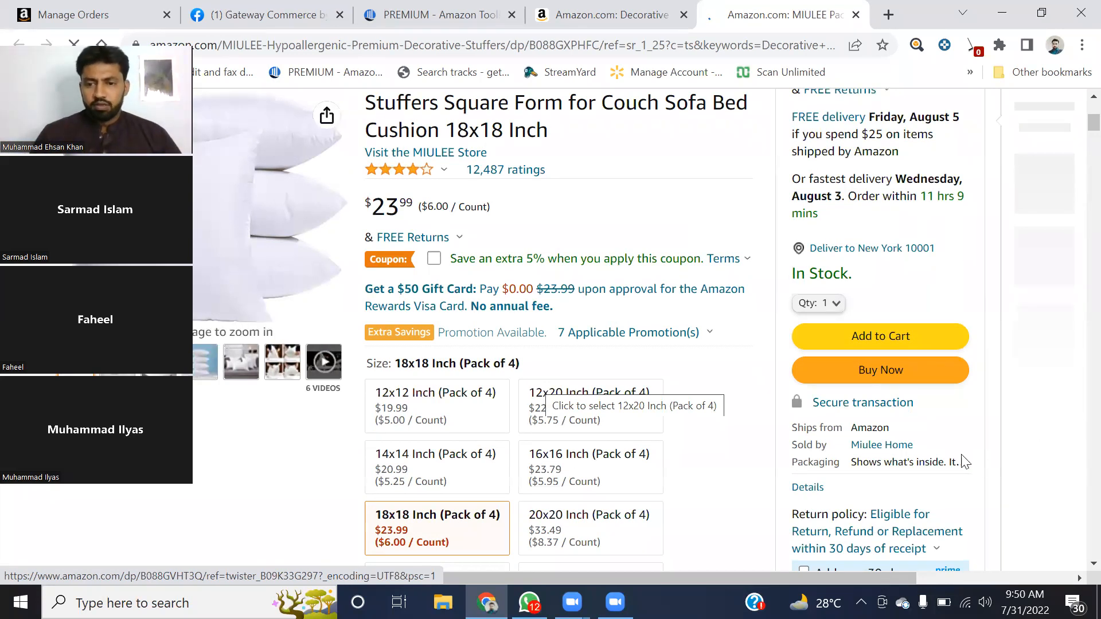
View the New & Used offers for the MIULEE pillow inserts, check their sellers, and close the offers list.
scroll(965, 461, down, 10)
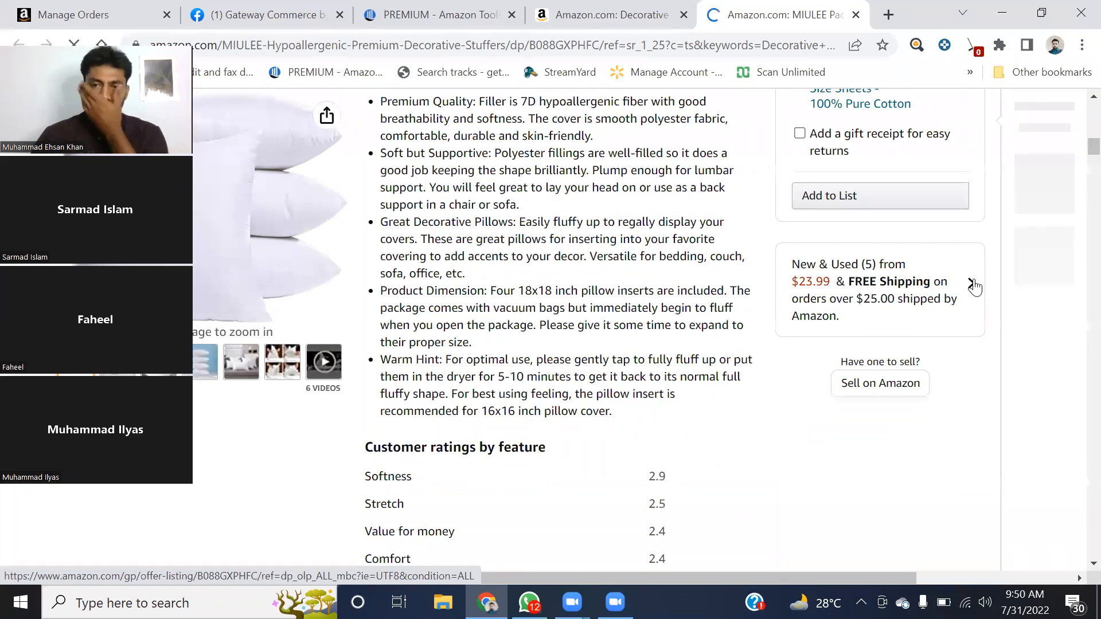
scroll(934, 312, up, 2)
scroll(567, 314, up, 10)
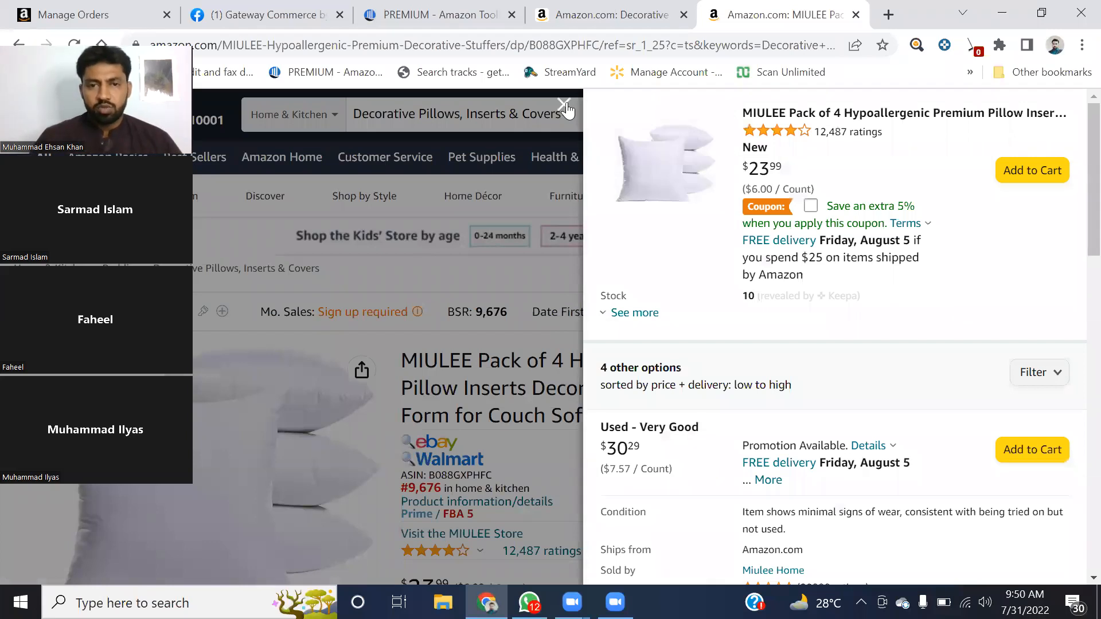
key(Escape)
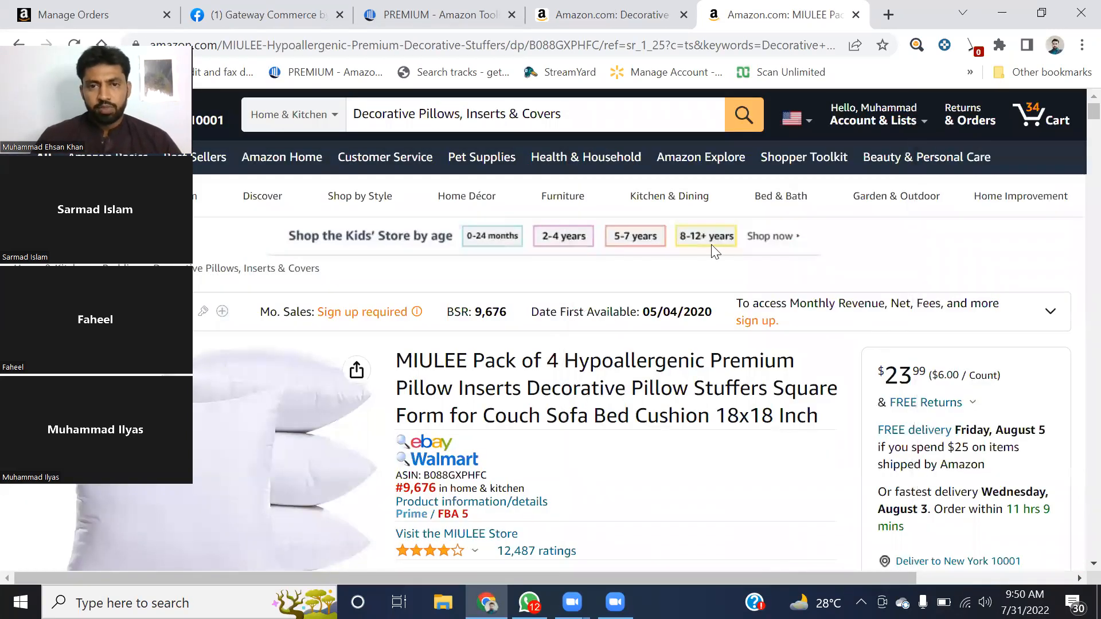
Open keepa.com in a new browser tab and go to Keepa's Product Finder.
click(888, 14)
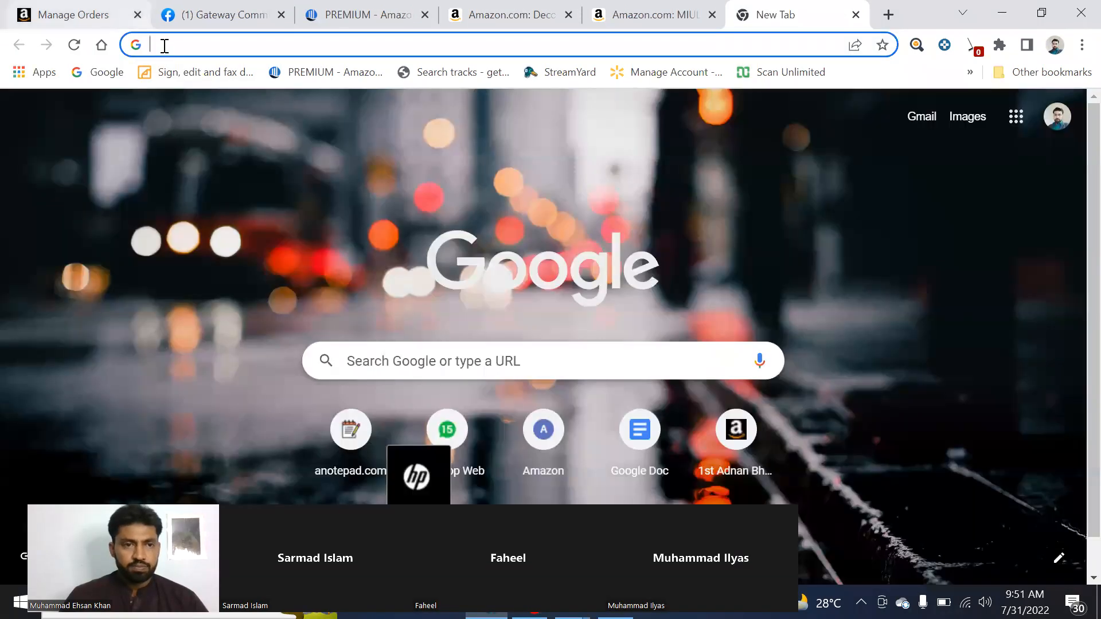
click(164, 45)
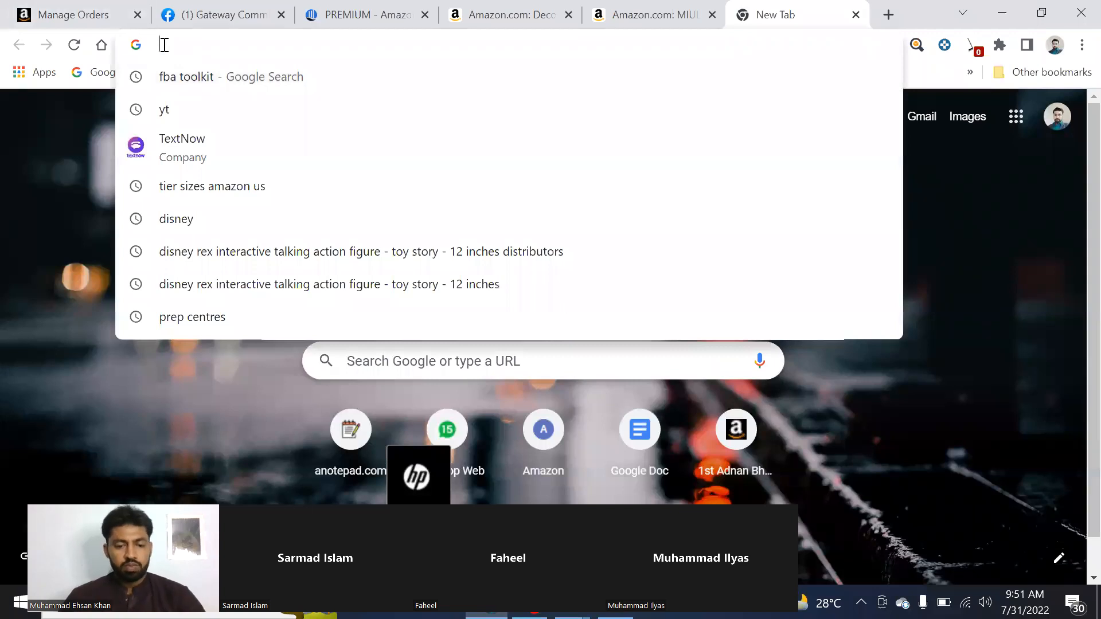
text(keepa.com)
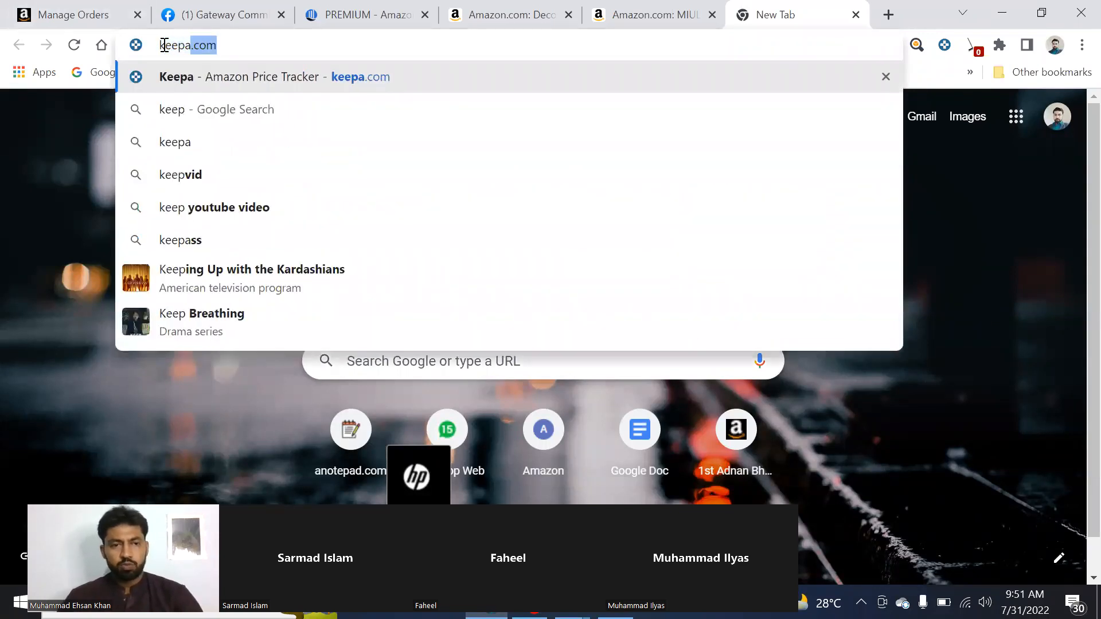
click(218, 75)
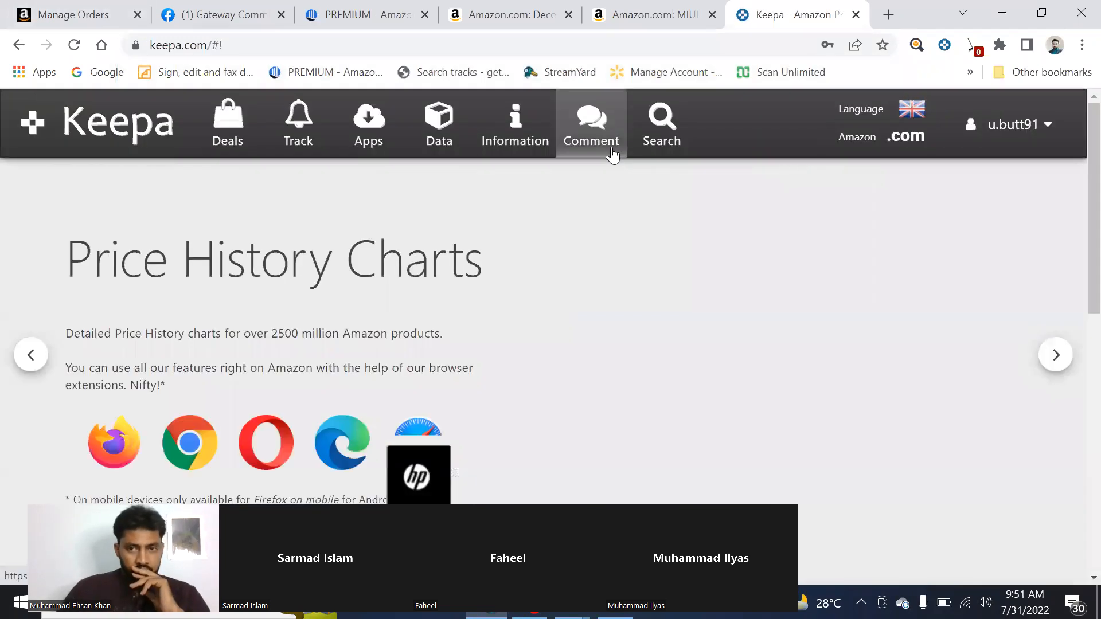
click(1012, 129)
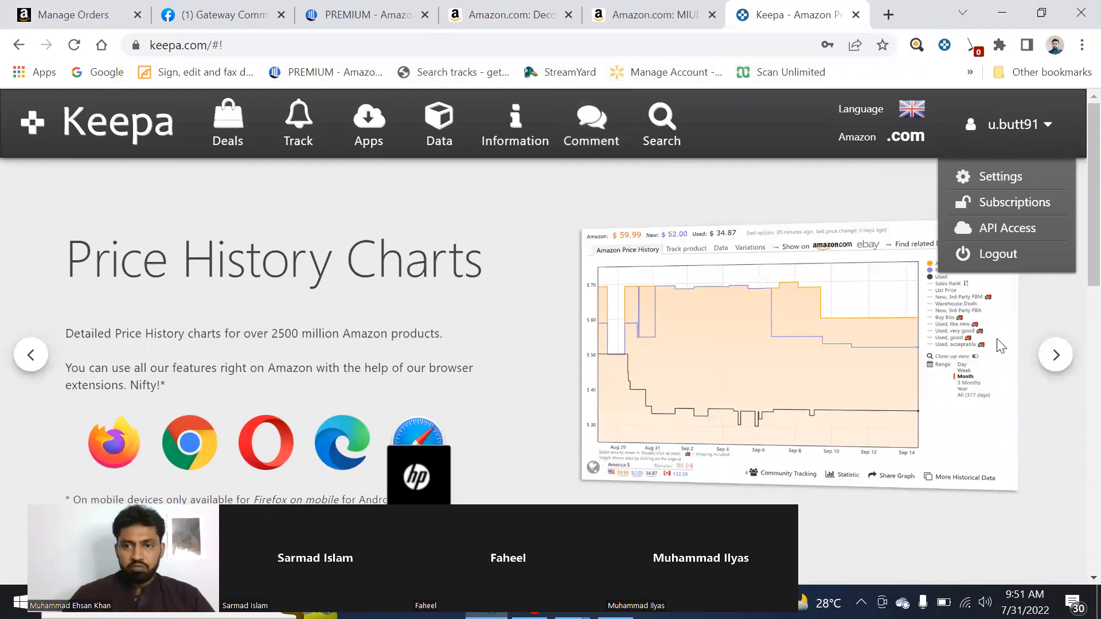
click(446, 136)
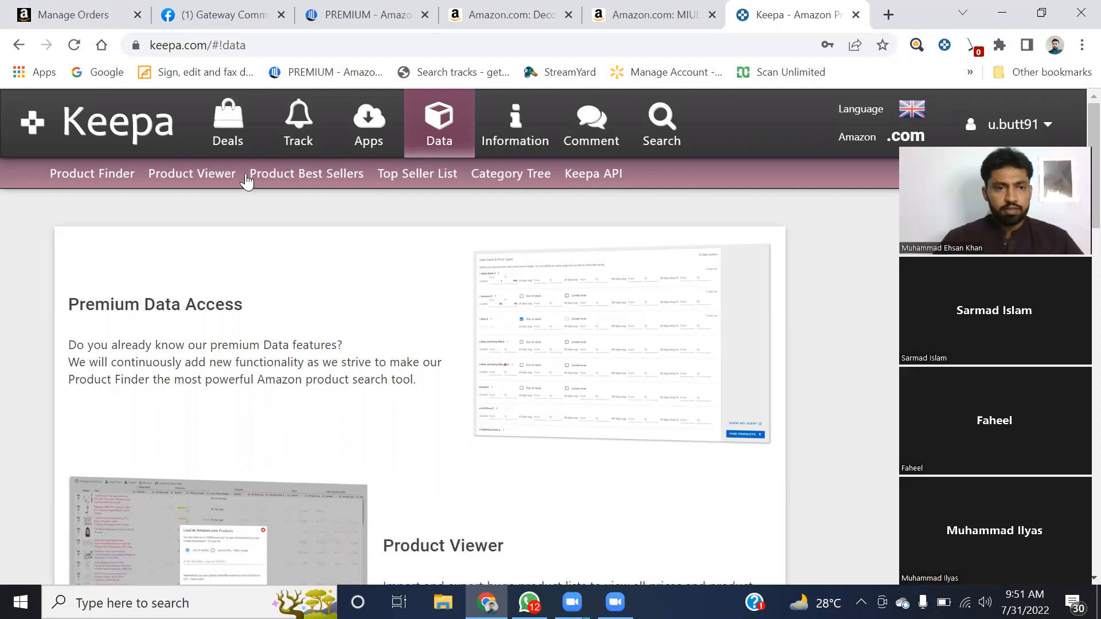
click(78, 174)
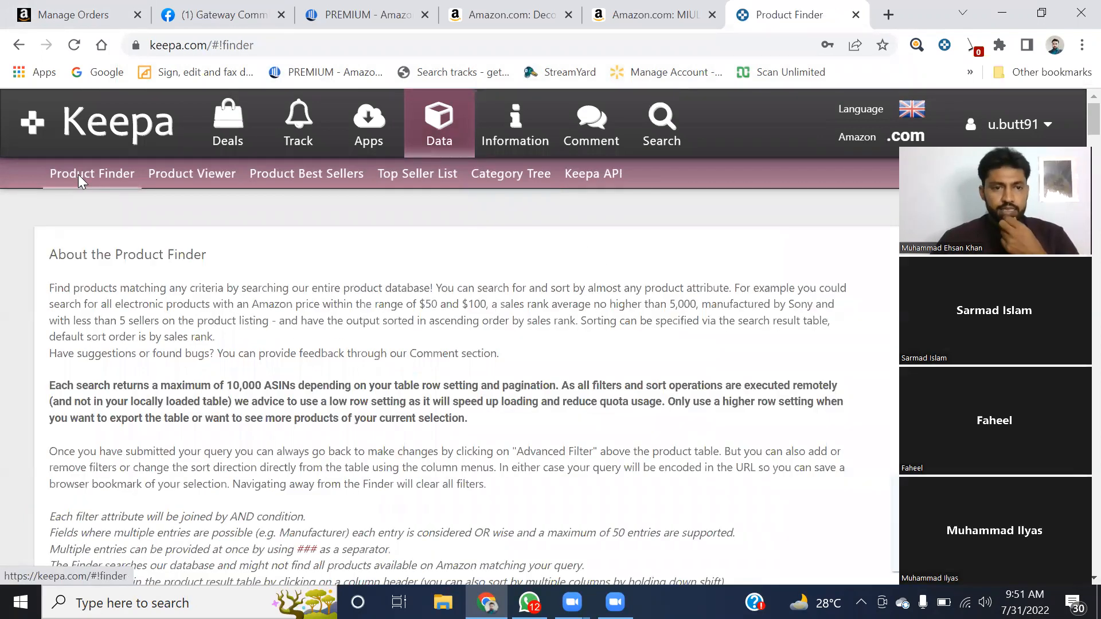
Set the 90 days average Sales Rank filter to a range from 1000 to 50000.
scroll(349, 264, down, 15)
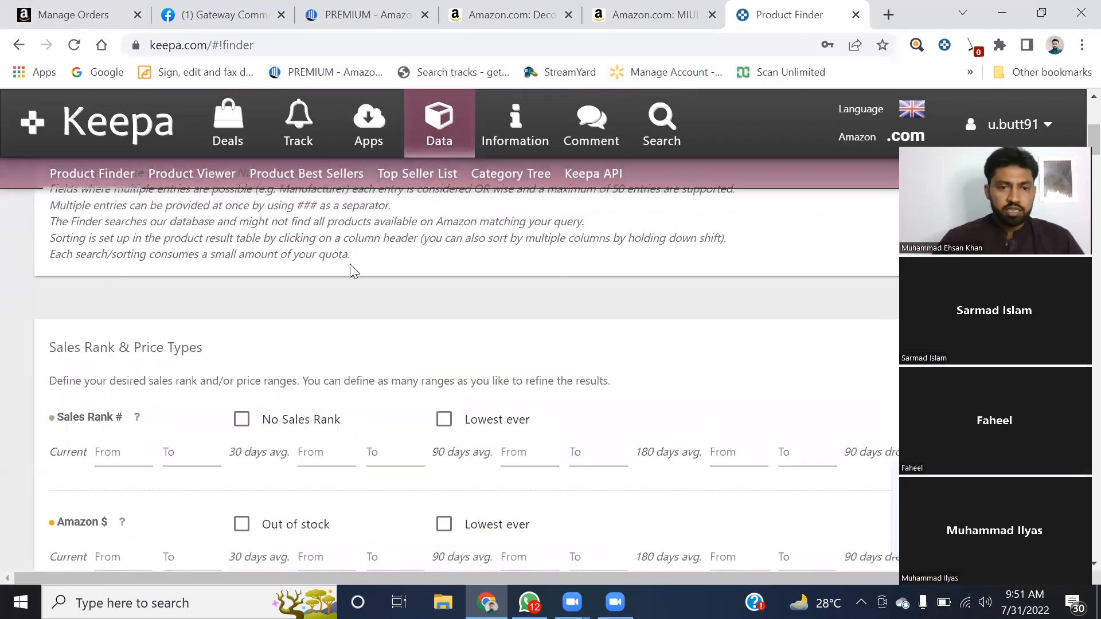
scroll(351, 267, down, 5)
scroll(352, 267, up, 10)
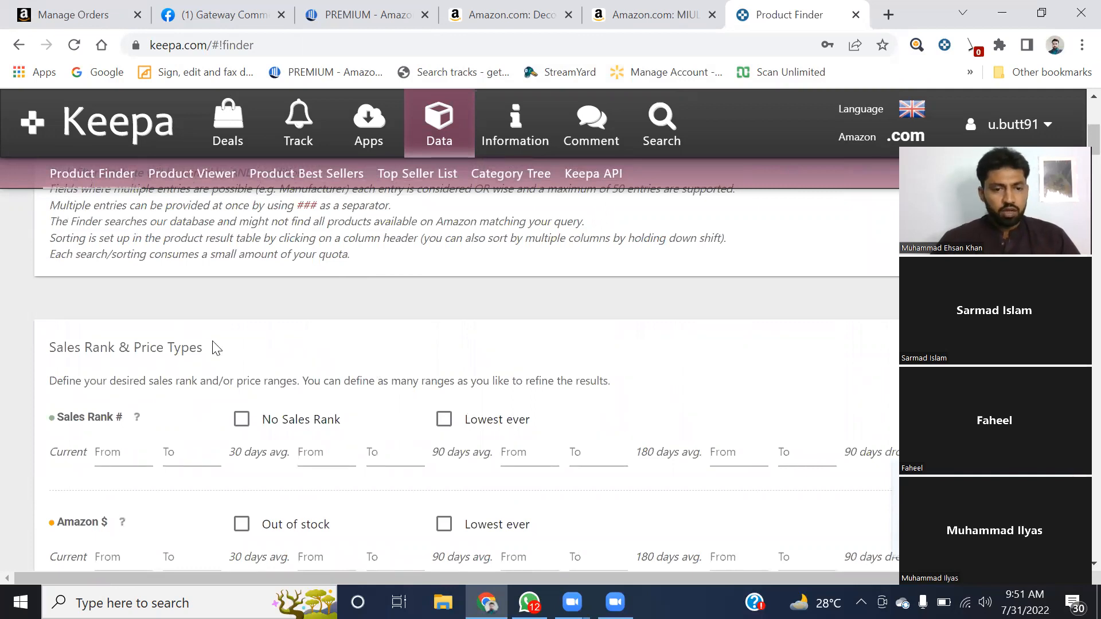
scroll(206, 348, down, 3)
scroll(204, 347, up, 2)
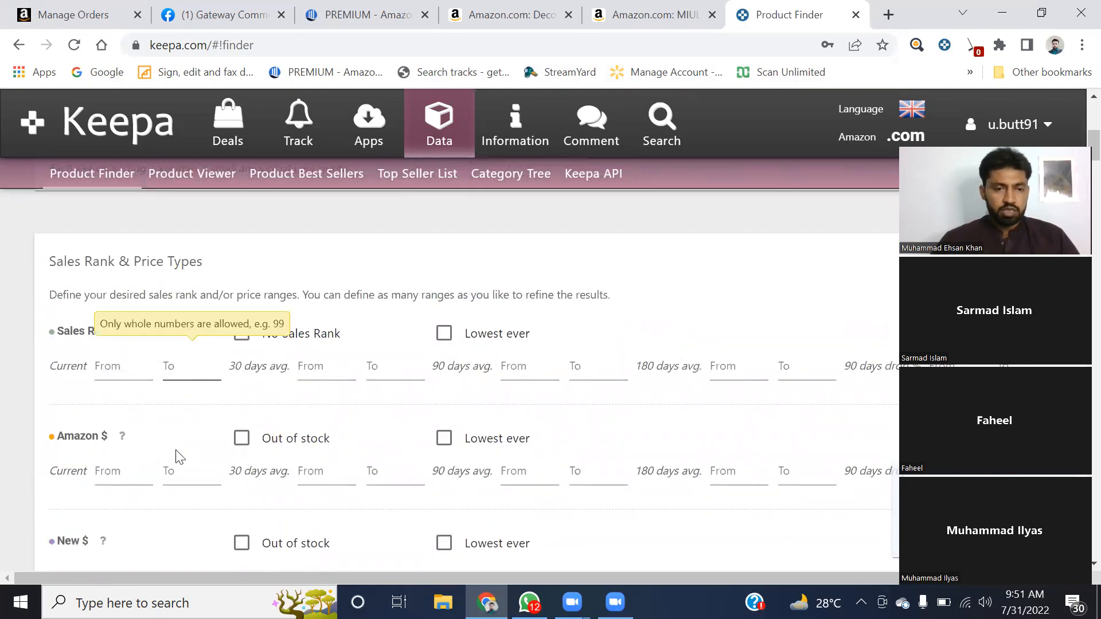
click(351, 375)
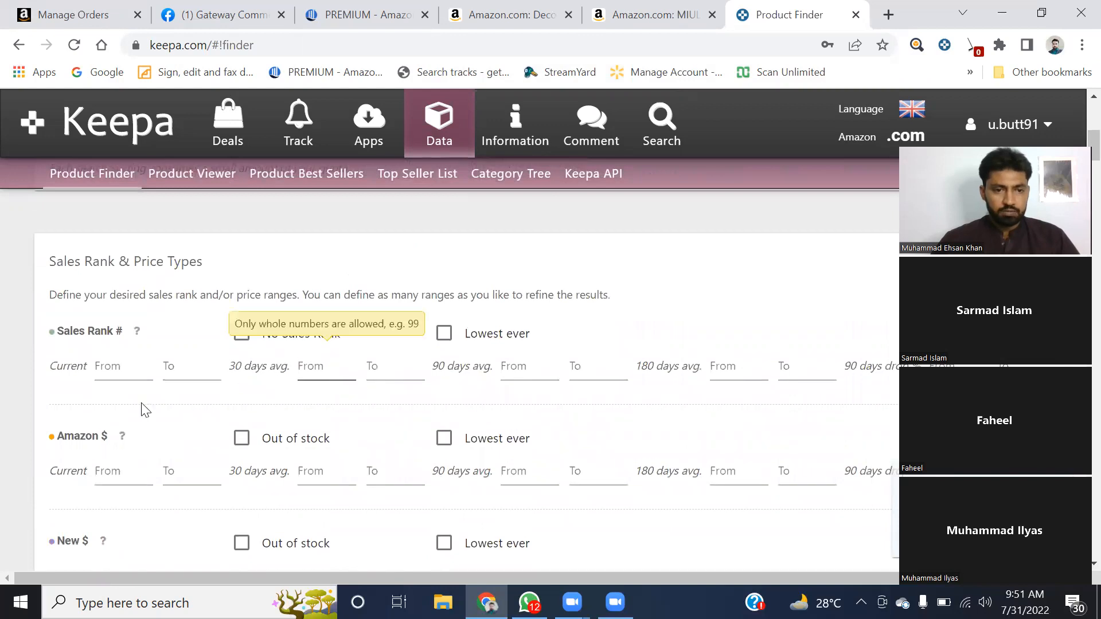
drag(61, 327, 113, 330)
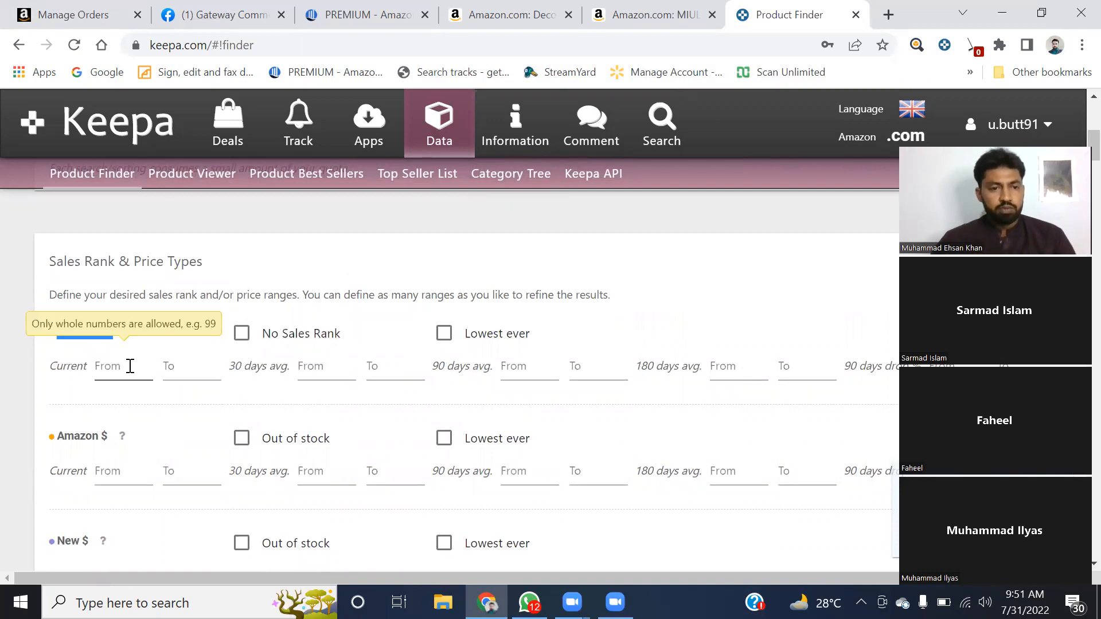
click(530, 372)
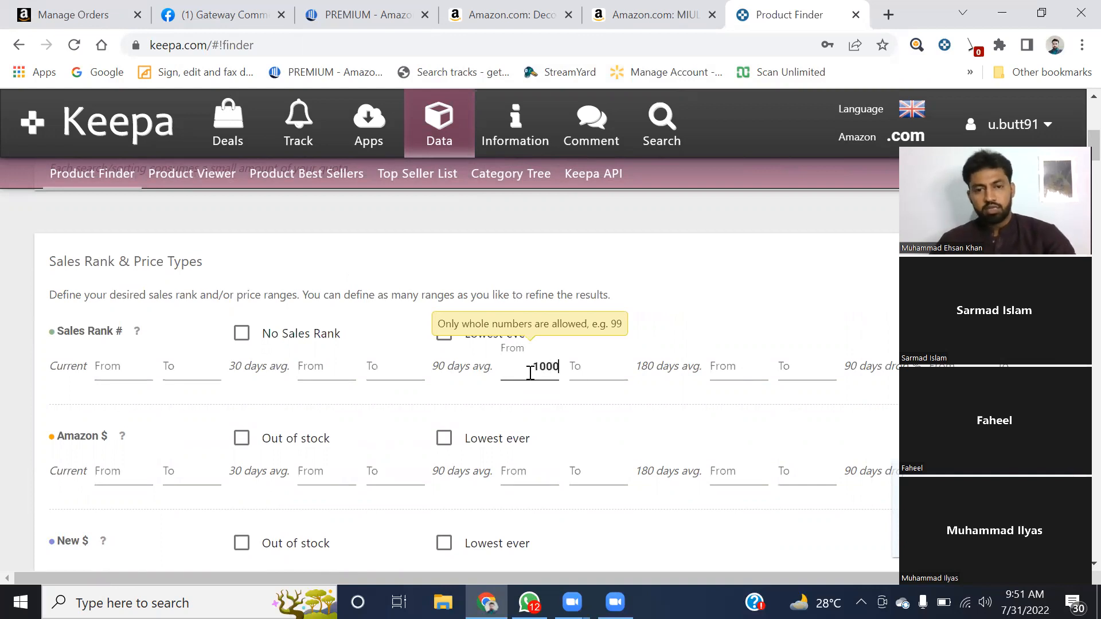
key(Tab)
text(5)
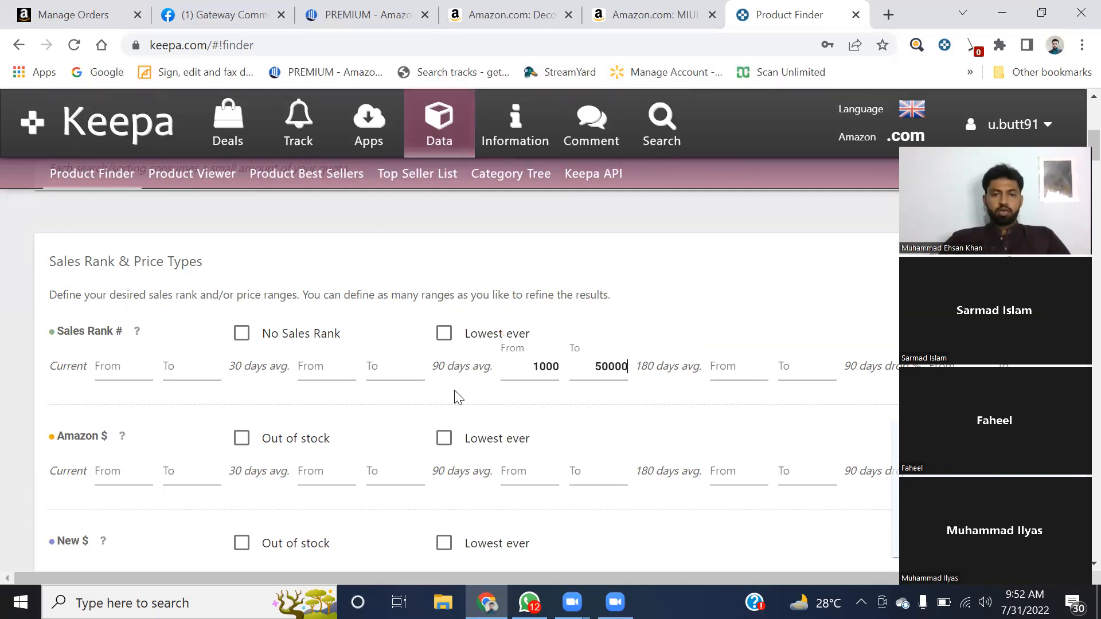
drag(437, 367, 494, 368)
click(717, 247)
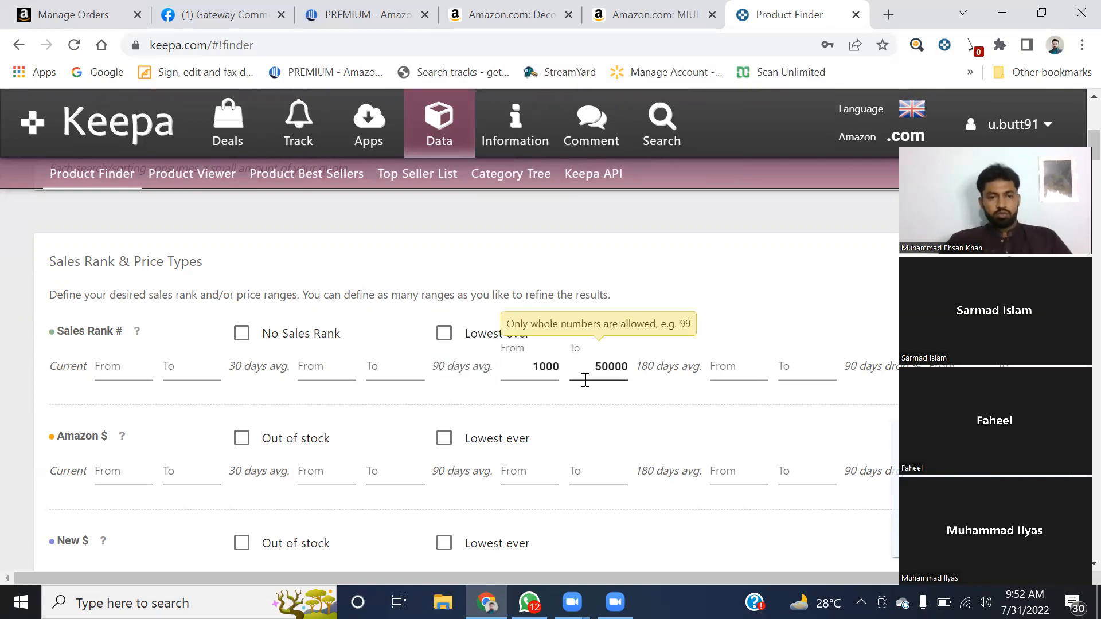
Restrict the Amazon price filter to products that are out of stock at Amazon.
scroll(522, 401, down, 2)
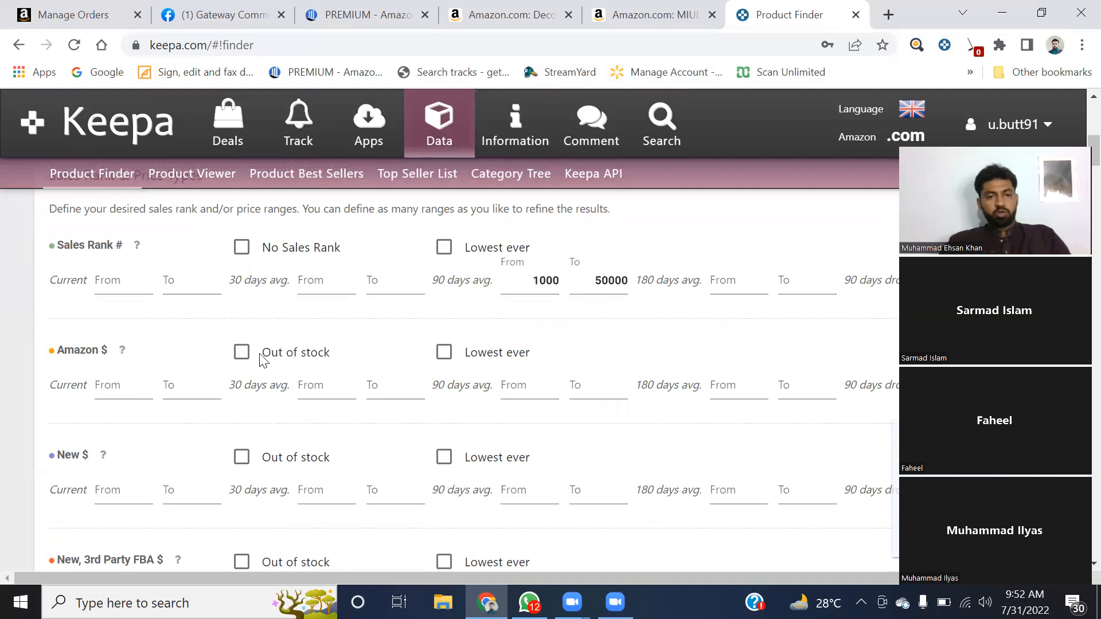
click(241, 352)
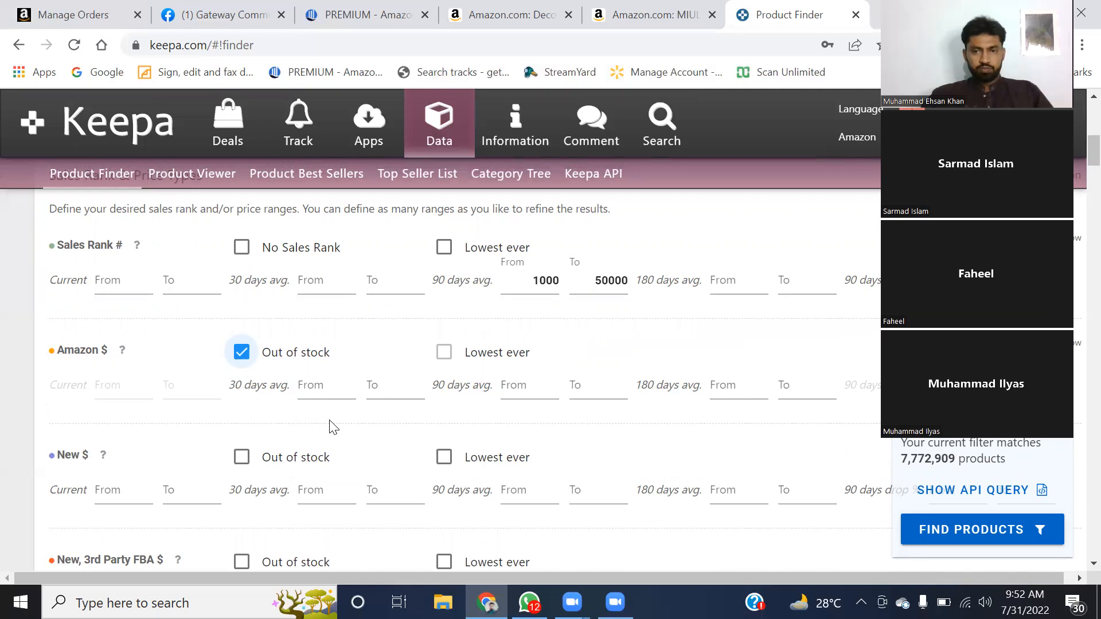
drag(1032, 11, 986, 21)
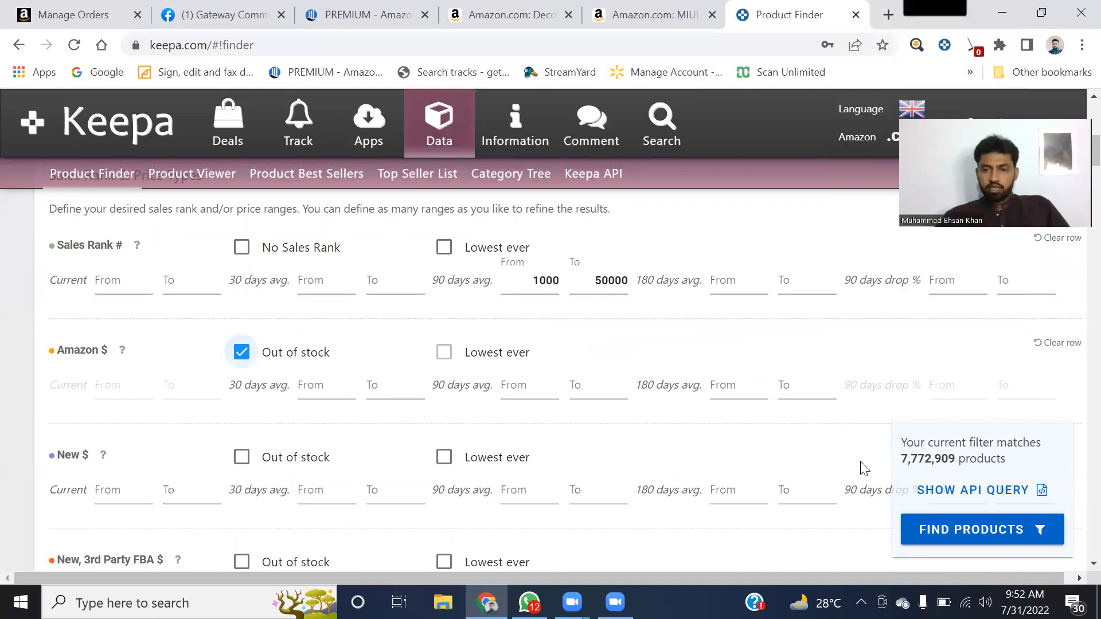
Check how many products match the current sales rank and Amazon stock filters.
click(536, 284)
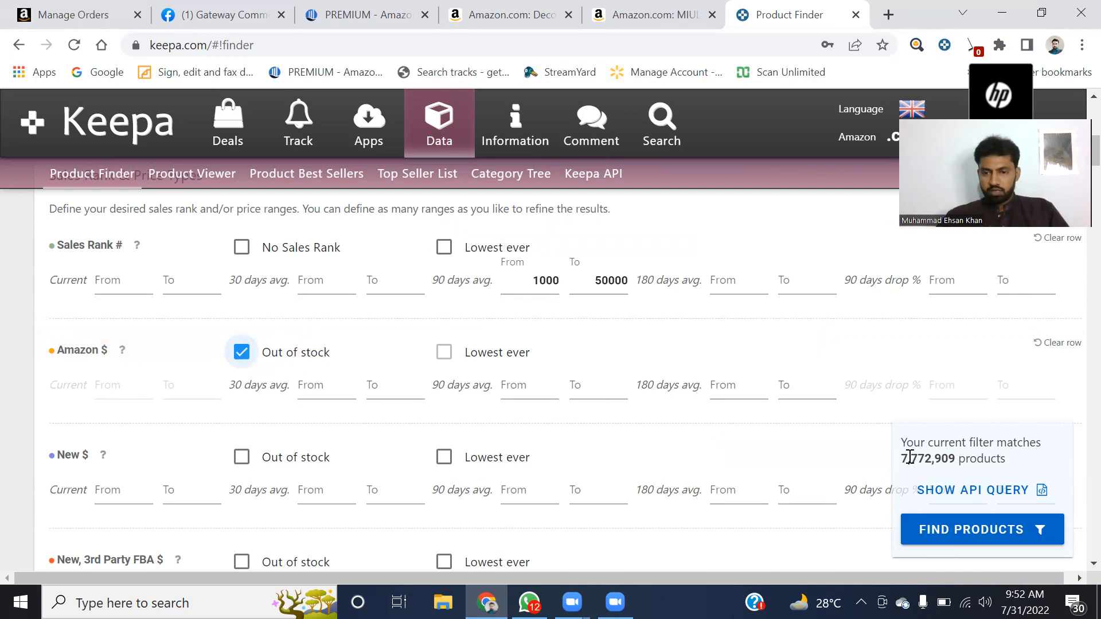
drag(912, 457, 954, 456)
click(980, 463)
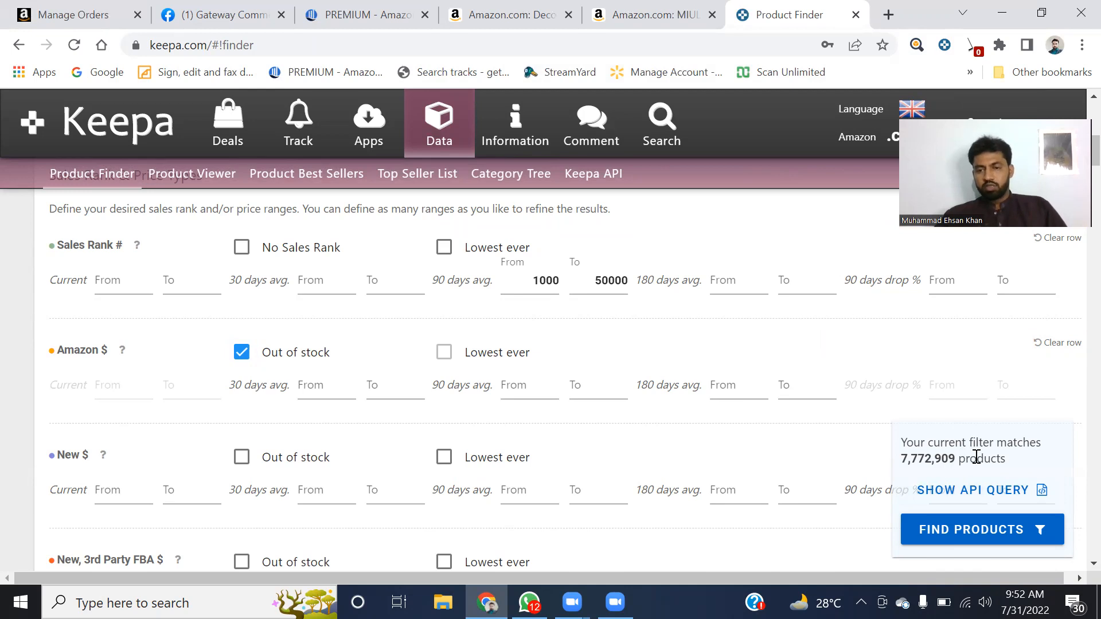
drag(911, 459, 958, 460)
click(965, 462)
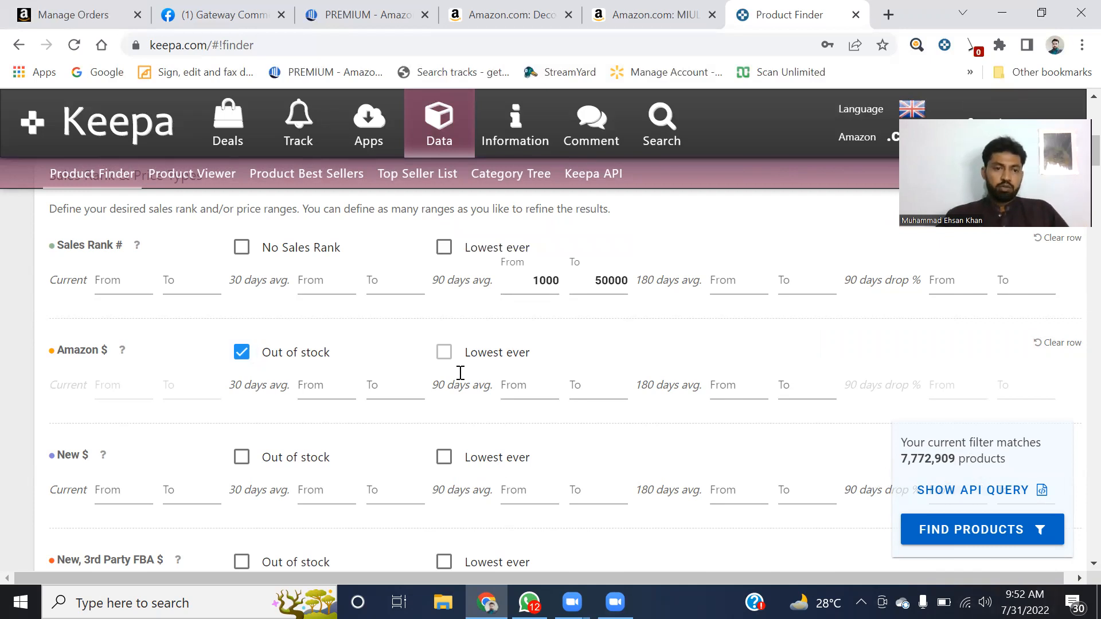
Set the root category filter to Home & Kitchen in the Title, Brand and more section.
scroll(319, 353, down, 2)
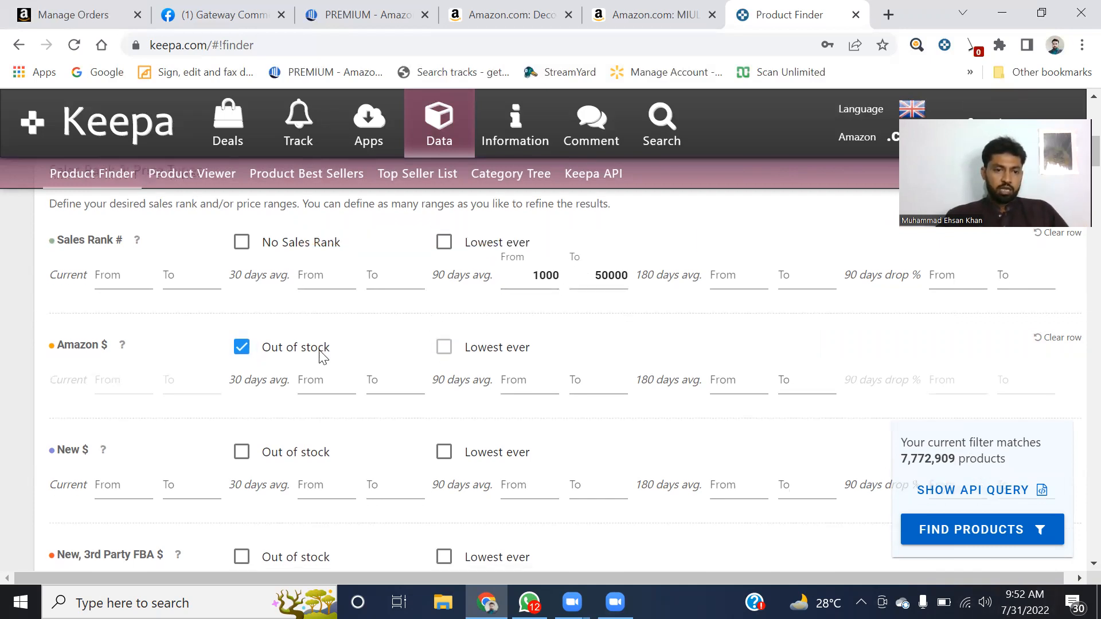
scroll(319, 357, down, 6)
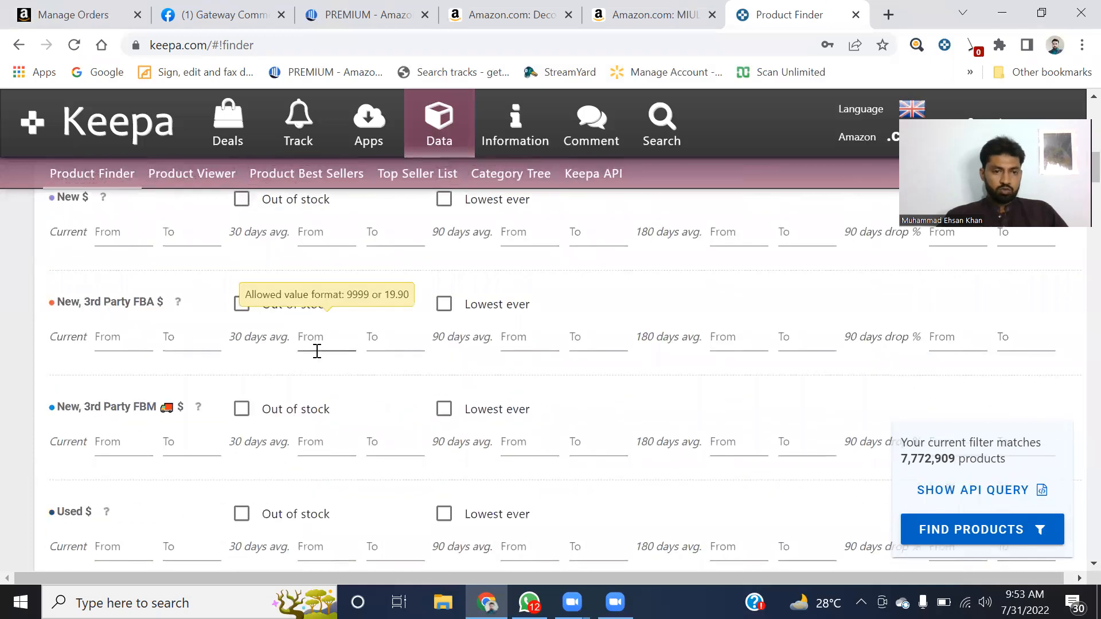
scroll(317, 350, down, 5)
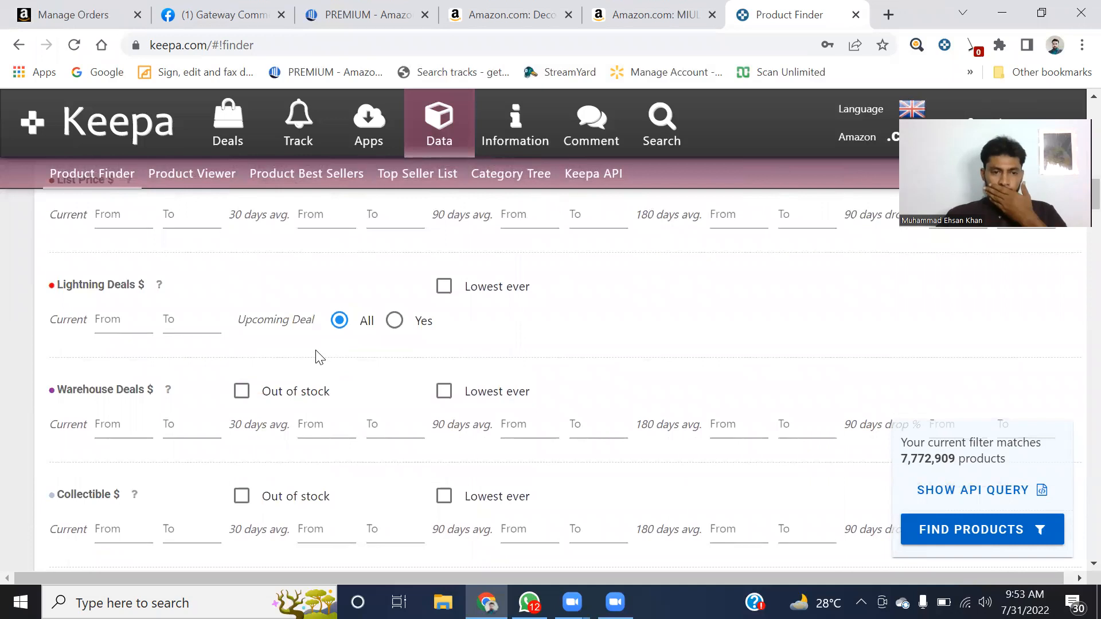
scroll(319, 357, down, 9)
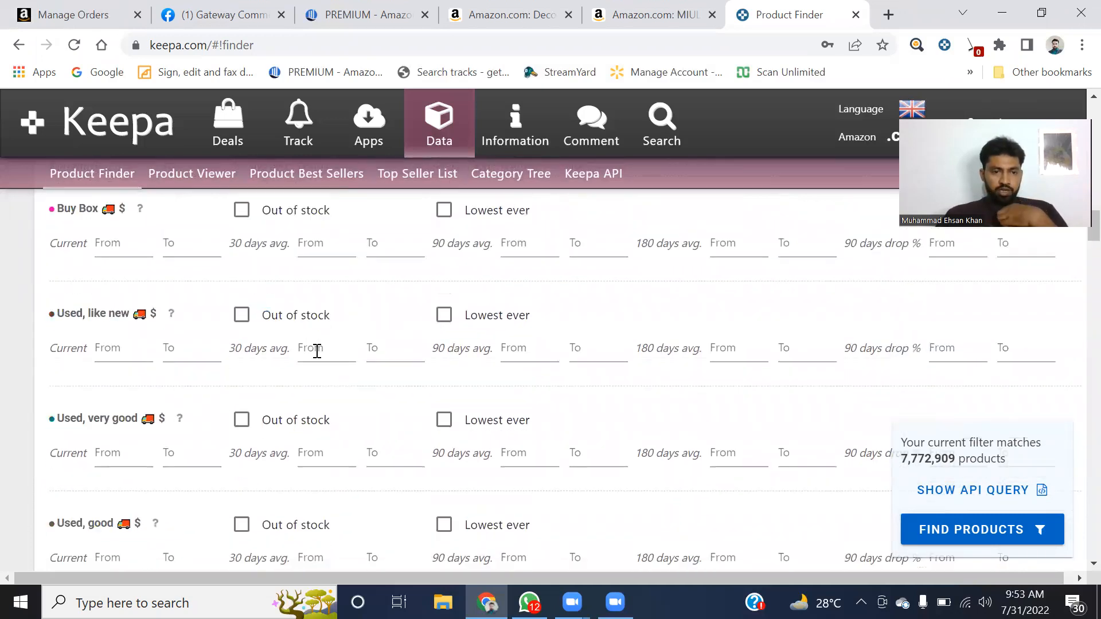
scroll(319, 357, down, 12)
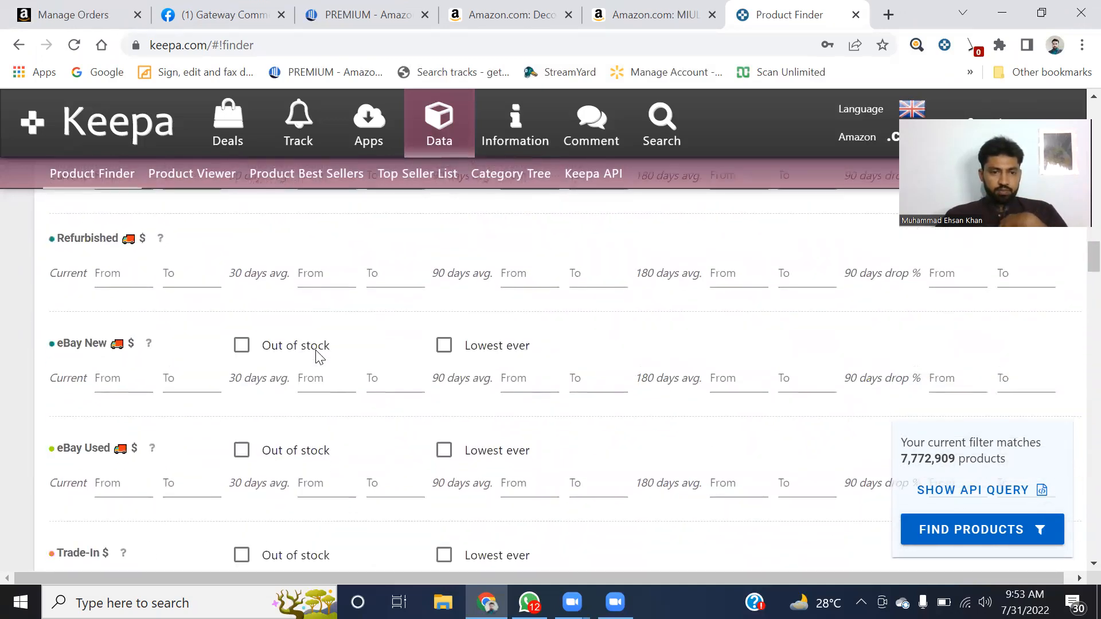
scroll(317, 351, down, 6)
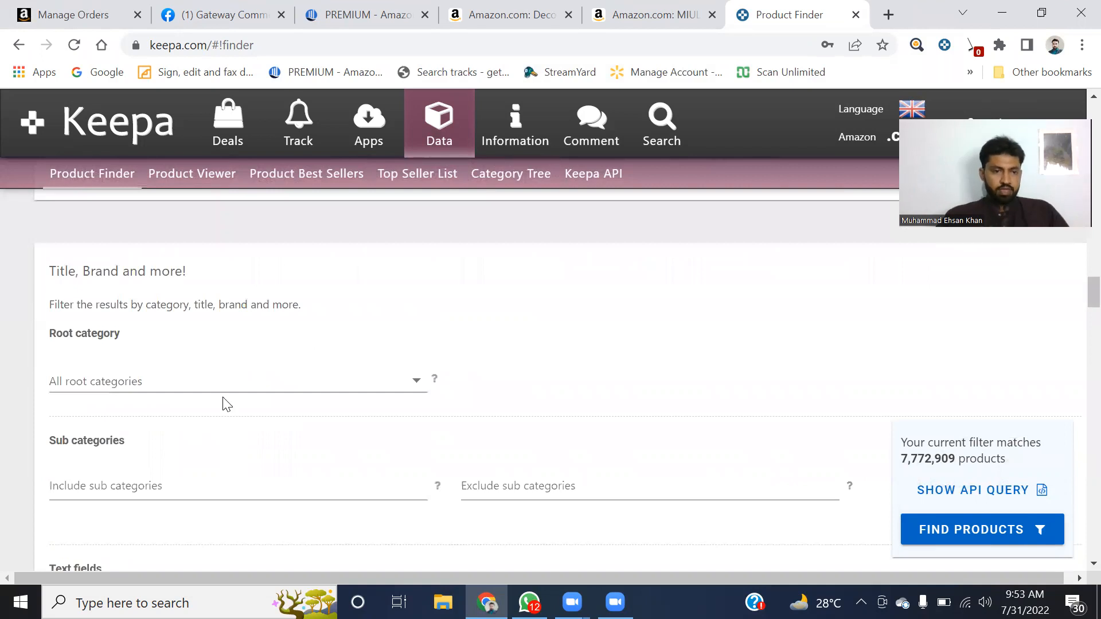
click(412, 384)
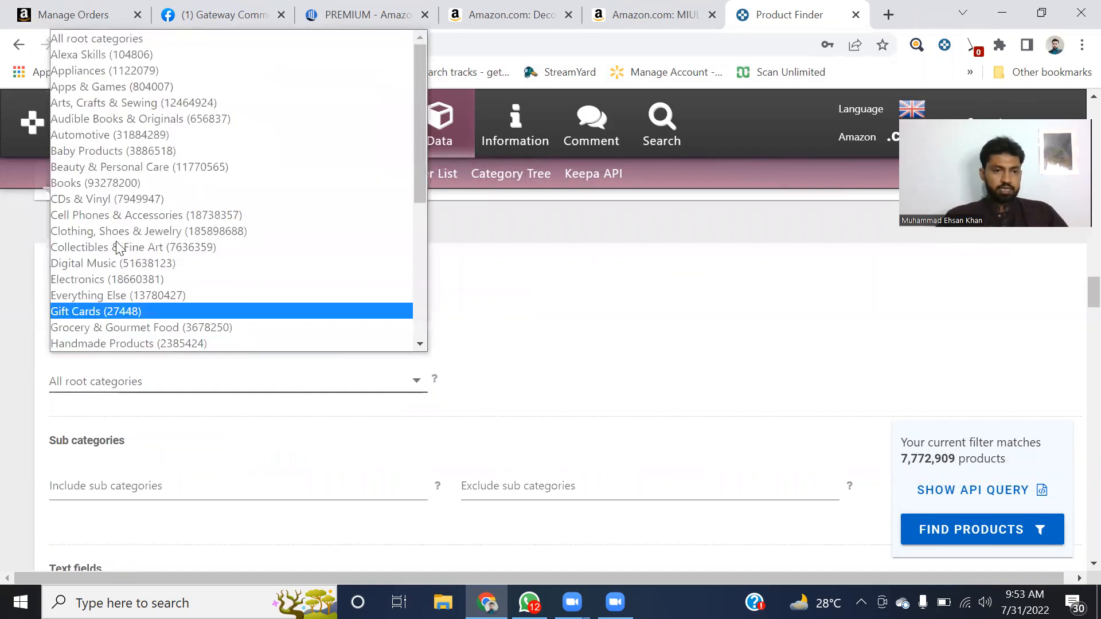
scroll(215, 126, down, 5)
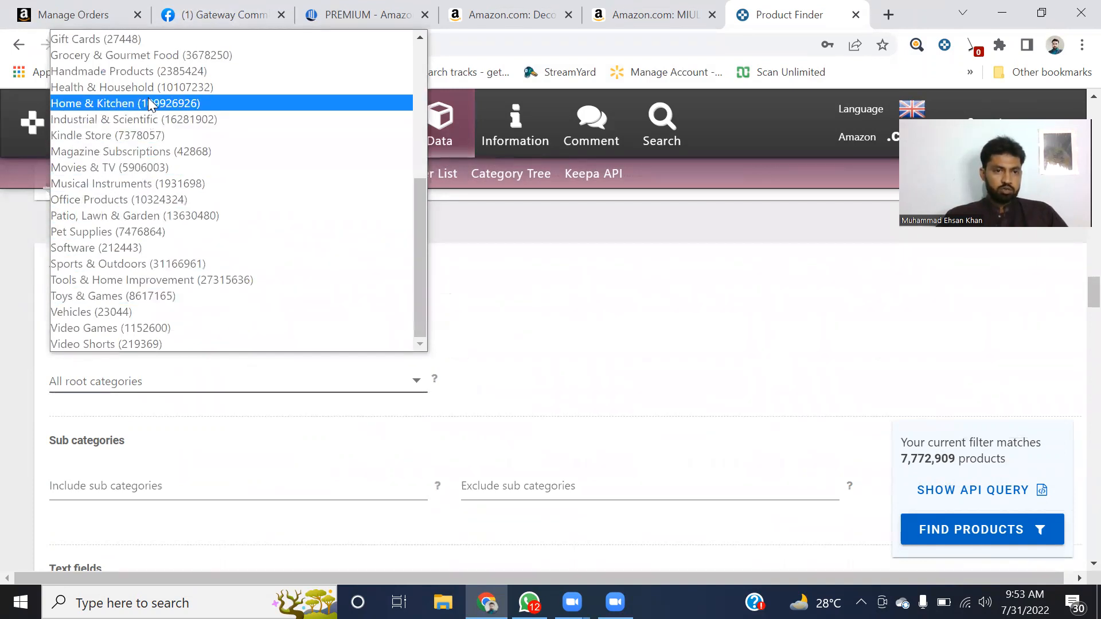
click(151, 104)
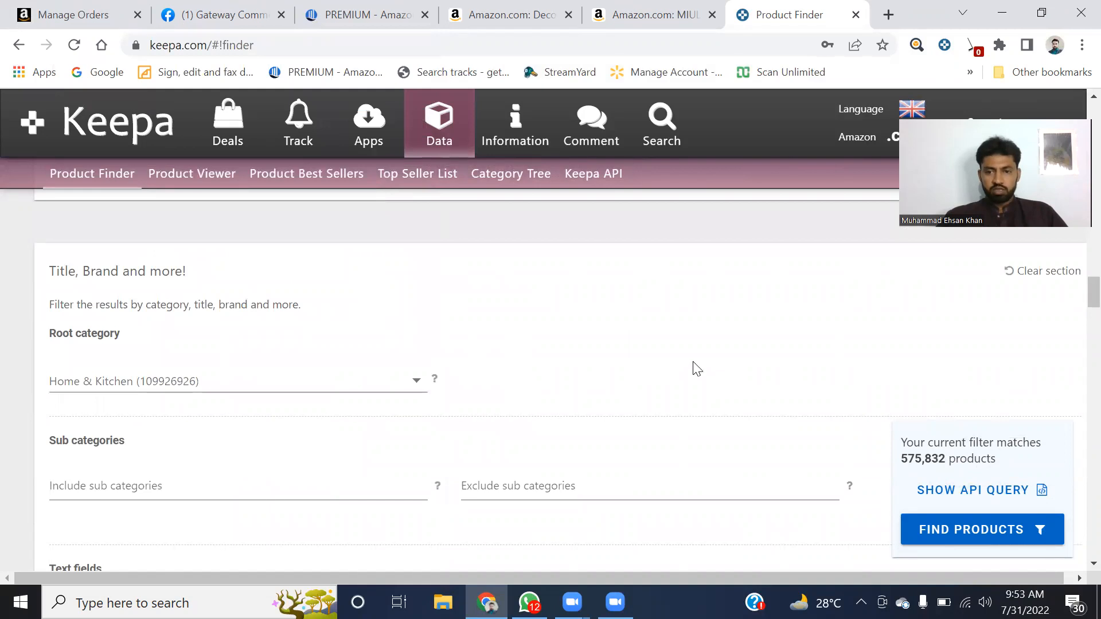
Check the product count matching the Home & Kitchen filter and review the sales rank, price and category criteria.
double_click(904, 457)
click(918, 457)
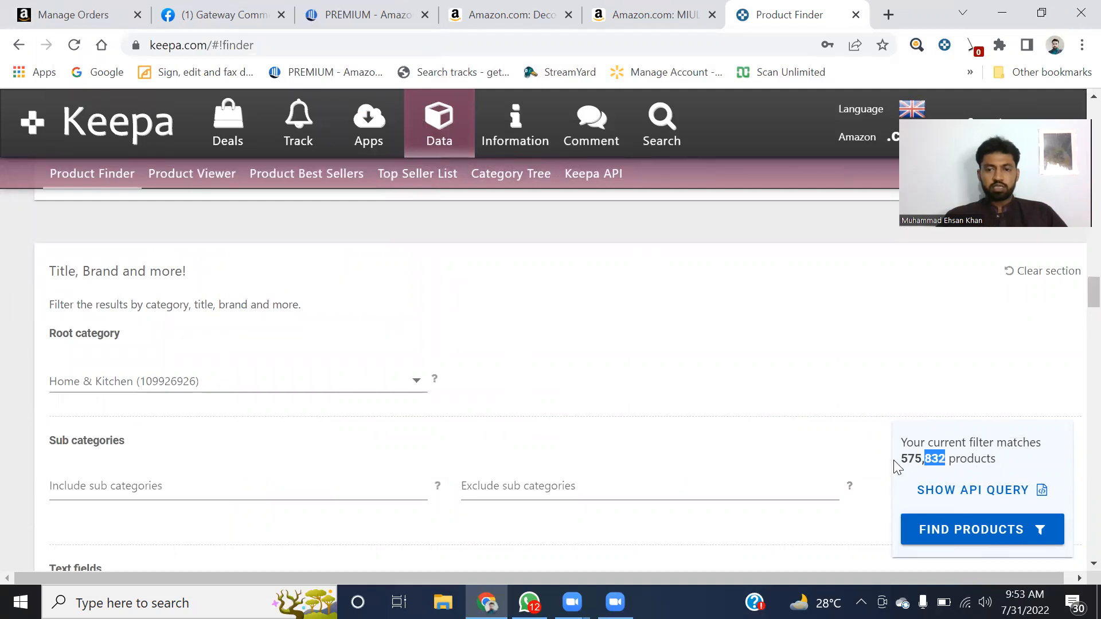
scroll(297, 355, up, 1)
scroll(297, 355, up, 15)
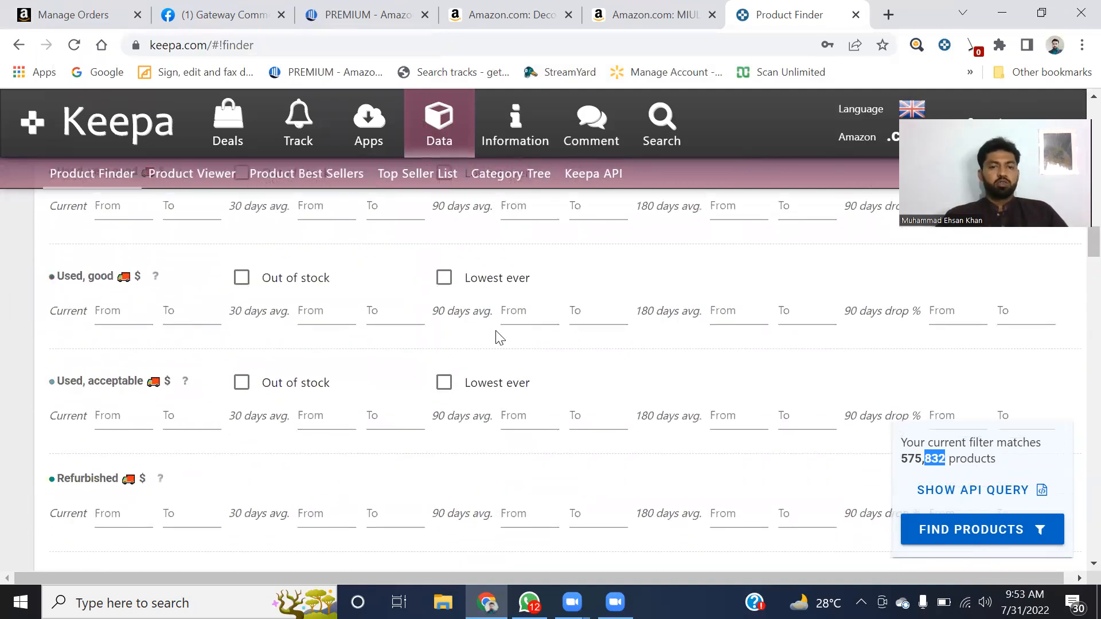
scroll(498, 335, up, 12)
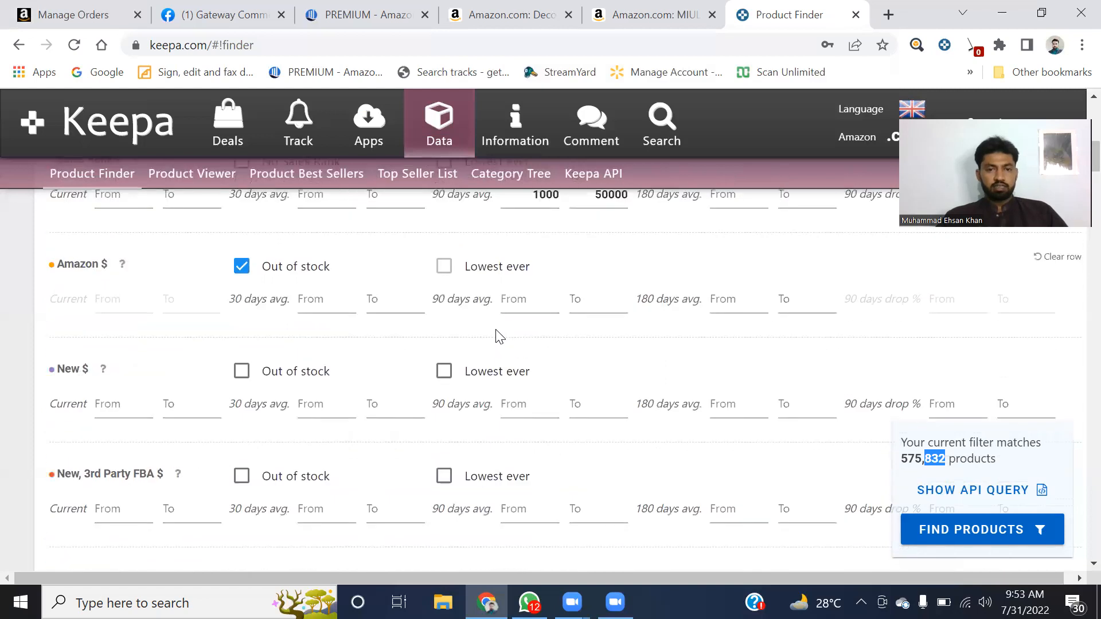
scroll(665, 413, down, 20)
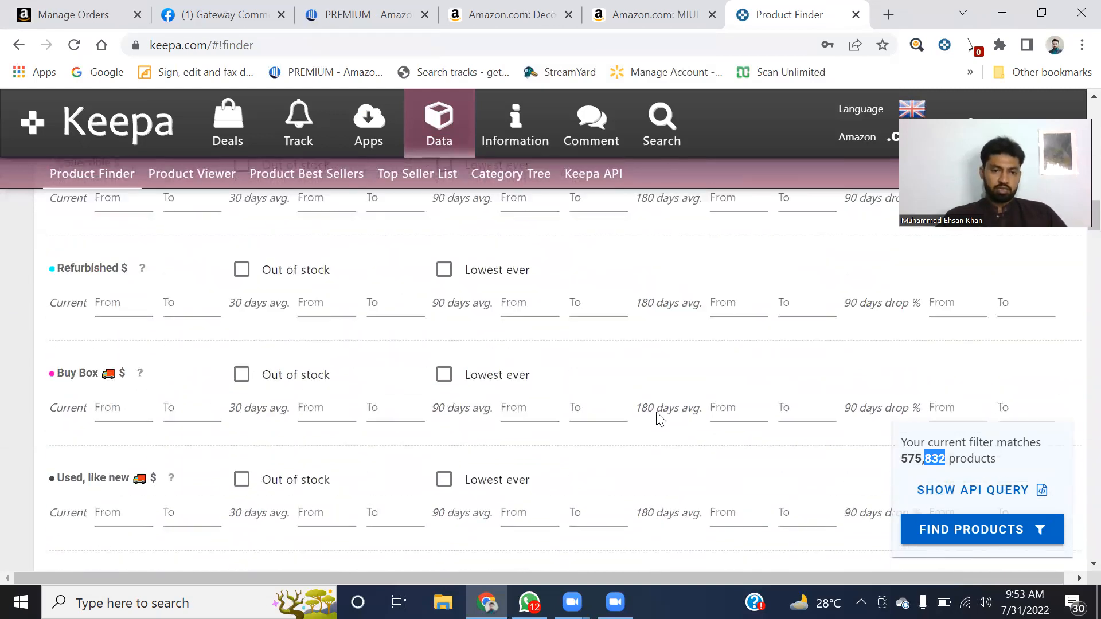
scroll(669, 442, down, 8)
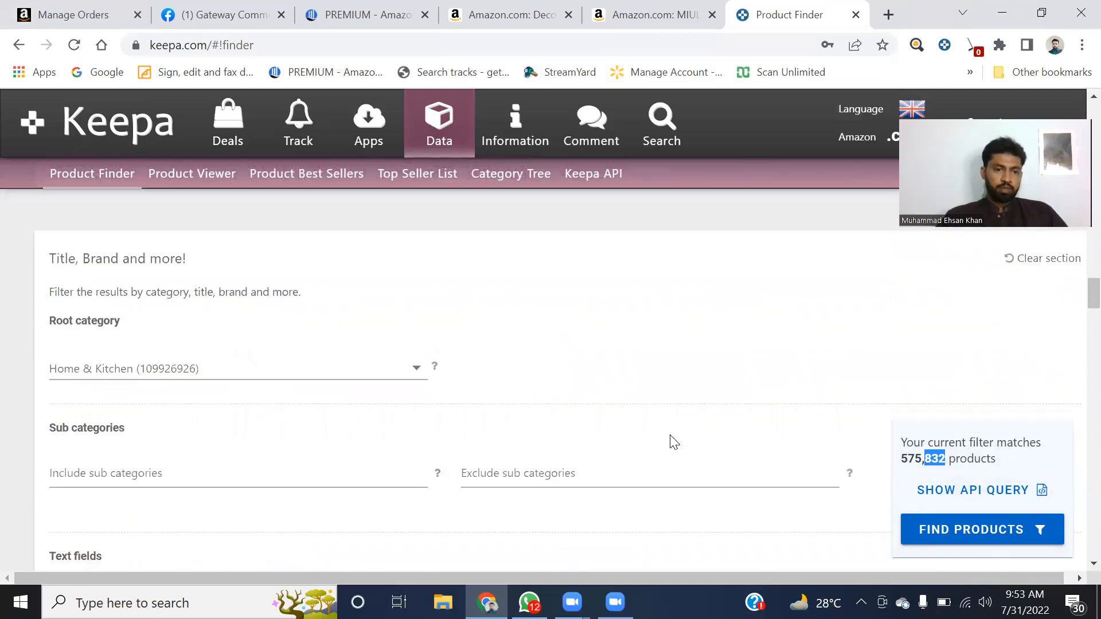
Review the Buy Box Seller, Seller and Additional Buy Box switches filters in the Refine your search section.
scroll(217, 355, down, 10)
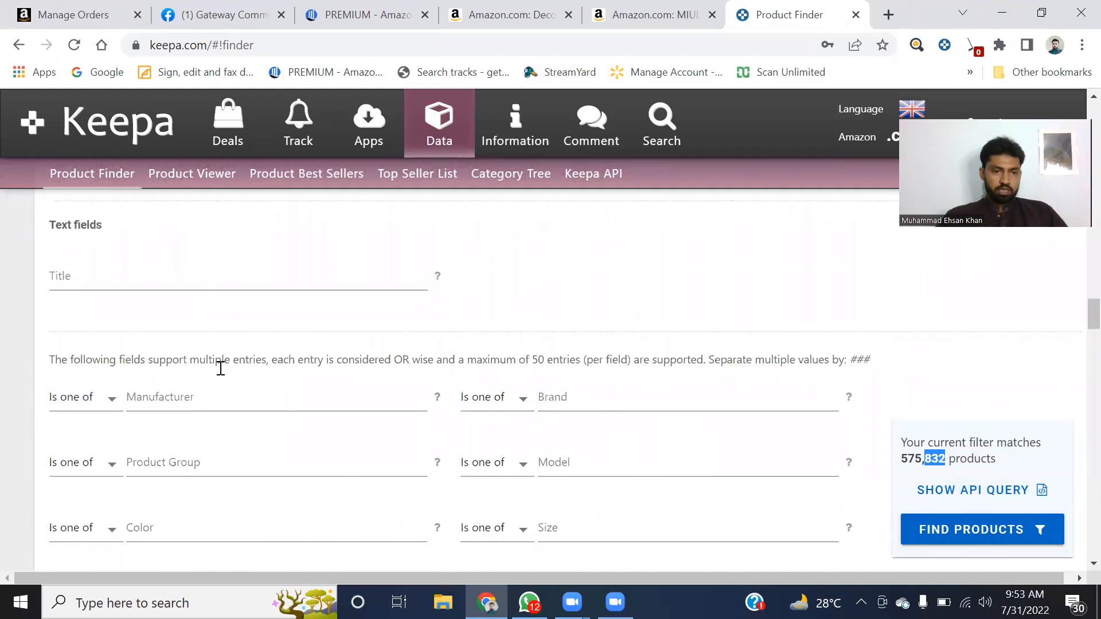
scroll(220, 368, down, 5)
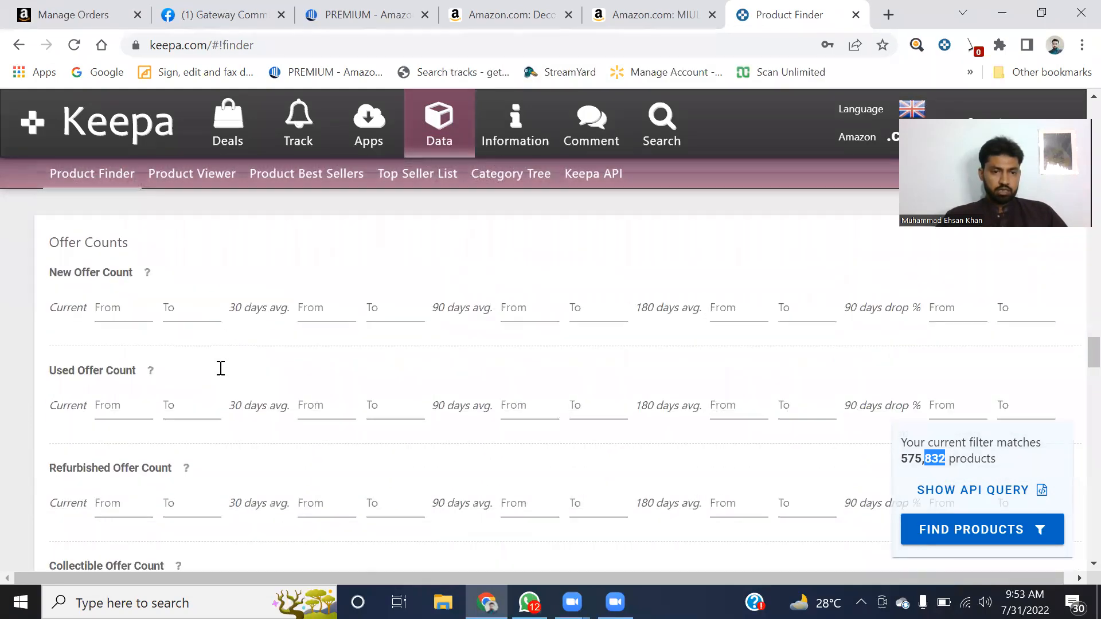
scroll(223, 375, down, 9)
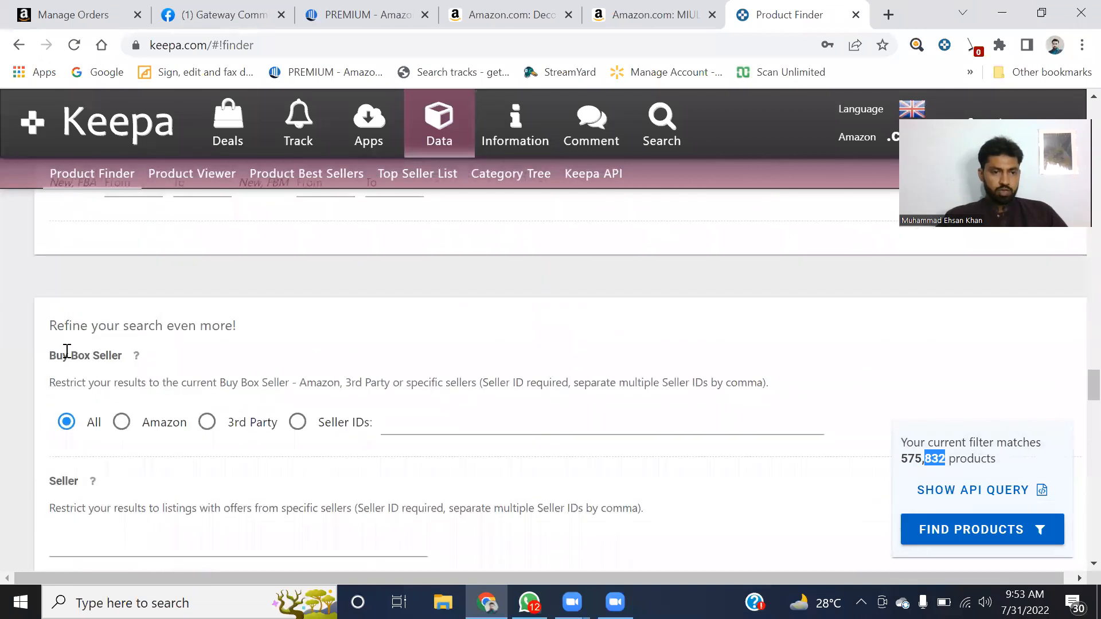
drag(53, 355, 130, 356)
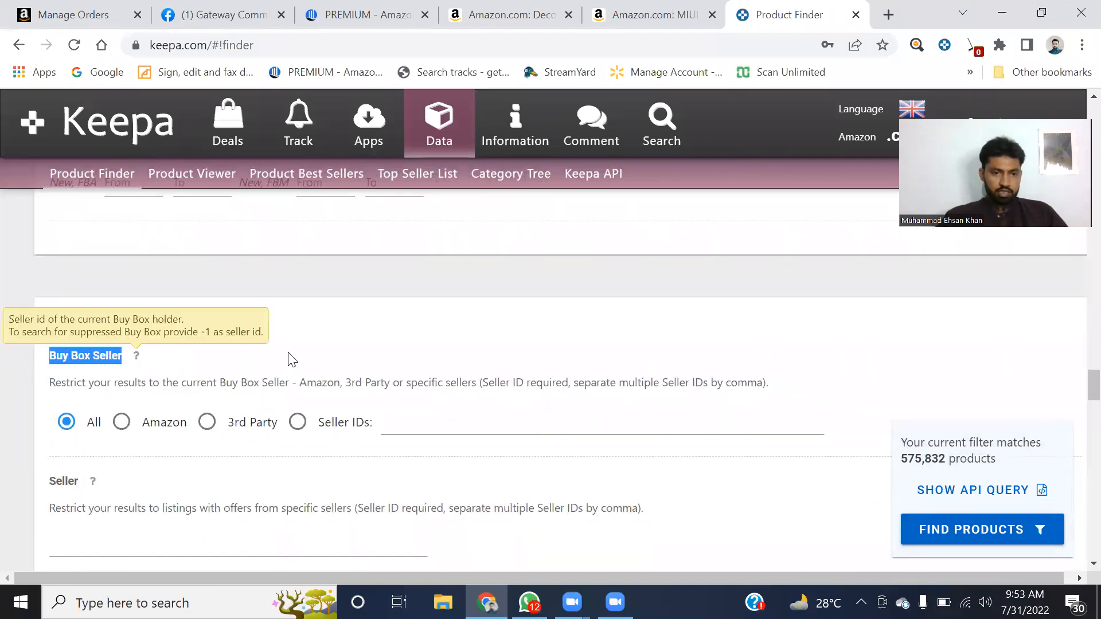
click(385, 336)
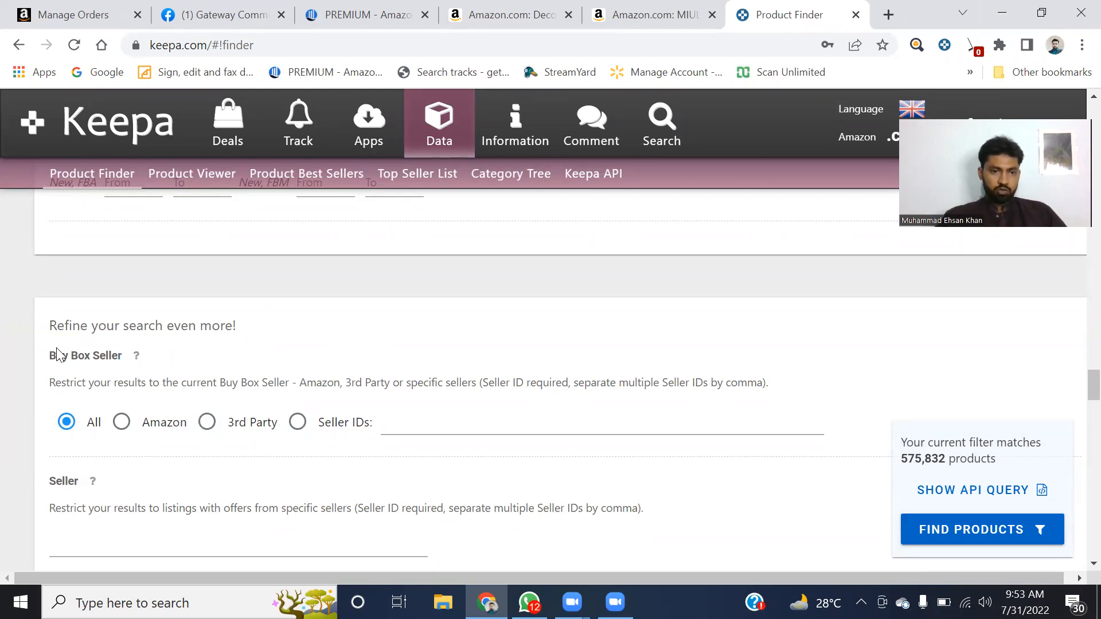
drag(51, 356, 280, 356)
click(398, 325)
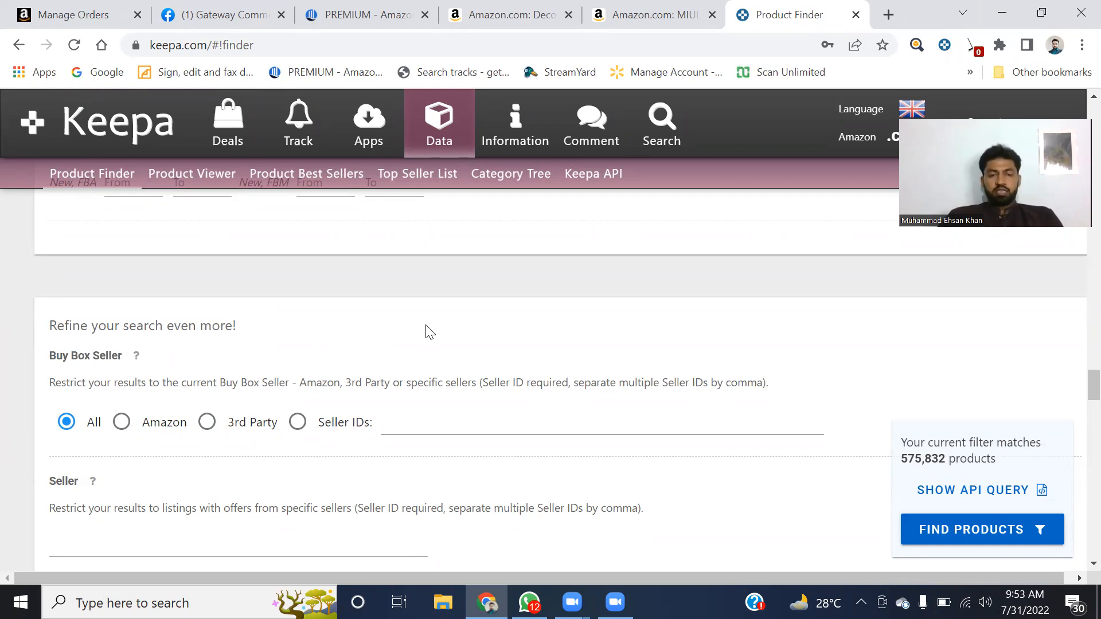
scroll(426, 326, down, 3)
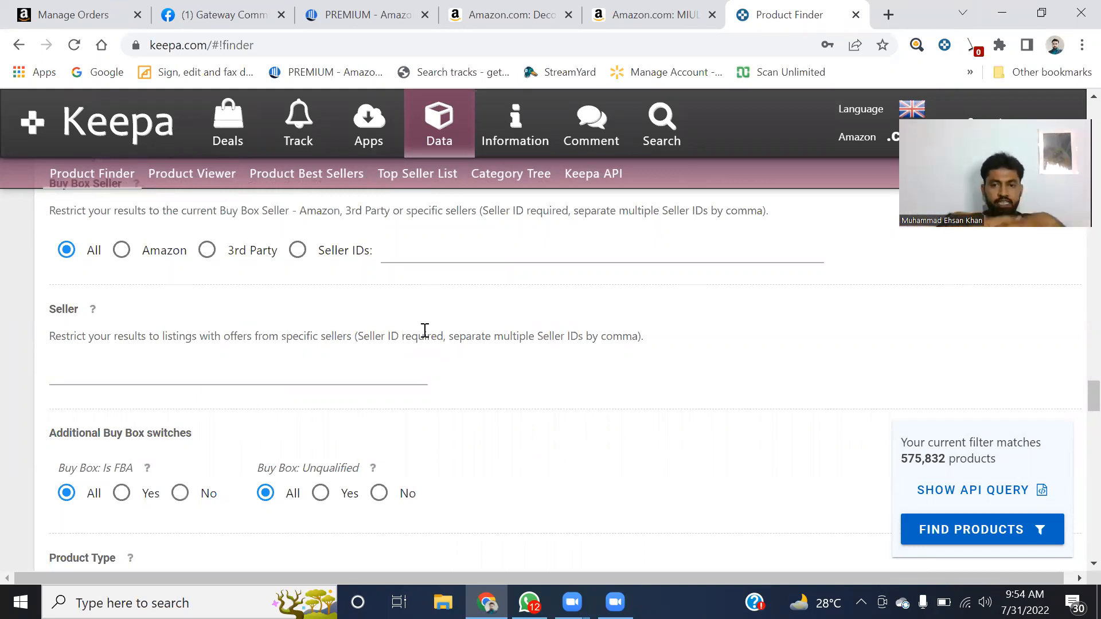
drag(50, 433, 293, 432)
click(310, 431)
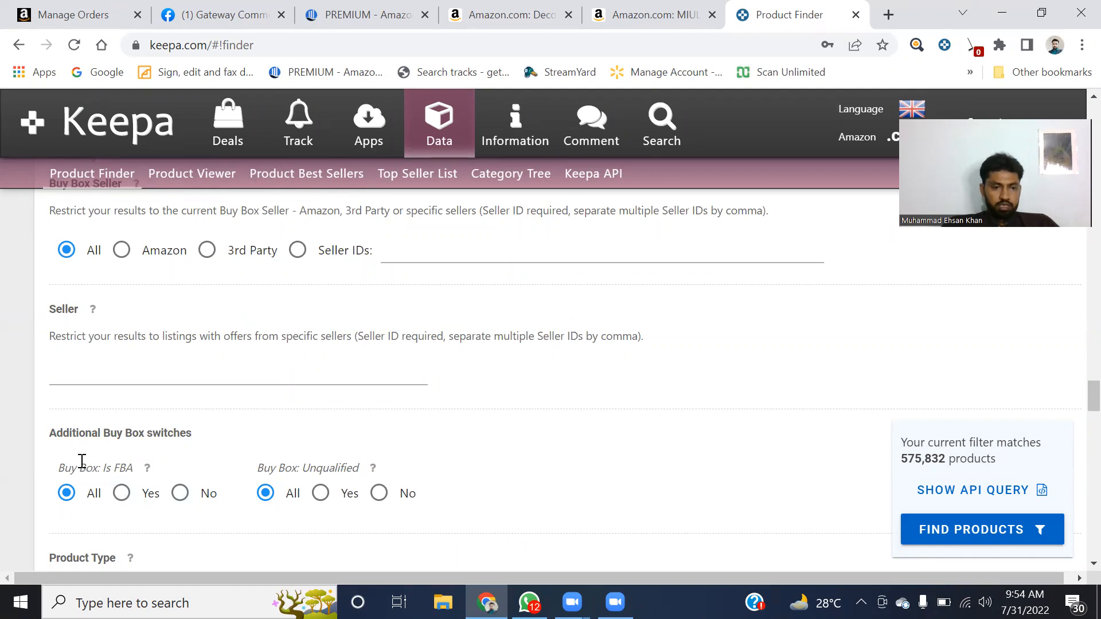
Exclude digital products in the Product Type filter, leaving only physical products selected.
scroll(157, 448, down, 3)
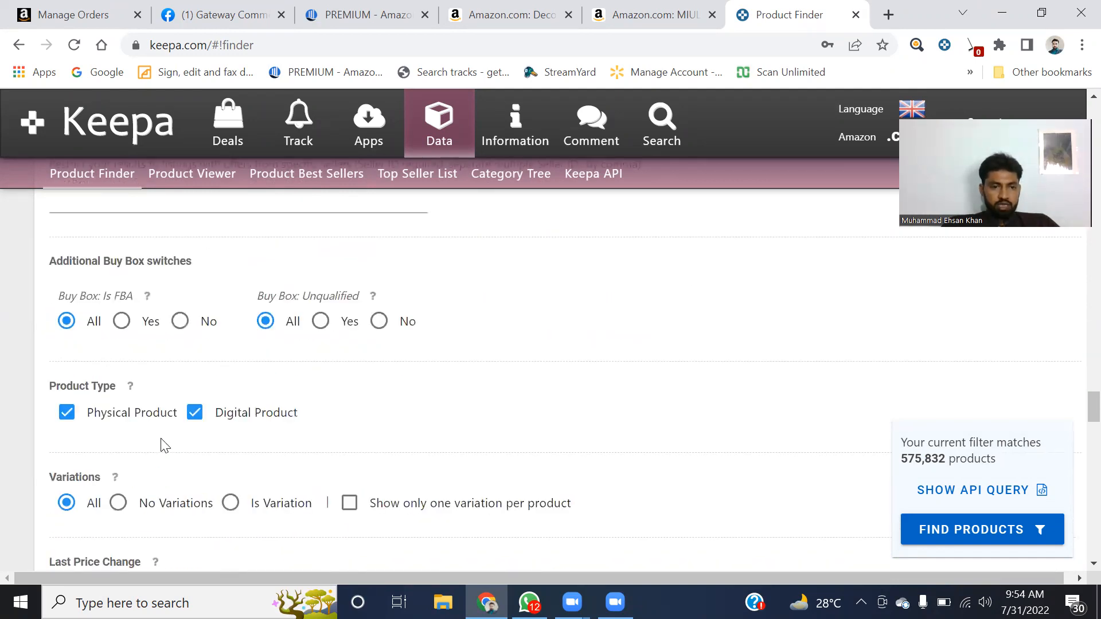
drag(52, 386, 118, 386)
click(195, 412)
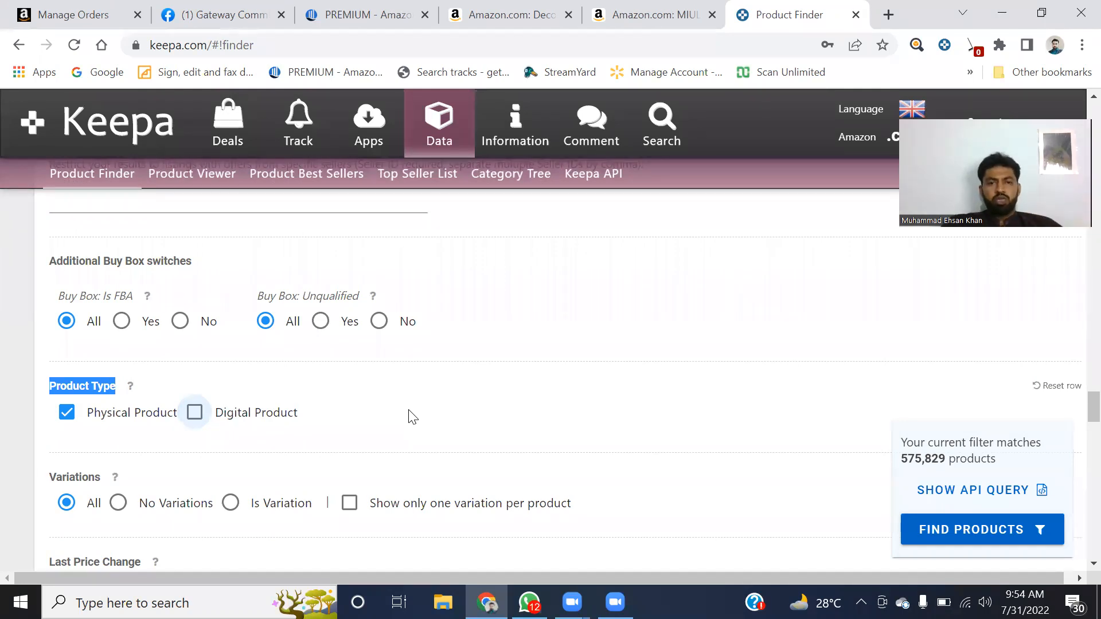
click(394, 384)
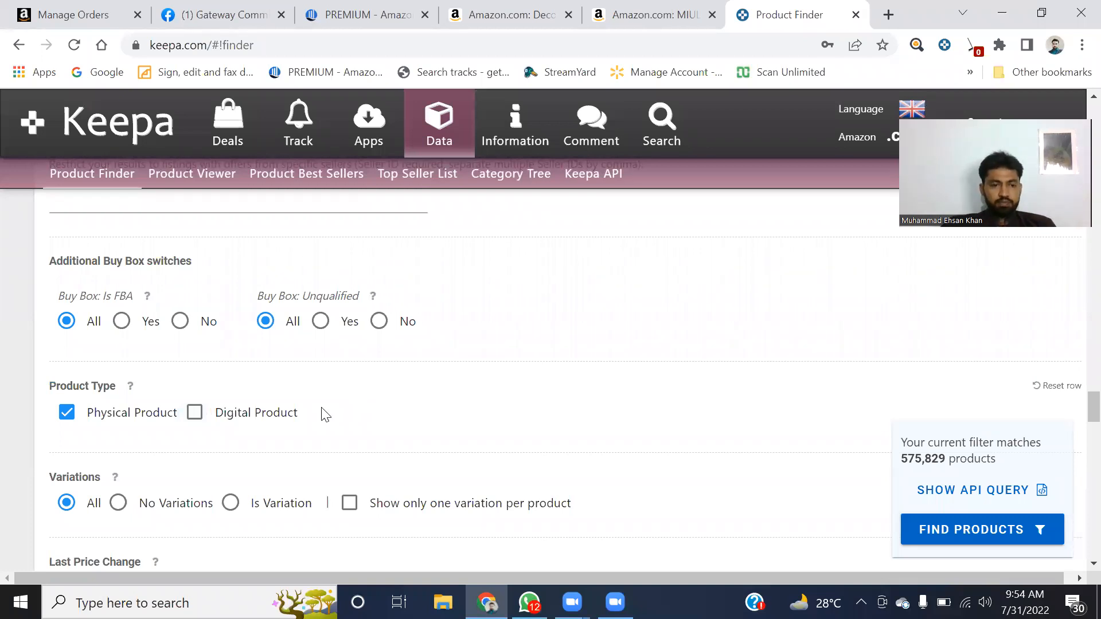
Restrict the Variations filter to products with no variations.
drag(50, 476, 112, 478)
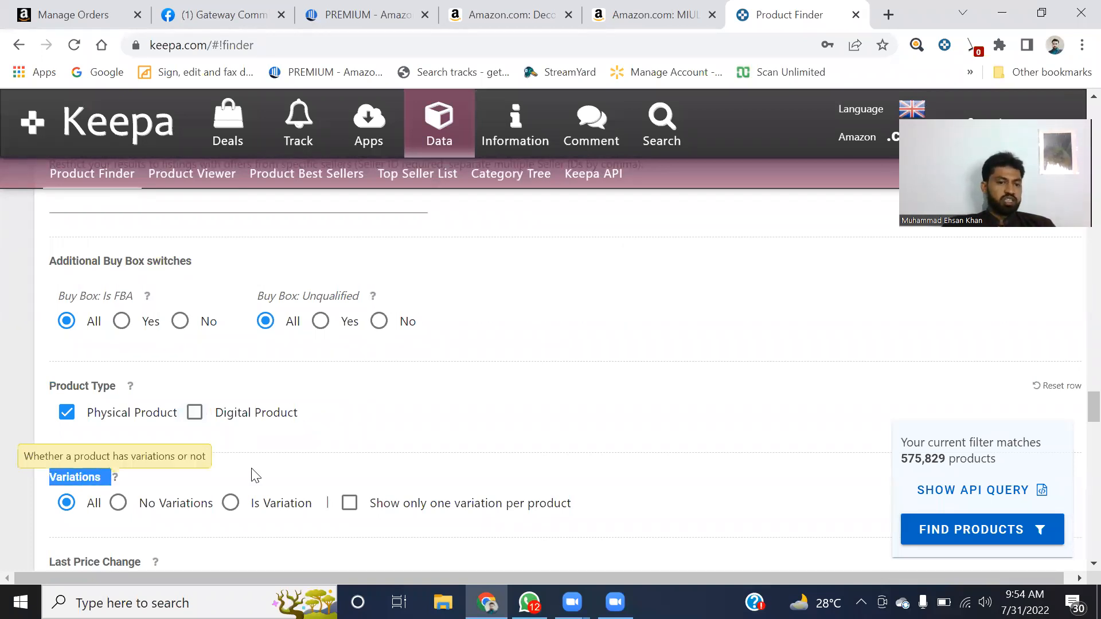
click(427, 405)
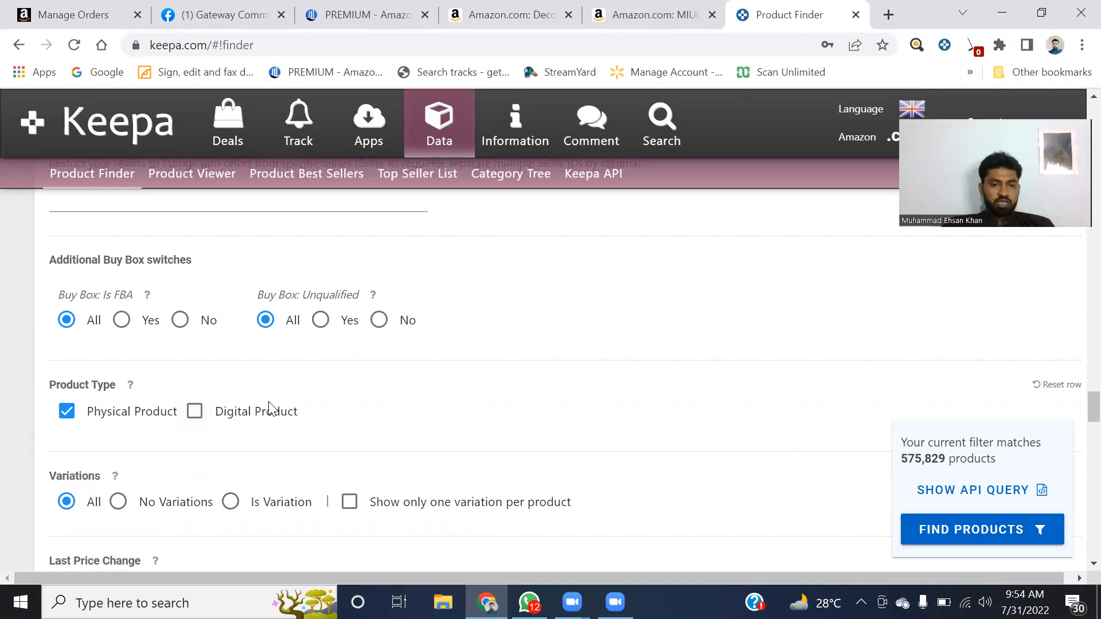
scroll(265, 407, down, 3)
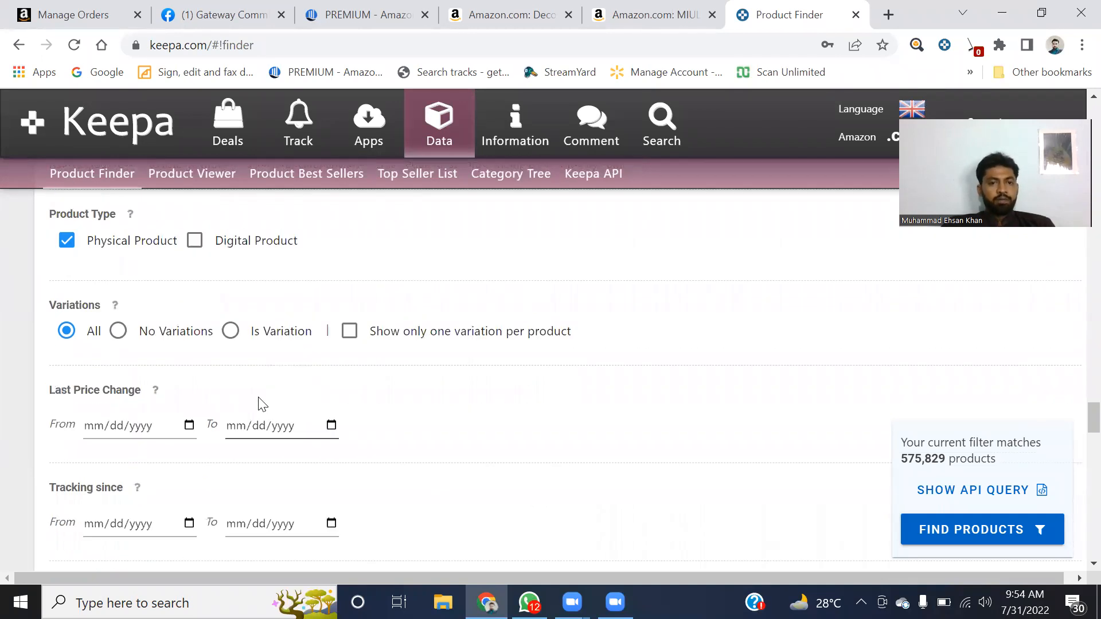
click(119, 332)
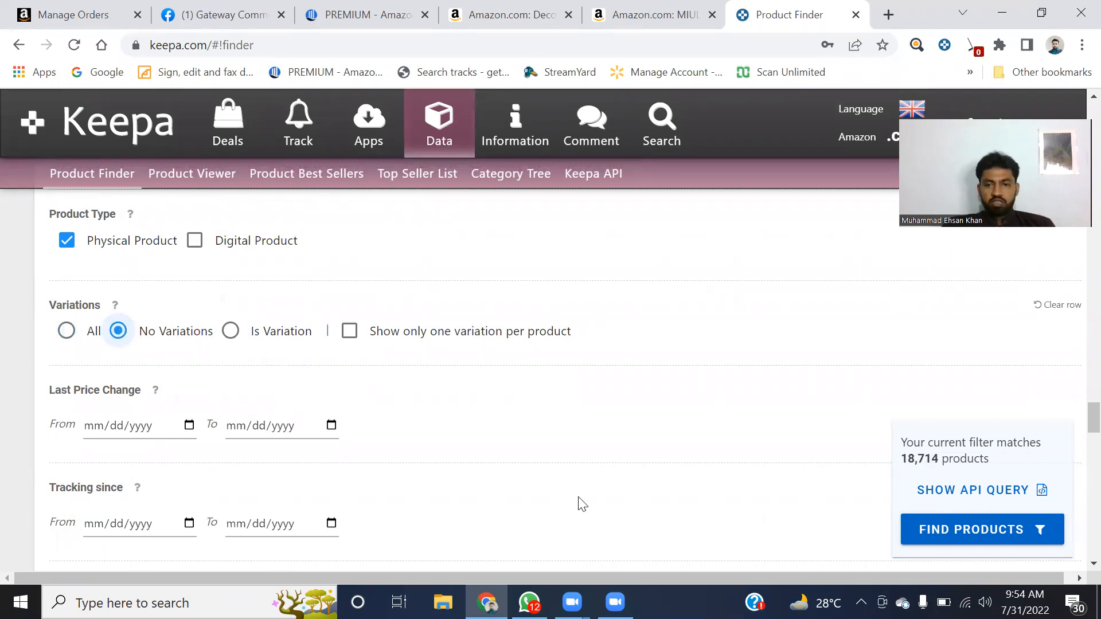
Check the product count for the current filter and view its API query, closing the query dialog again.
drag(905, 461, 941, 458)
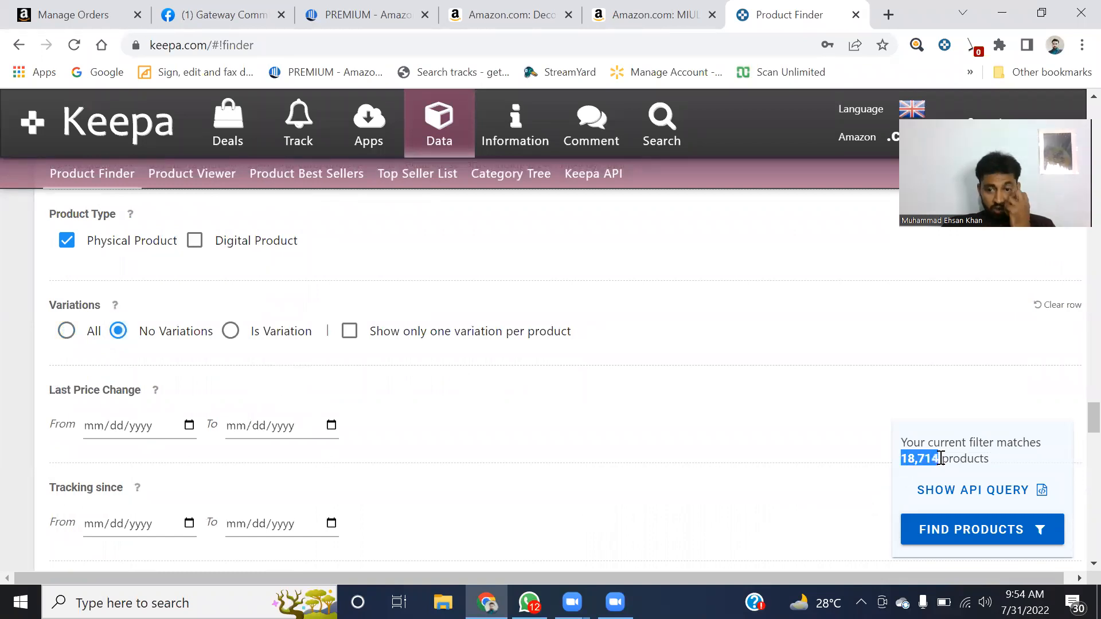
click(922, 489)
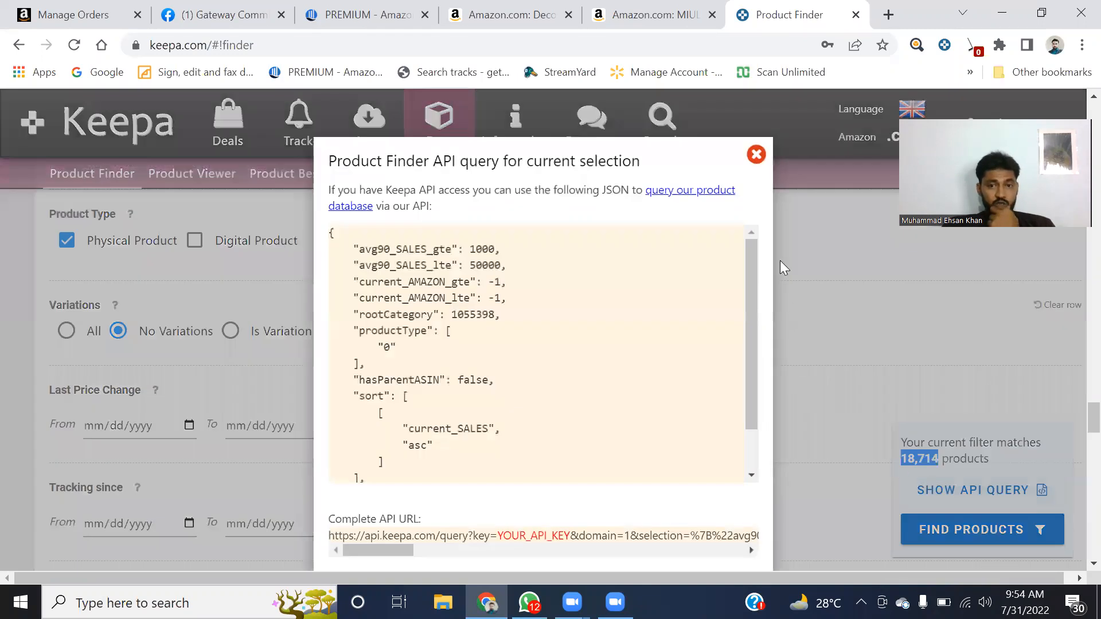
click(755, 154)
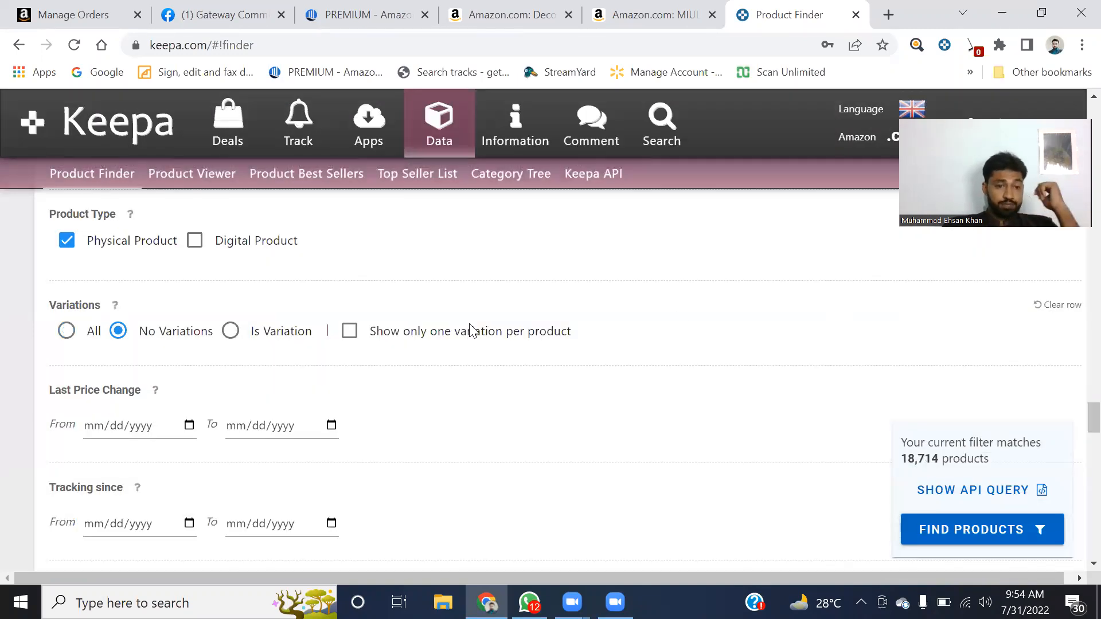
Set the minimum rating to 4 with no upper limit, and check the matching product count.
scroll(215, 461, down, 3)
scroll(215, 462, down, 5)
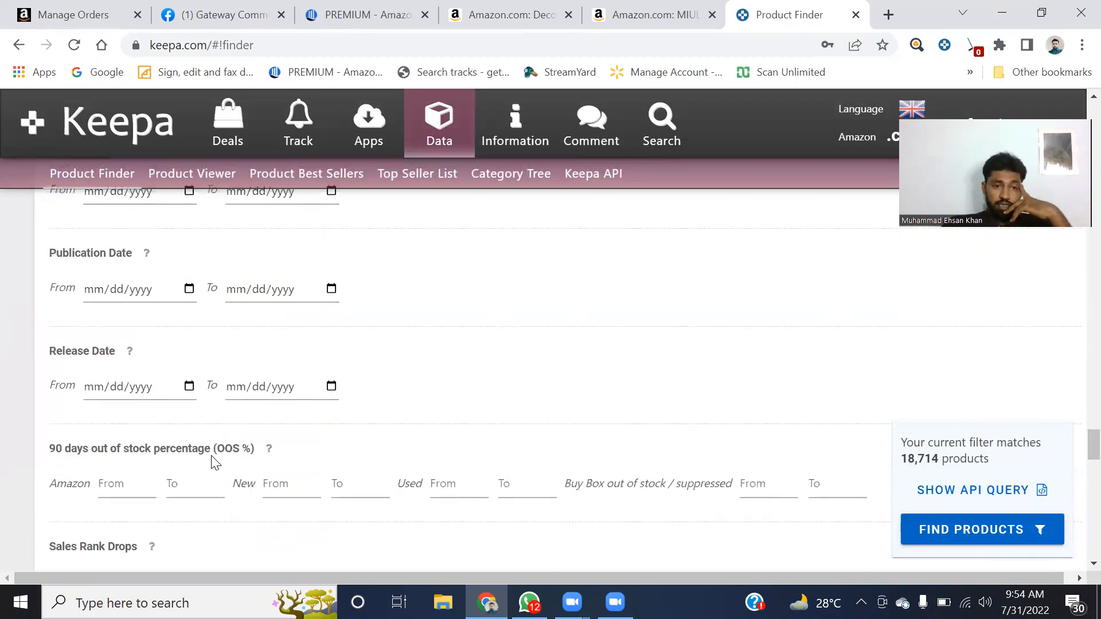
scroll(215, 462, down, 3)
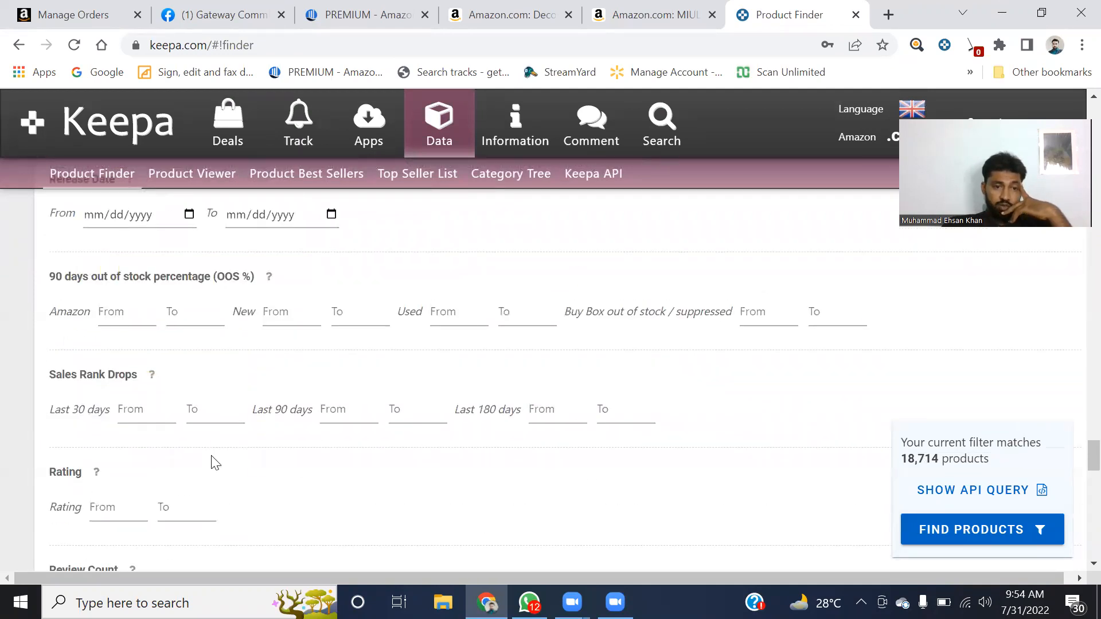
scroll(215, 462, down, 3)
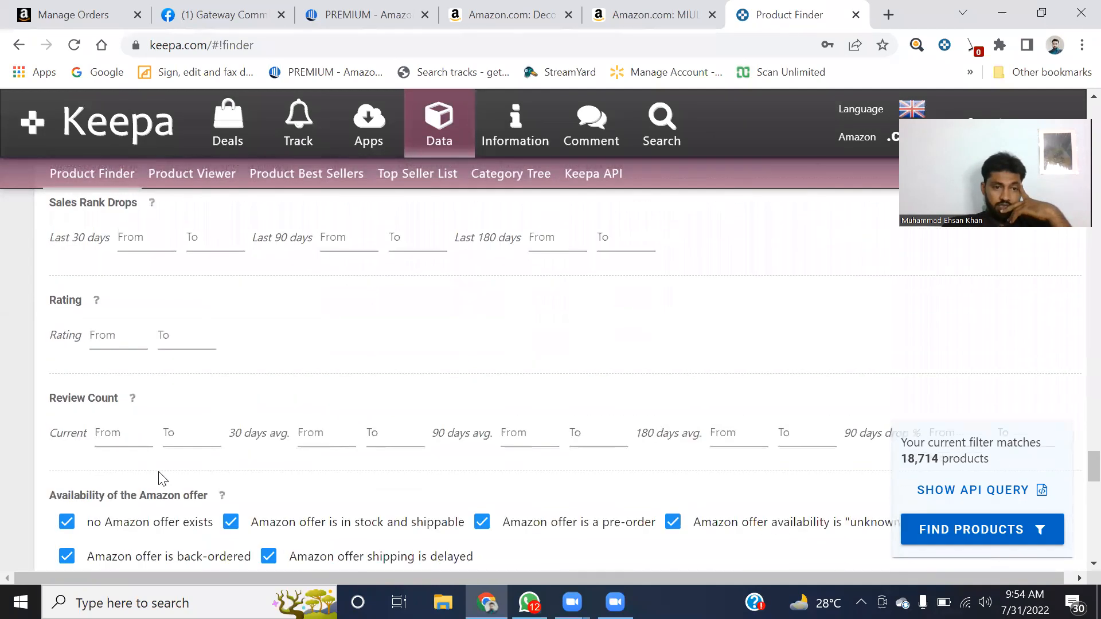
click(111, 332)
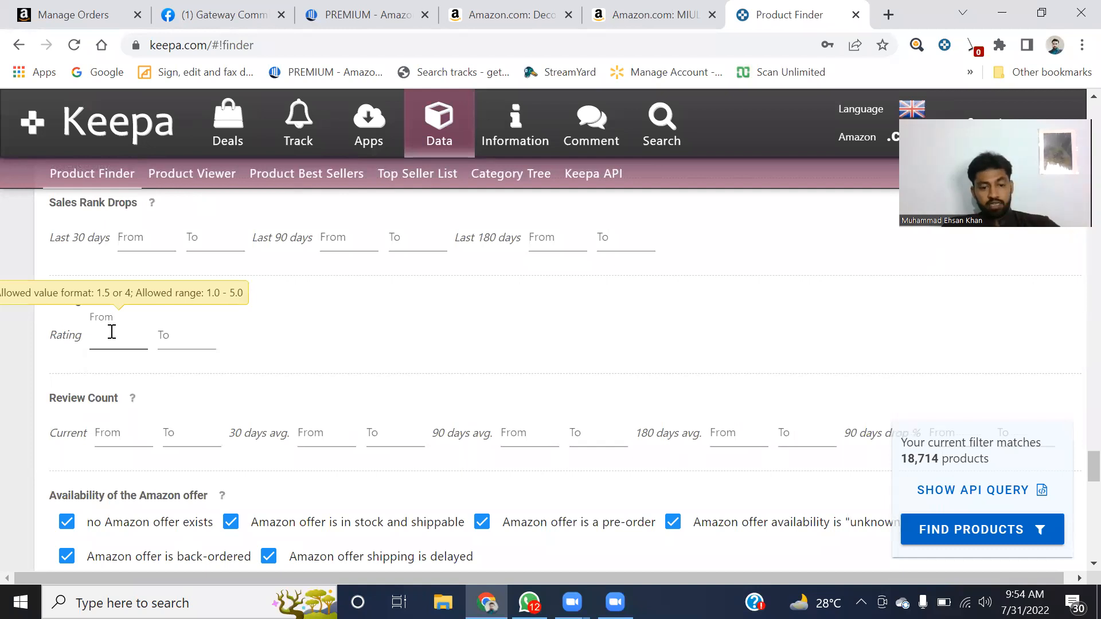
text(4)
click(164, 338)
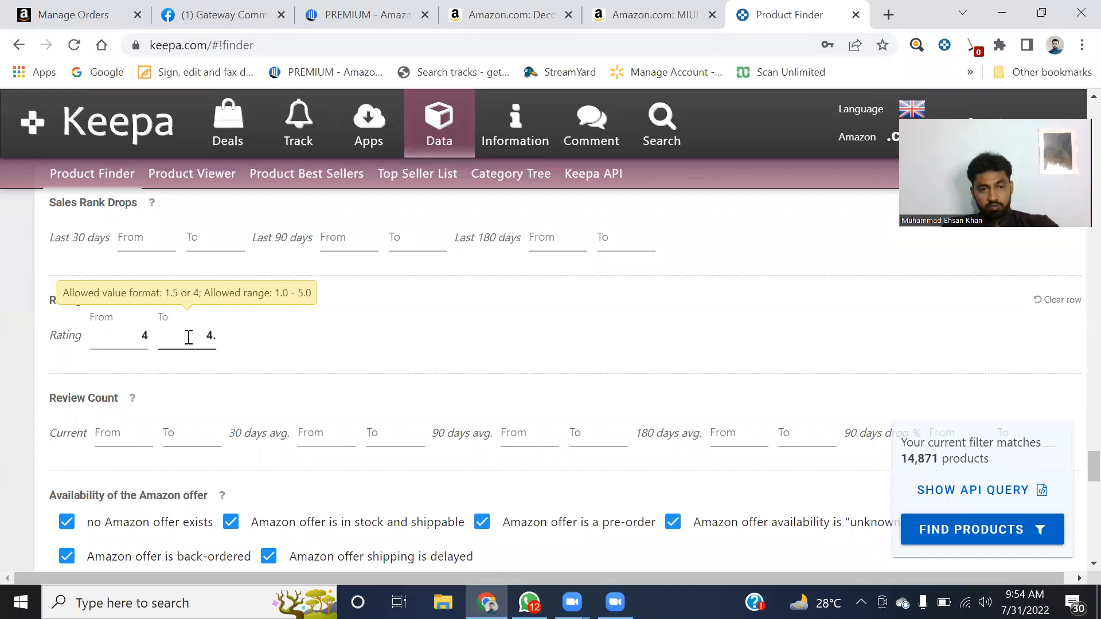
click(346, 346)
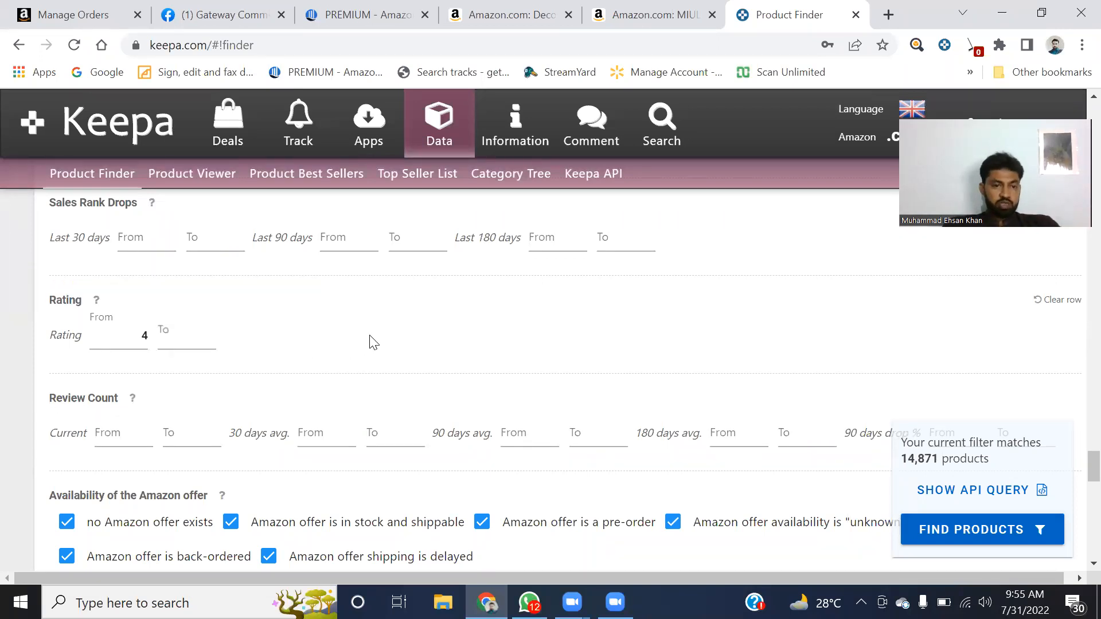
click(176, 343)
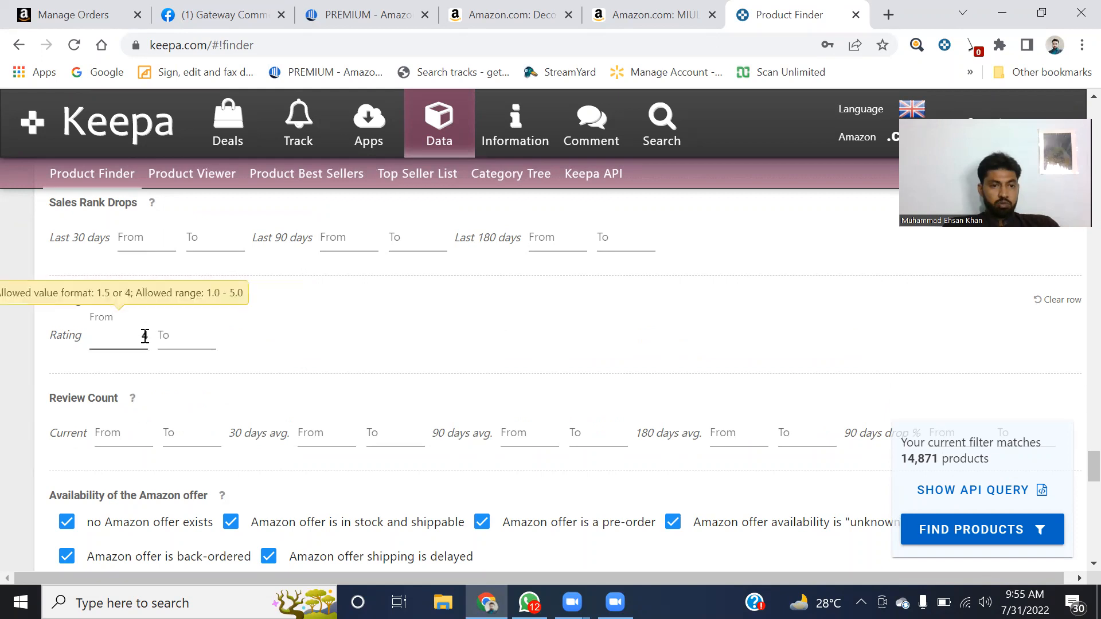
drag(900, 457, 938, 457)
click(606, 302)
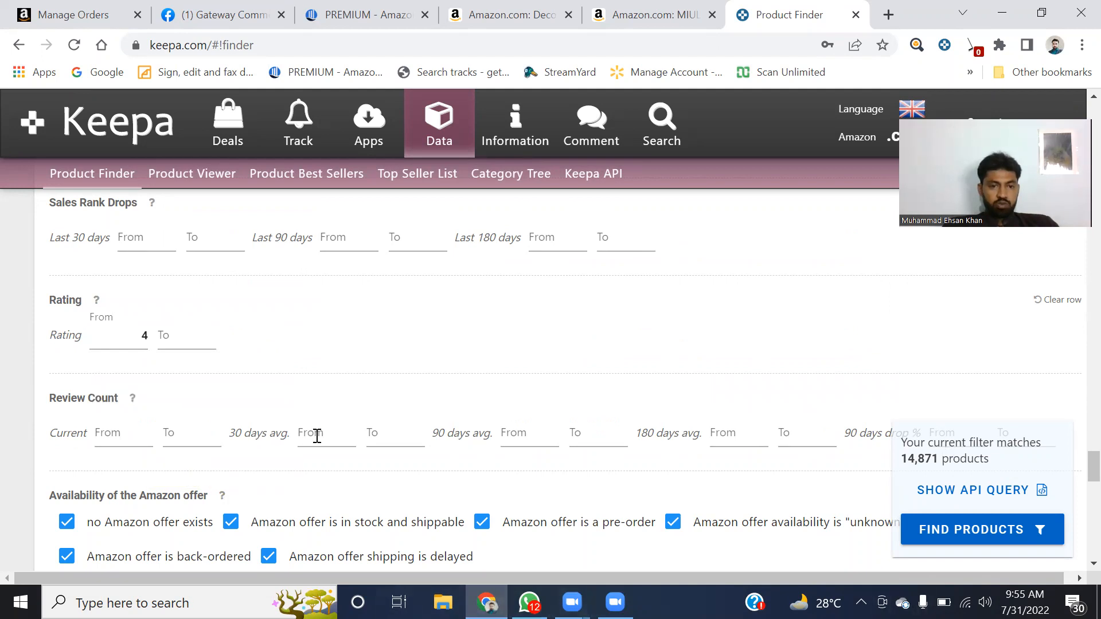
Set the minimum 90-day average review count to 50.
click(529, 438)
text(50)
click(748, 306)
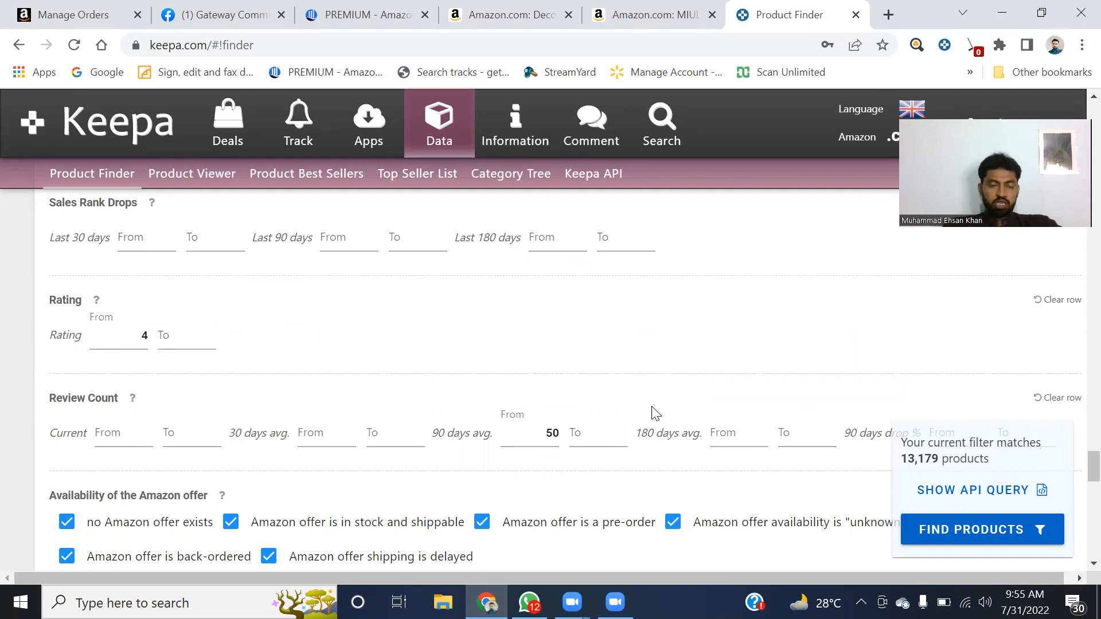
Try excluding the no Amazon offer and in stock and shippable options from the Amazon offer availability filter, and check the product count.
scroll(436, 422, down, 3)
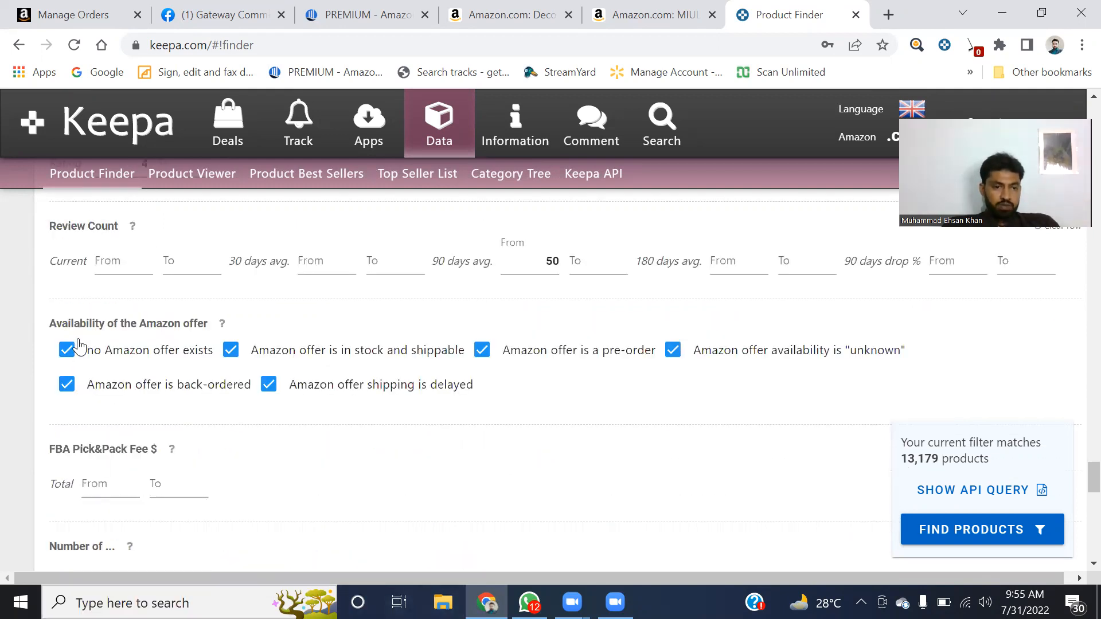
mouse_move(223, 330)
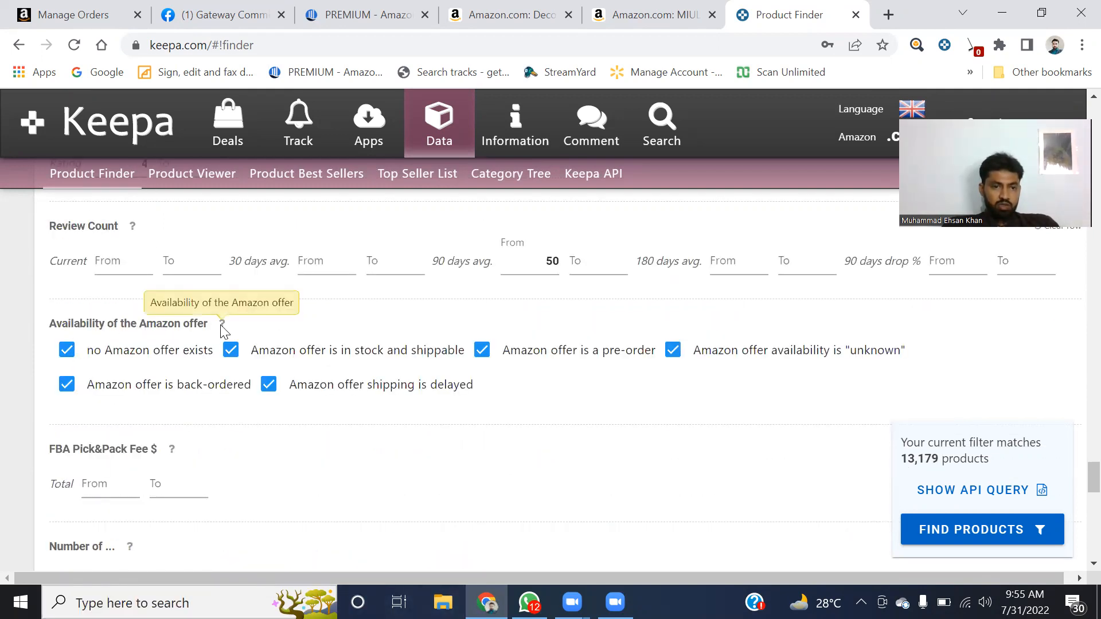
click(67, 350)
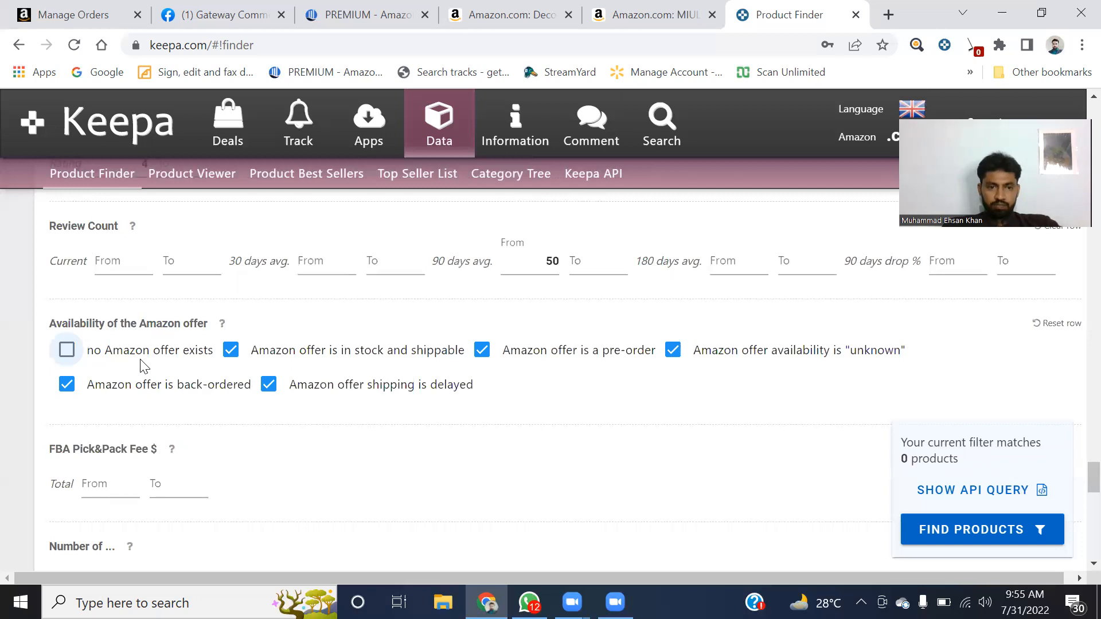
click(231, 350)
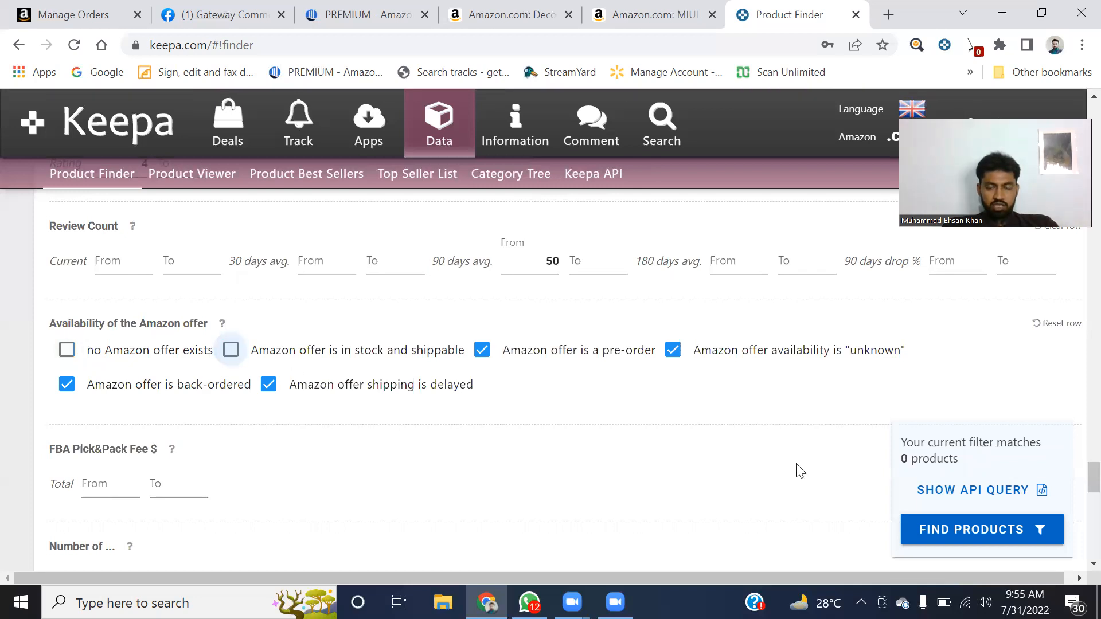
drag(903, 458, 990, 460)
click(990, 459)
Re-enable the no Amazon offer option, check the product count, and re-enable the in stock and shippable option.
click(73, 352)
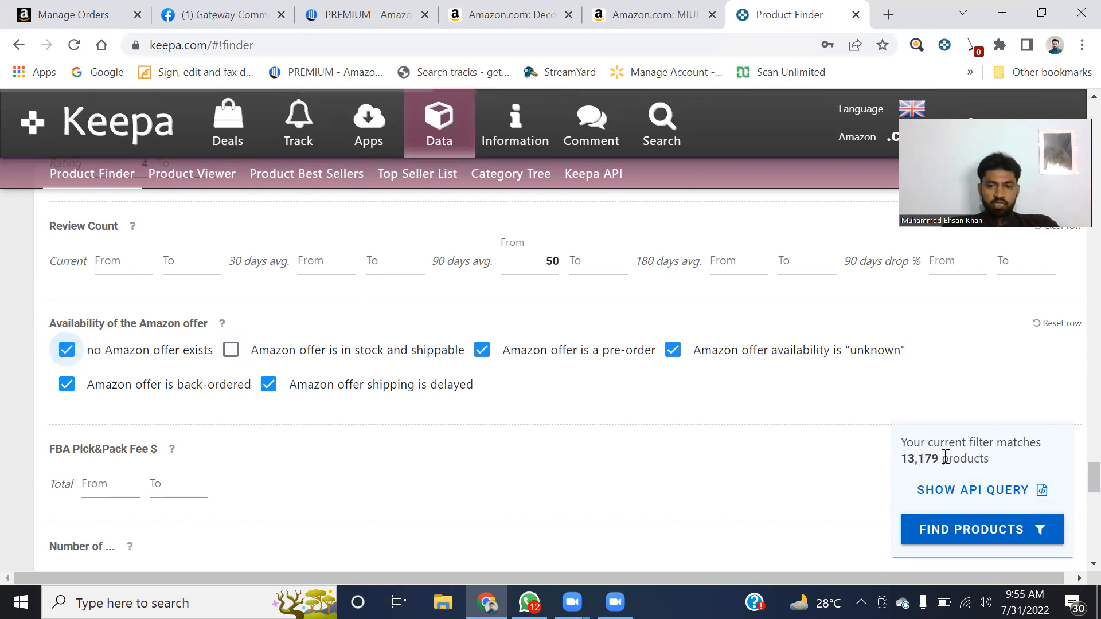
drag(909, 462, 975, 461)
click(994, 460)
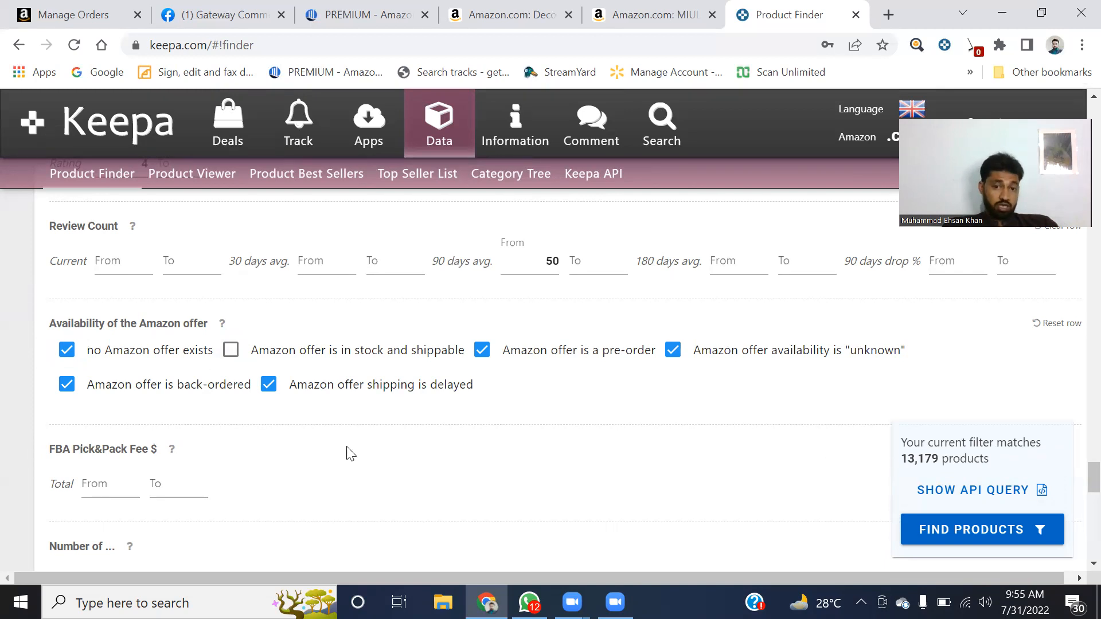
click(232, 350)
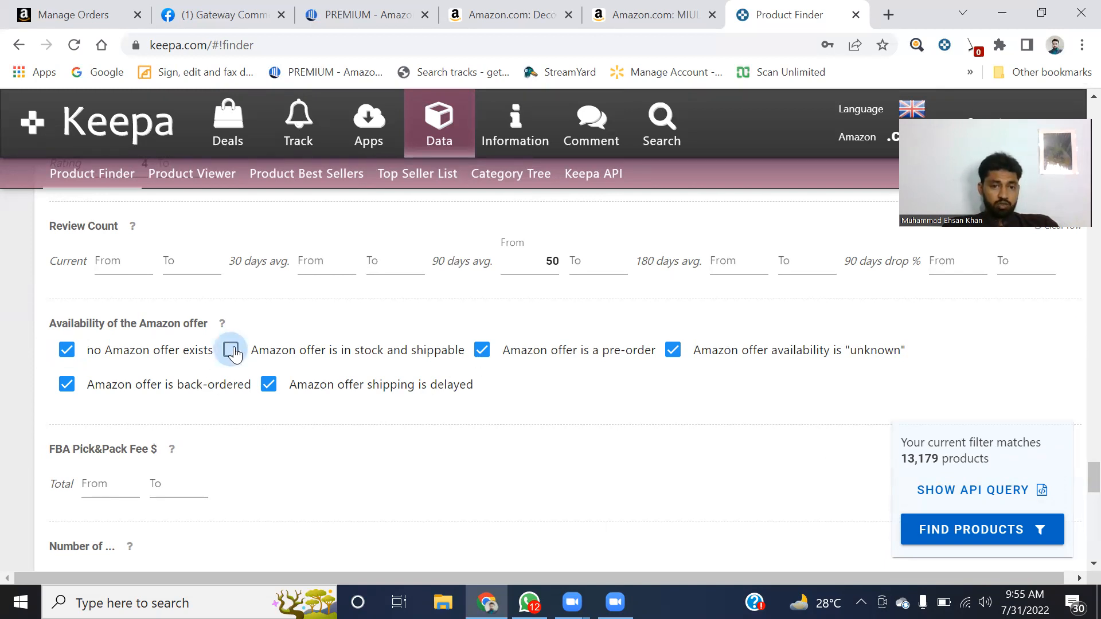
Exclude products whose Amazon offer is a pre-order from the availability filter.
click(482, 351)
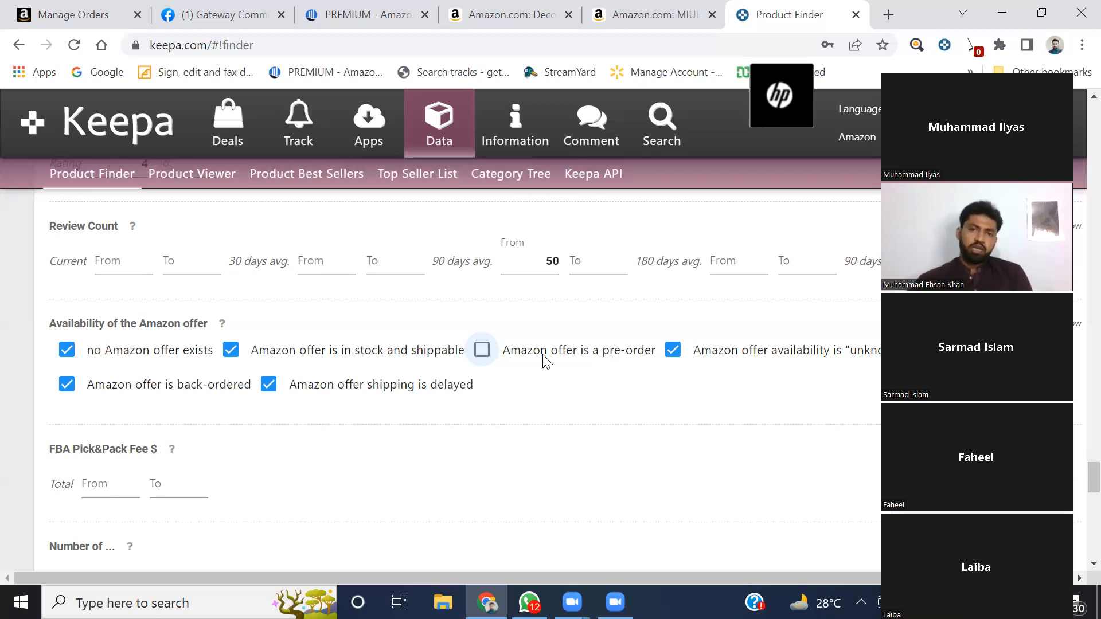
Switch to the Amazon results for decorative pillows, search for "utopia" instead, and look over the results.
key(ctrl+4)
scroll(499, 209, up, 20)
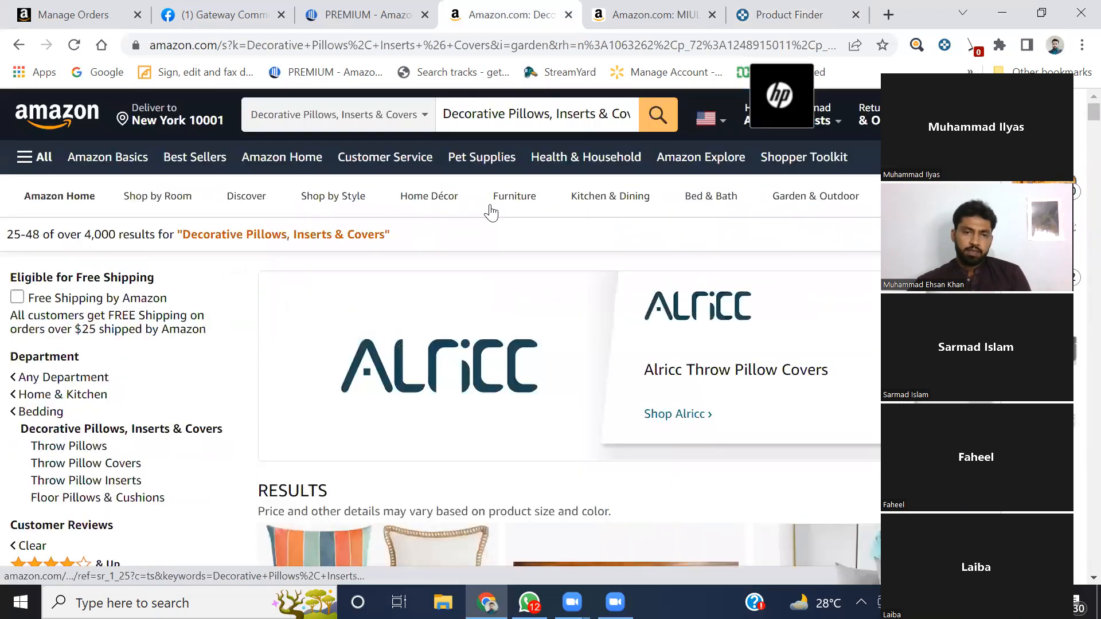
click(420, 116)
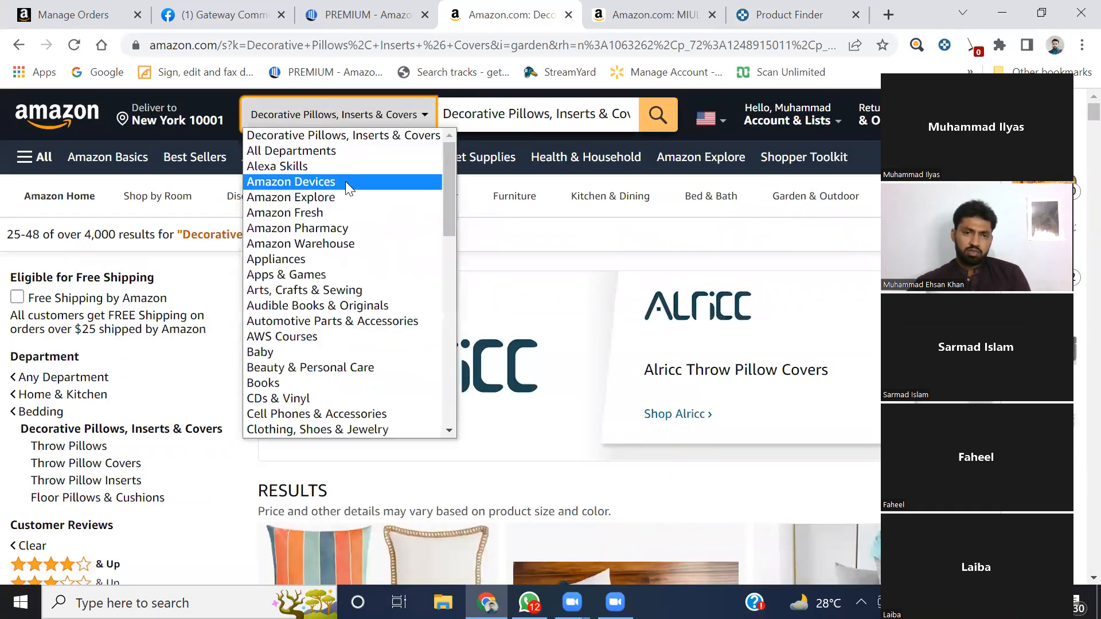
click(321, 135)
click(484, 115)
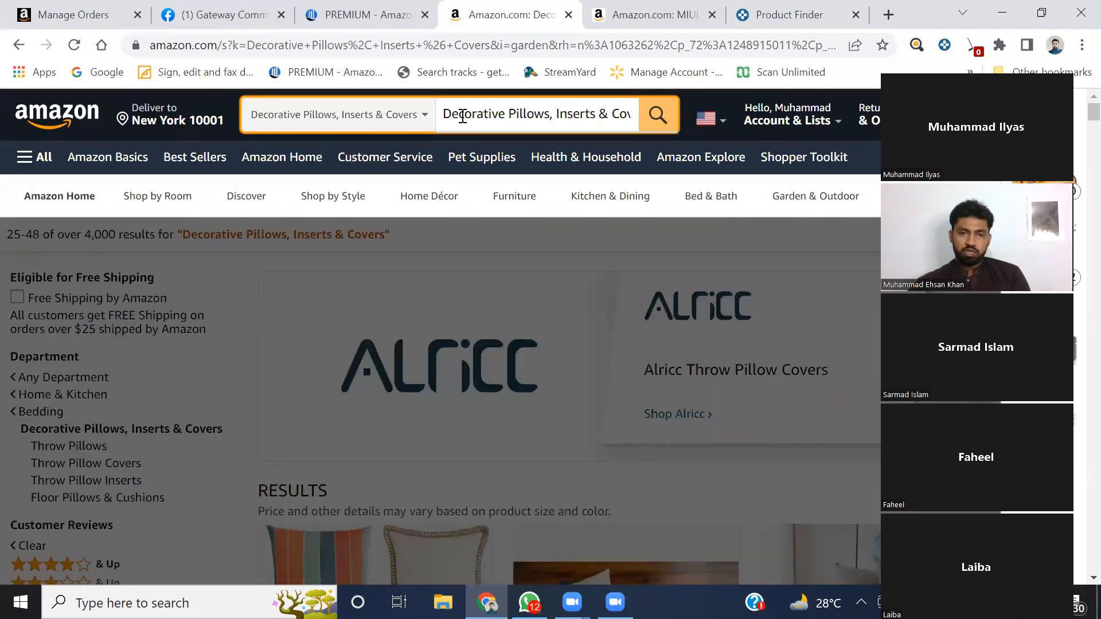
drag(442, 113, 633, 115)
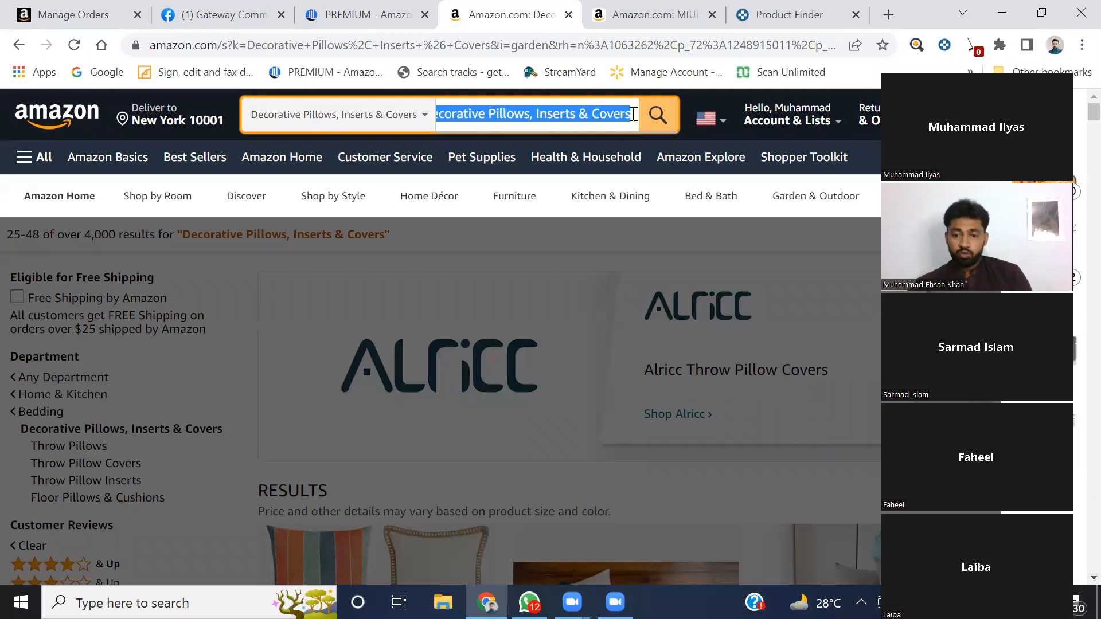
key(BackSpace)
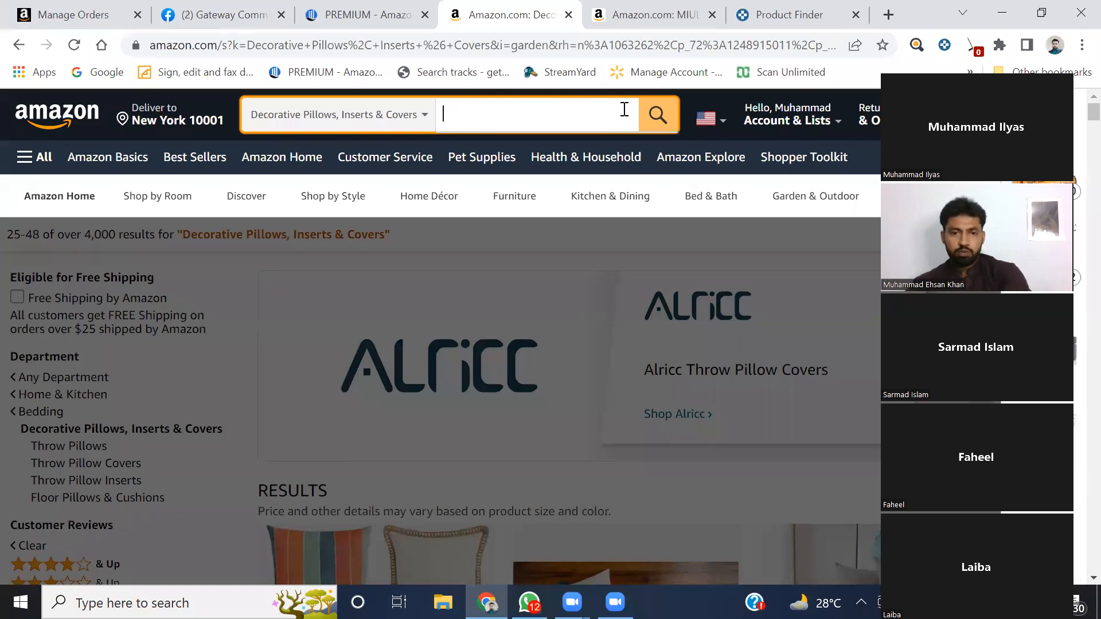
text(utopia)
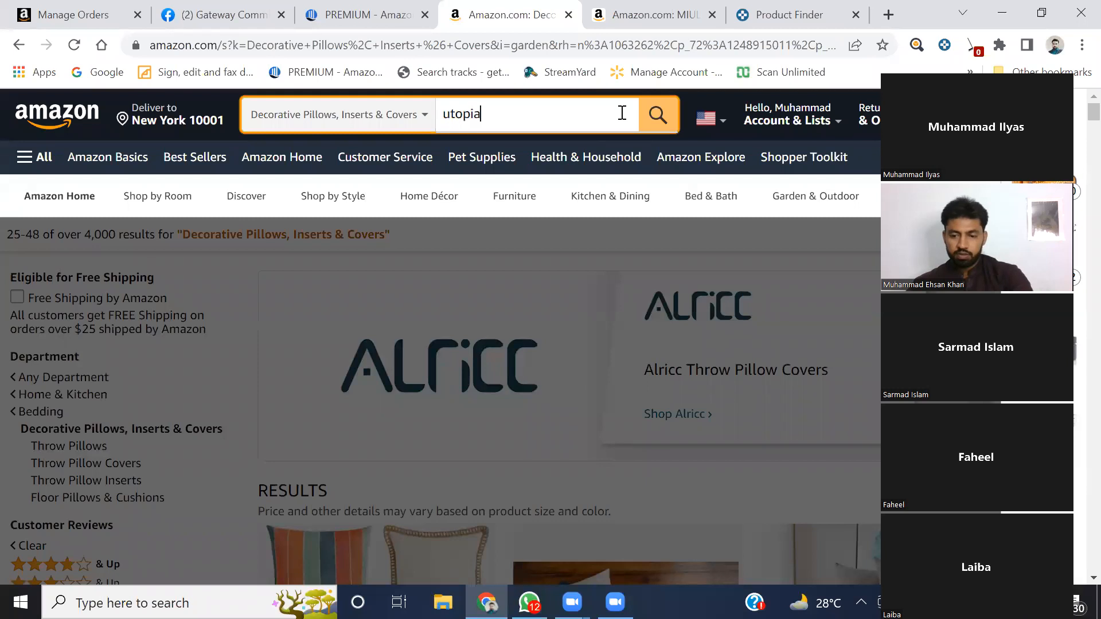
key(Return)
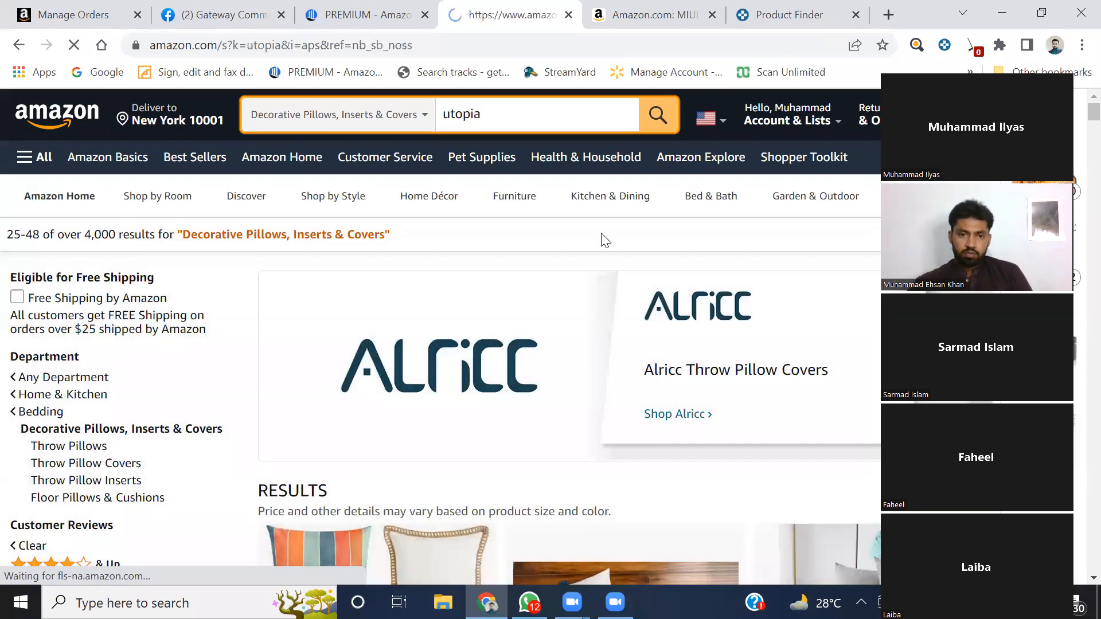
scroll(570, 287, down, 9)
scroll(568, 301, up, 4)
scroll(567, 302, up, 5)
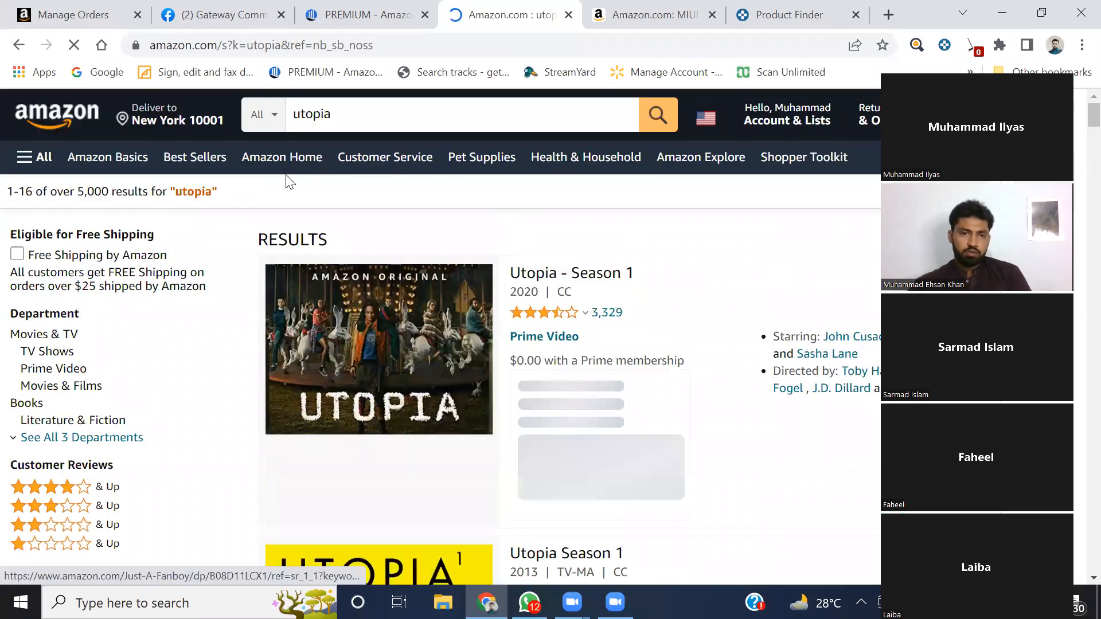
Clear the Amazon search text and search Google for "utopia amazon" in a new browser tab.
drag(411, 114, 252, 115)
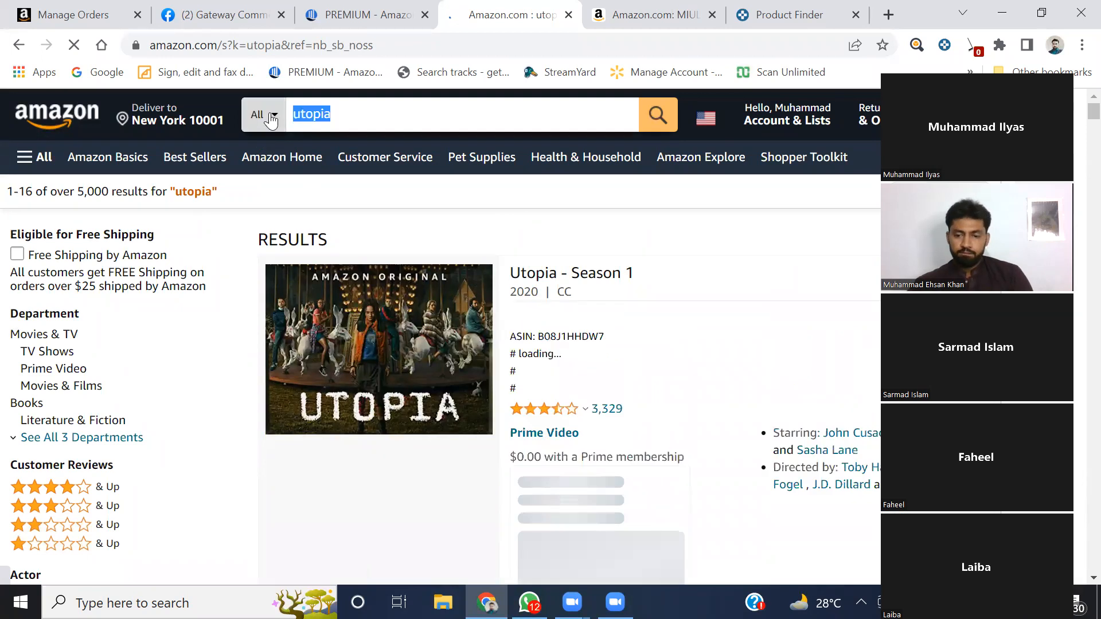
key(BackSpace)
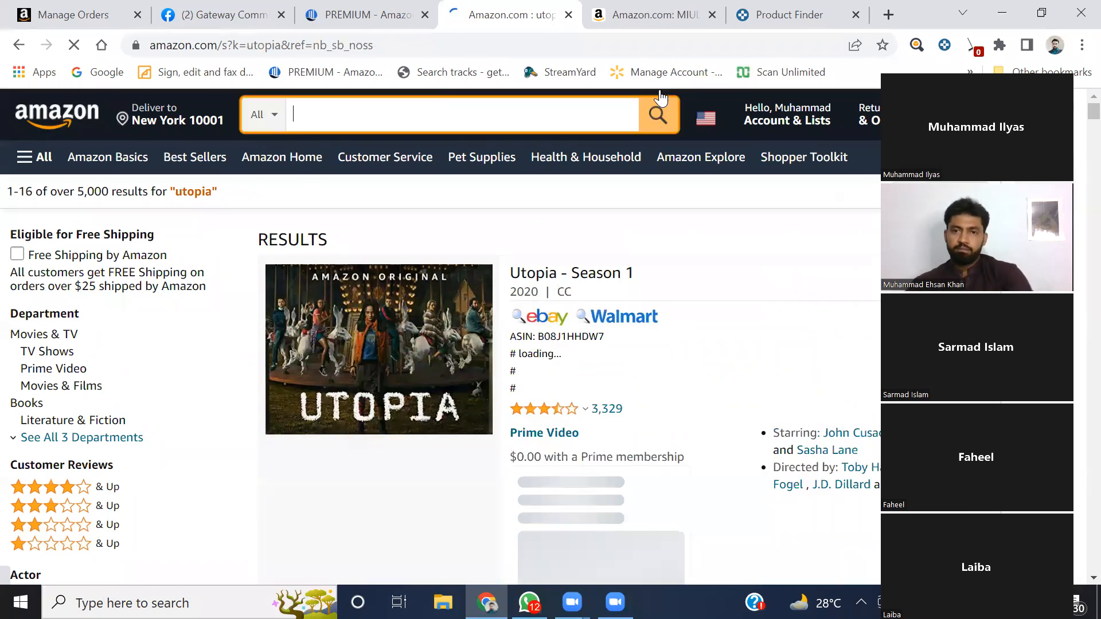
click(888, 15)
click(82, 71)
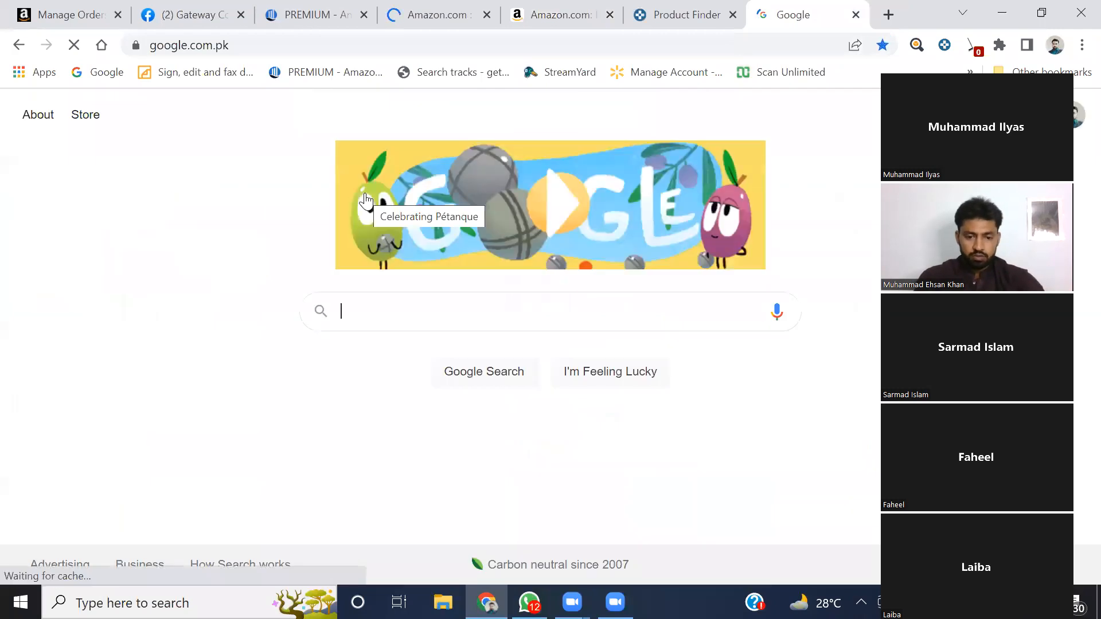
text(utopia)
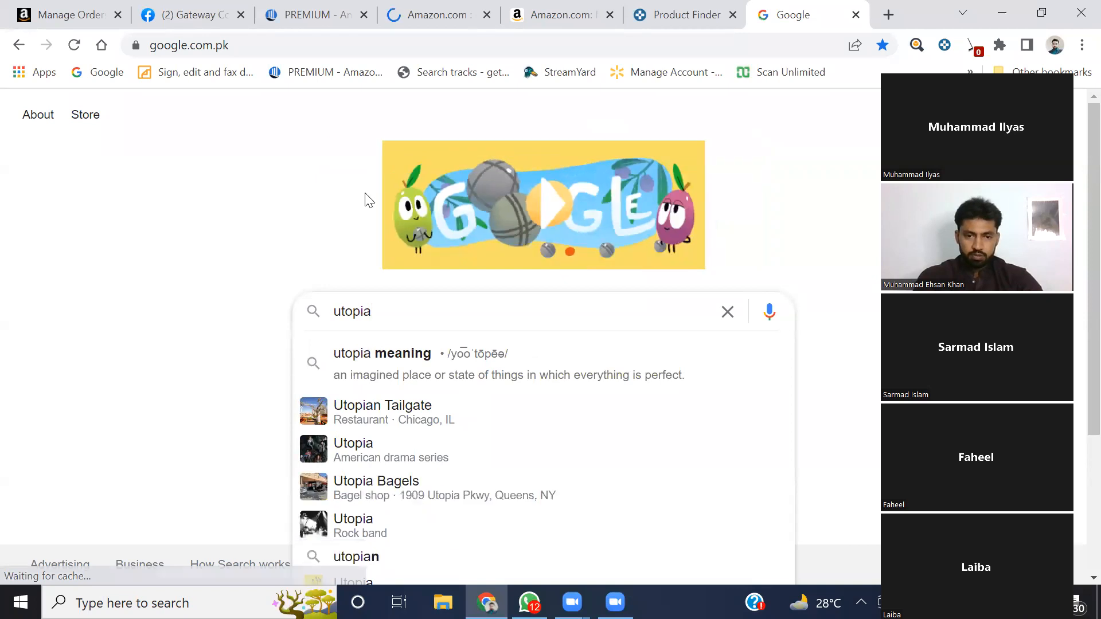
text( ama)
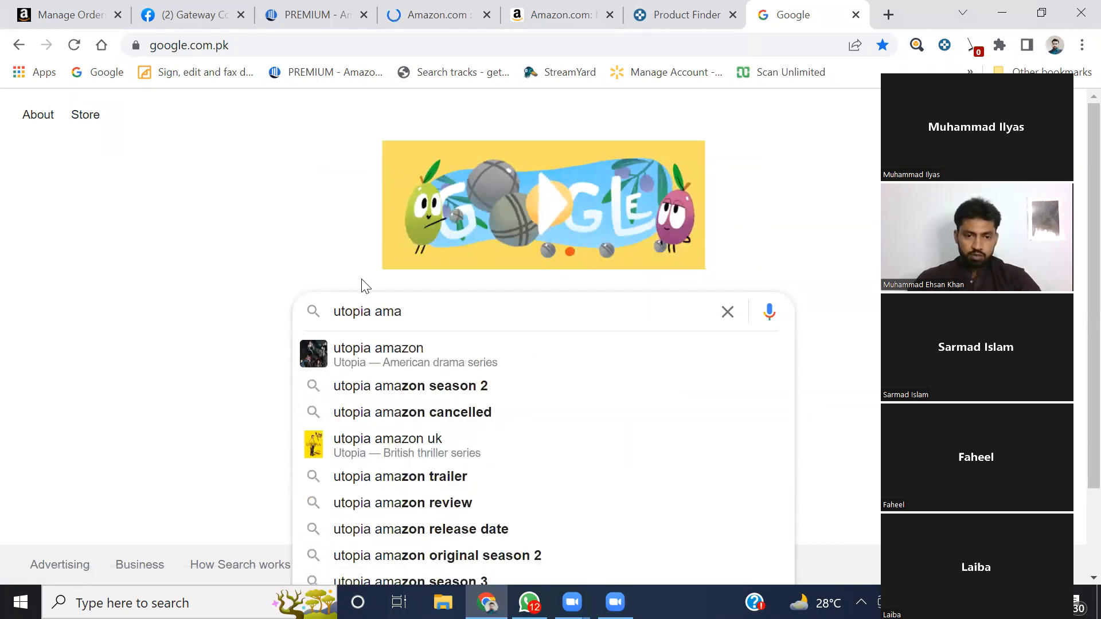
click(362, 358)
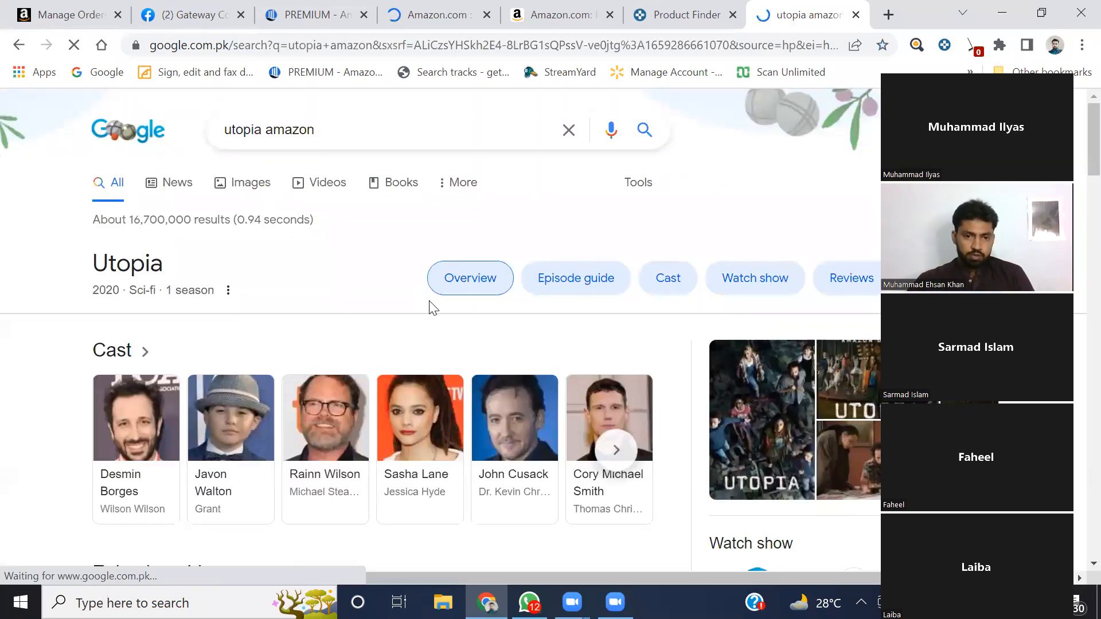
Examine the Google results for links to Utopia's products on Amazon.
scroll(431, 309, down, 4)
scroll(433, 315, down, 6)
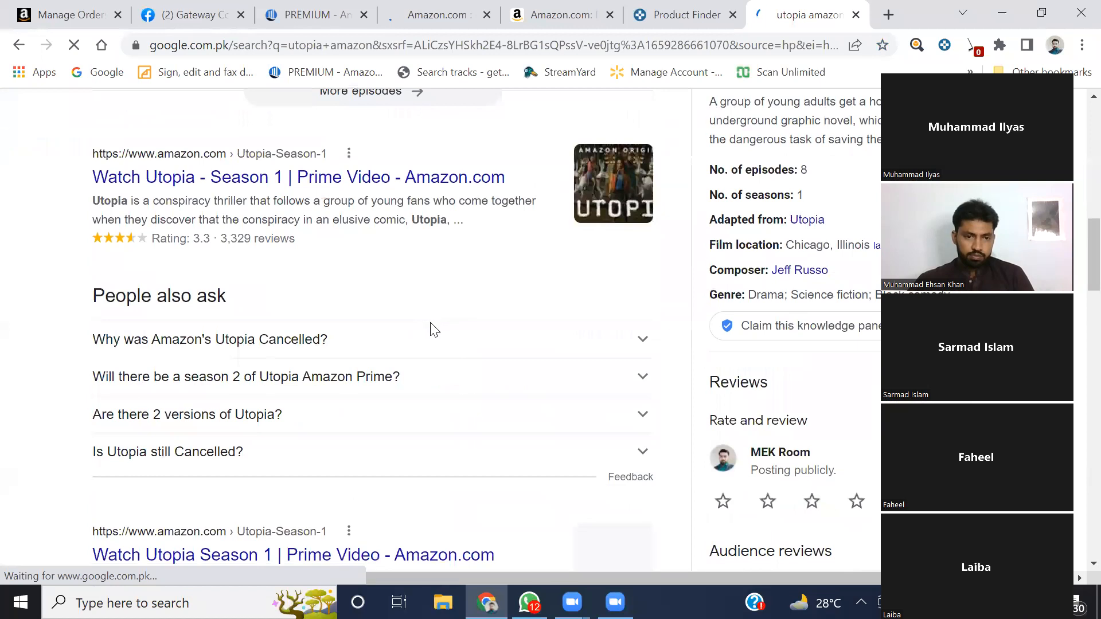
scroll(432, 324, down, 4)
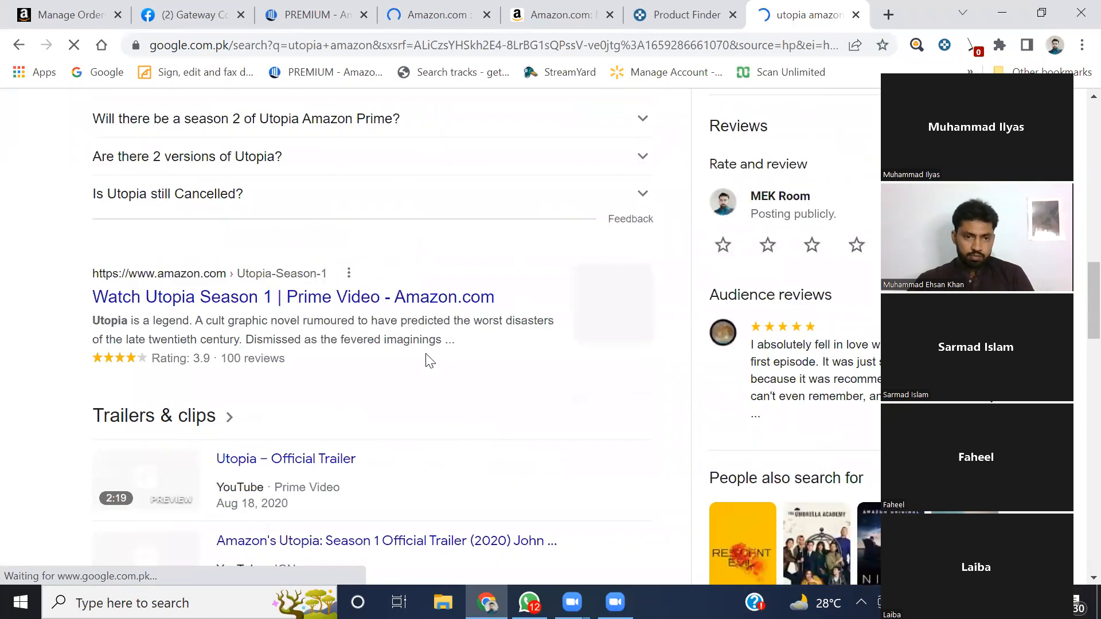
scroll(425, 359, down, 9)
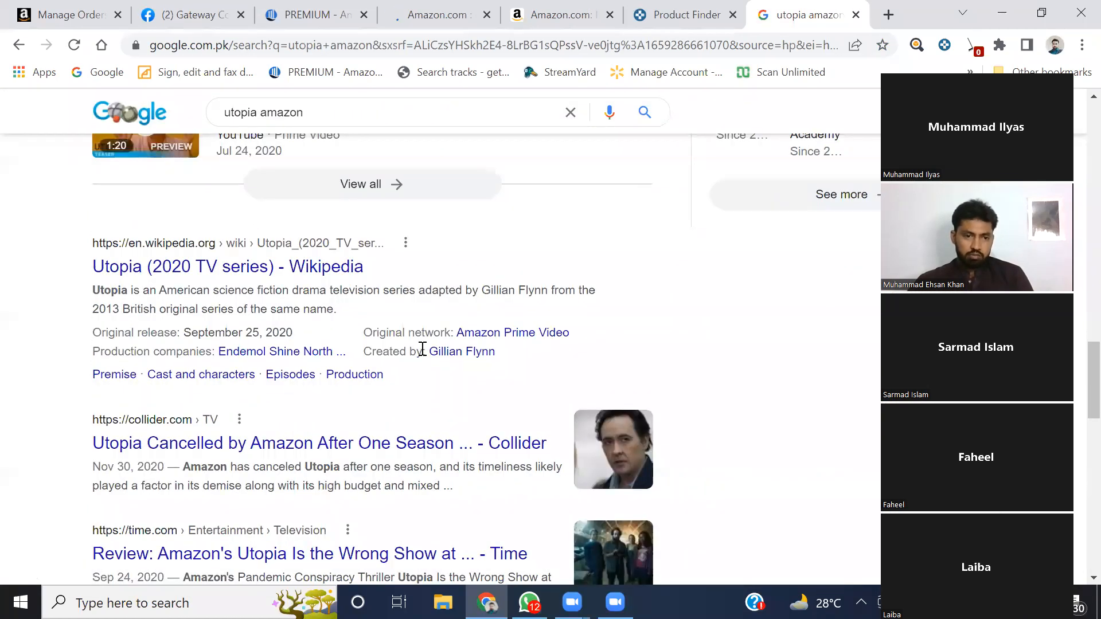
scroll(419, 352, down, 10)
scroll(412, 358, up, 11)
scroll(407, 351, up, 12)
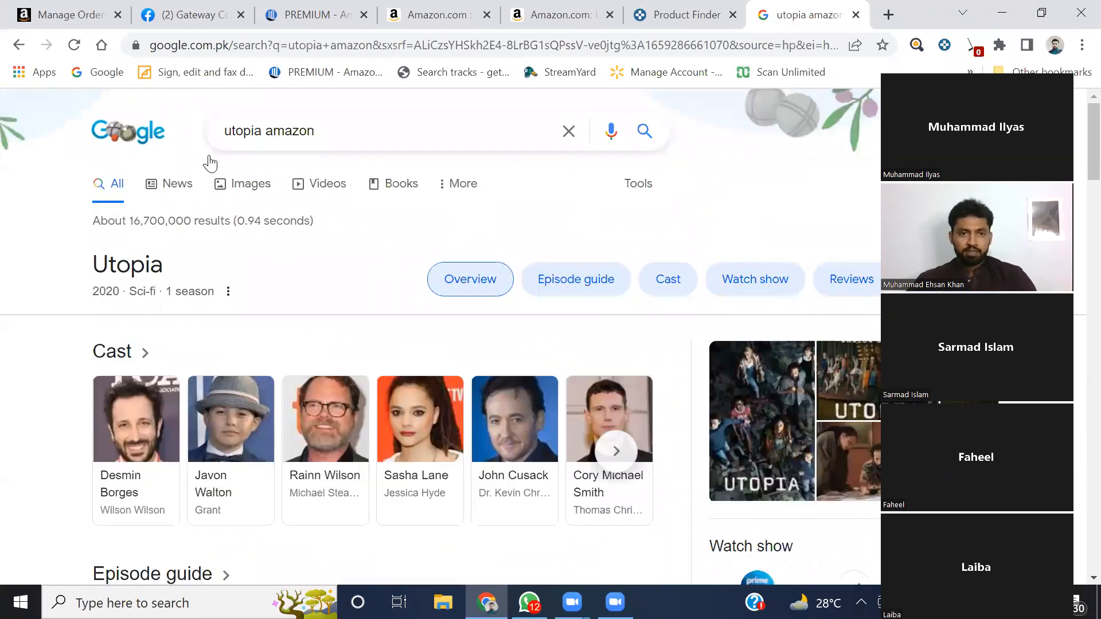
Refine the Google search to "utopia amazon products", open the Utopia Home listings on Amazon, and look over the products.
click(267, 133)
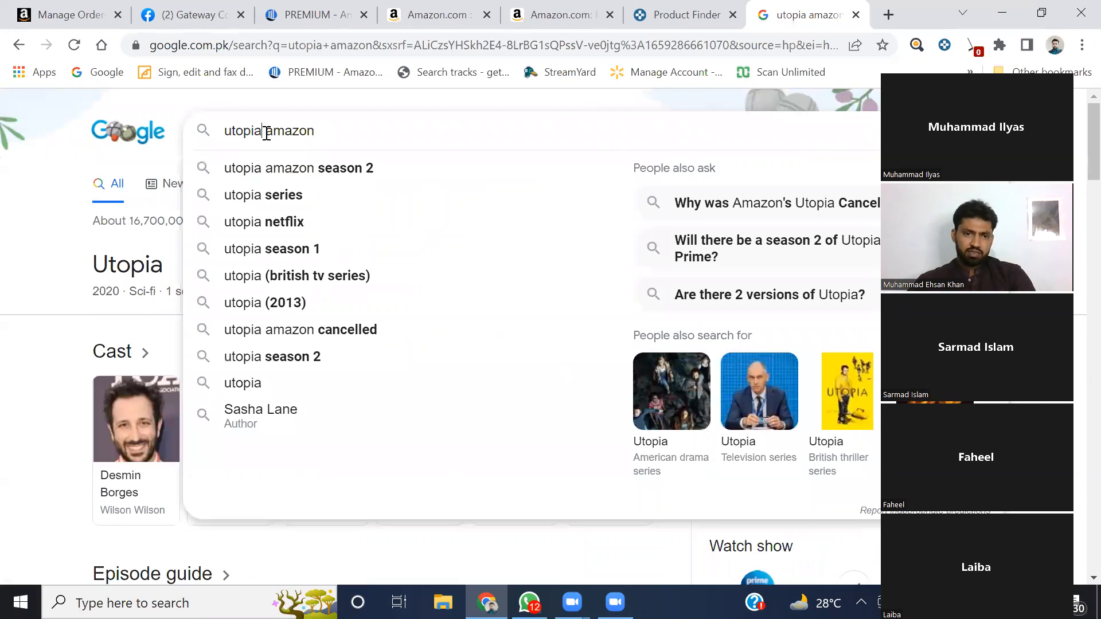
text(pro)
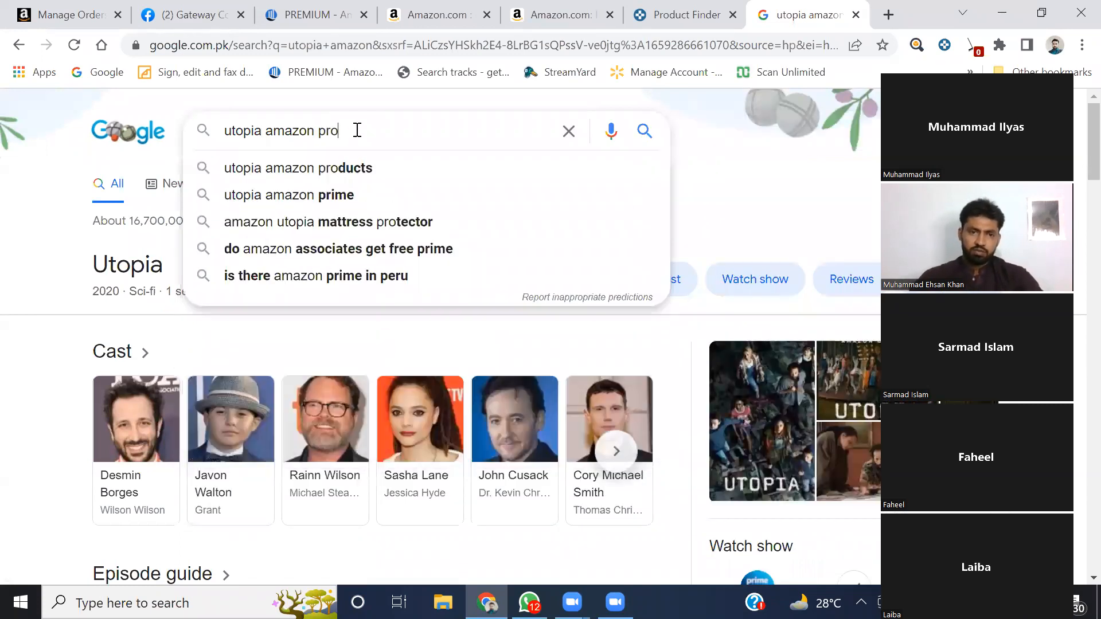
click(302, 169)
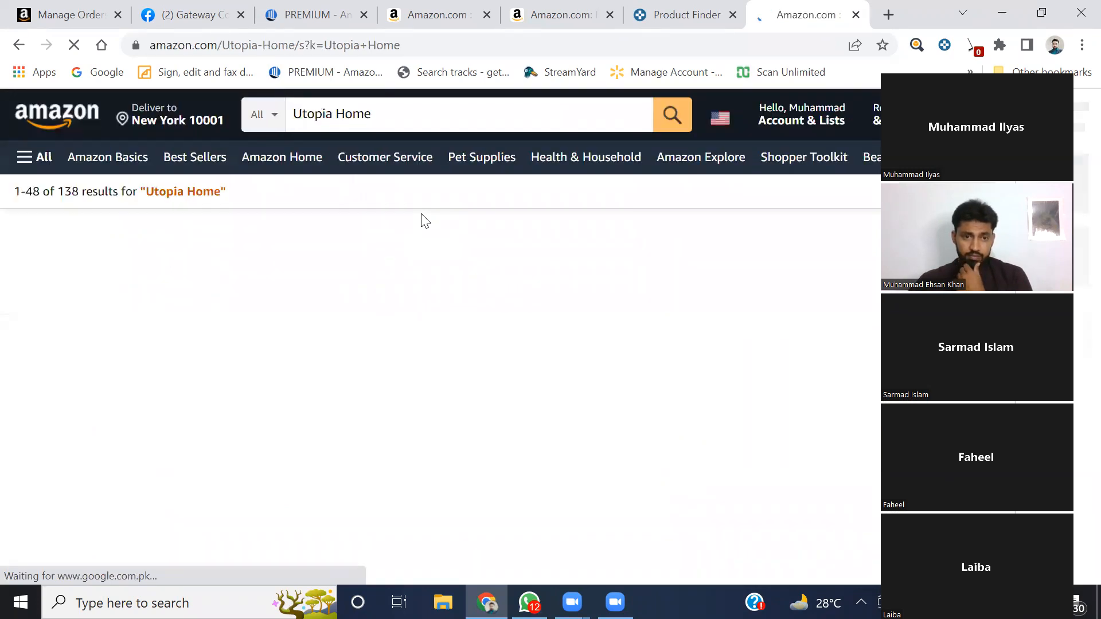
scroll(425, 221, down, 3)
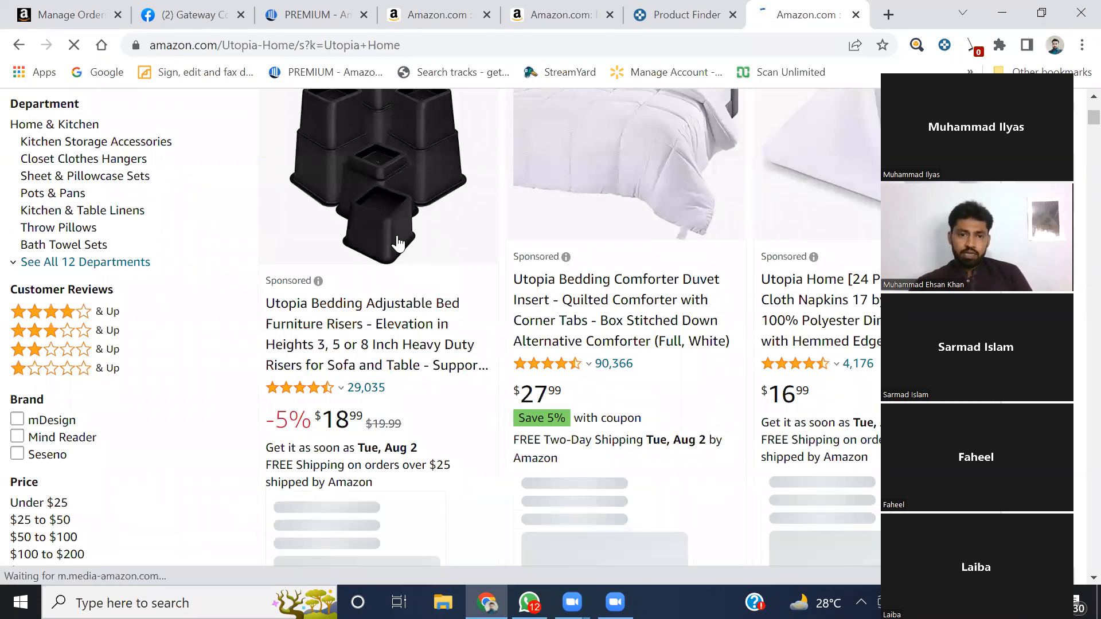
scroll(447, 258, up, 3)
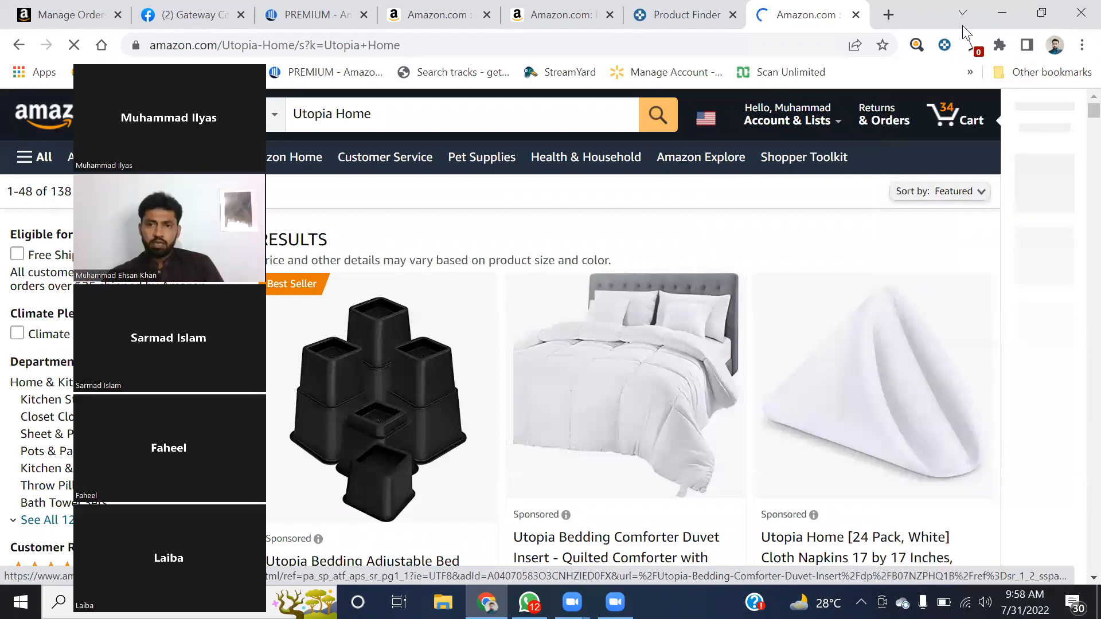
Search Google in a new browser tab for the person's full name followed by "utopia amazon".
click(889, 14)
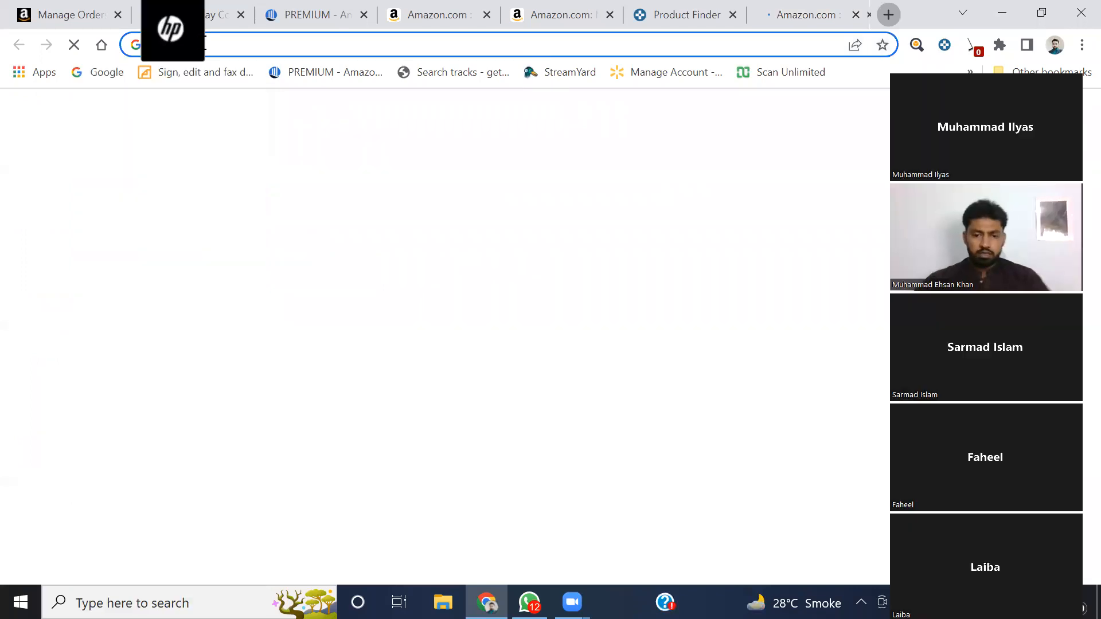
text(jibr)
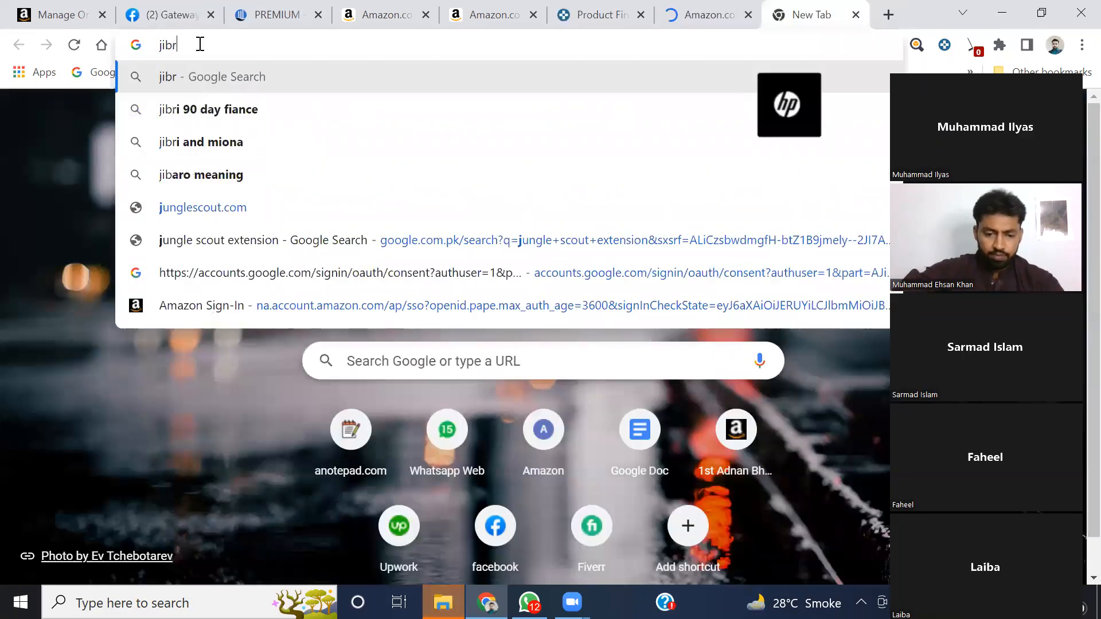
text(an kha)
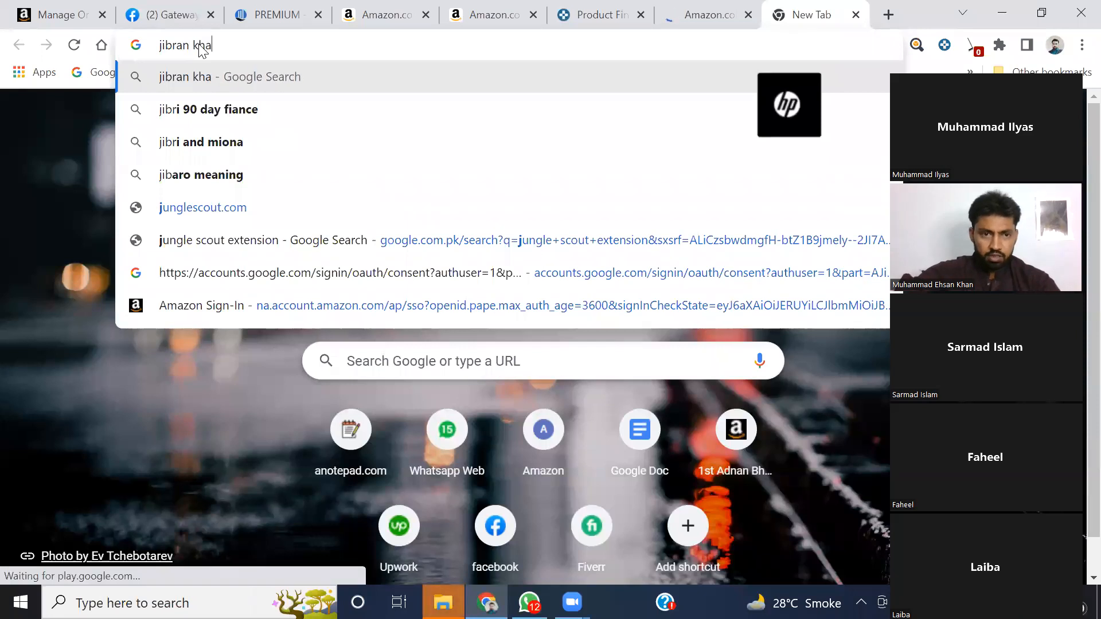
text(lik)
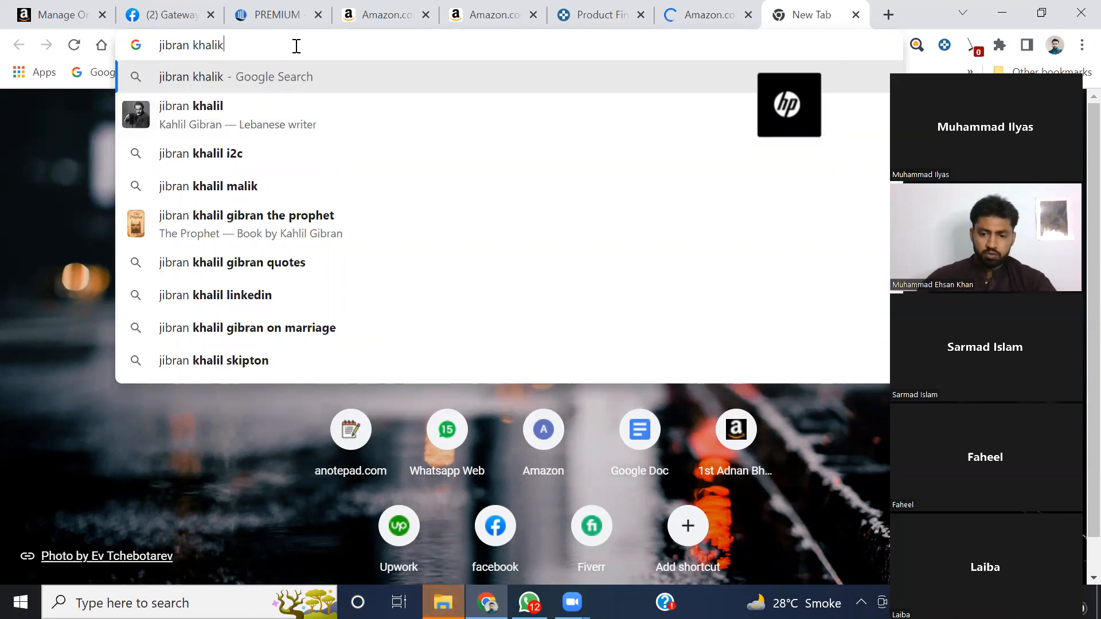
key(BackSpace)
text(l )
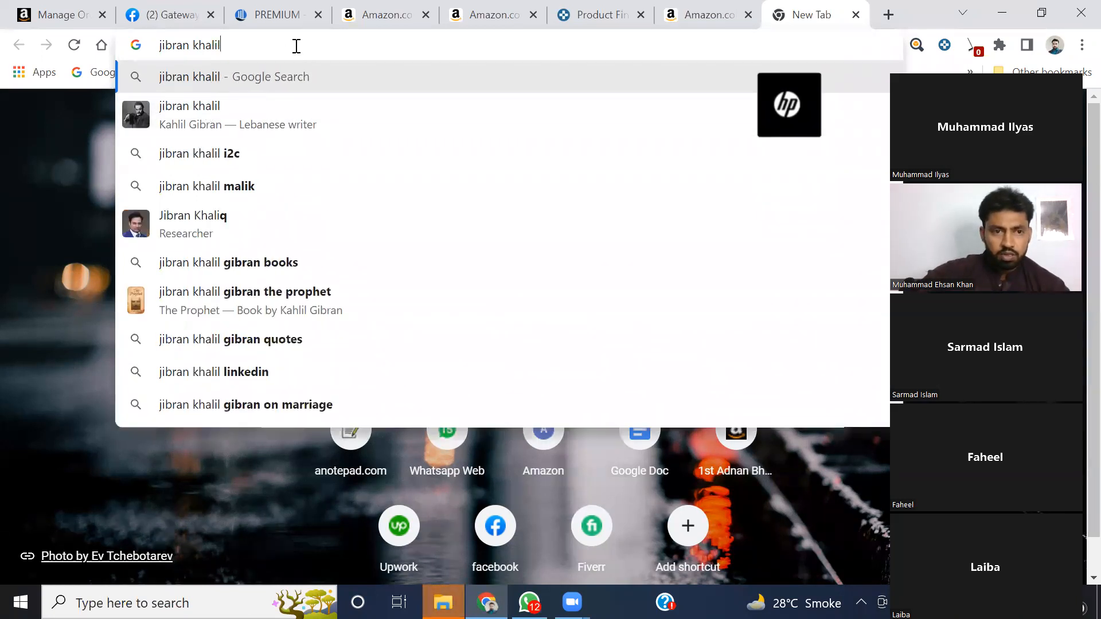
text(uto)
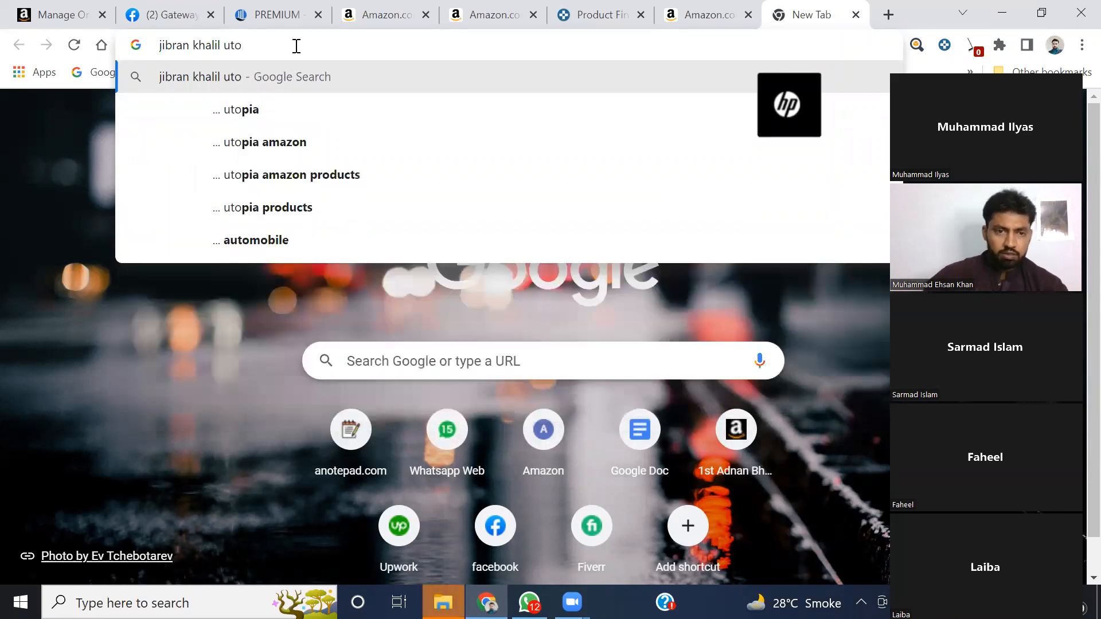
click(263, 141)
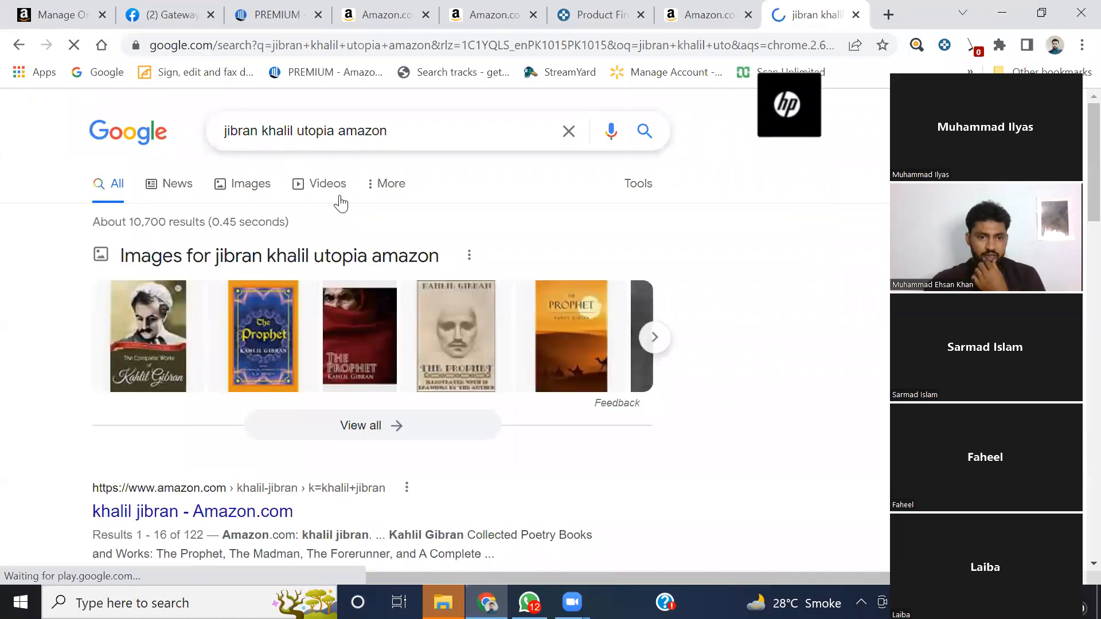
Open the first Amazon.com link in the Google results, check the page, and return to the results.
scroll(341, 203, down, 5)
click(190, 174)
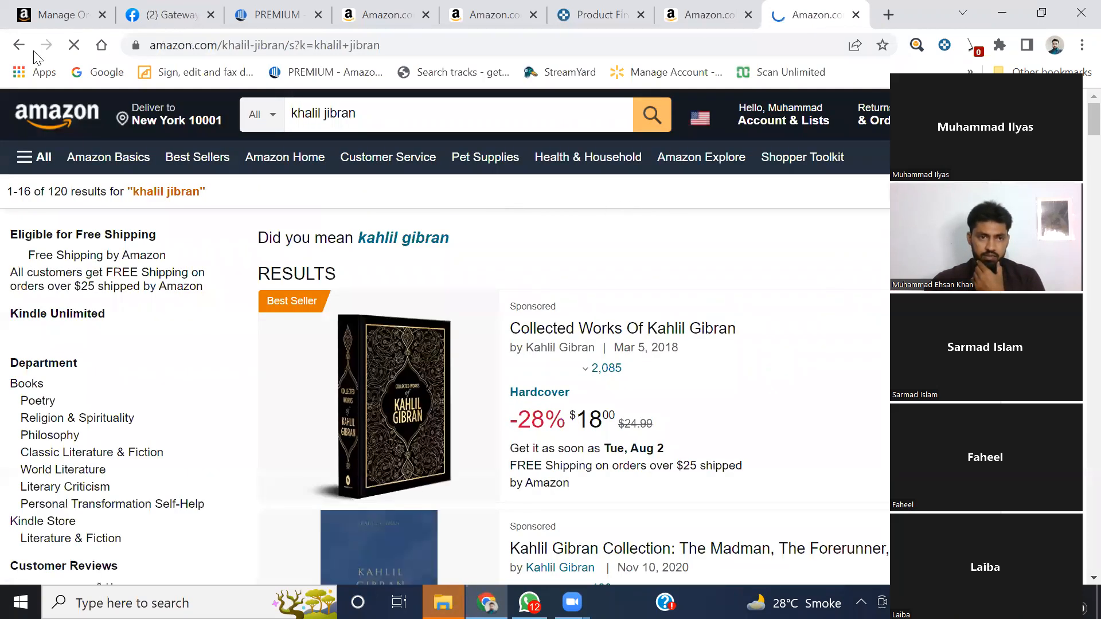
click(19, 44)
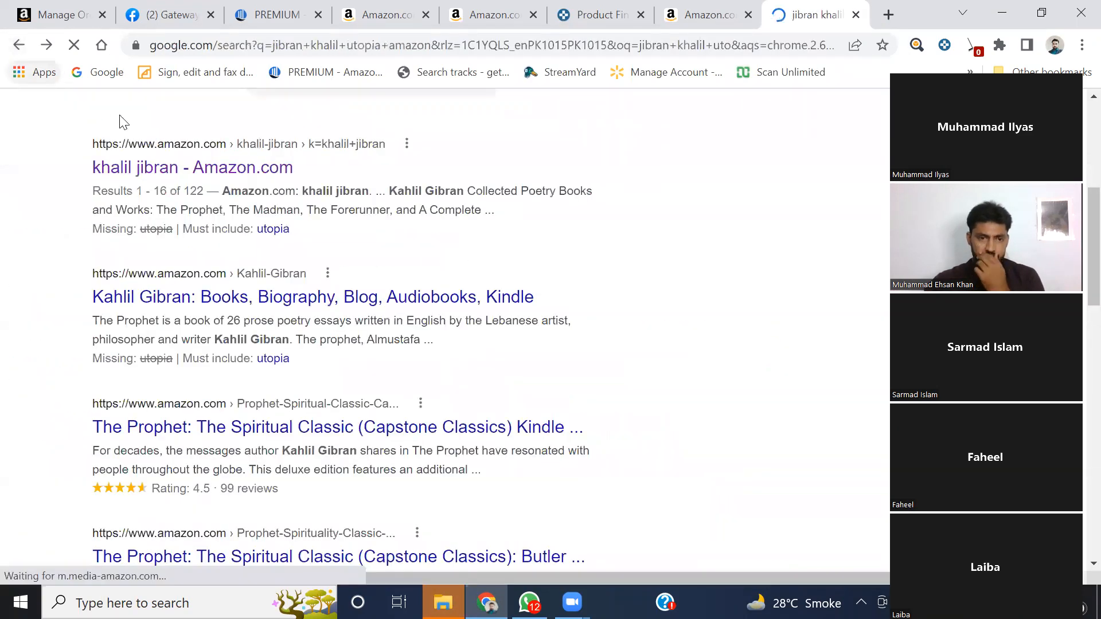
Look through the remaining Google results and switch to the image results for the same query.
scroll(241, 297, down, 15)
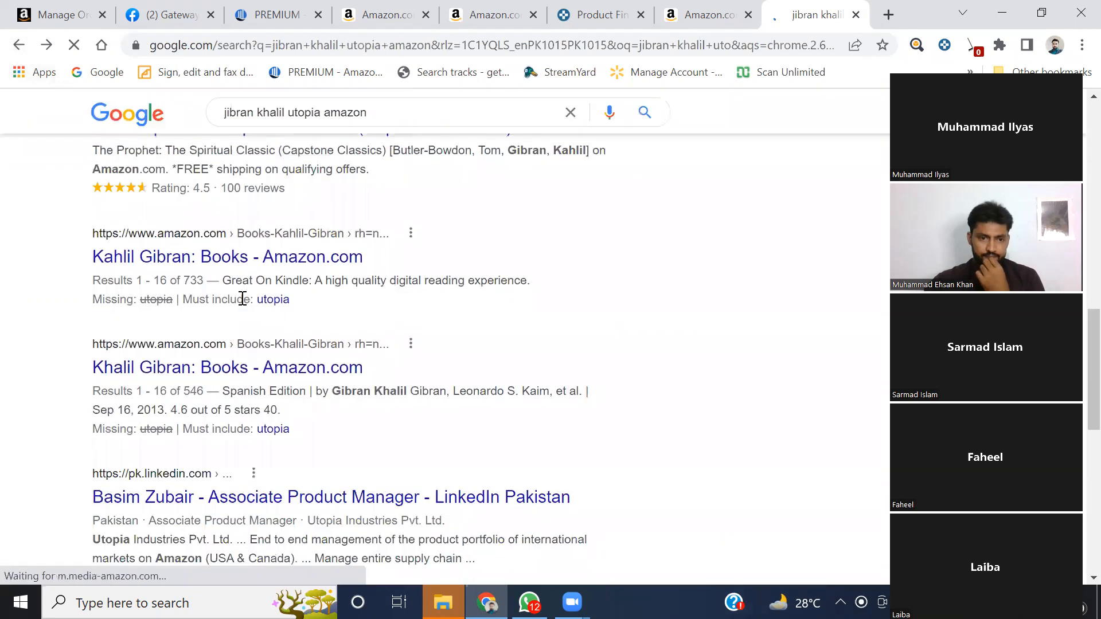
scroll(245, 303, up, 15)
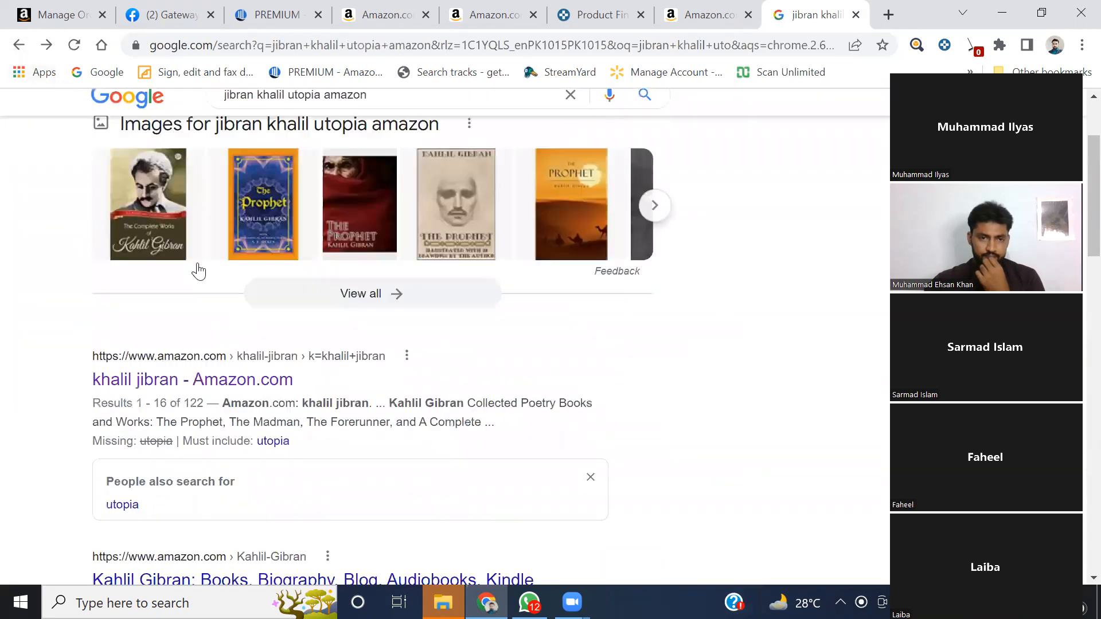
click(230, 183)
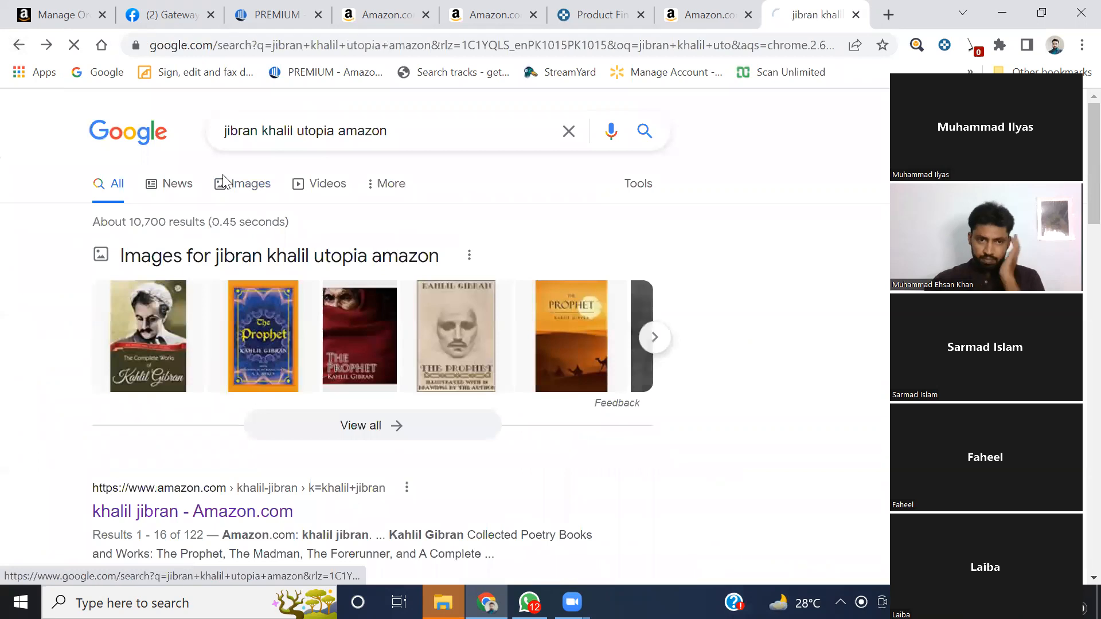
Look through the Google image results for the current query.
scroll(222, 185, down, 5)
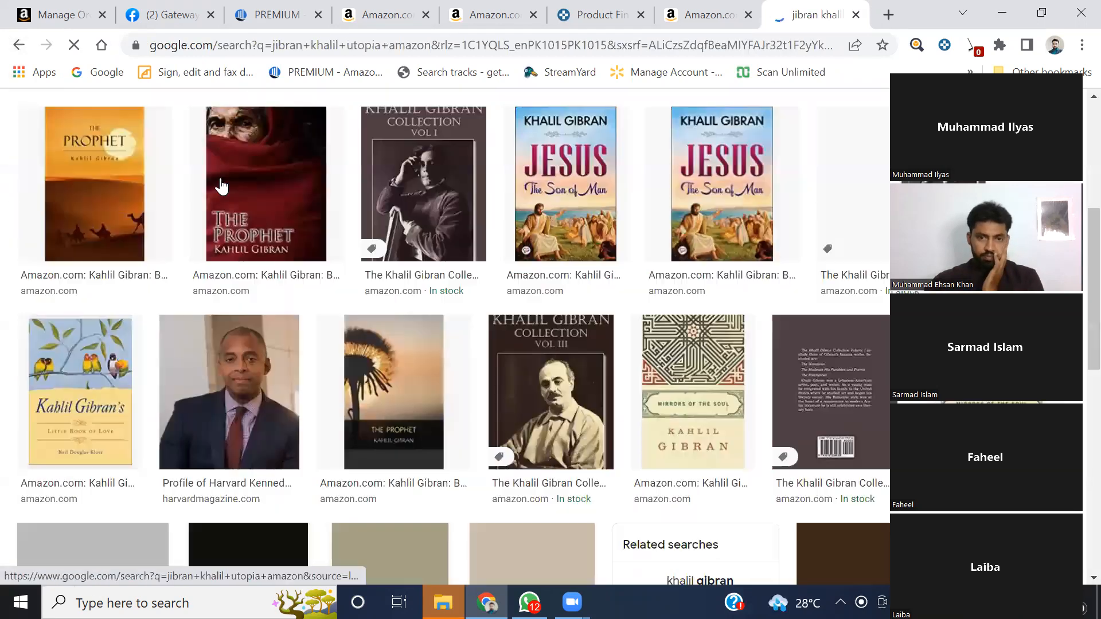
scroll(221, 185, down, 10)
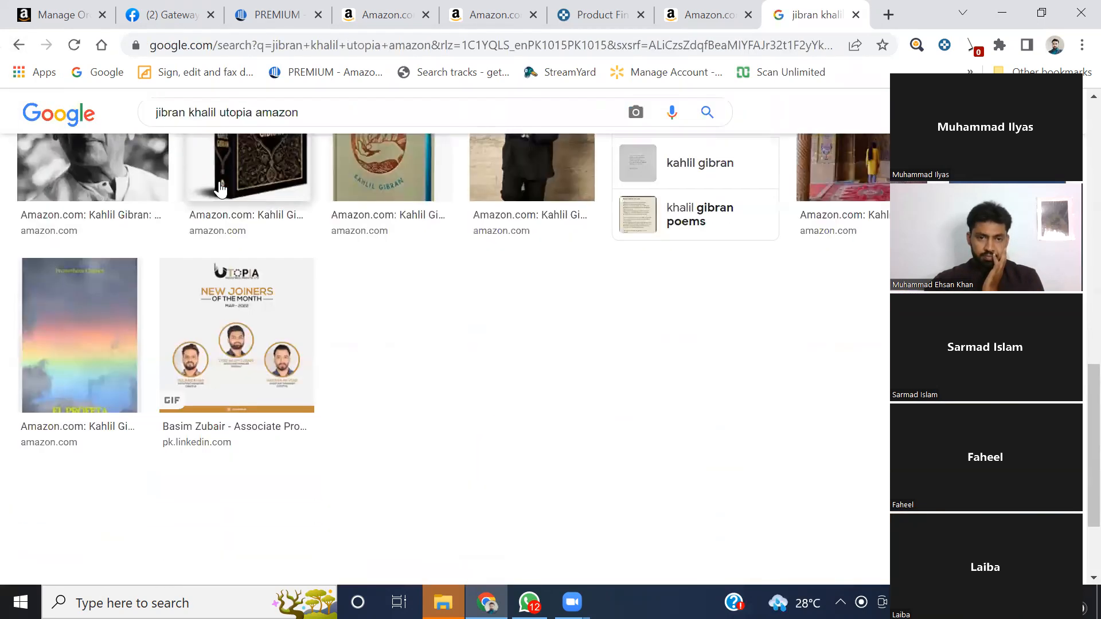
scroll(367, 275, up, 15)
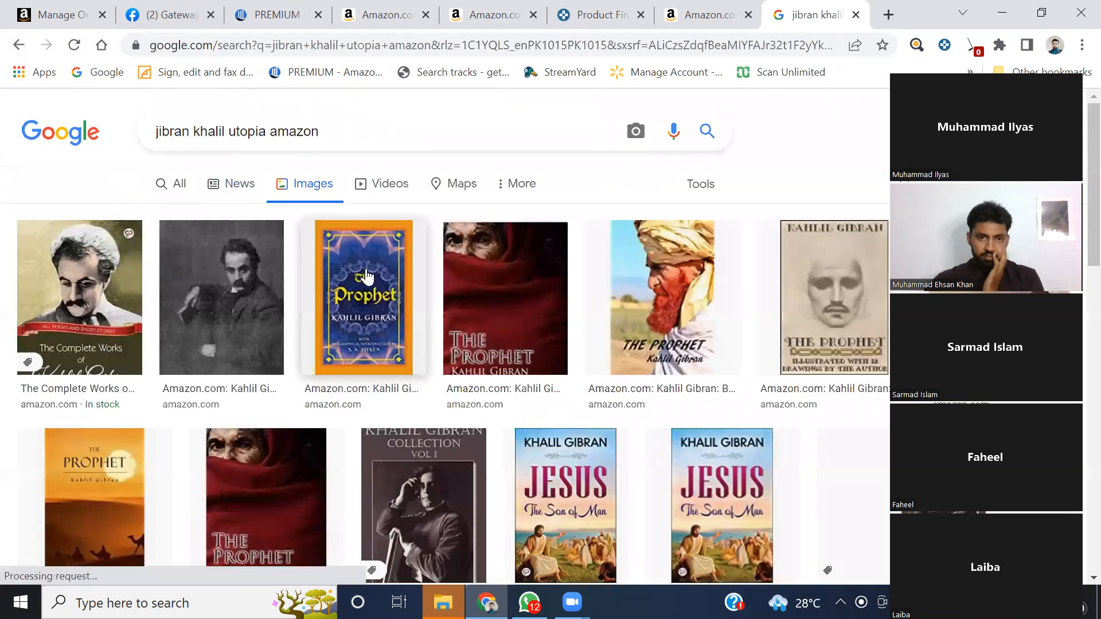
Refine the Google image search to the person's corrected first name followed by "utopia amazon".
click(195, 131)
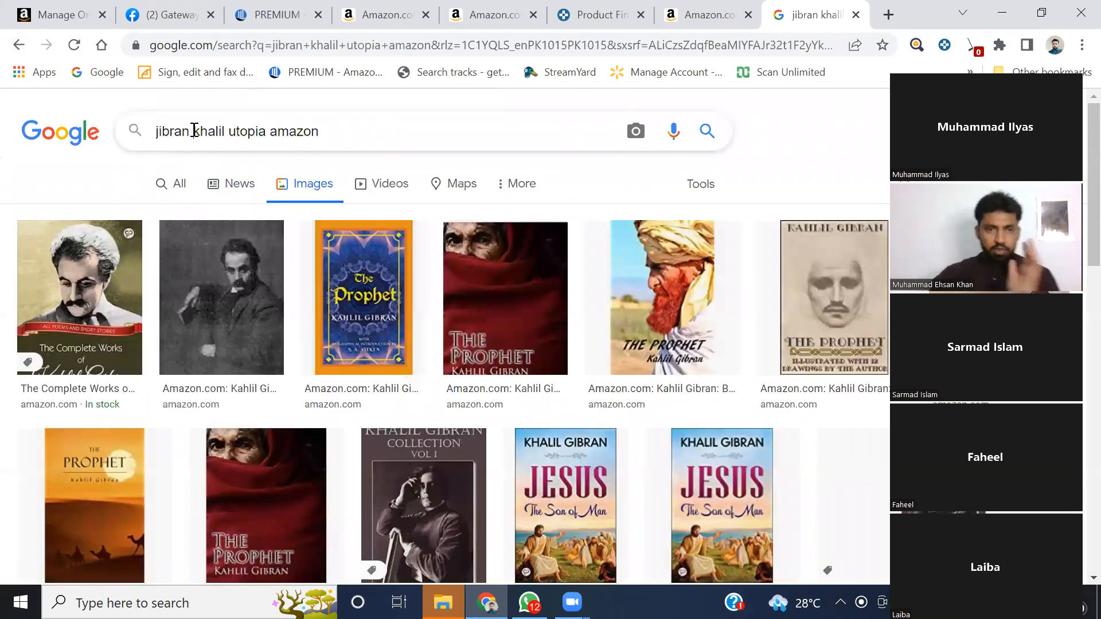
click(195, 130)
key(BackSpace)
key(BackSpace)
key(BackSpace)
key(BackSpace)
key(BackSpace)
key(BackSpace)
key(BackSpace)
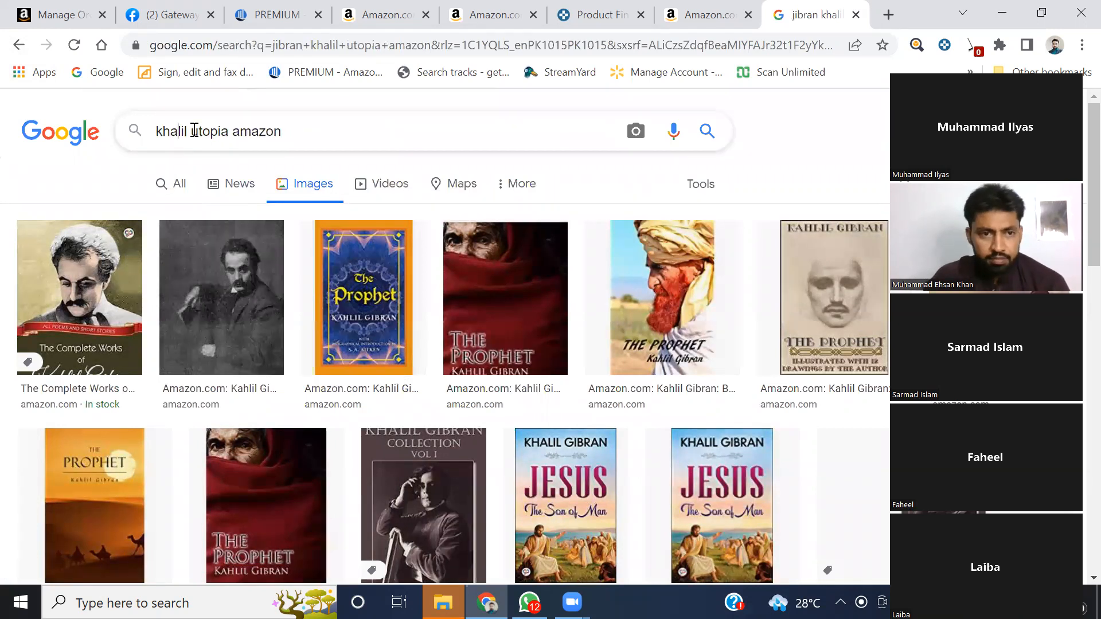
key(BackSpace)
key(BackSpace)
key(BackSpace)
key(BackSpace)
key(BackSpace)
key(BackSpace)
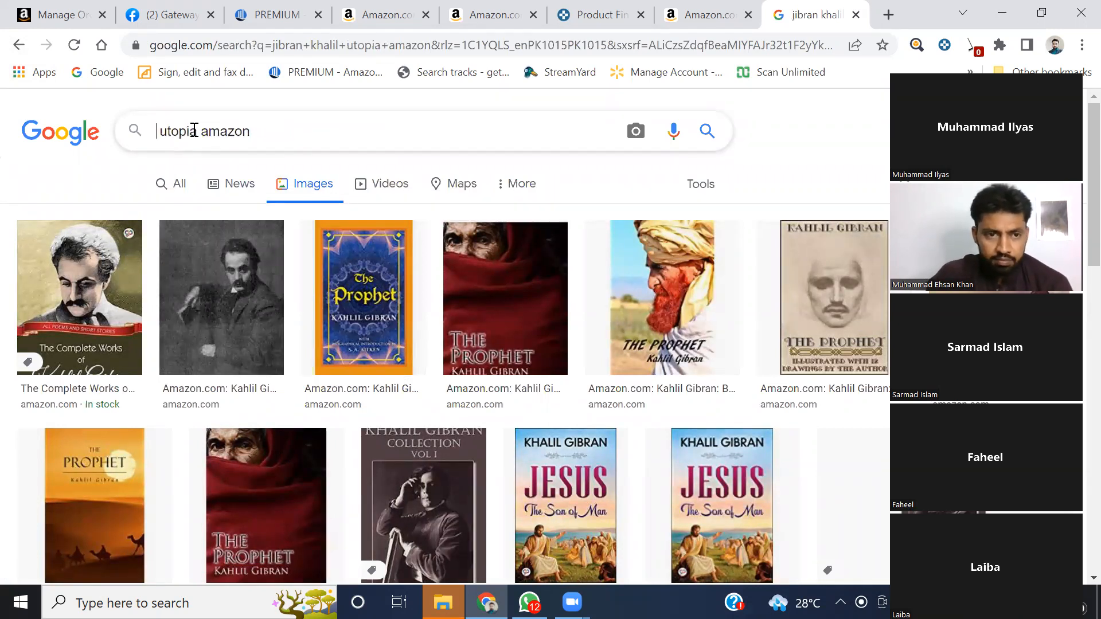
text(Jabran)
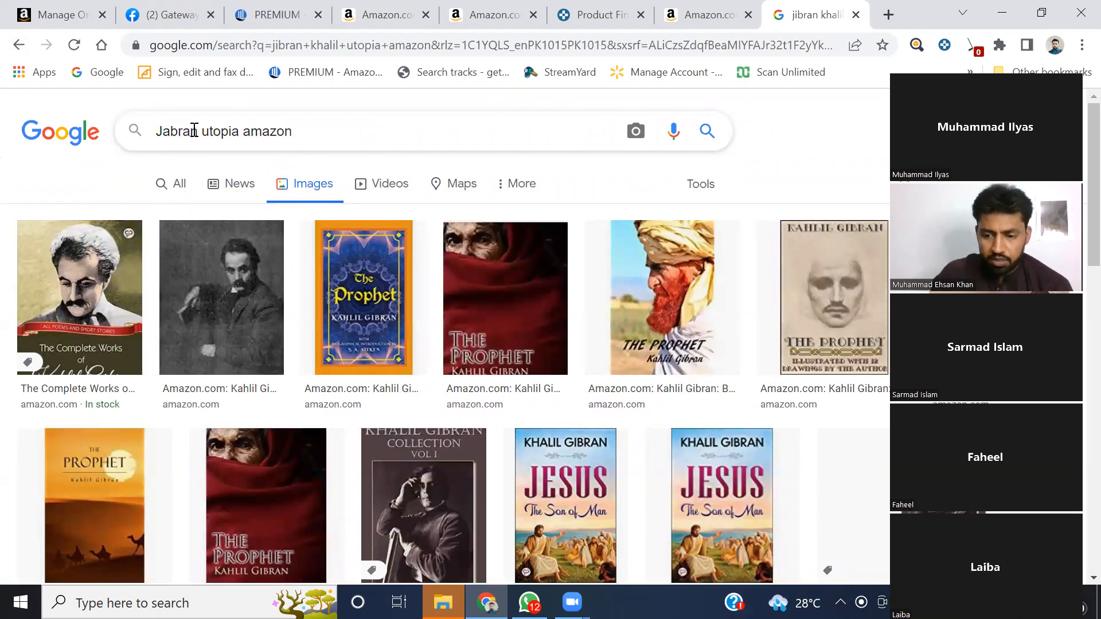
key(Return)
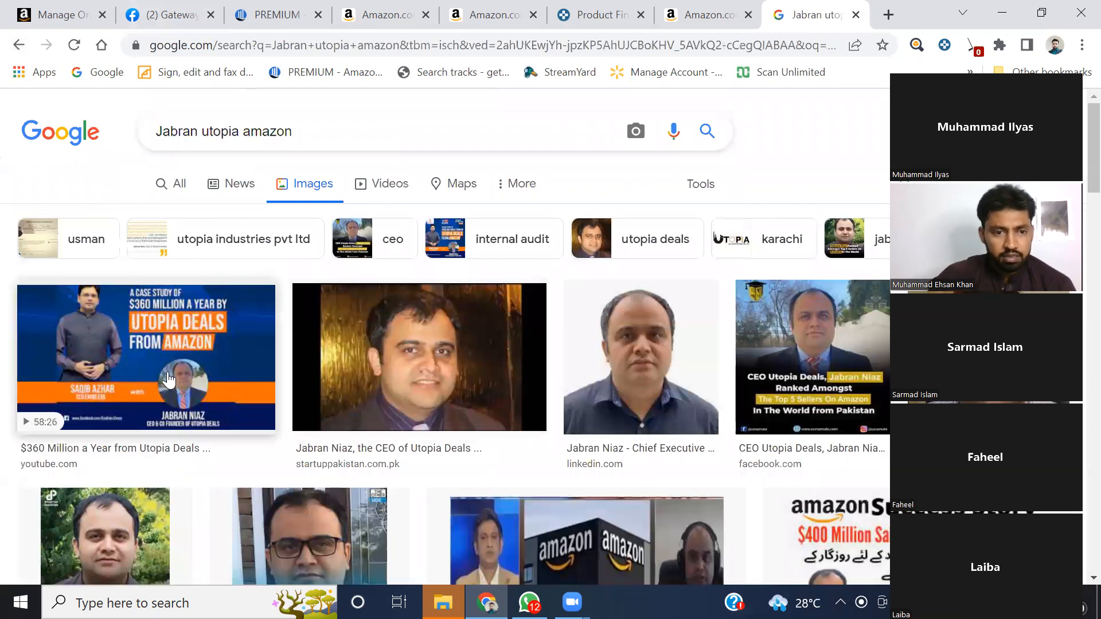
Open the startuppakistan.com.pk image of the Utopia Deals CEO and look through its related images.
click(431, 310)
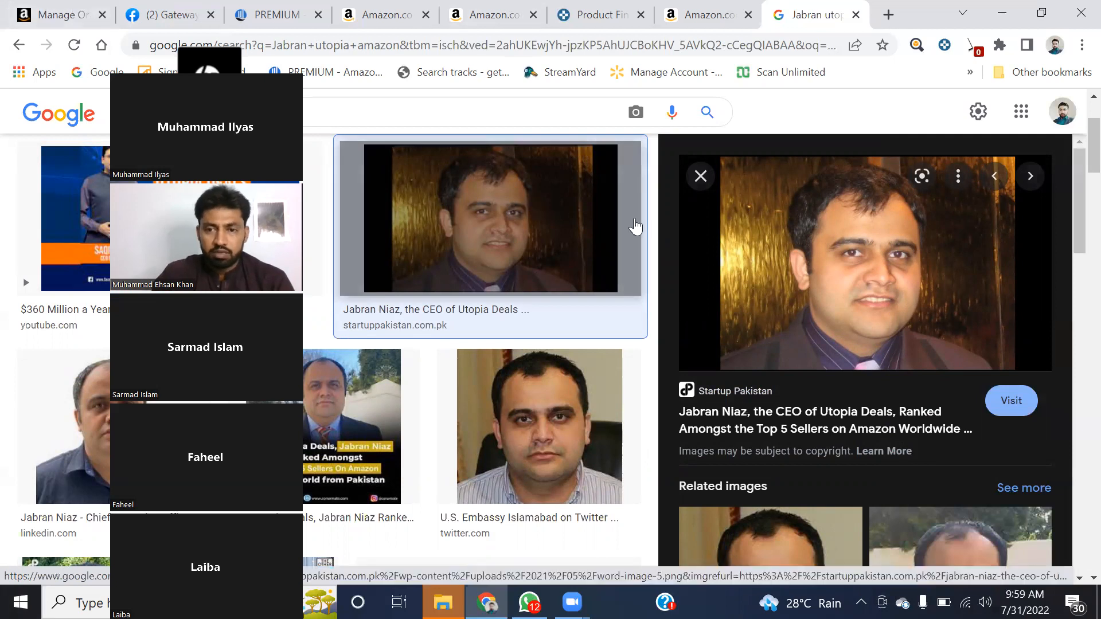
scroll(797, 252, down, 9)
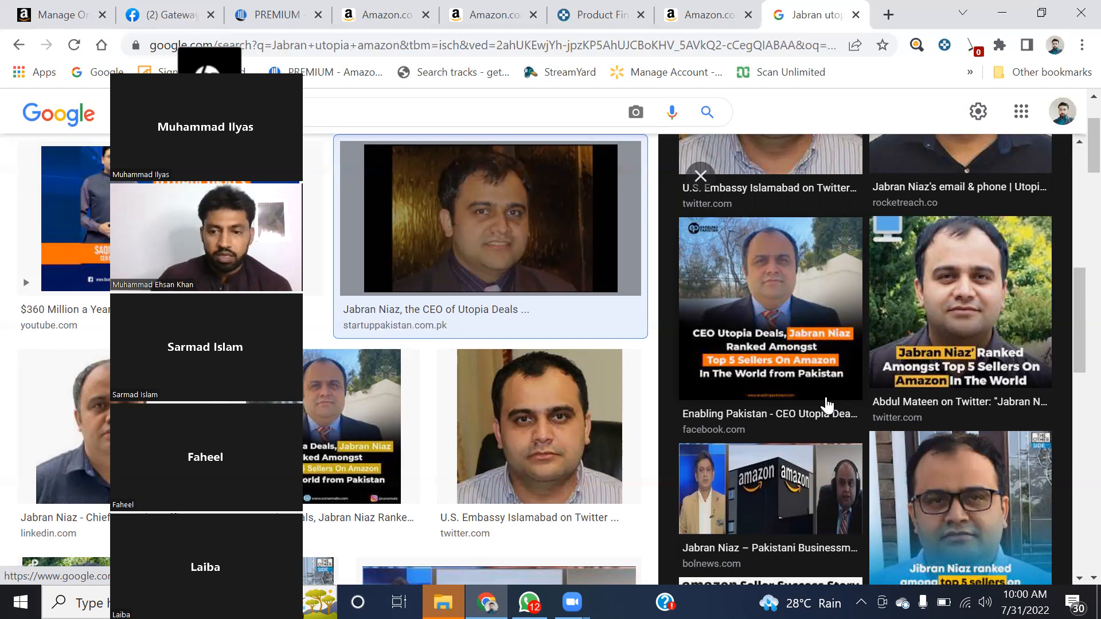
scroll(917, 401, down, 5)
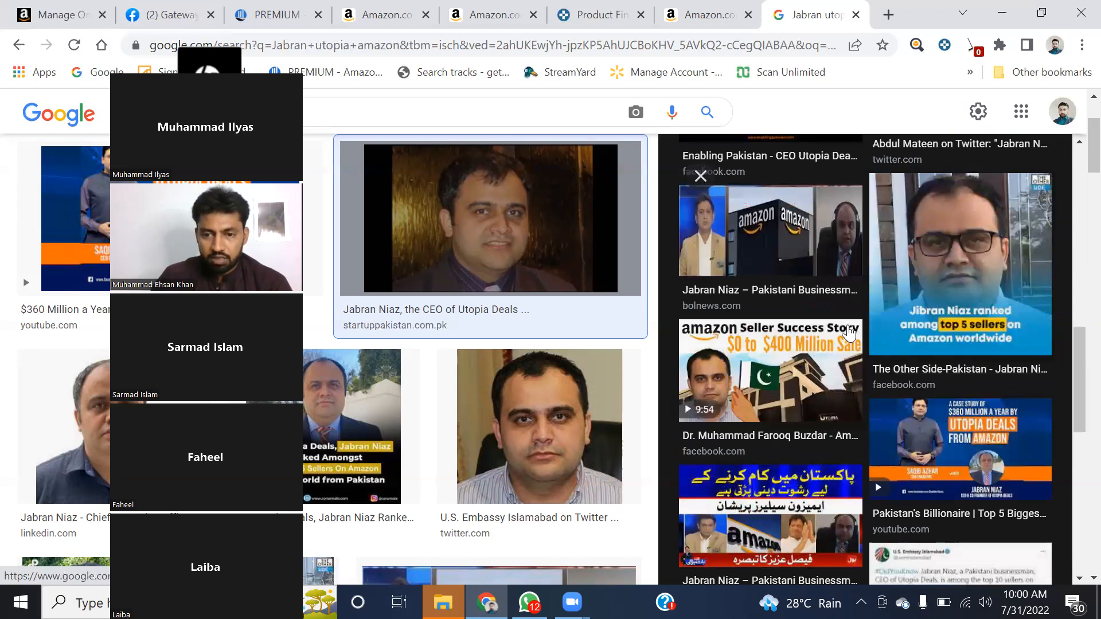
scroll(958, 410, down, 5)
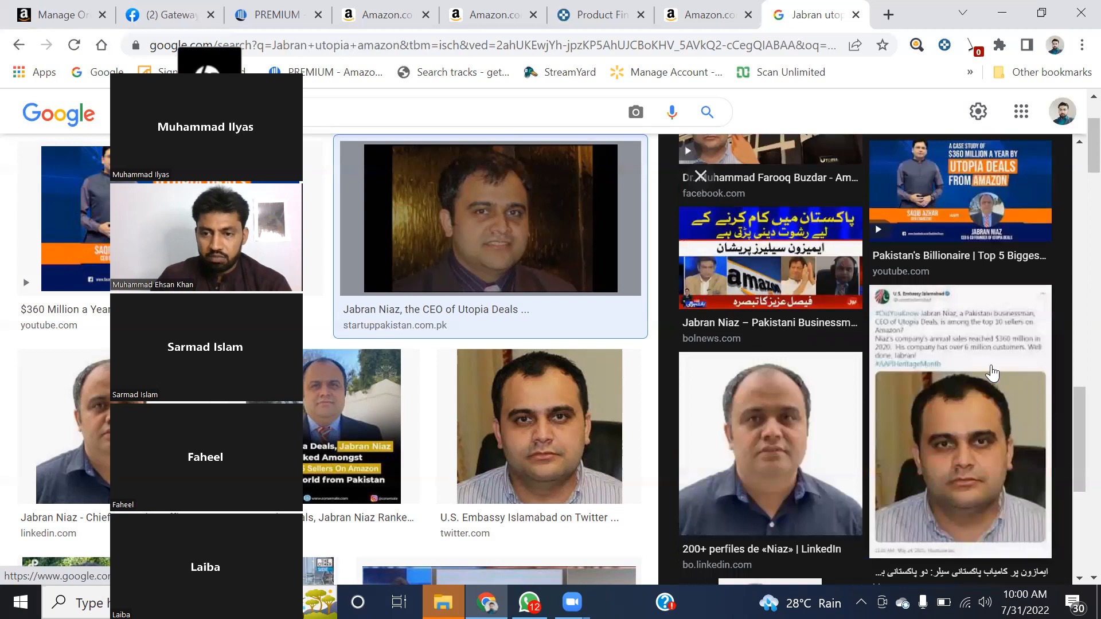
Open the related image of the U.S. Embassy Islamabad tweet about Utopia Deals and look through its related images.
click(957, 374)
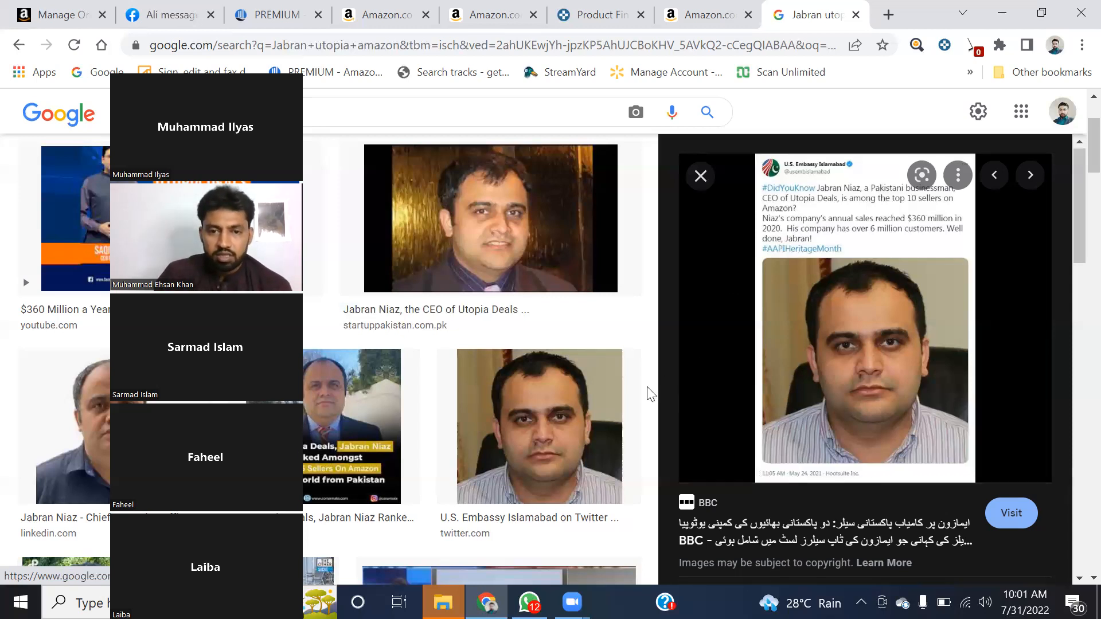
scroll(671, 389, down, 5)
scroll(900, 408, down, 10)
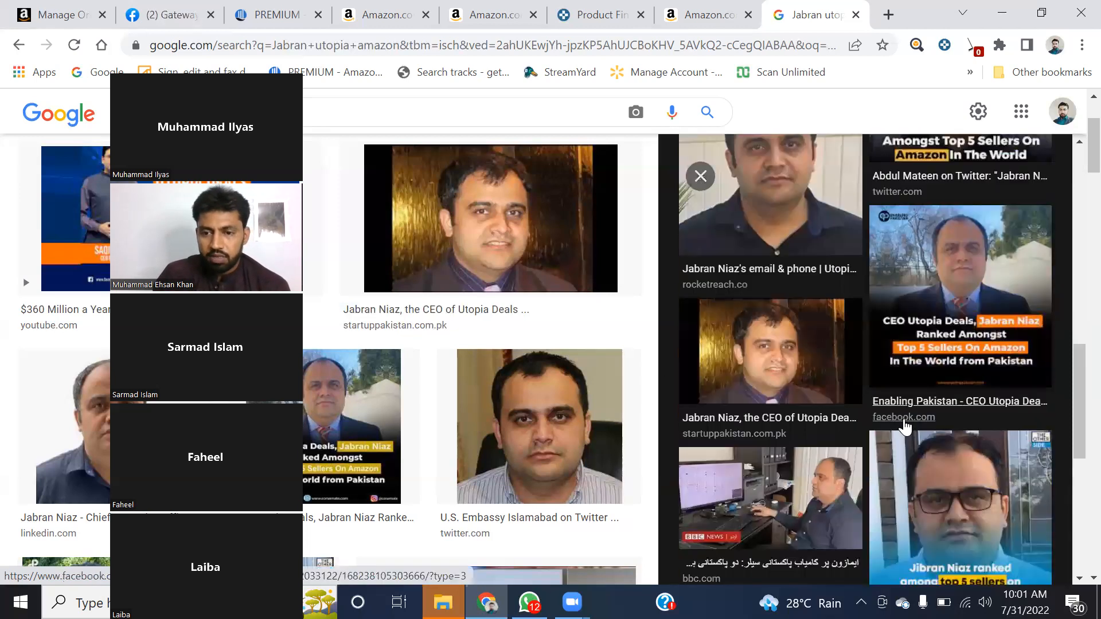
scroll(905, 427, down, 2)
scroll(869, 430, up, 8)
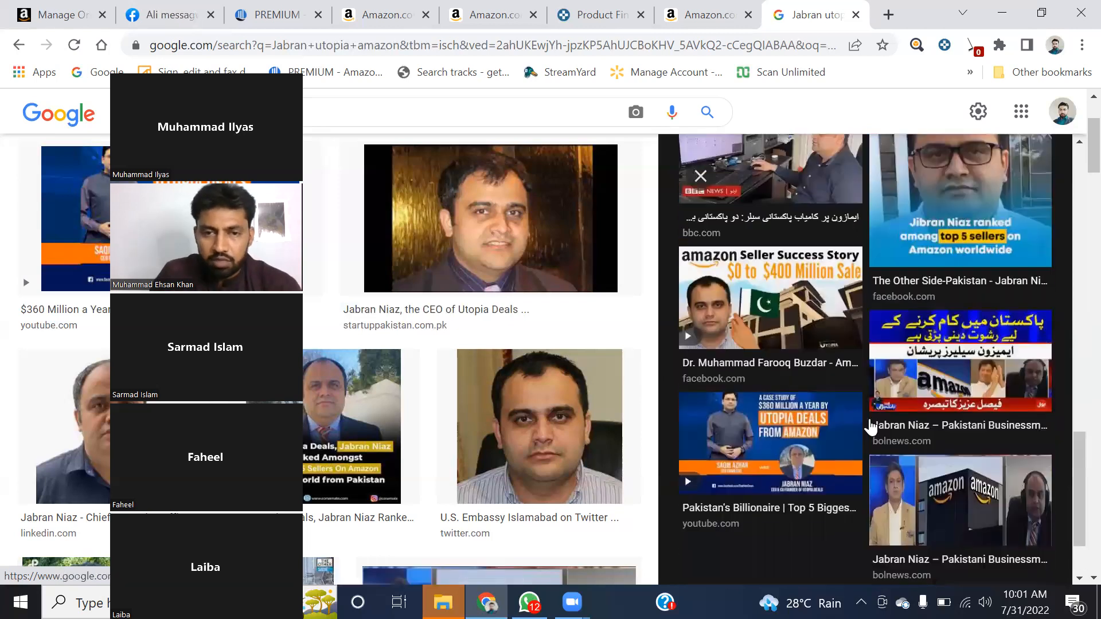
Return to the Utopia Home search results on Amazon and examine the listings' ranks, sellers, prices and reviews.
click(704, 8)
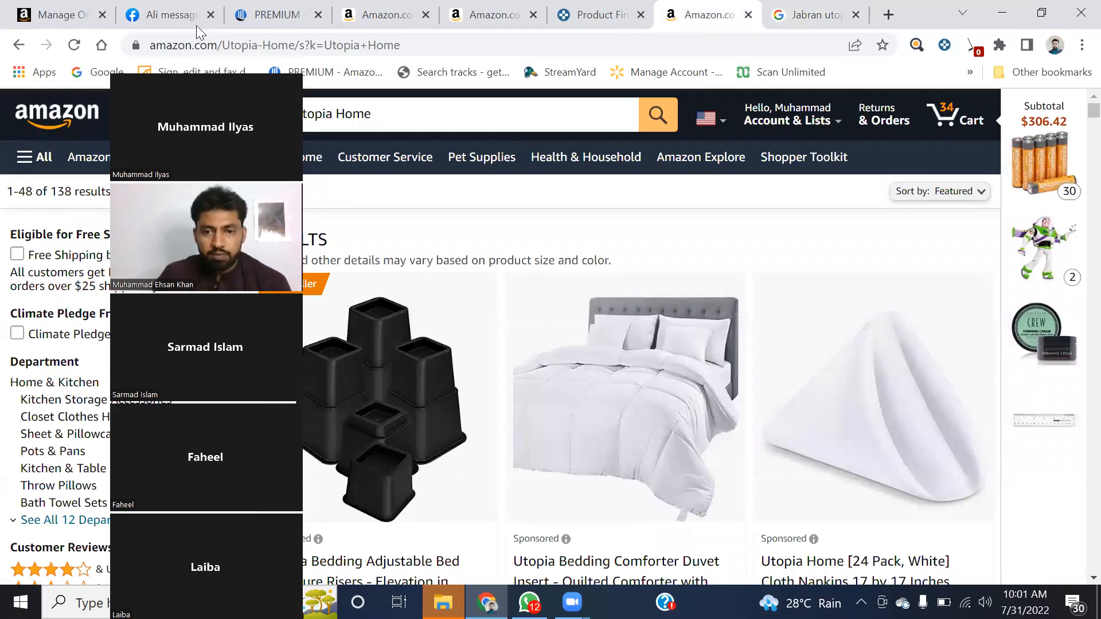
scroll(688, 229, down, 5)
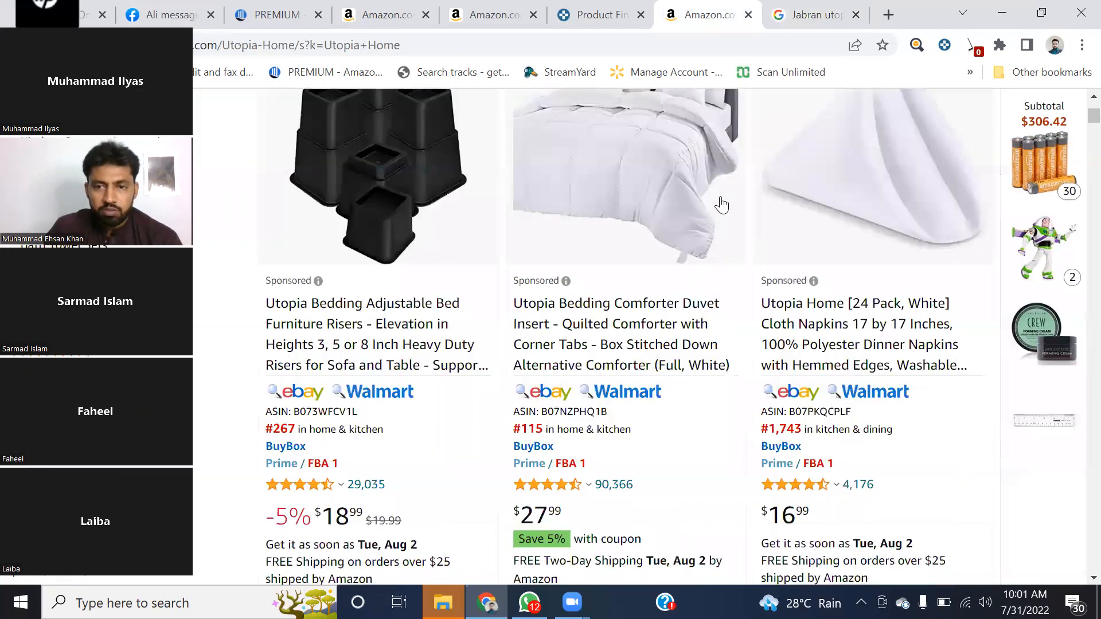
click(885, 263)
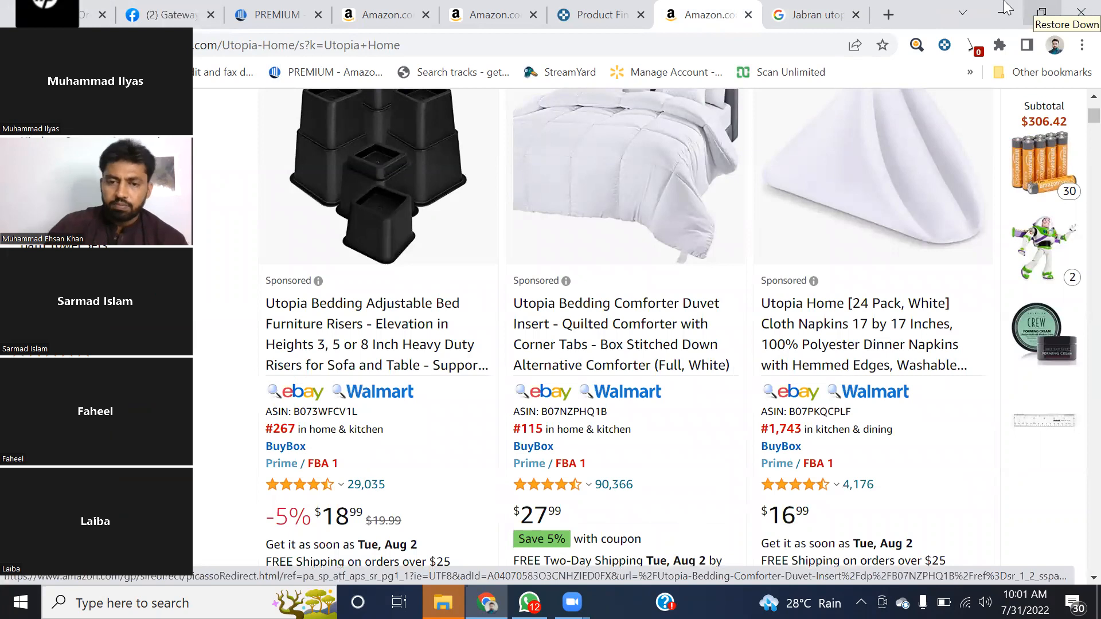
scroll(556, 316, down, 4)
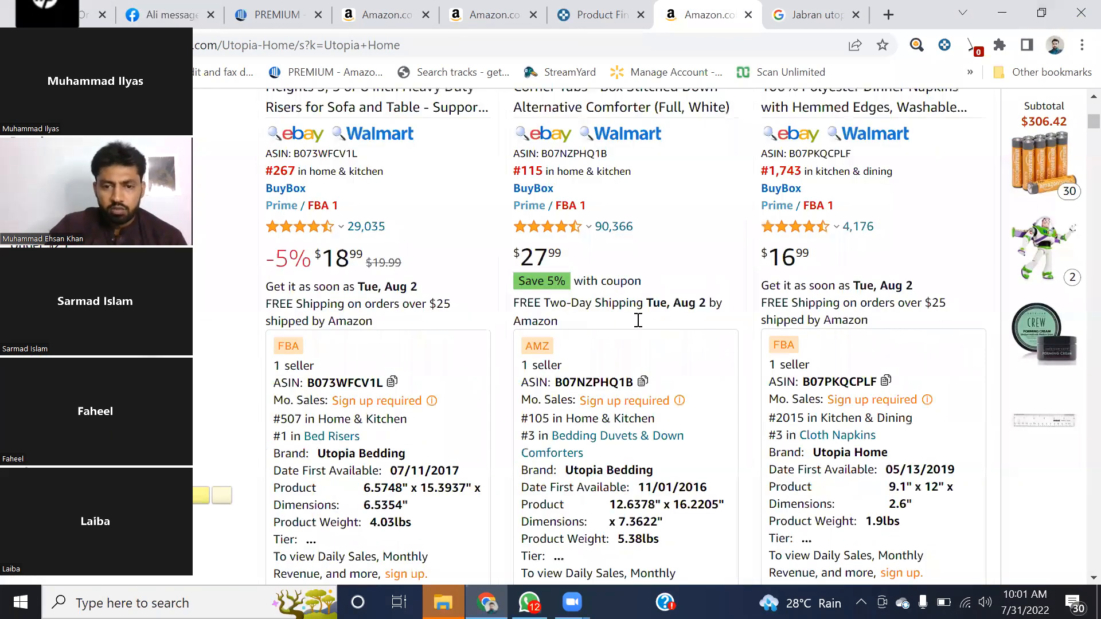
scroll(659, 333, down, 6)
scroll(676, 310, down, 7)
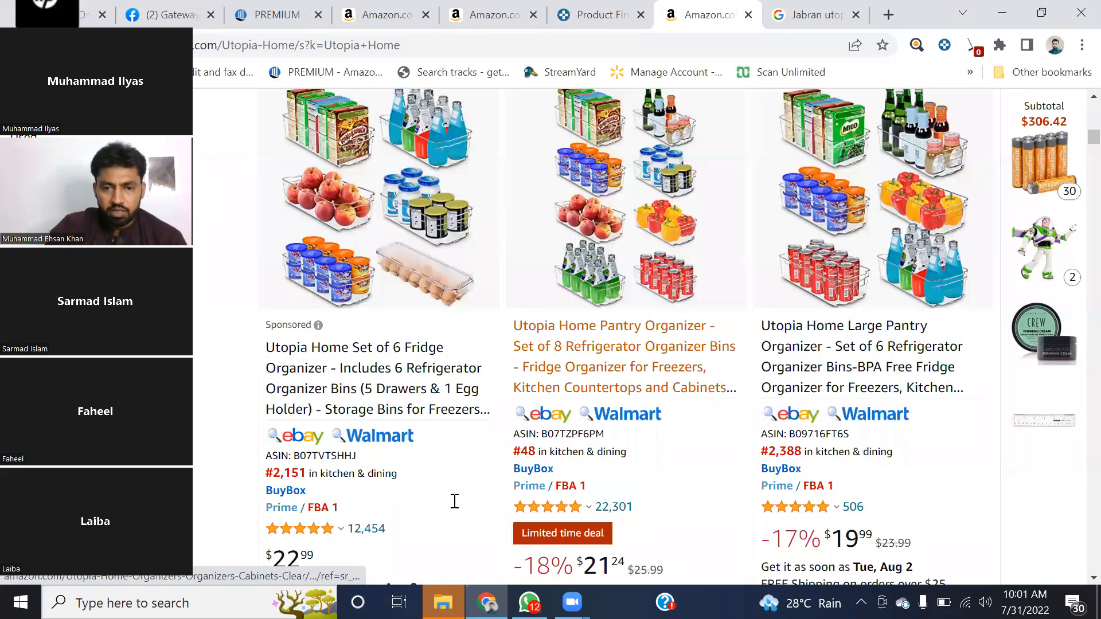
scroll(709, 284, down, 7)
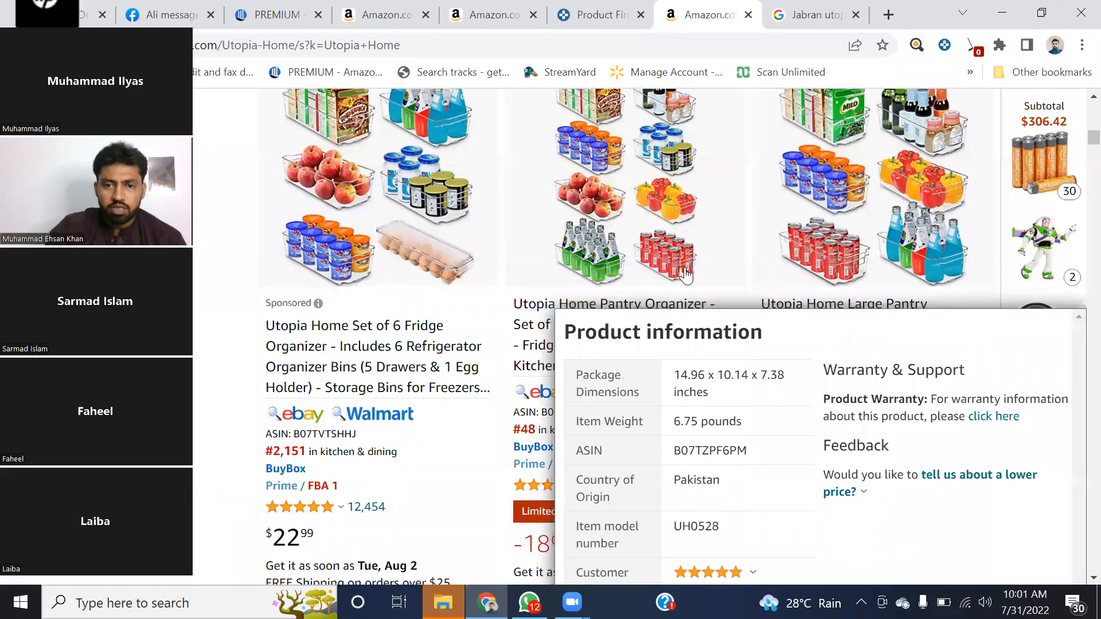
scroll(528, 396, down, 9)
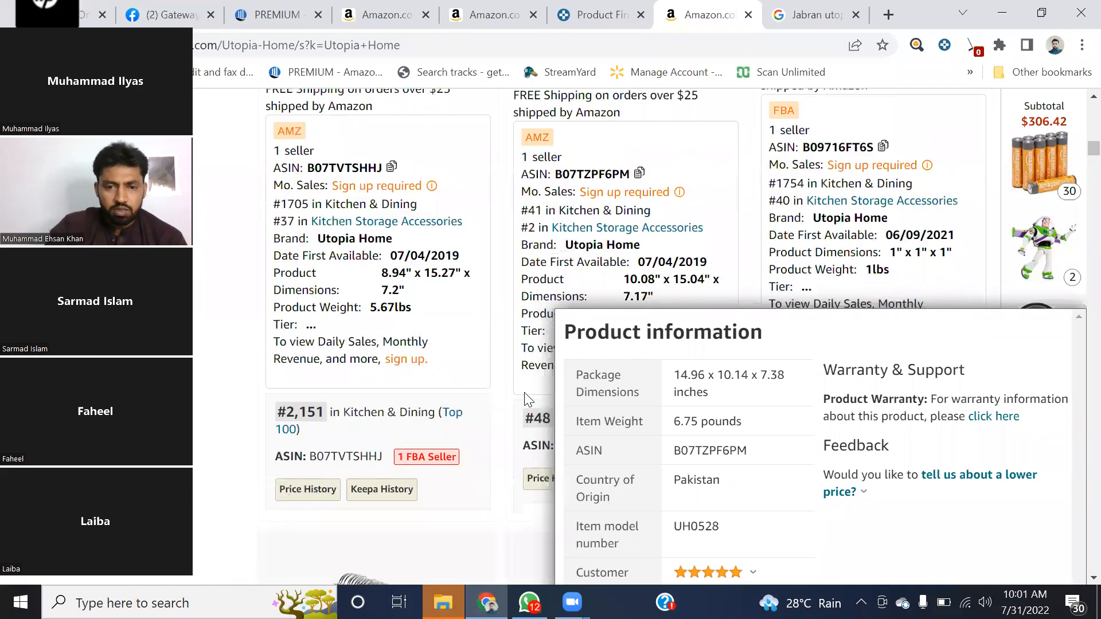
scroll(1003, 492, up, 3)
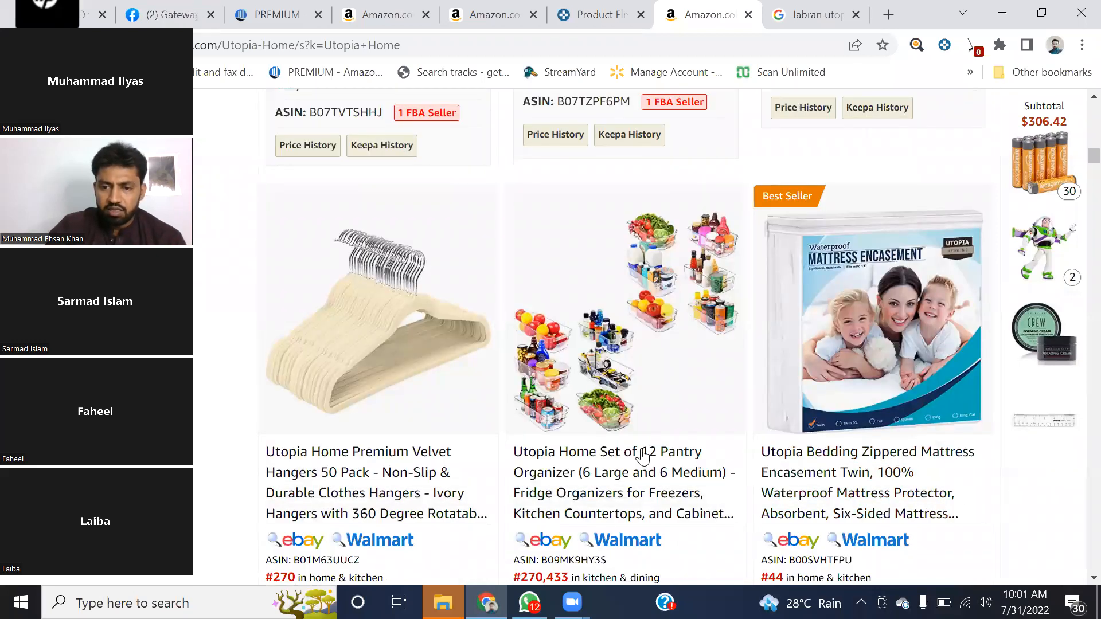
scroll(973, 453, down, 5)
scroll(977, 458, down, 1)
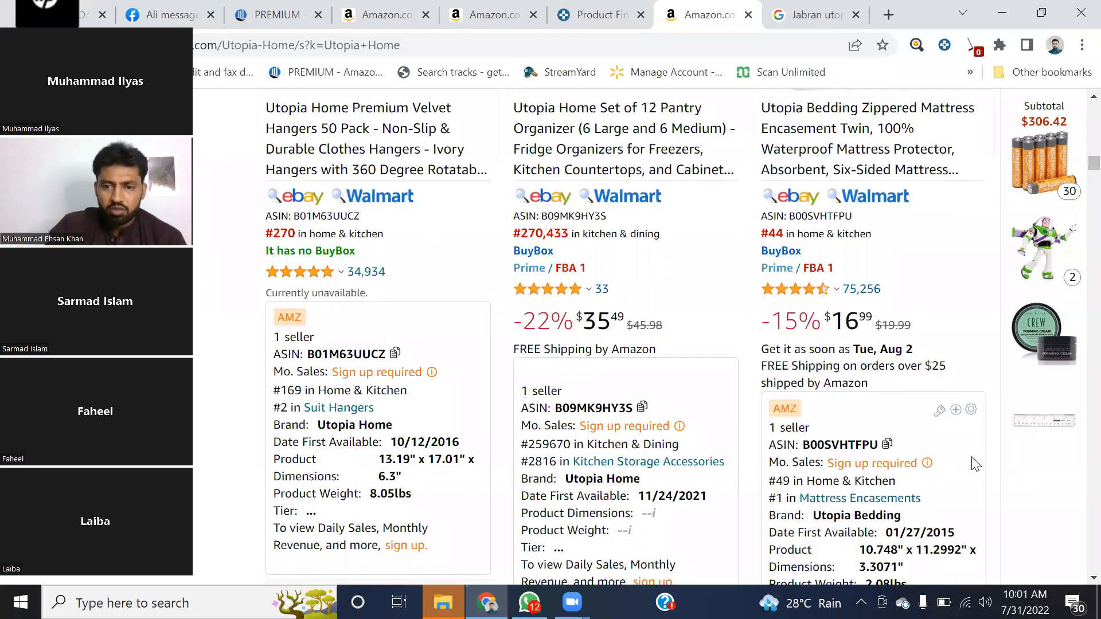
scroll(973, 464, down, 6)
scroll(963, 467, down, 1)
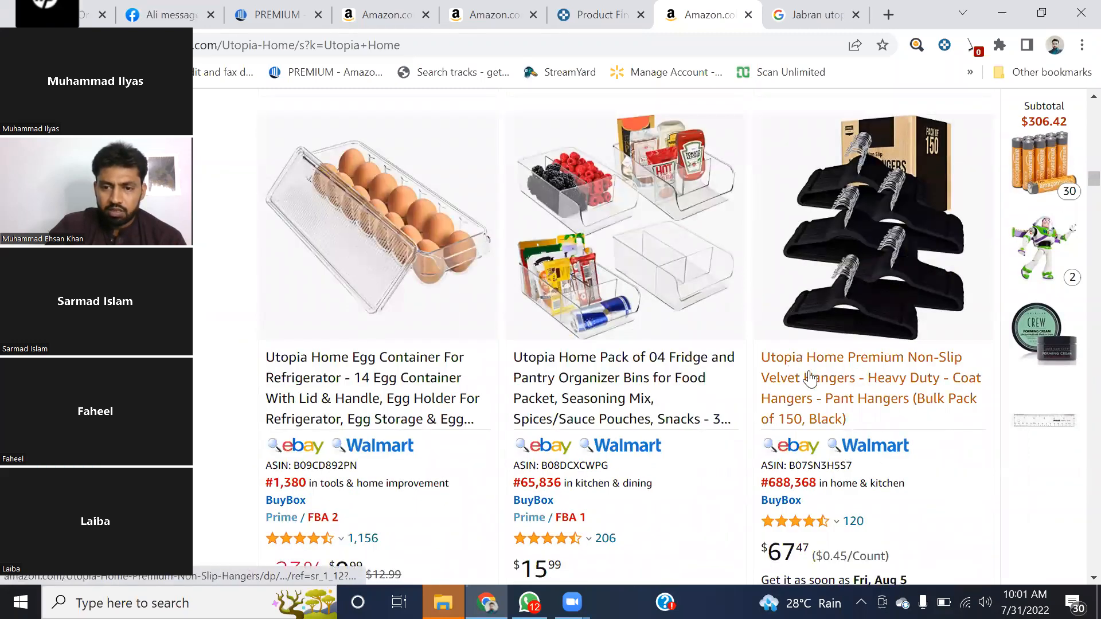
scroll(660, 458, down, 9)
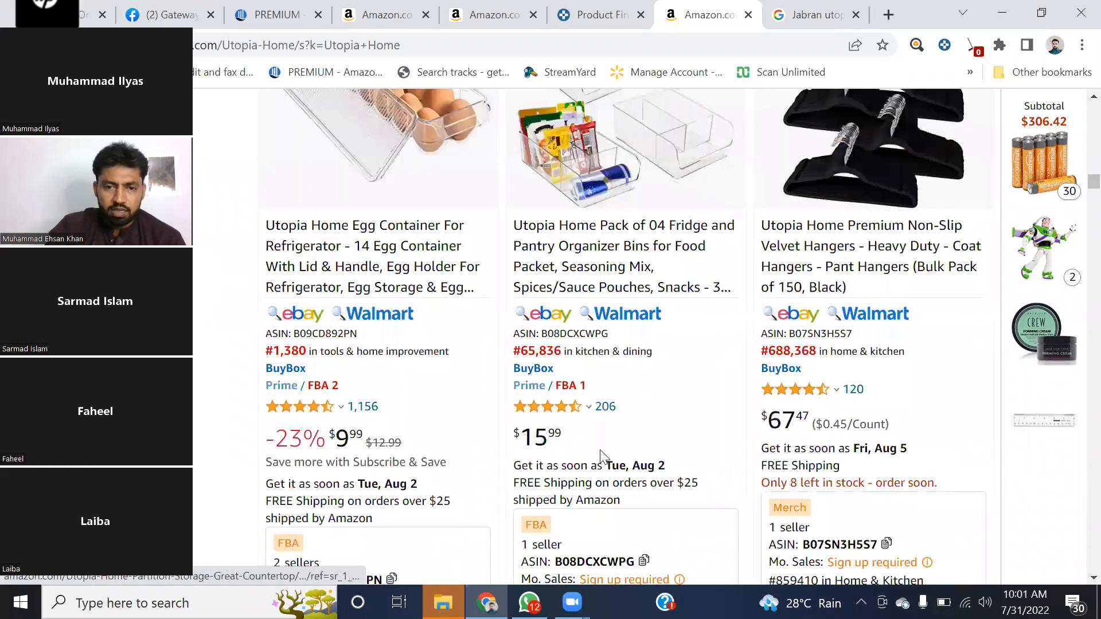
scroll(727, 469, down, 6)
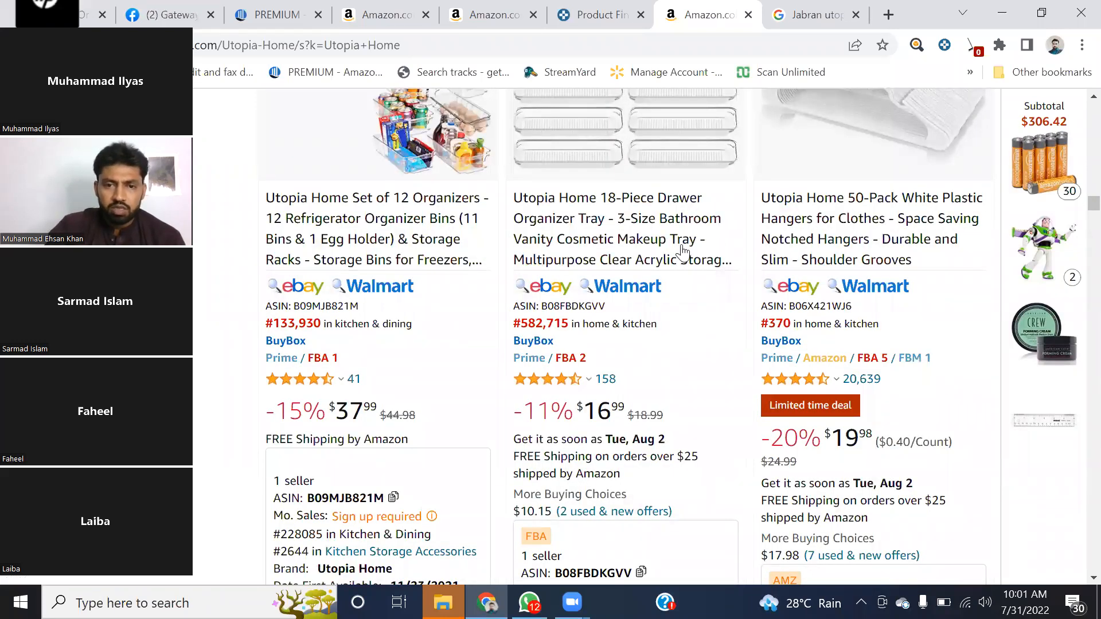
Open the Utopia Home brand store on Amazon and look over its page and product categories.
click(610, 204)
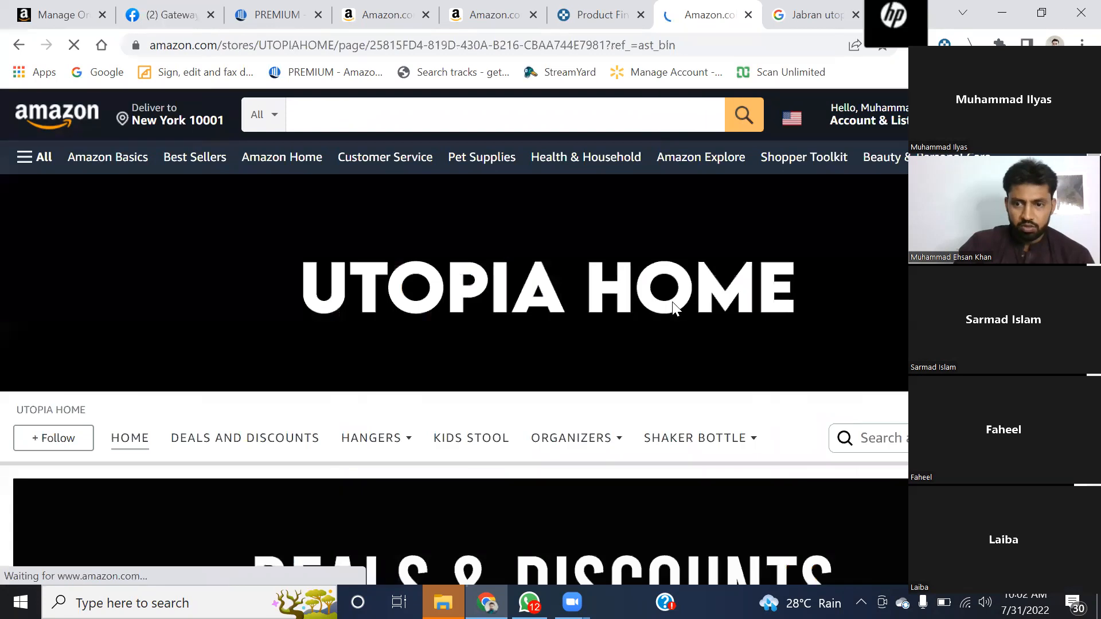
scroll(393, 309, down, 10)
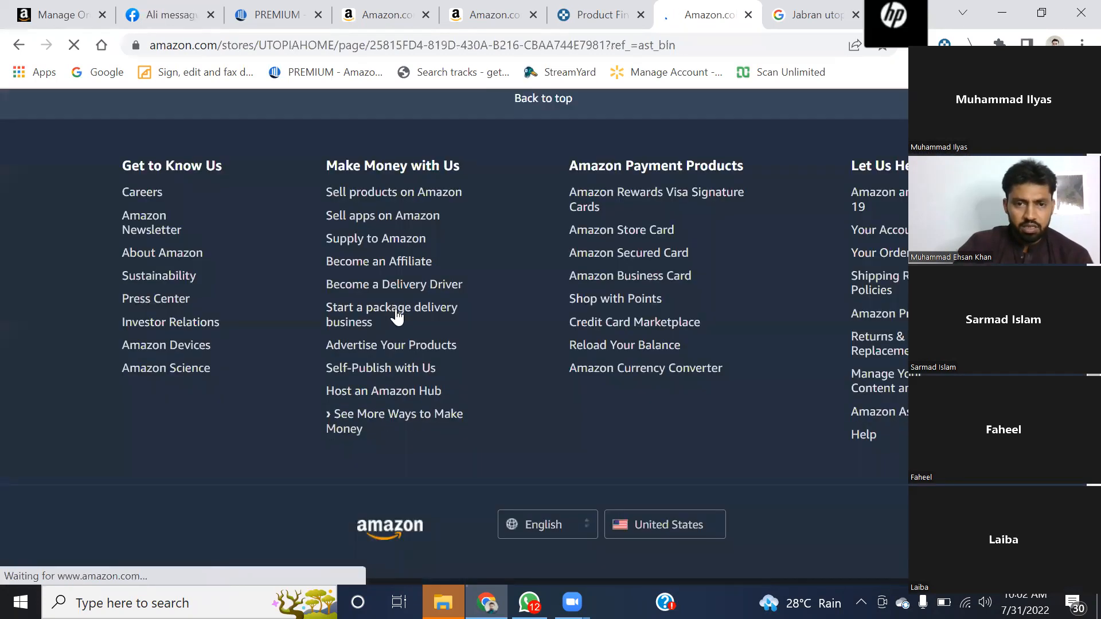
scroll(395, 312, up, 8)
scroll(267, 354, up, 1)
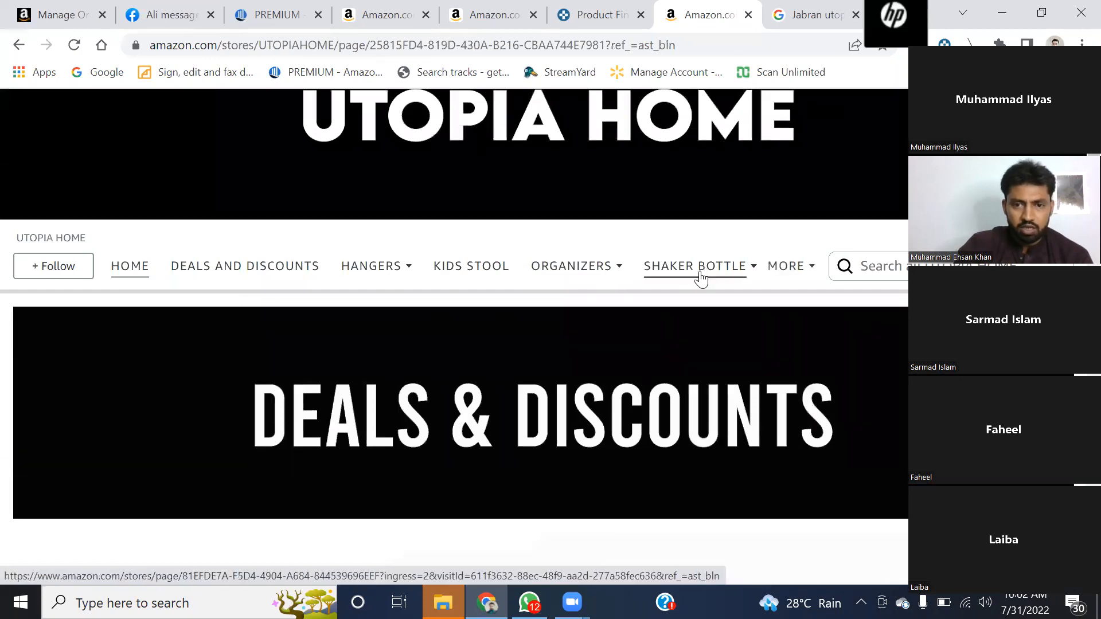
scroll(629, 285, up, 3)
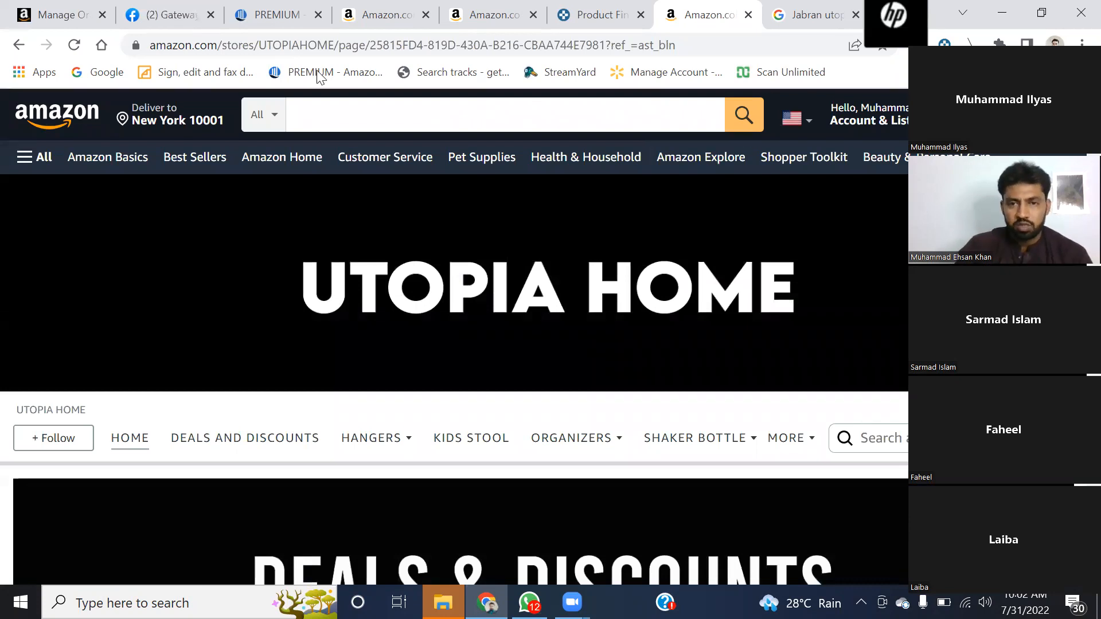
Switch back to Keepa's Product Finder and review the filters from the Amazon offer availability down to the package dimensions.
drag(1003, 49, 320, 76)
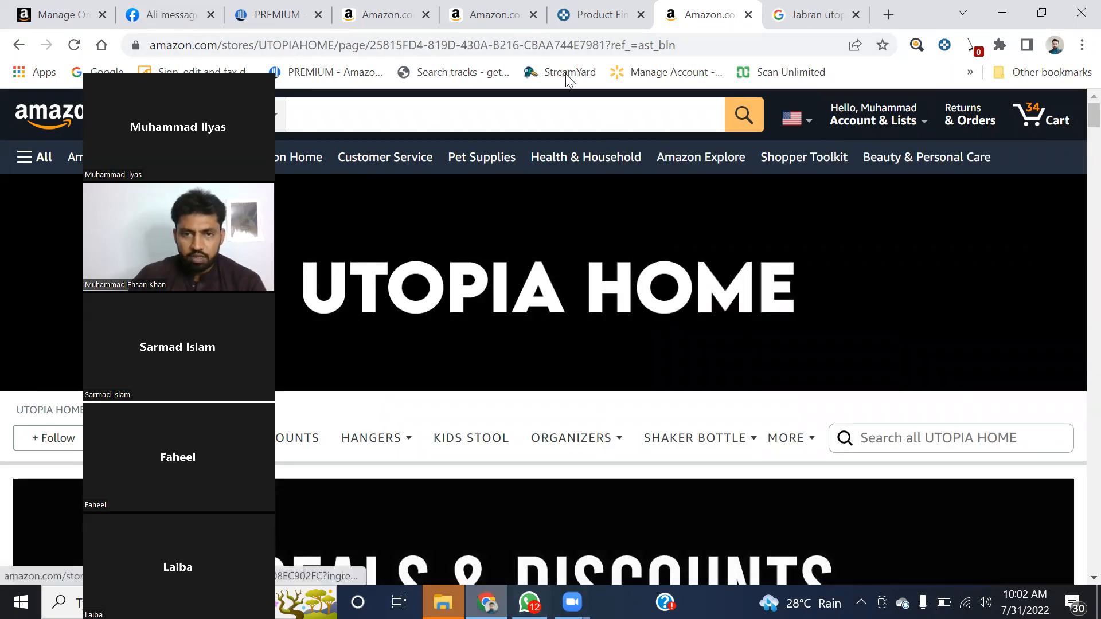
click(590, 14)
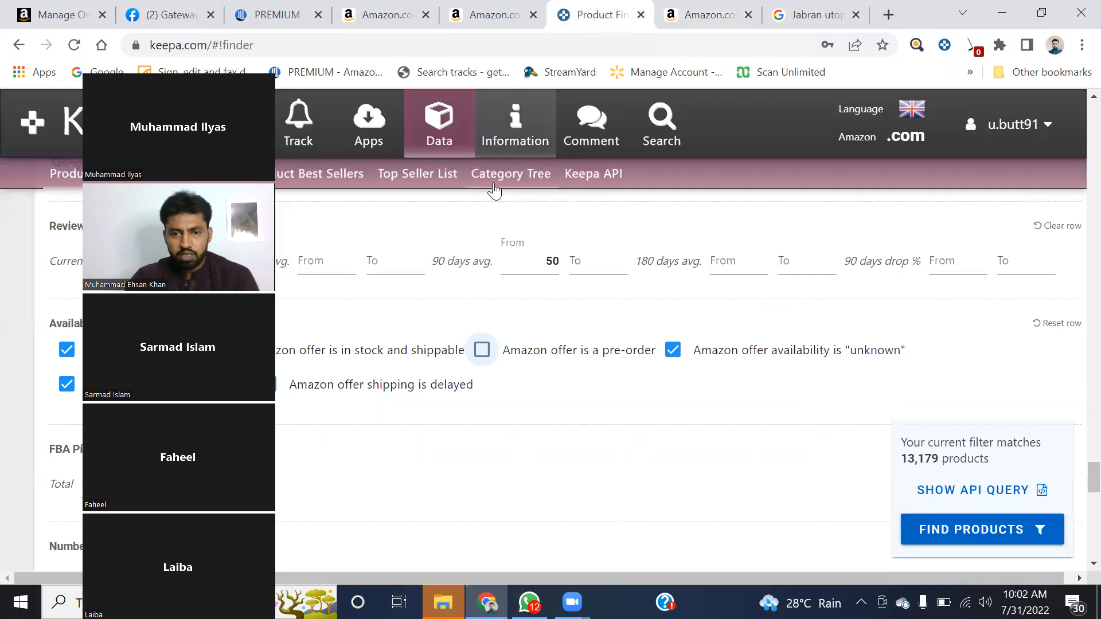
drag(169, 60, 905, 51)
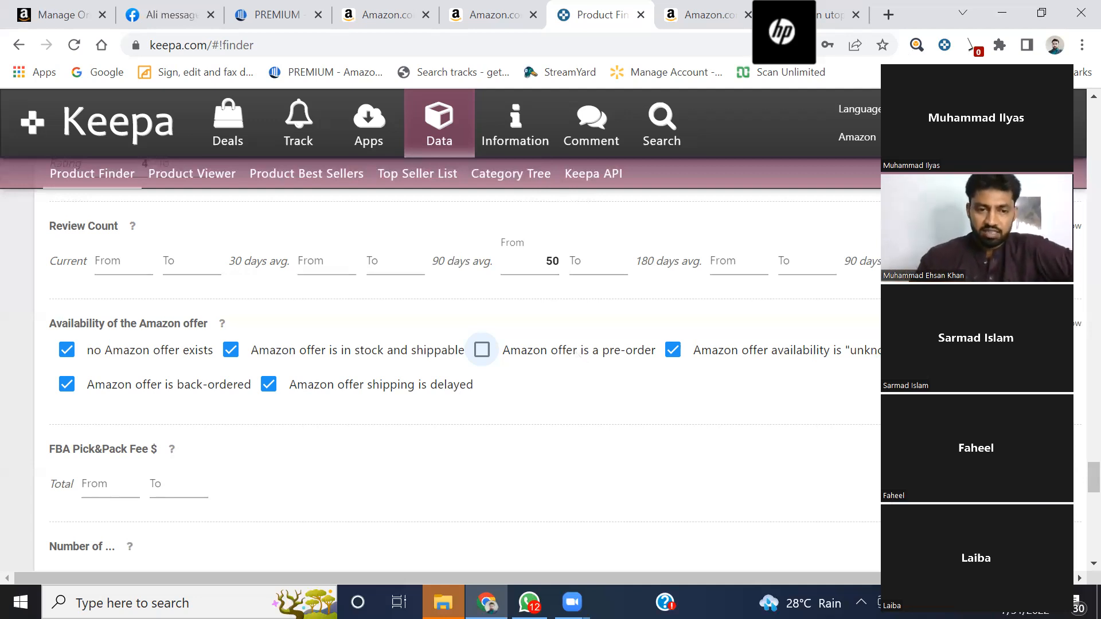
scroll(321, 475, down, 6)
scroll(324, 475, up, 3)
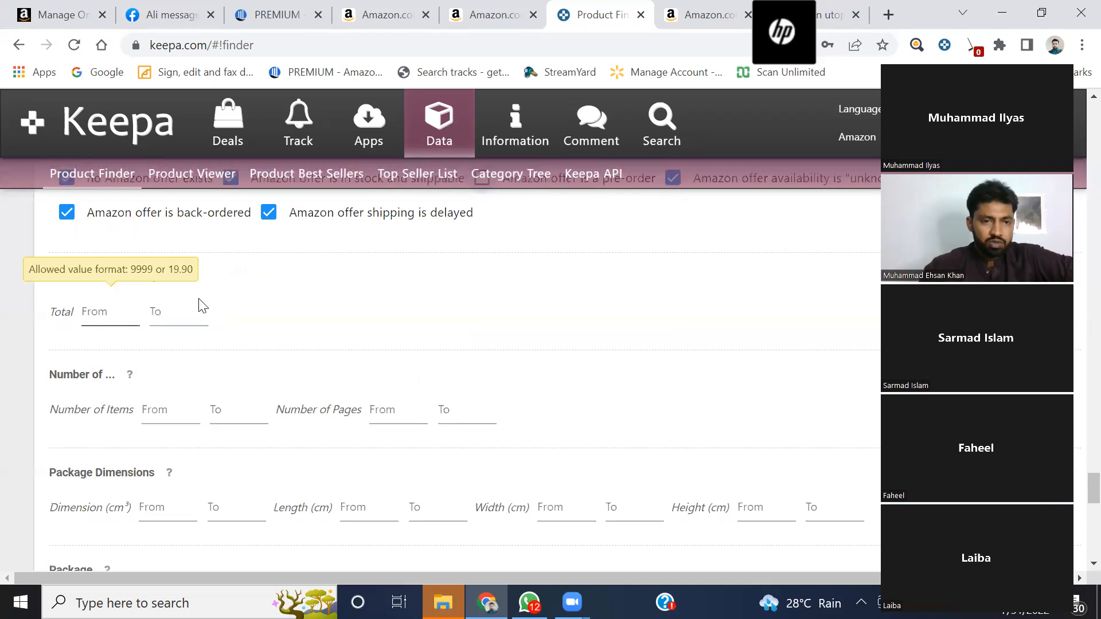
Exclude products whose Amazon offer is in stock and shippable from the Amazon offer availability filter.
scroll(218, 302, up, 2)
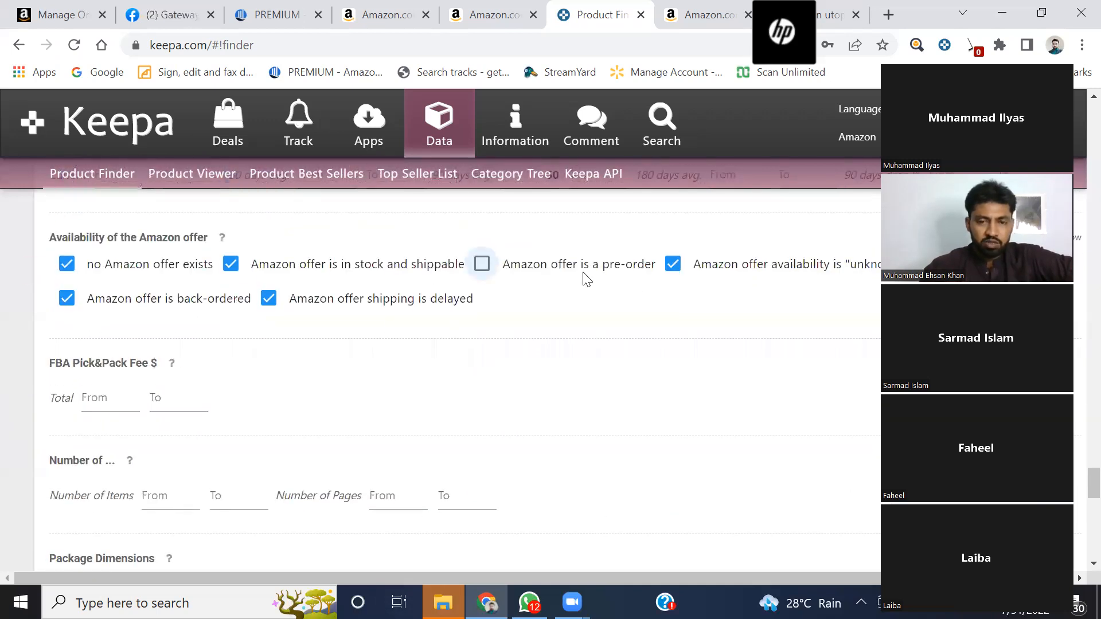
scroll(582, 281, up, 5)
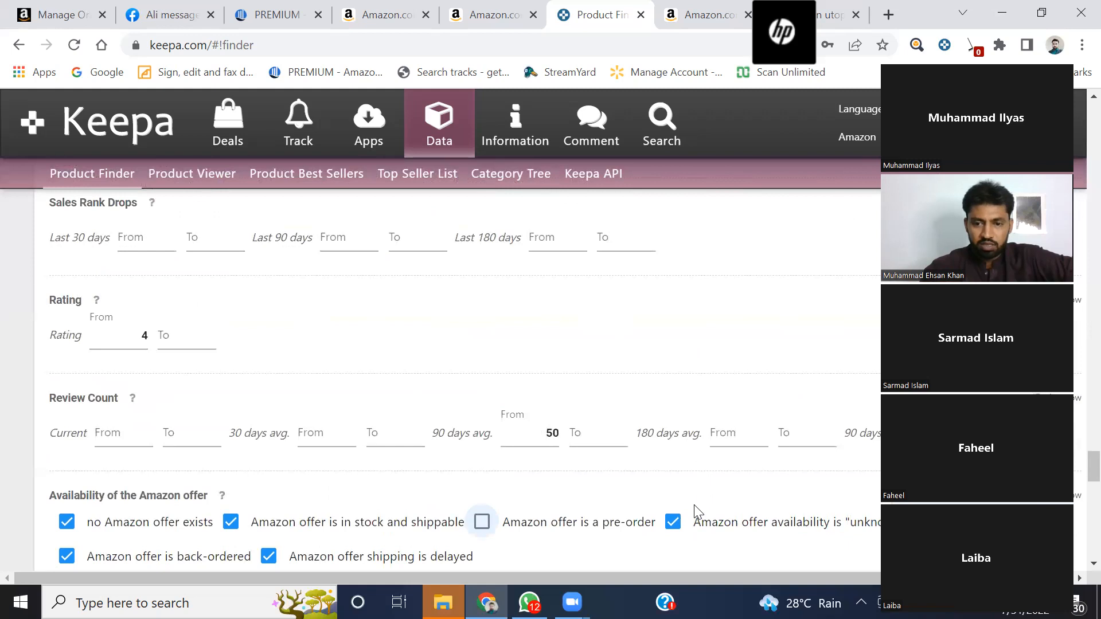
scroll(465, 479, down, 5)
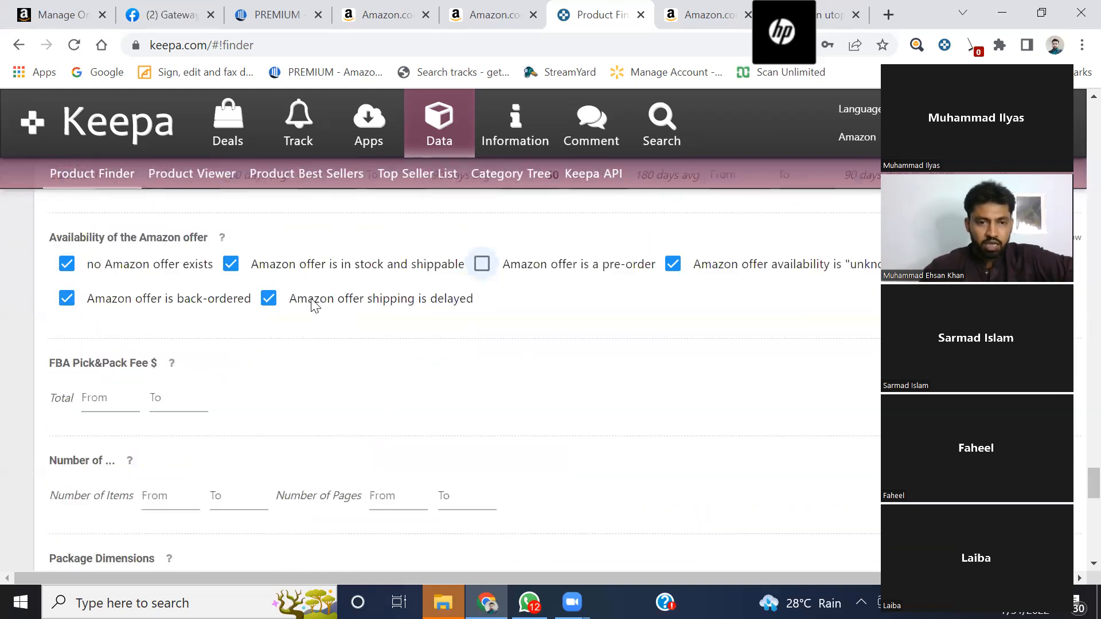
click(232, 266)
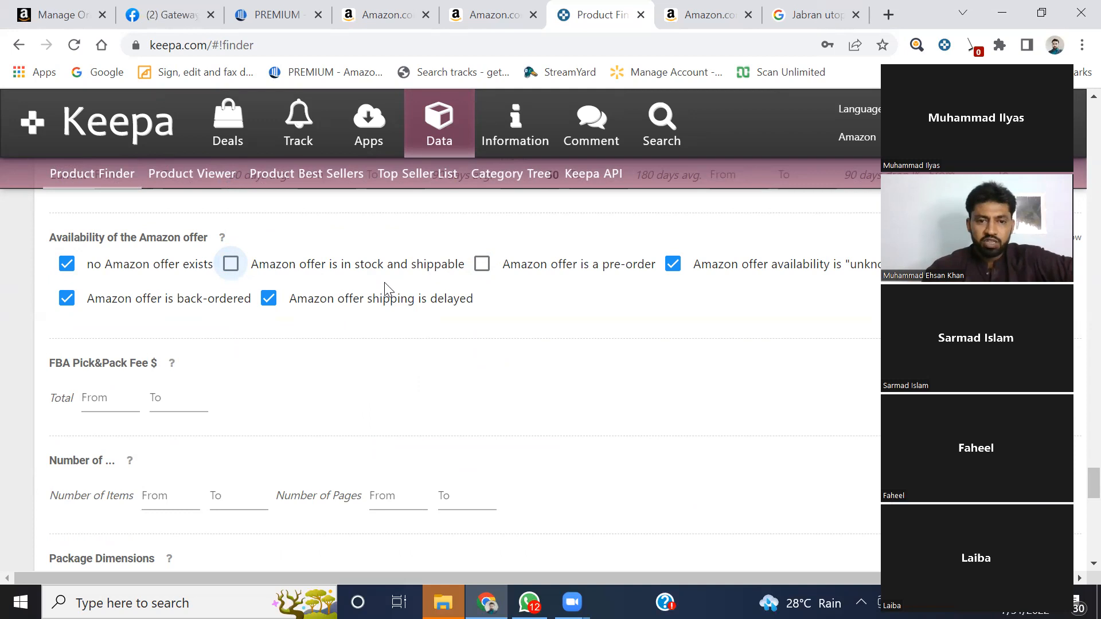
scroll(378, 295, up, 1)
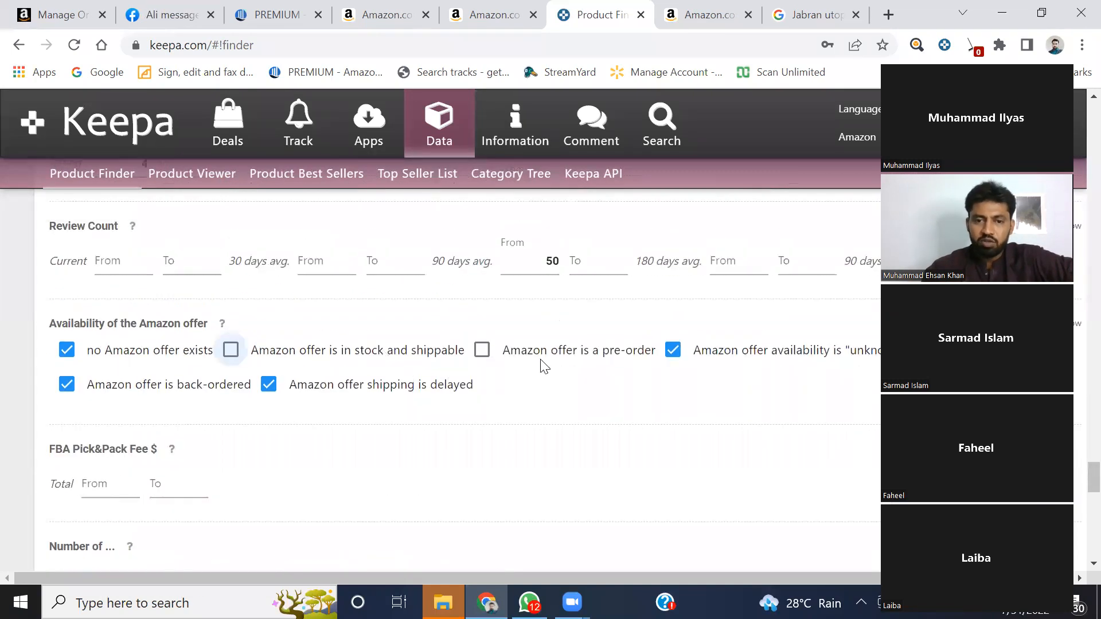
scroll(559, 342, down, 1)
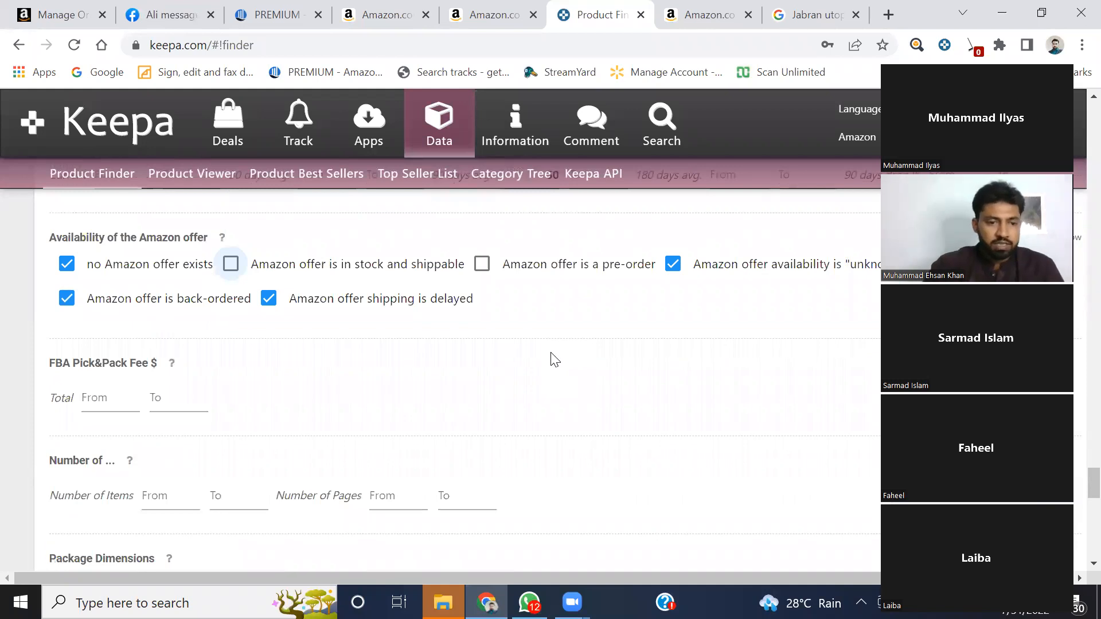
Limit the item weight to a maximum of 2000 g, leaving the package and item dimensions empty.
scroll(555, 360, down, 2)
scroll(293, 433, down, 2)
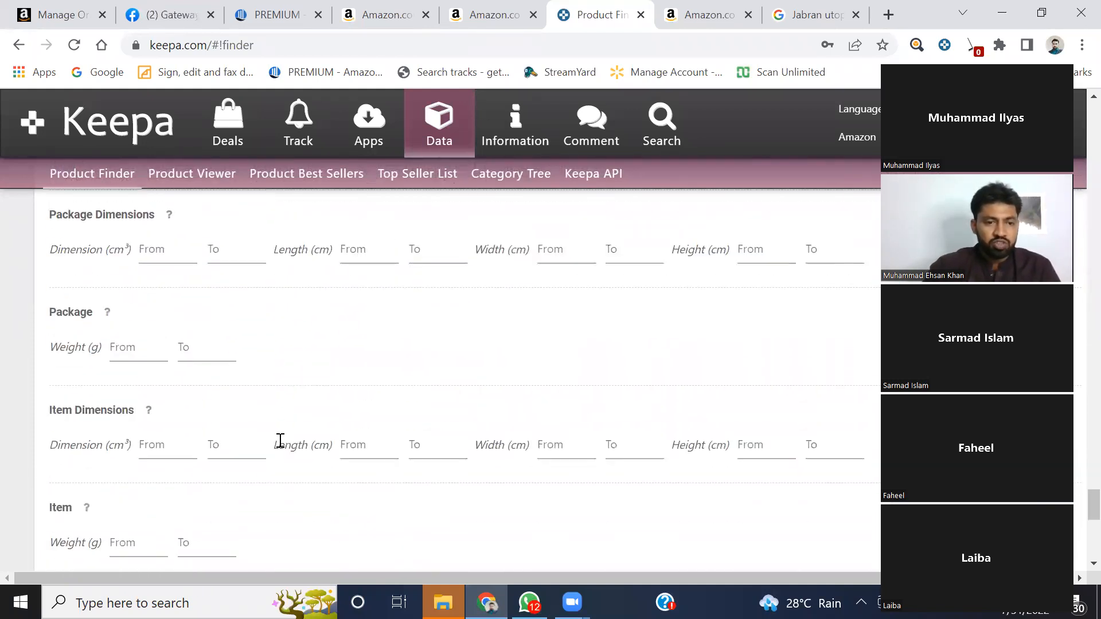
drag(53, 311, 91, 309)
click(208, 320)
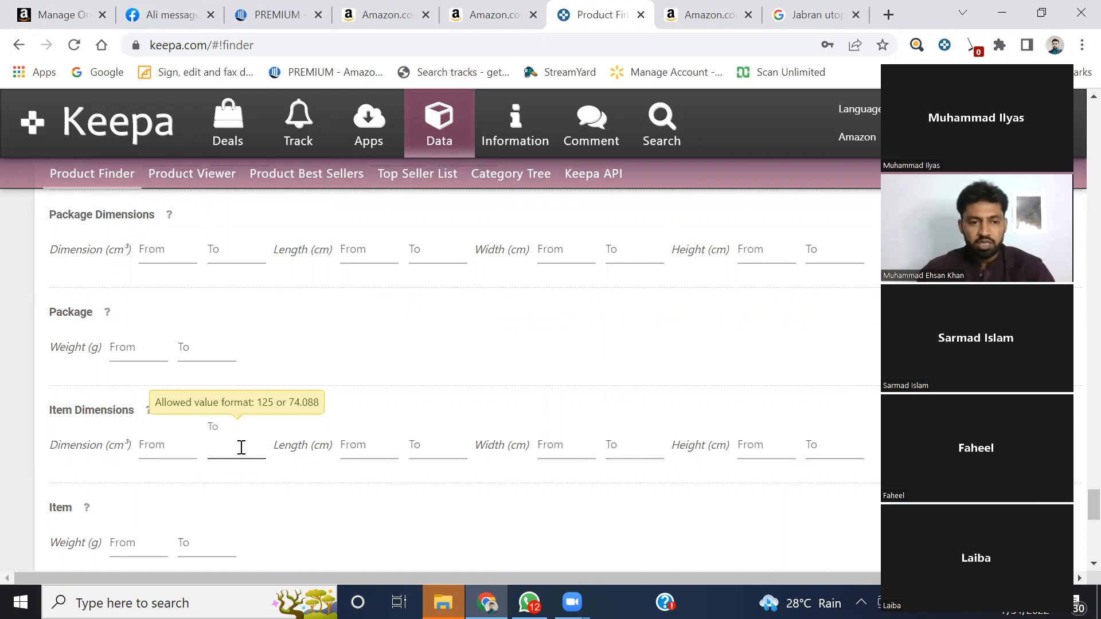
scroll(257, 447, down, 3)
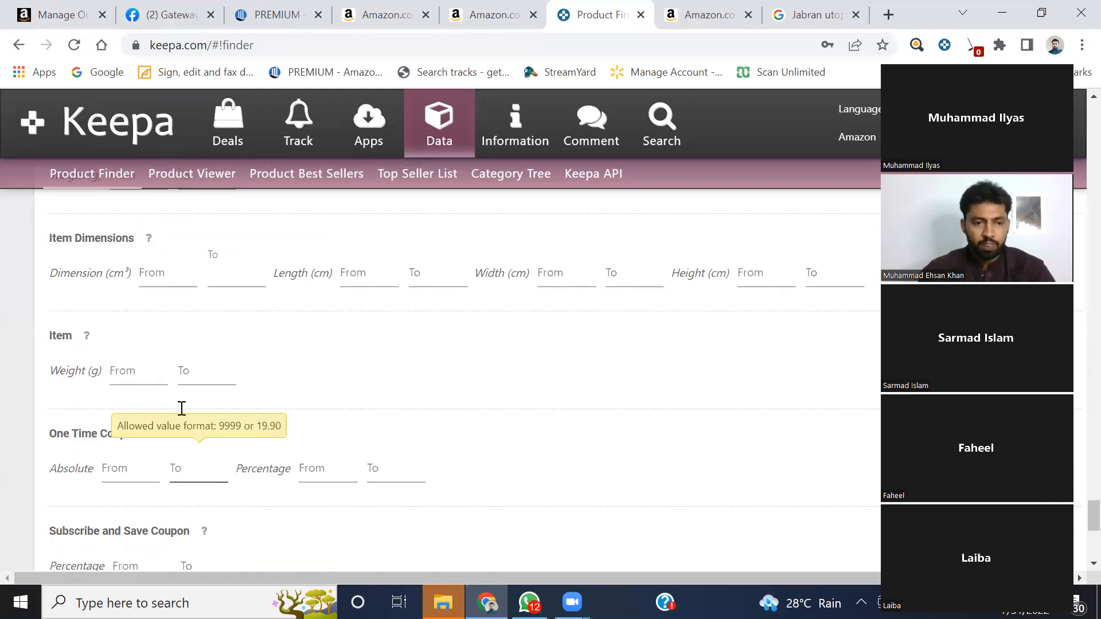
click(189, 378)
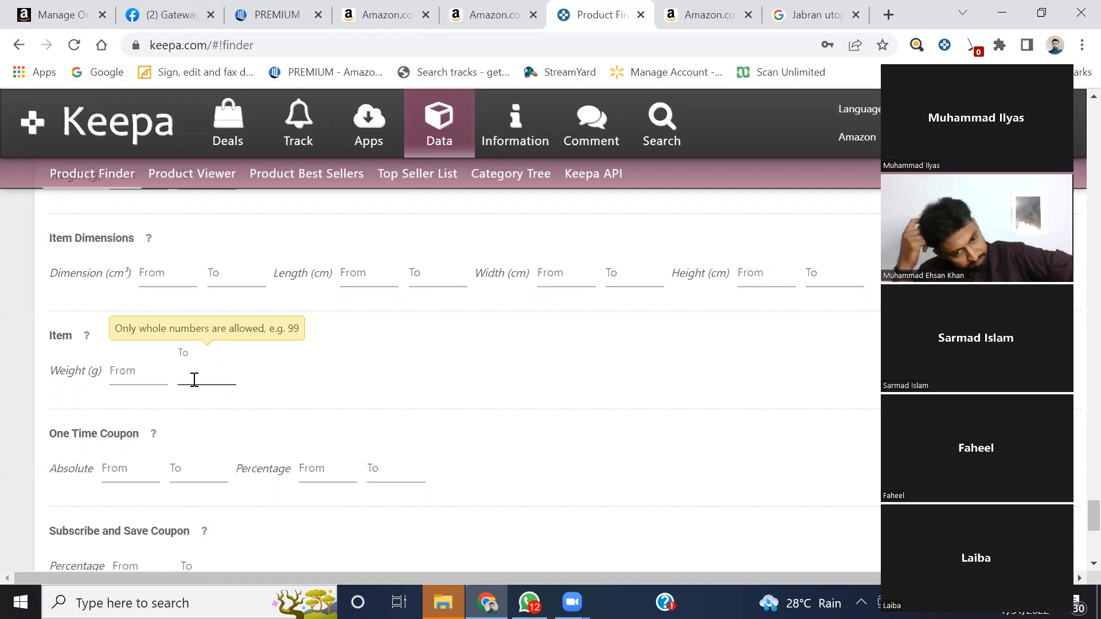
text(00)
click(367, 389)
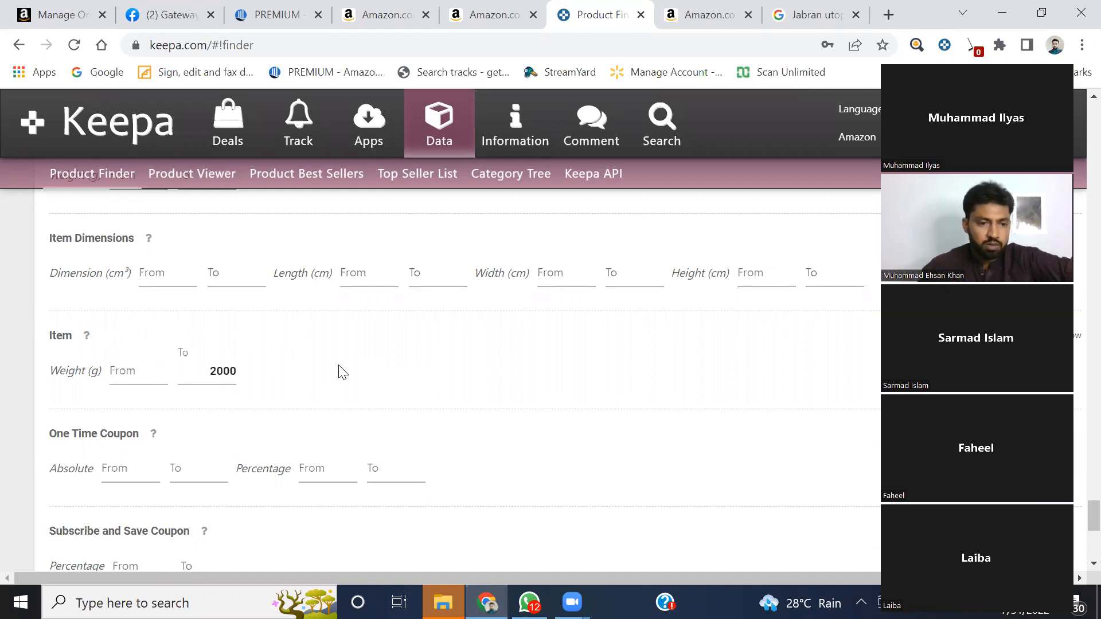
Set the Adult Product and Trade-In Eligible switches to No.
scroll(340, 372, down, 4)
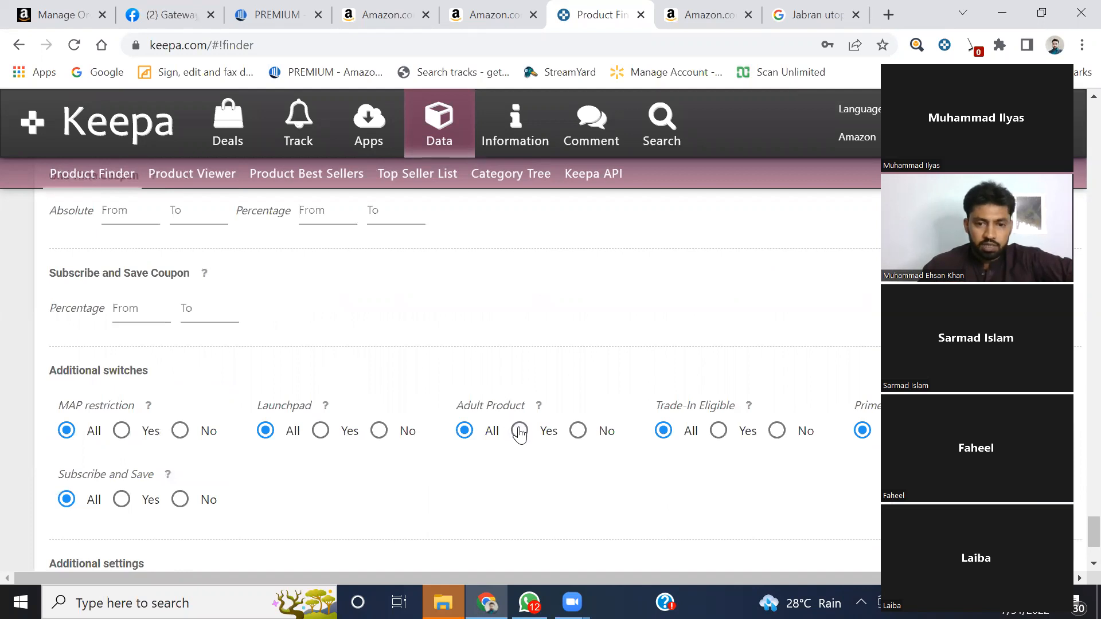
click(577, 430)
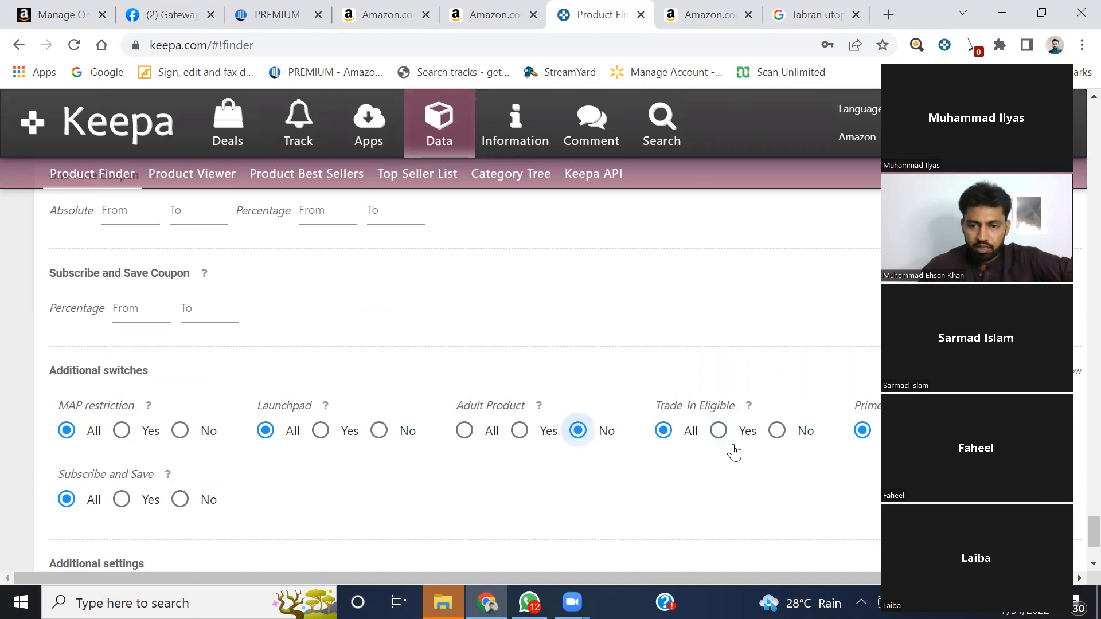
scroll(734, 453, up, 1)
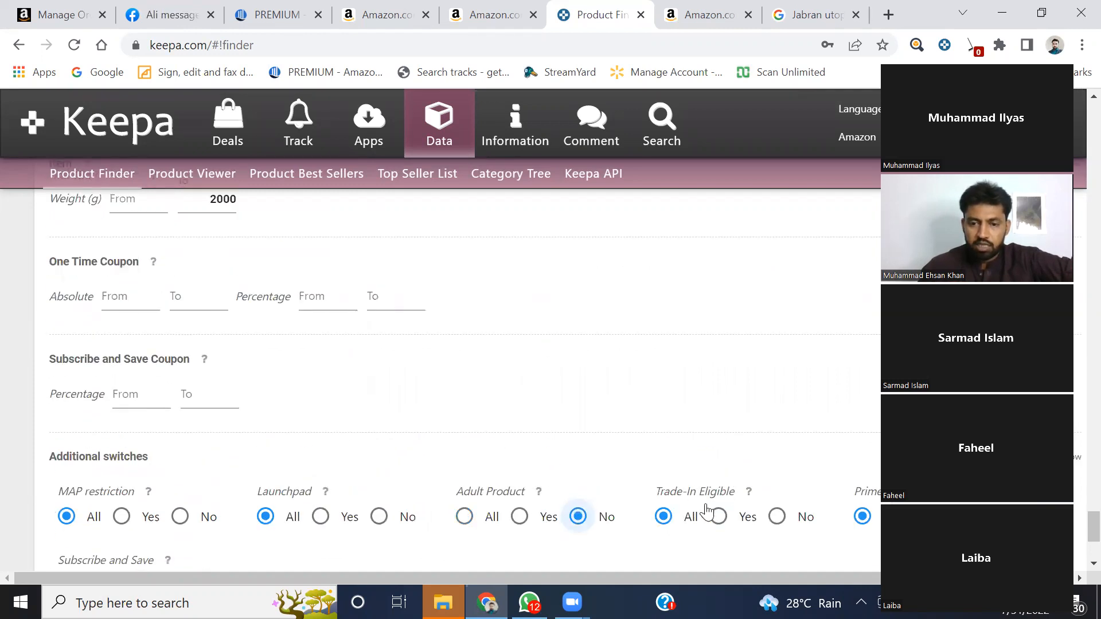
click(777, 517)
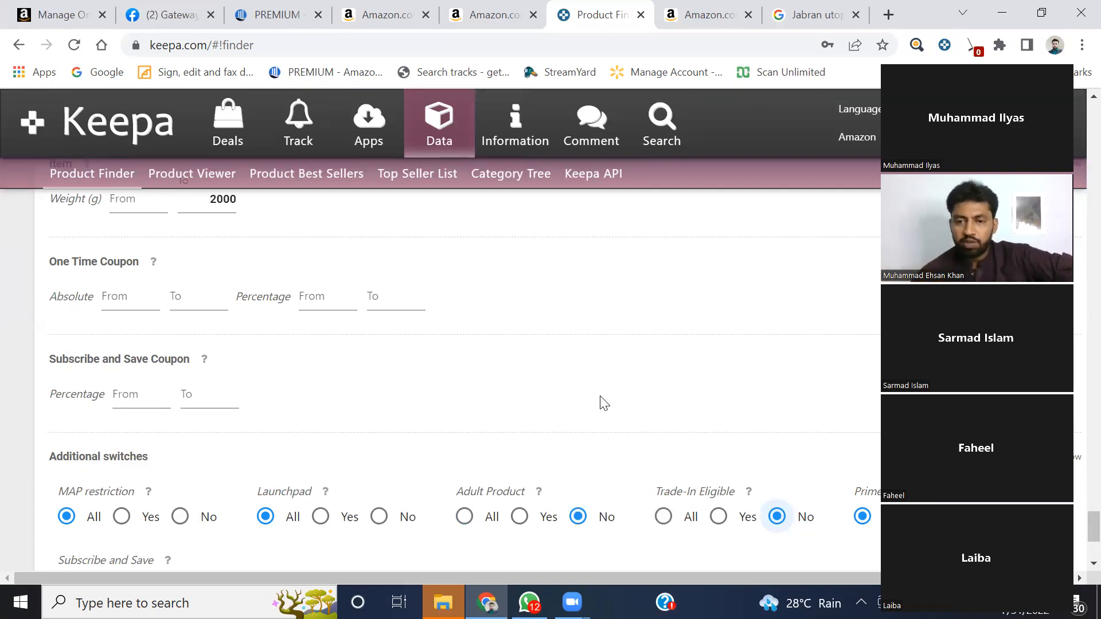
scroll(603, 401, down, 5)
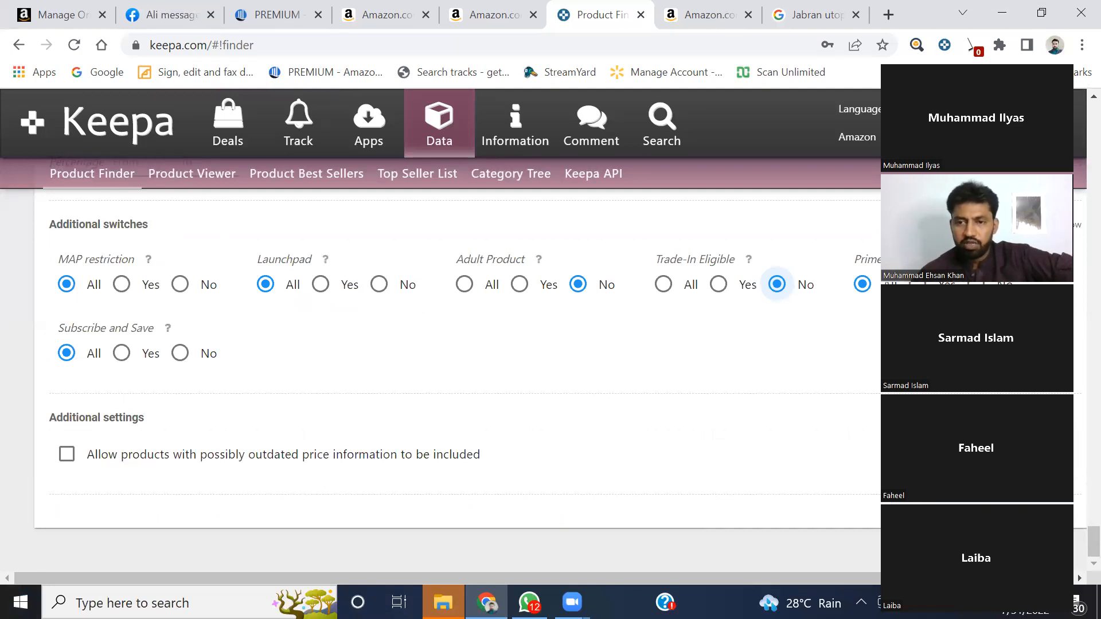
Look back over the whole filter form and read the help text for the Trade-In Eligible switch.
scroll(300, 363, up, 10)
scroll(300, 359, up, 20)
scroll(300, 352, up, 20)
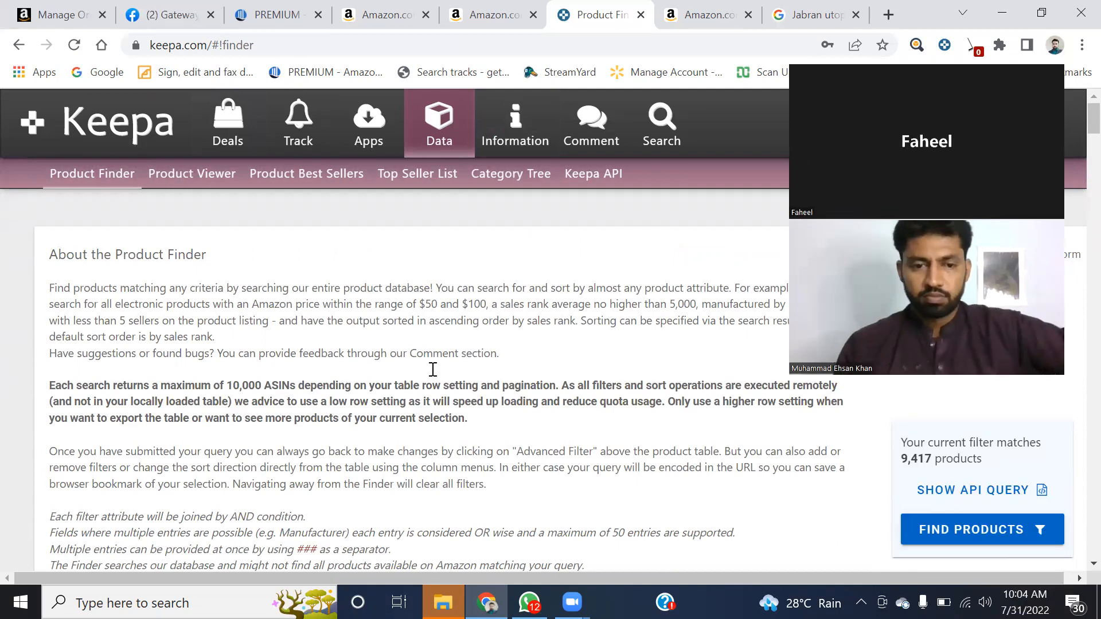
scroll(432, 377, down, 20)
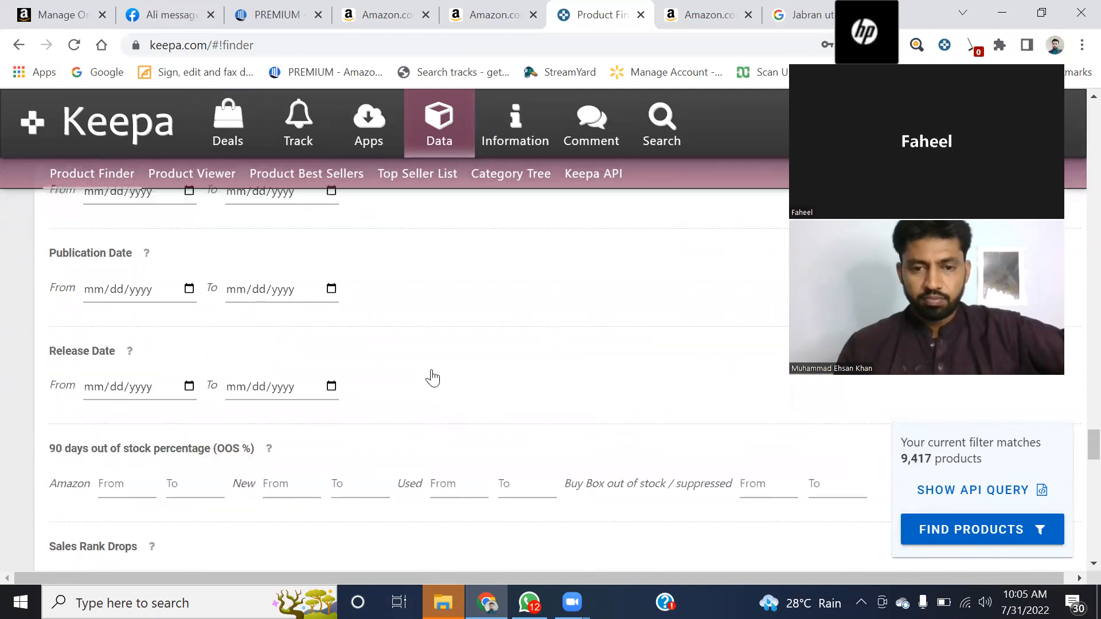
scroll(433, 377, down, 15)
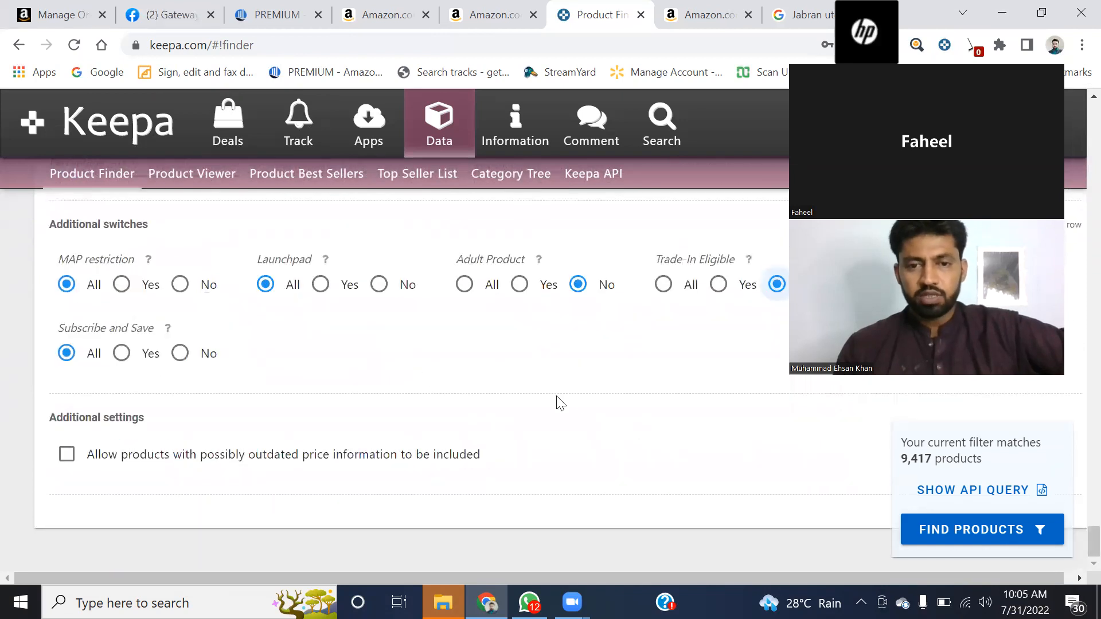
mouse_move(540, 263)
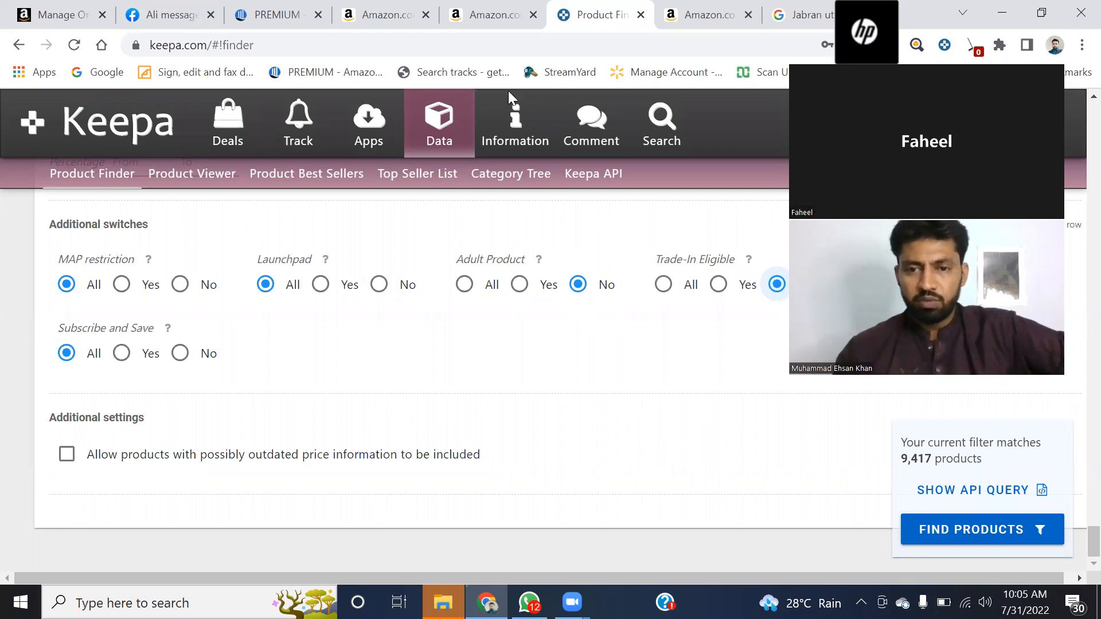
mouse_move(748, 264)
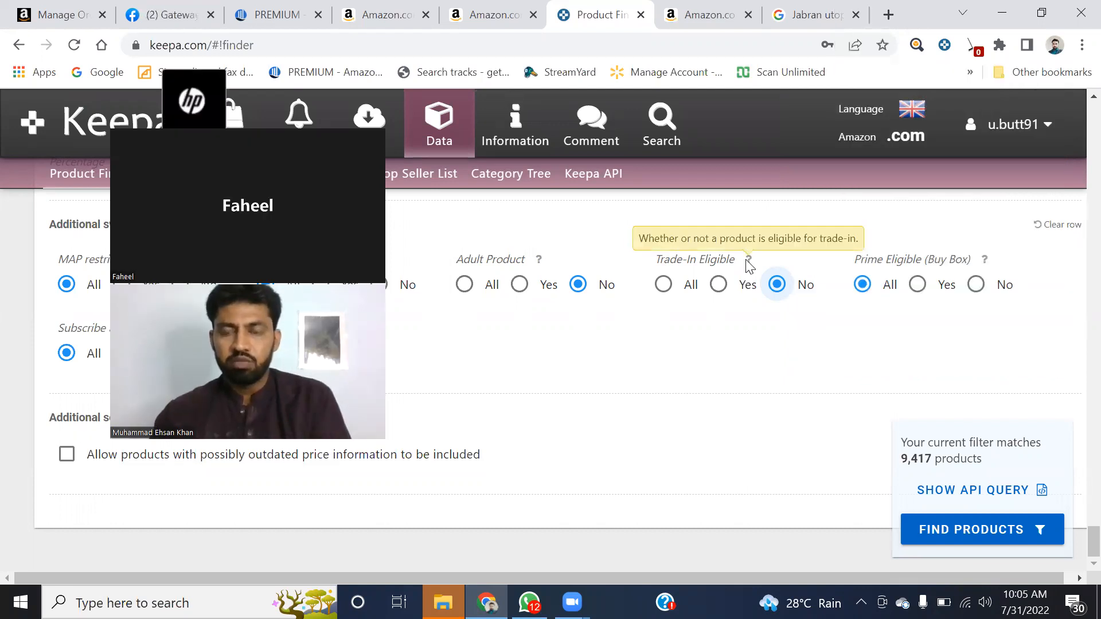
Search Google for "trade in" across all results and highlight its dictionary definition.
click(834, 8)
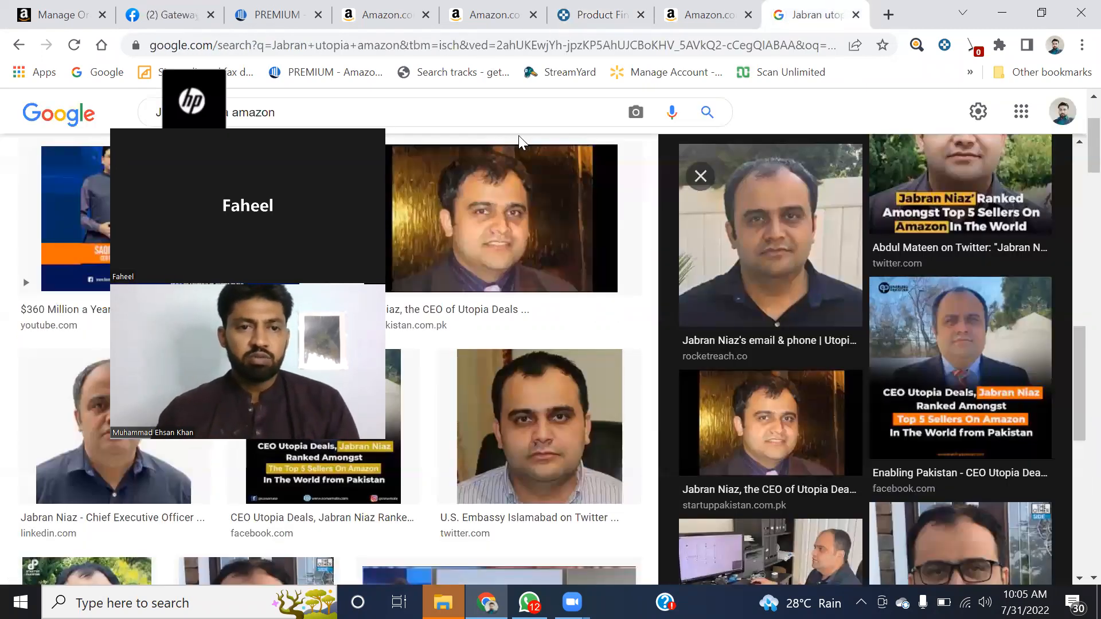
drag(293, 112, 109, 115)
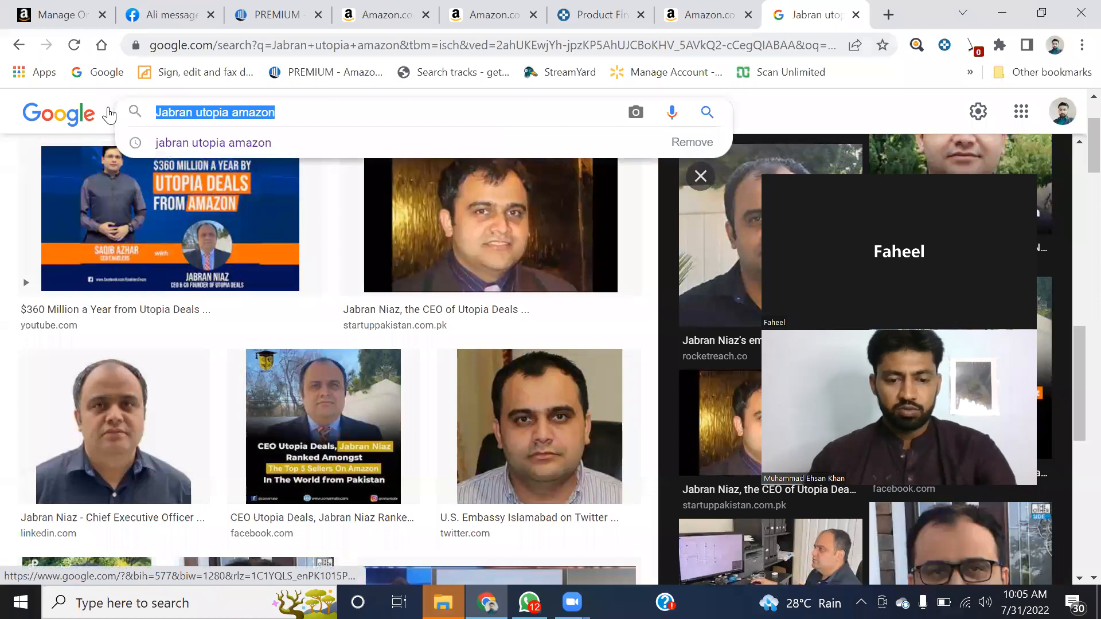
text(trade )
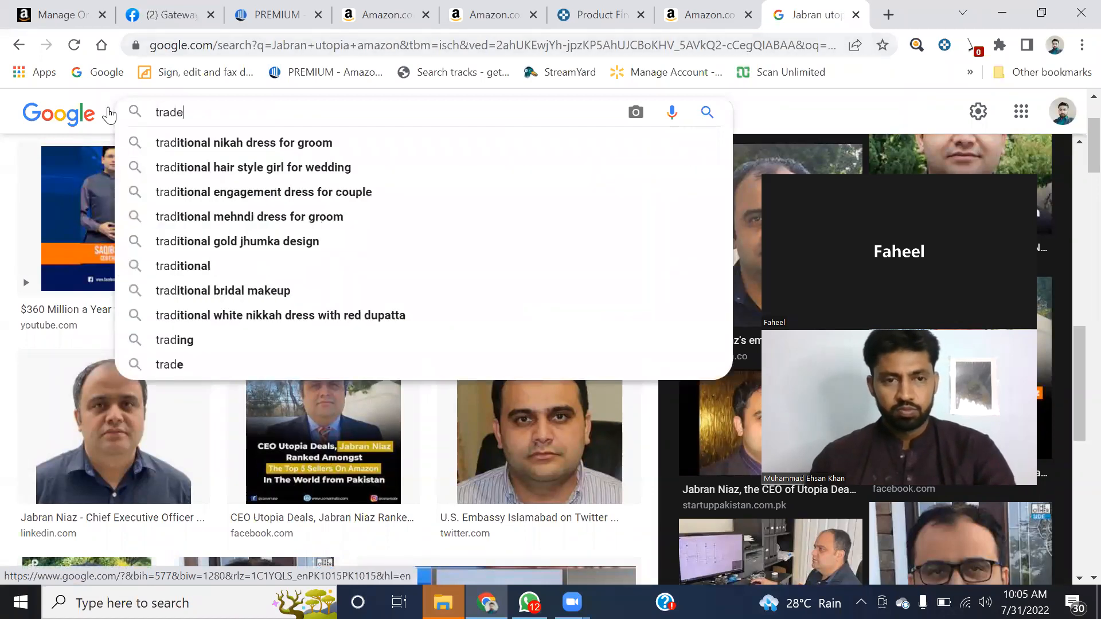
text(in)
key(Return)
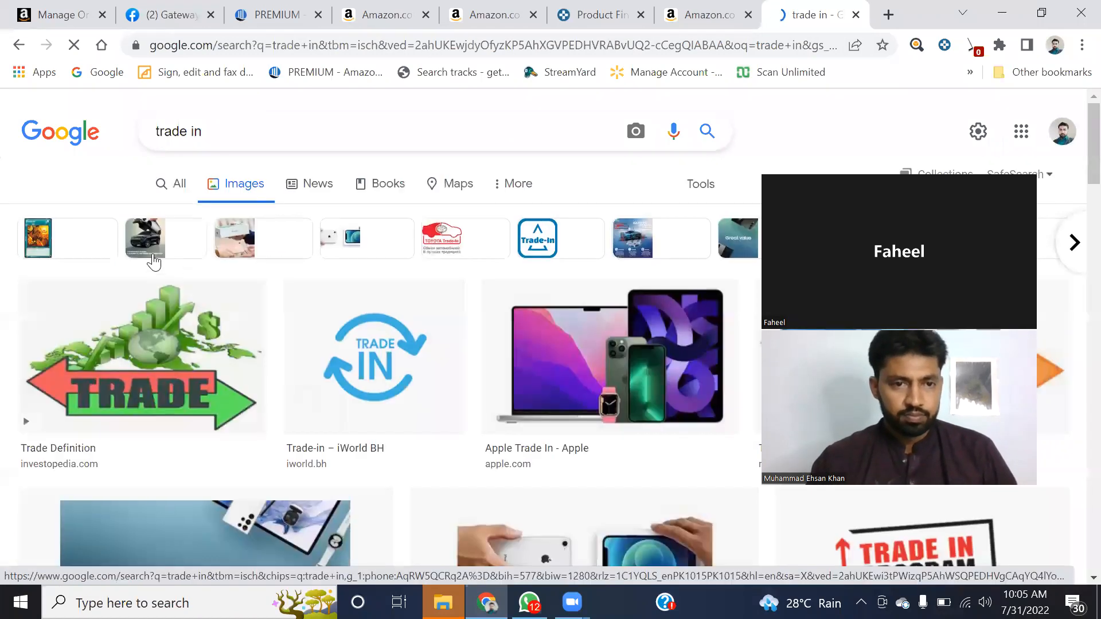
click(180, 185)
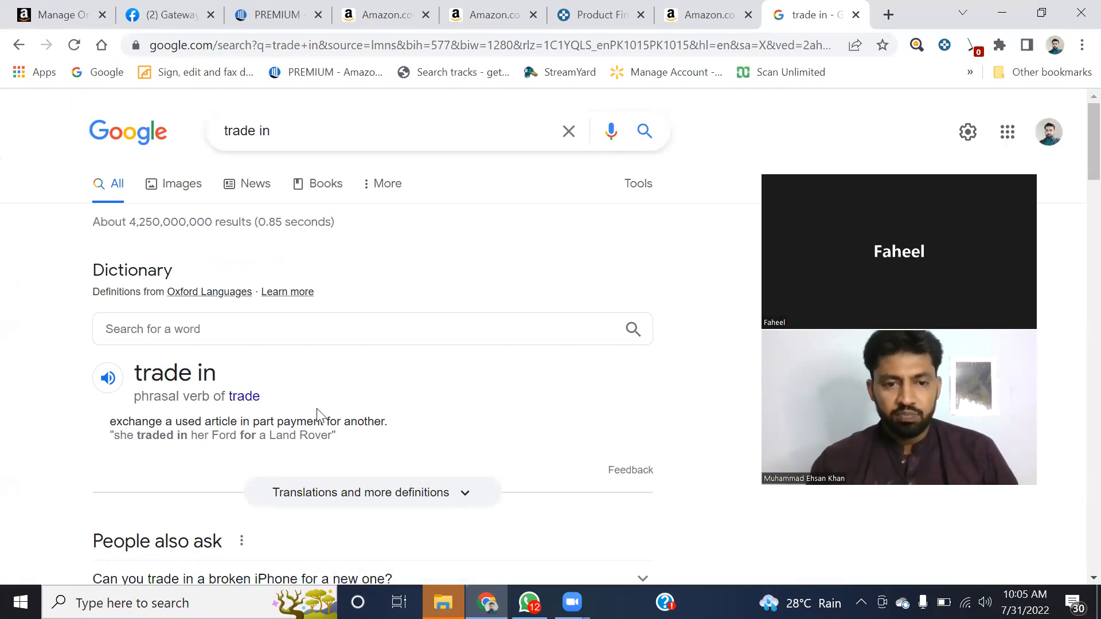
drag(110, 423, 394, 431)
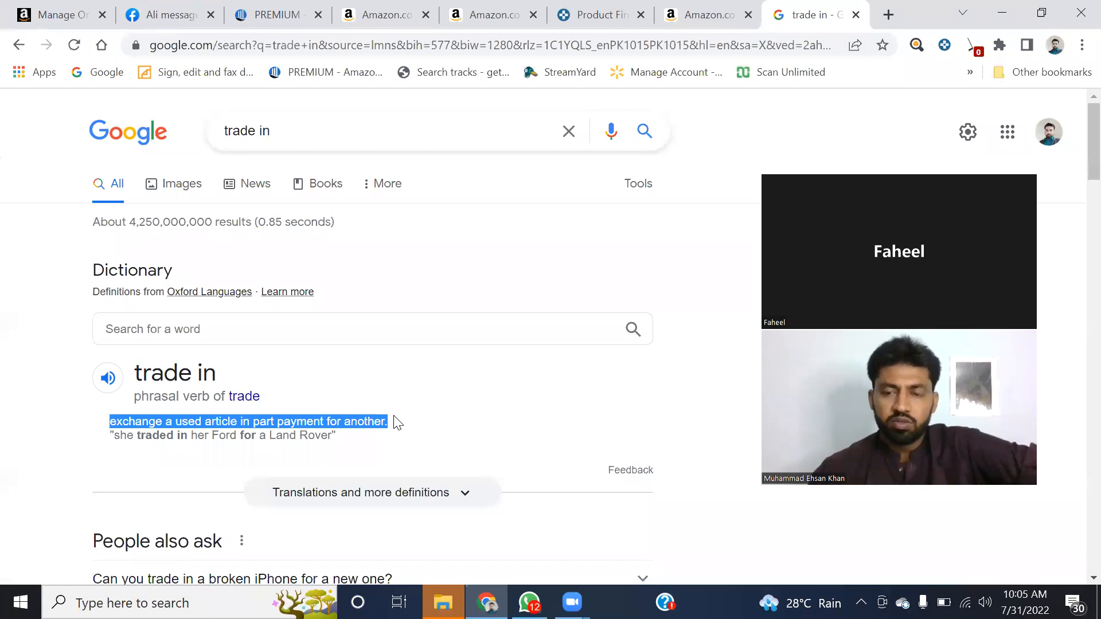
Return to Keepa's Product Finder, keep Trade-In Eligible set to No and find the products matching the filters.
click(579, 8)
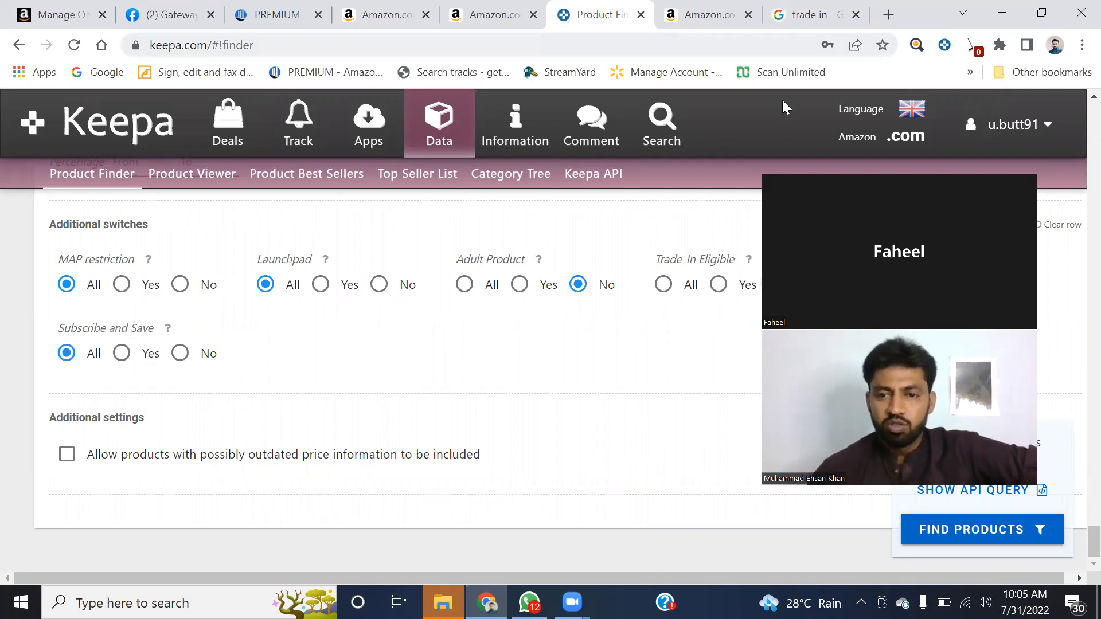
click(777, 285)
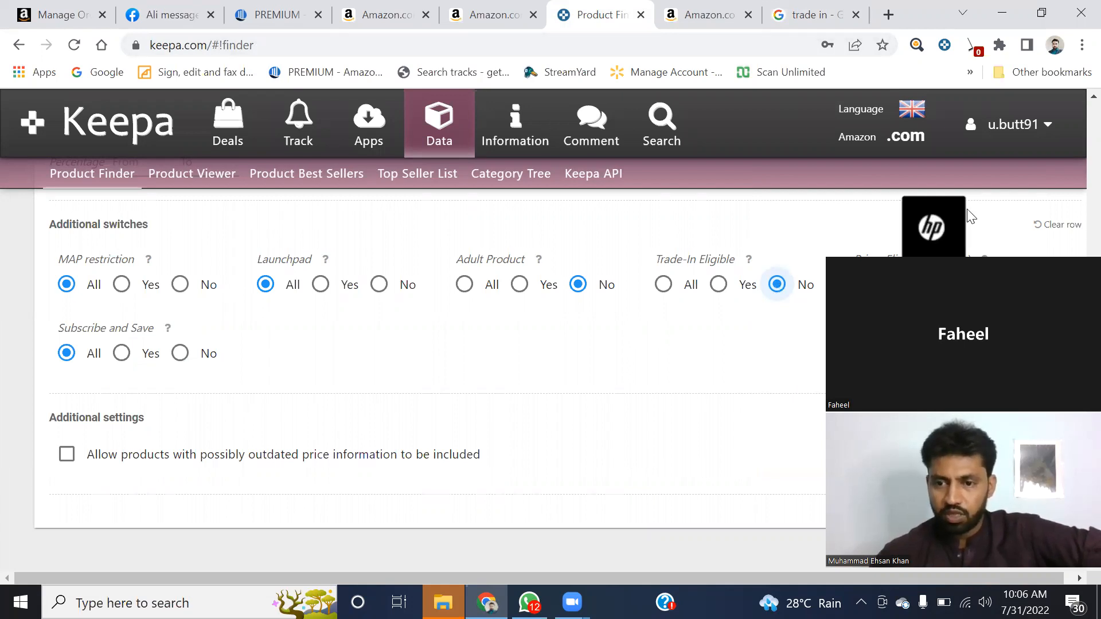
click(962, 531)
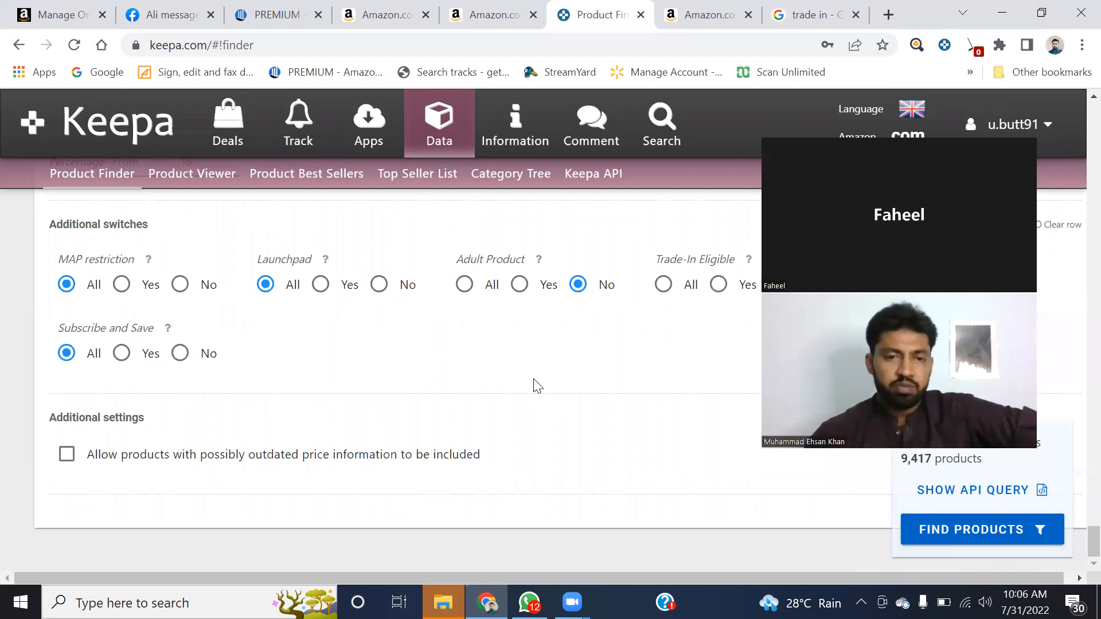
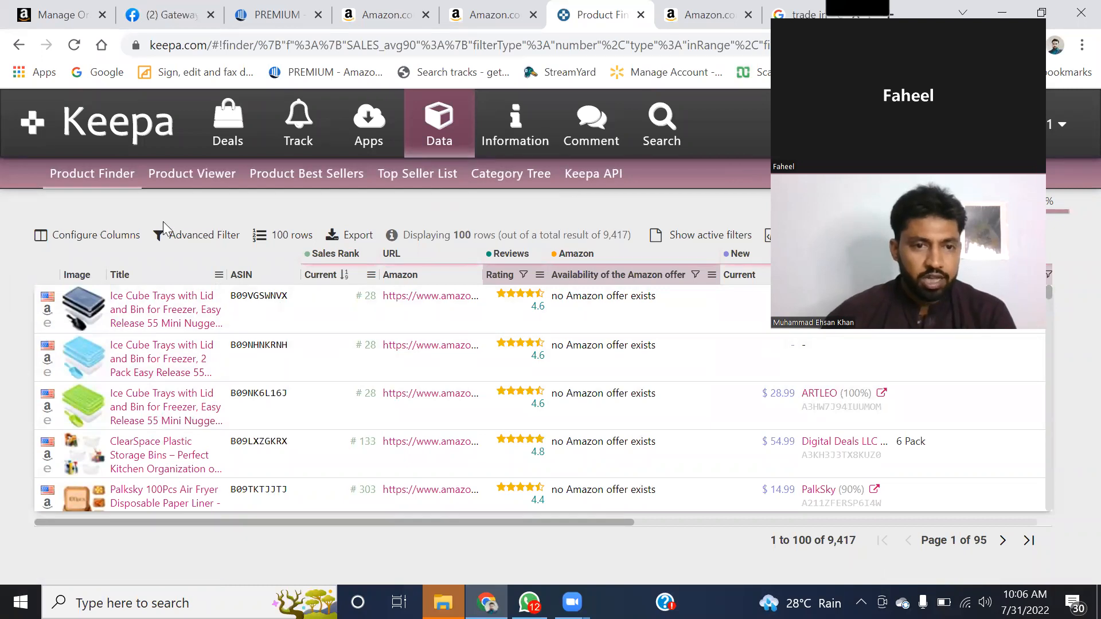
Export the results with all active columns in Excel (.xlsx) format and save KeepaExport-2022-07-31-ProductFinder to the Desktop.
click(332, 237)
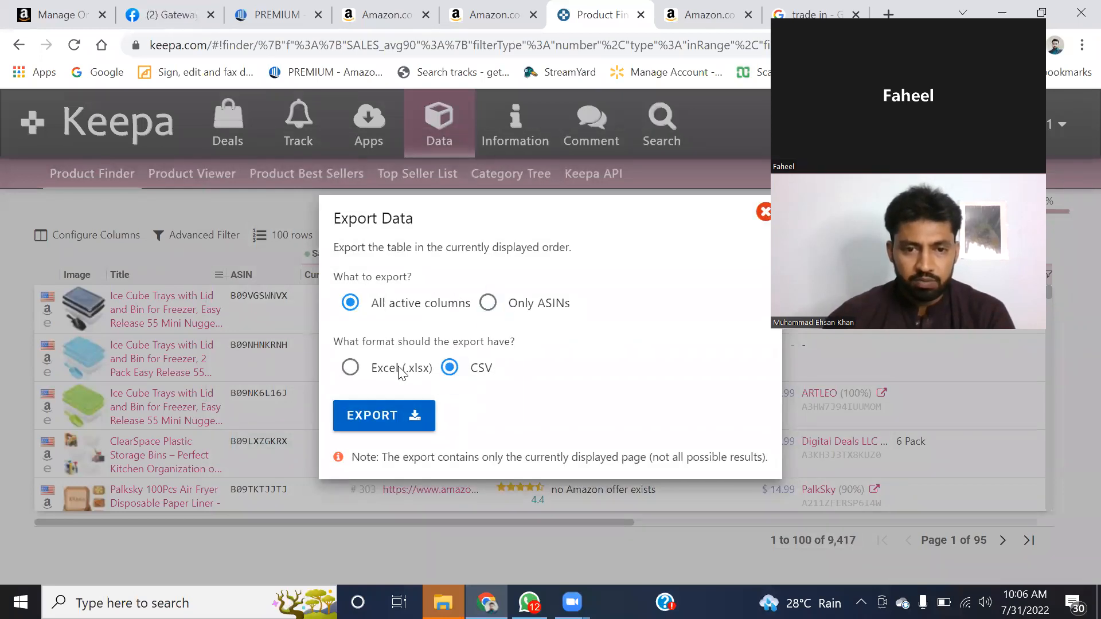
click(348, 366)
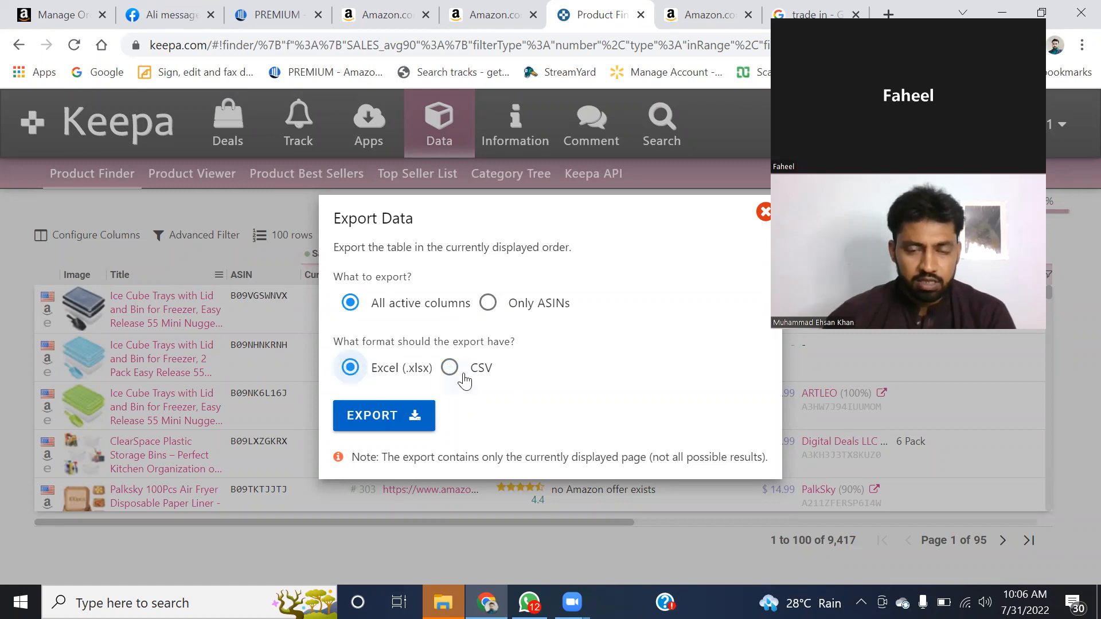
click(363, 412)
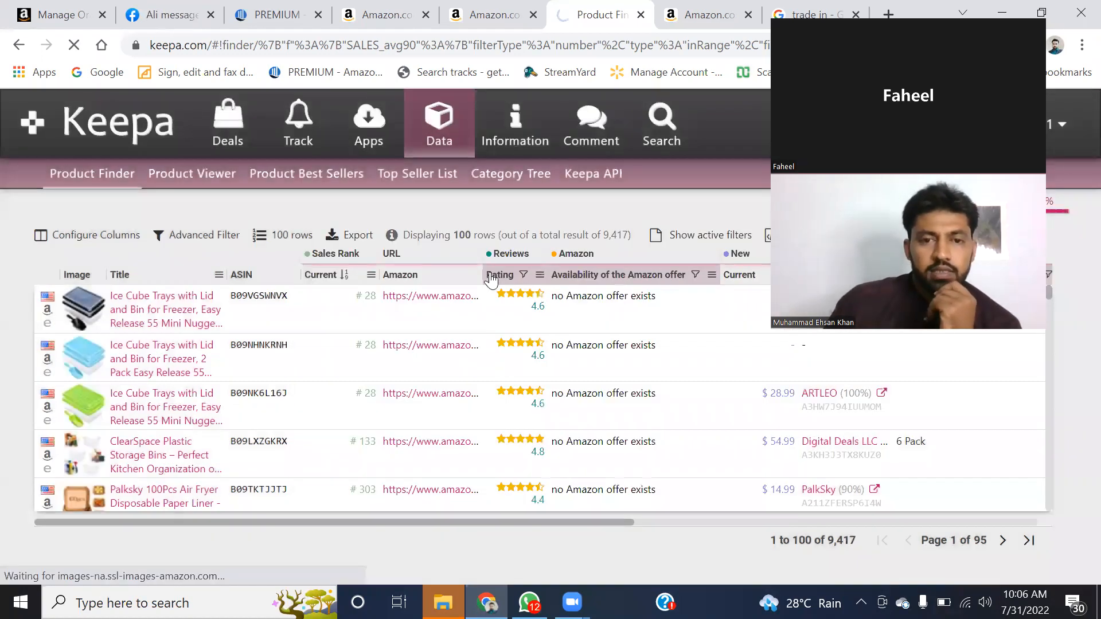
scroll(118, 140, up, 3)
click(82, 152)
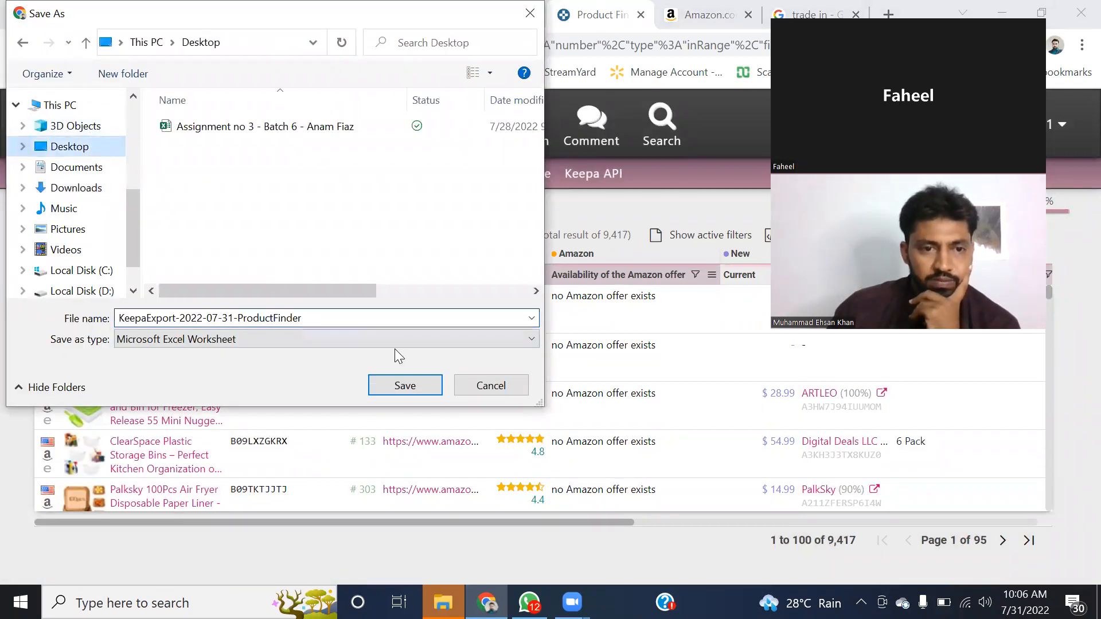
click(405, 386)
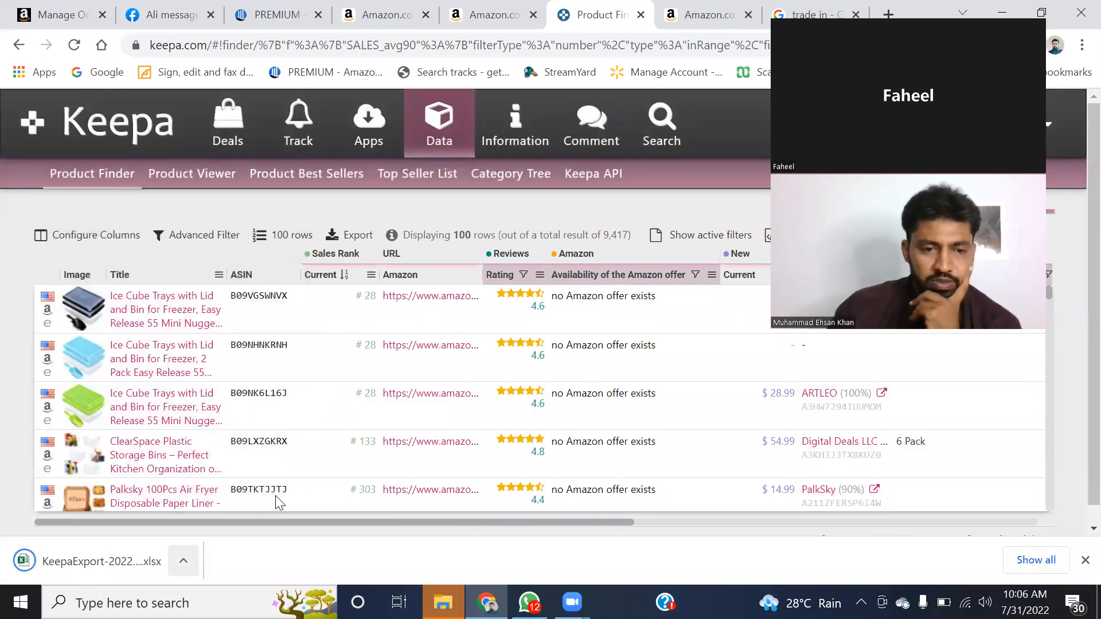
Open the downloaded KeepaExport workbook in Excel and narrow the Locale column.
click(184, 561)
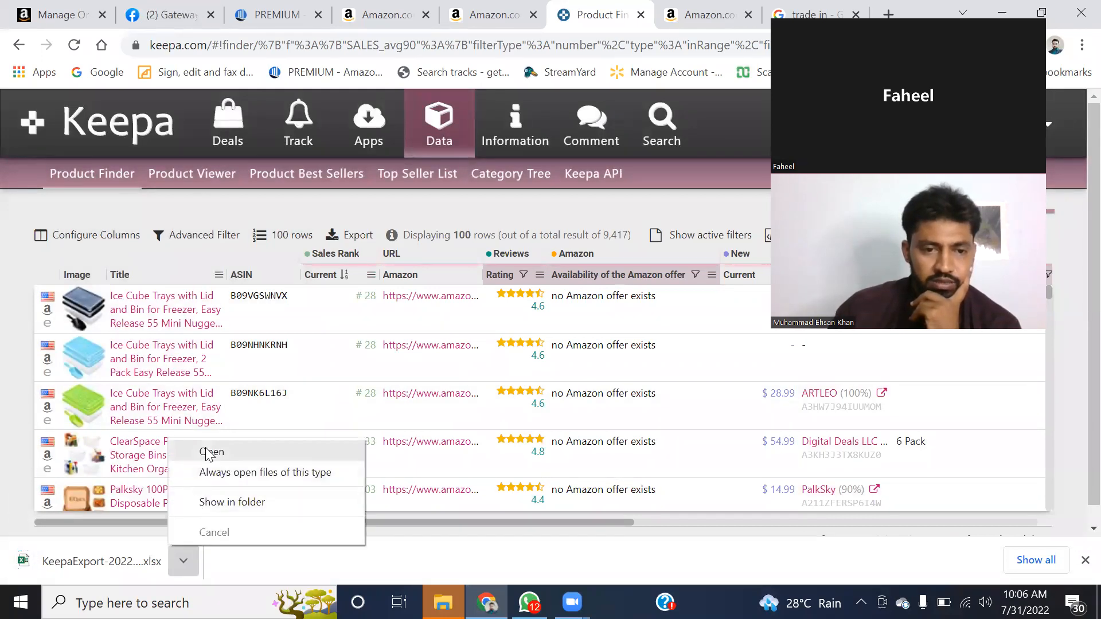
click(208, 453)
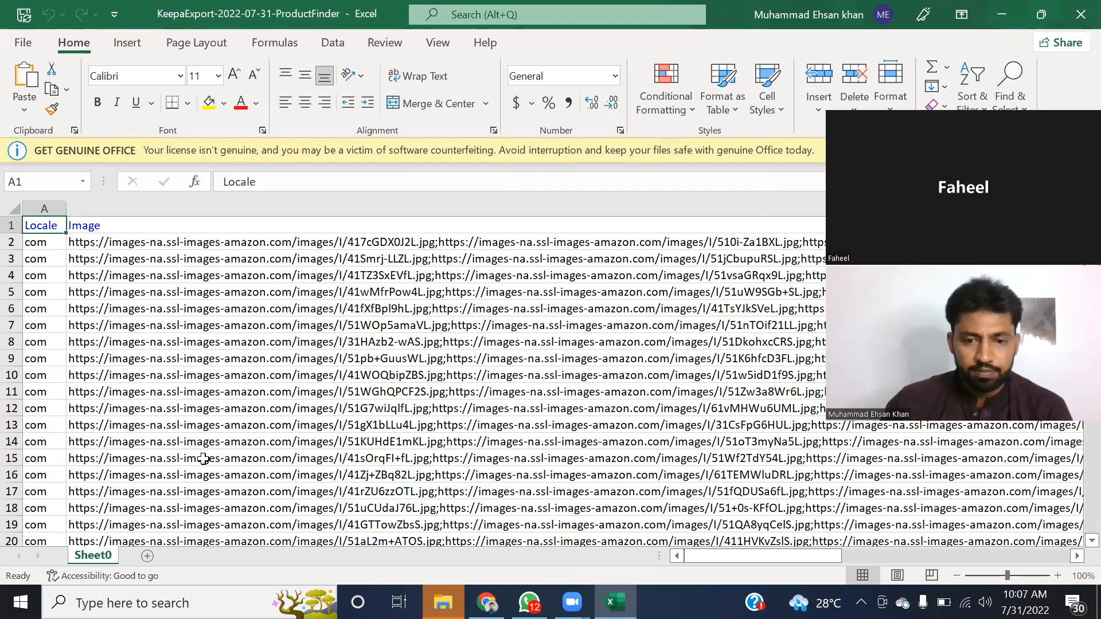
drag(66, 206, 62, 205)
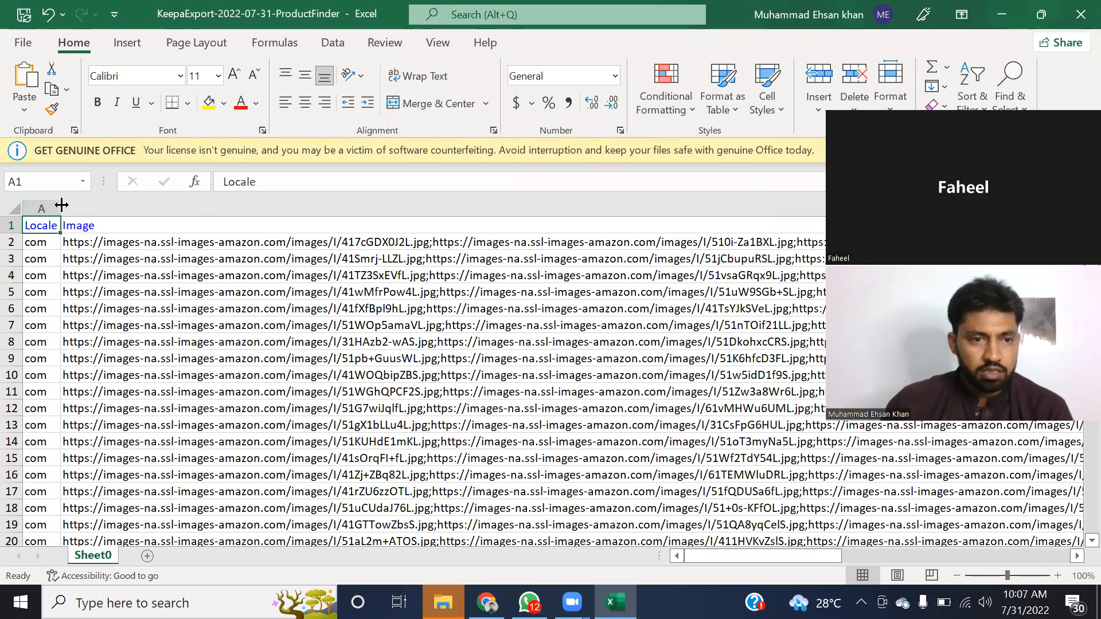
Look through the exported sheet's columns, from Image and Title across to the rating, price and Buy Box Seller data.
click(123, 224)
click(197, 275)
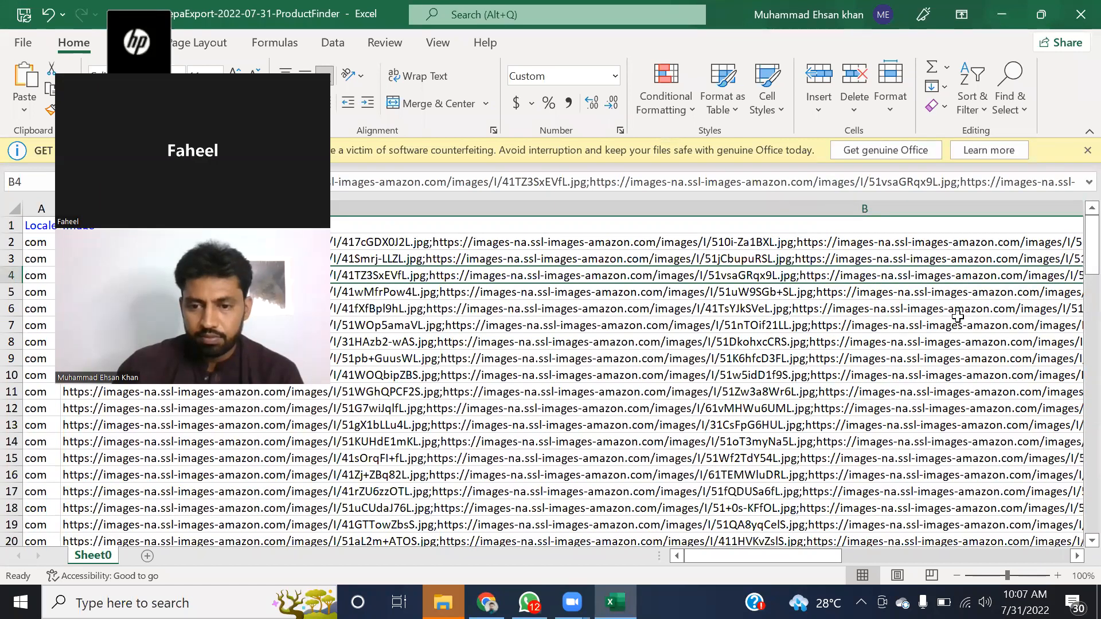
click(1077, 556)
click(1076, 556)
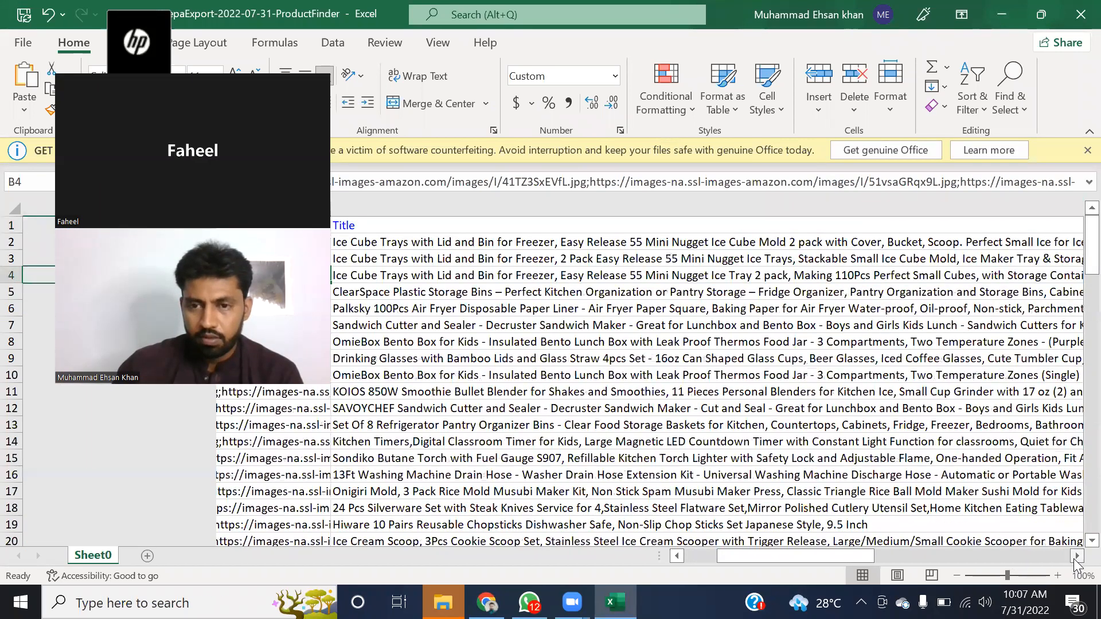
click(1077, 556)
scroll(1003, 566, left, 3)
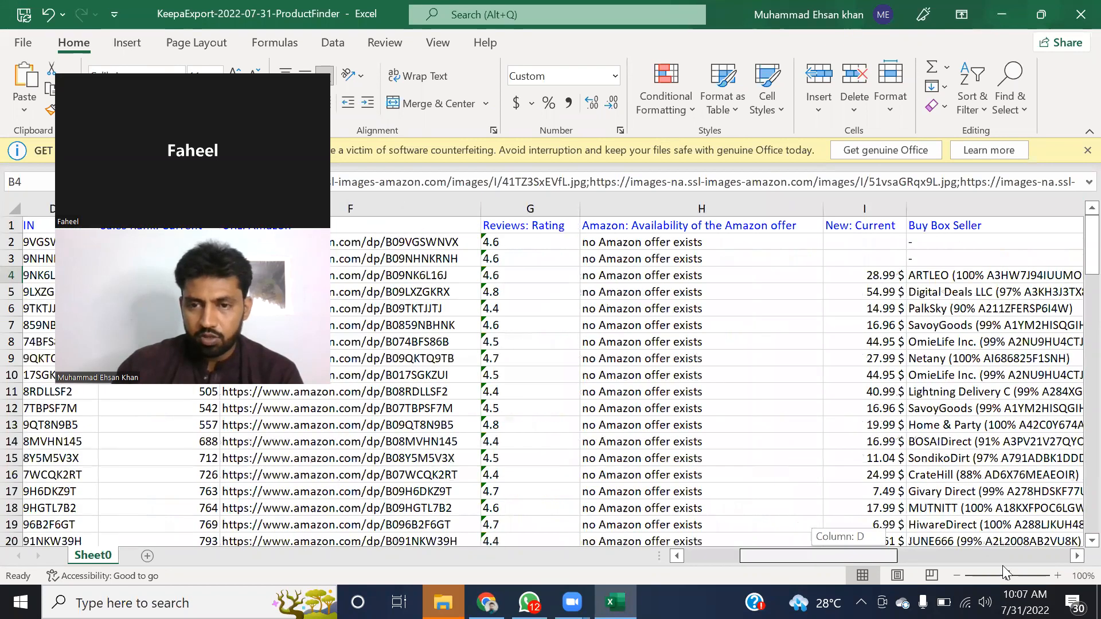
scroll(1002, 565, right, 2)
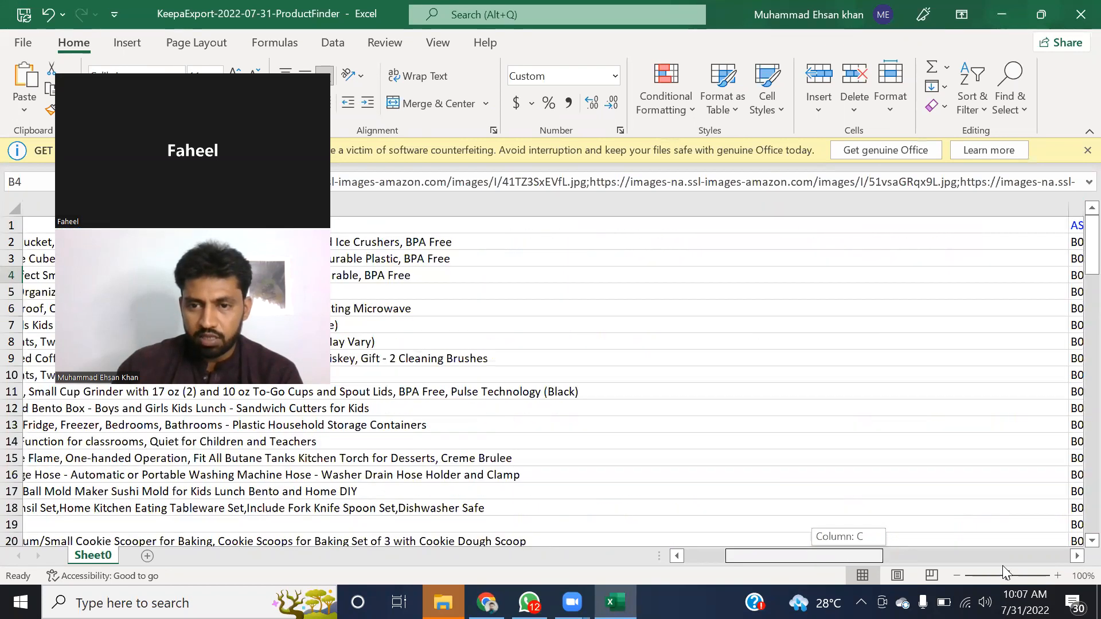
scroll(1002, 565, left, 3)
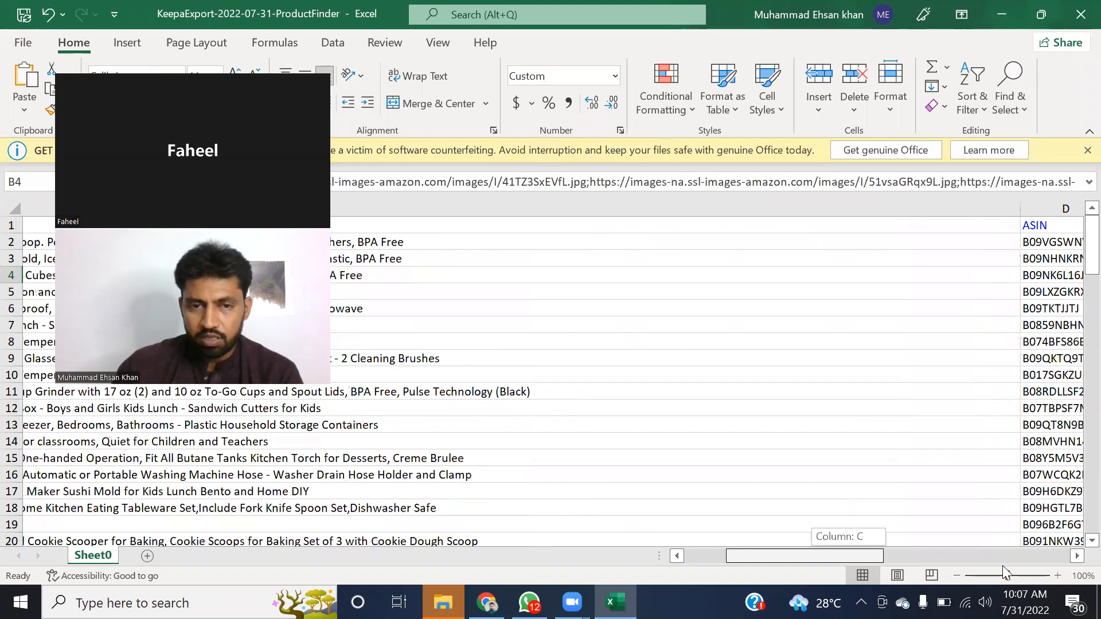
scroll(1002, 566, left, 2)
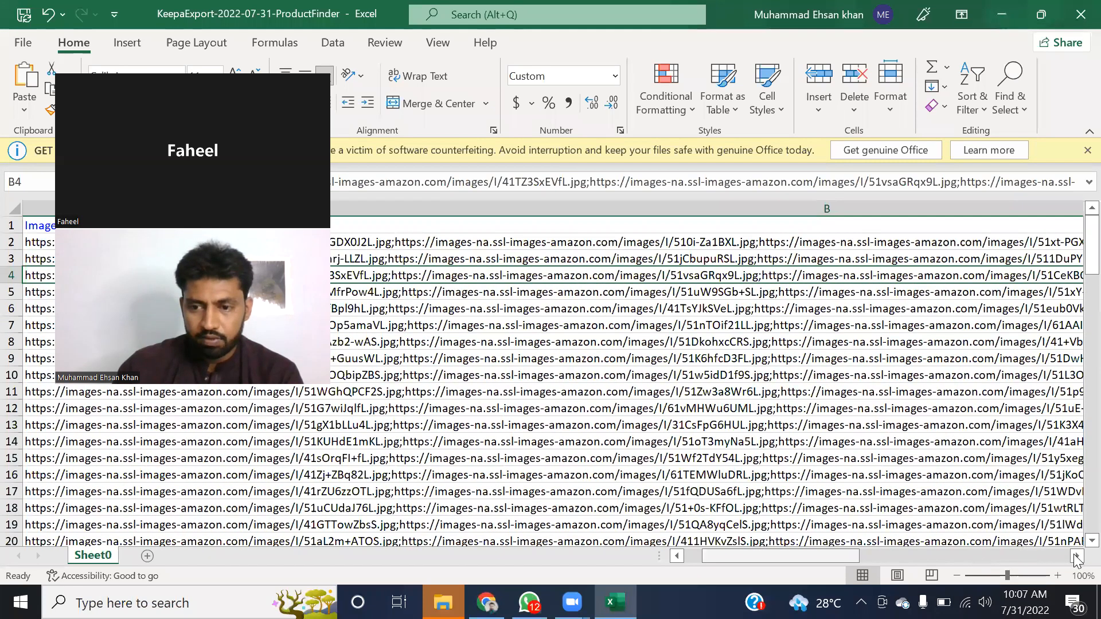
scroll(1063, 555, right, 1)
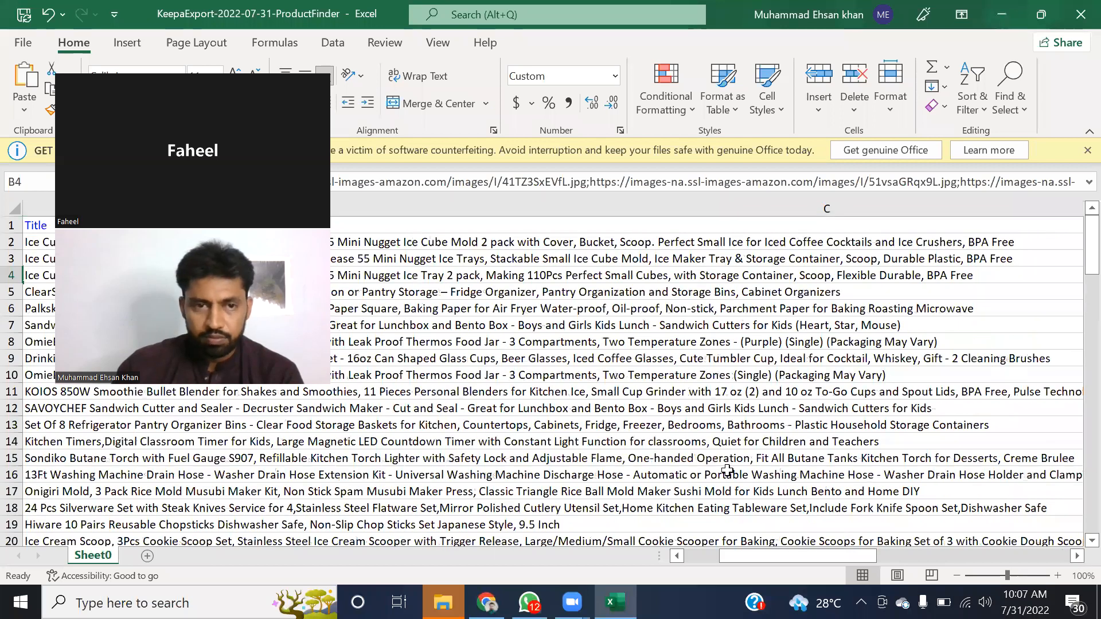
drag(193, 73, 863, 54)
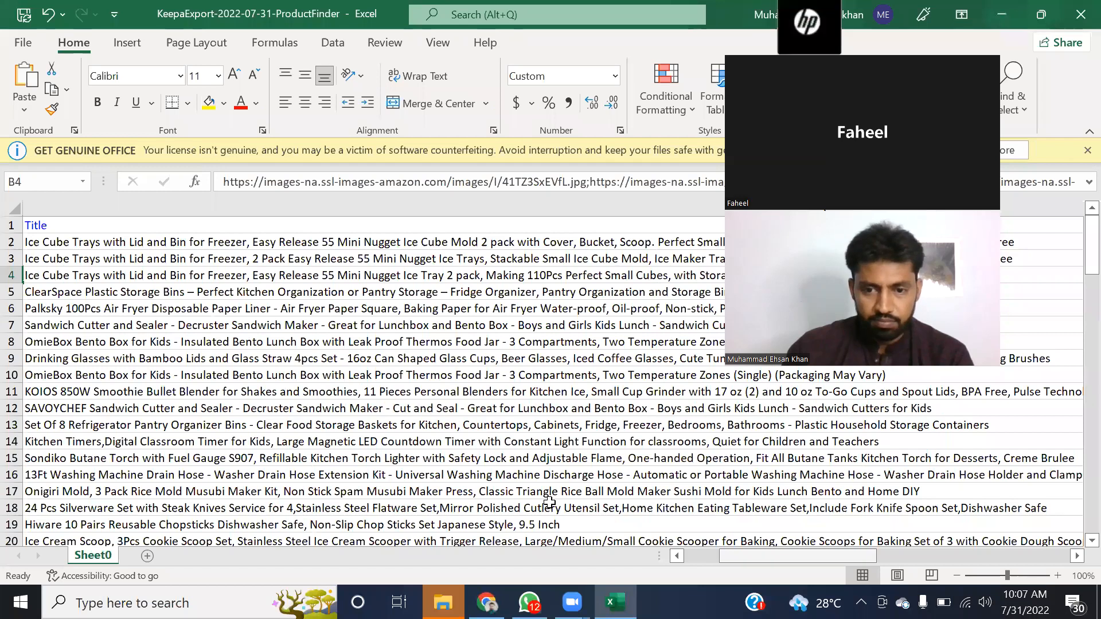
scroll(549, 502, left, 1)
scroll(549, 502, left, 1)
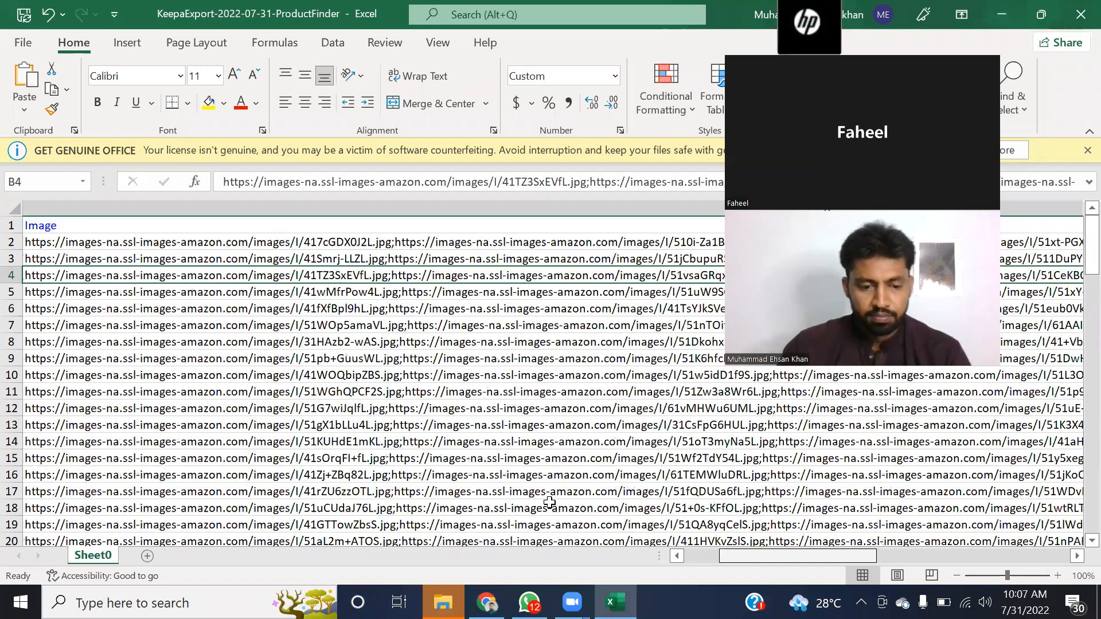
scroll(550, 503, right, 1)
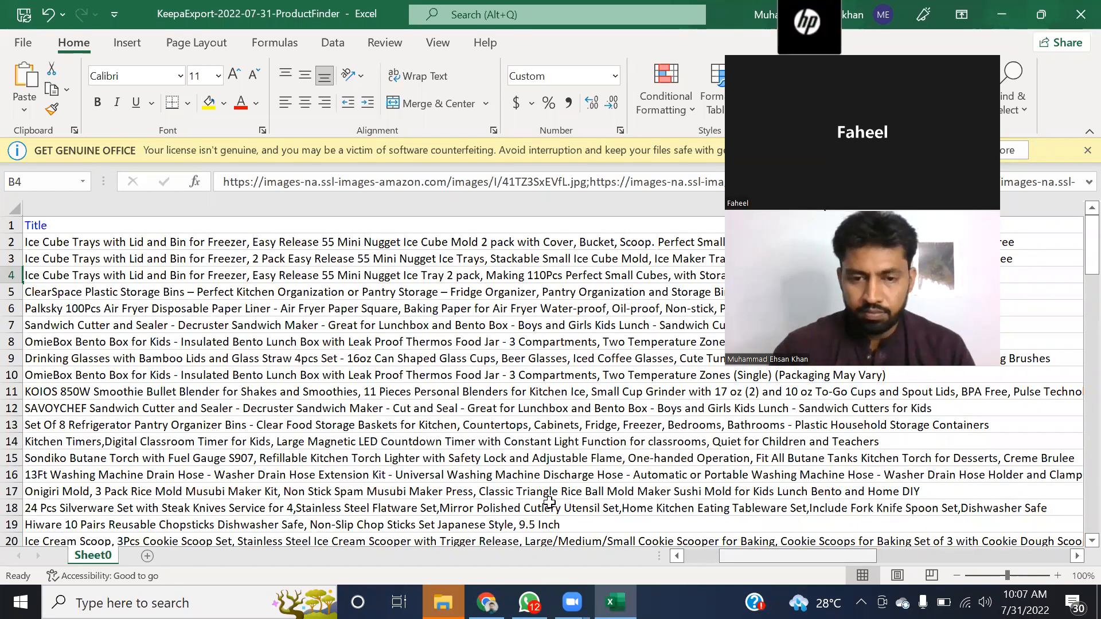
scroll(549, 502, left, 1)
scroll(549, 502, left, 1)
key(ctrl+minus)
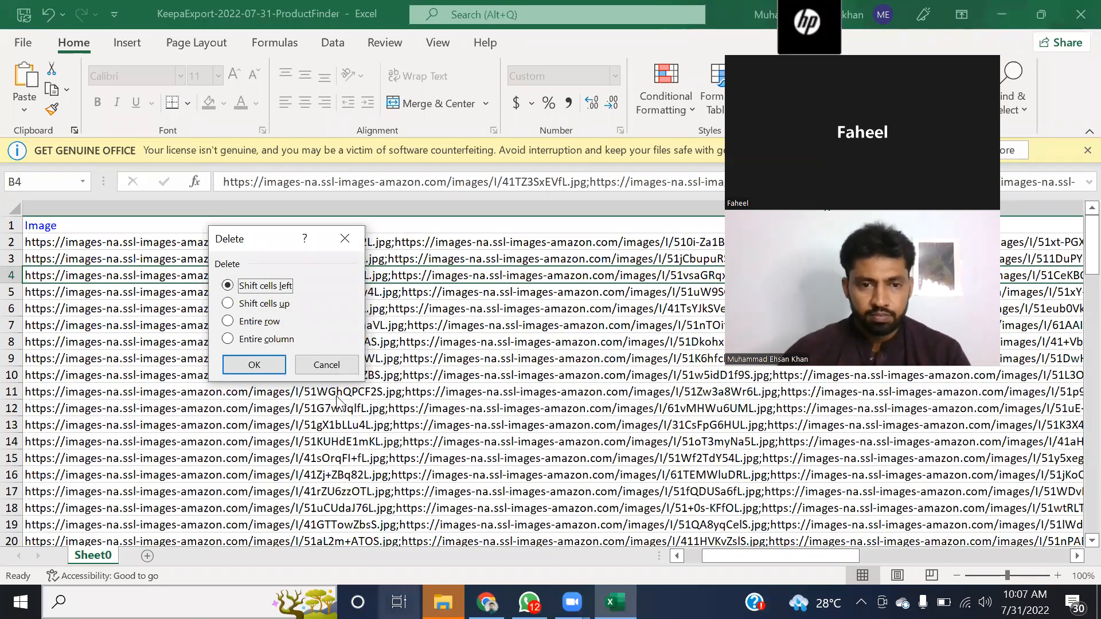
click(329, 367)
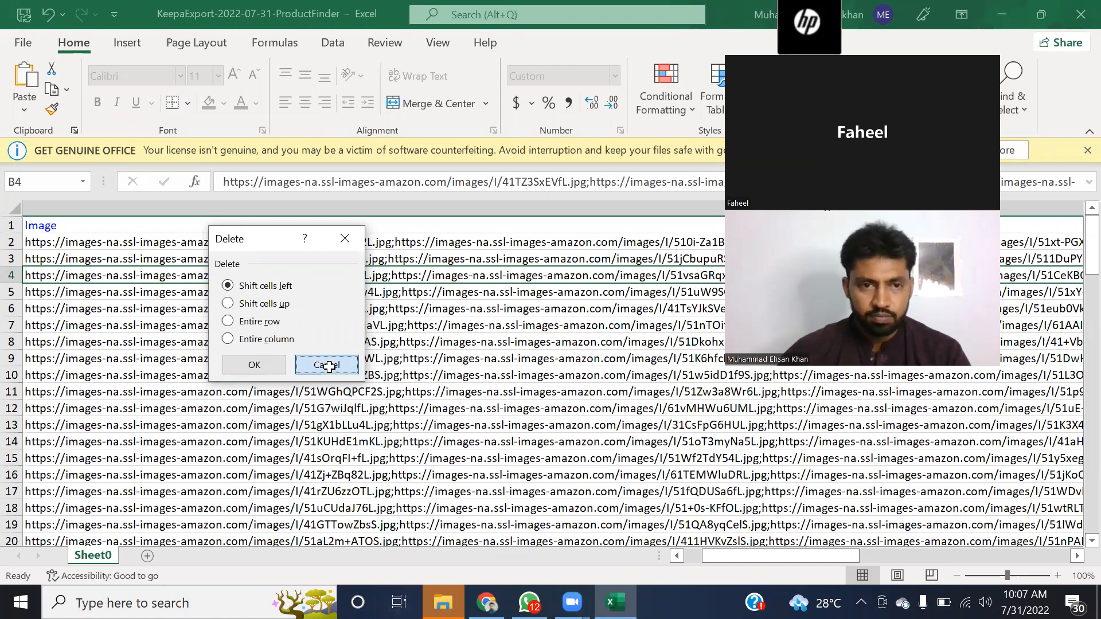
key(ctrl+minus)
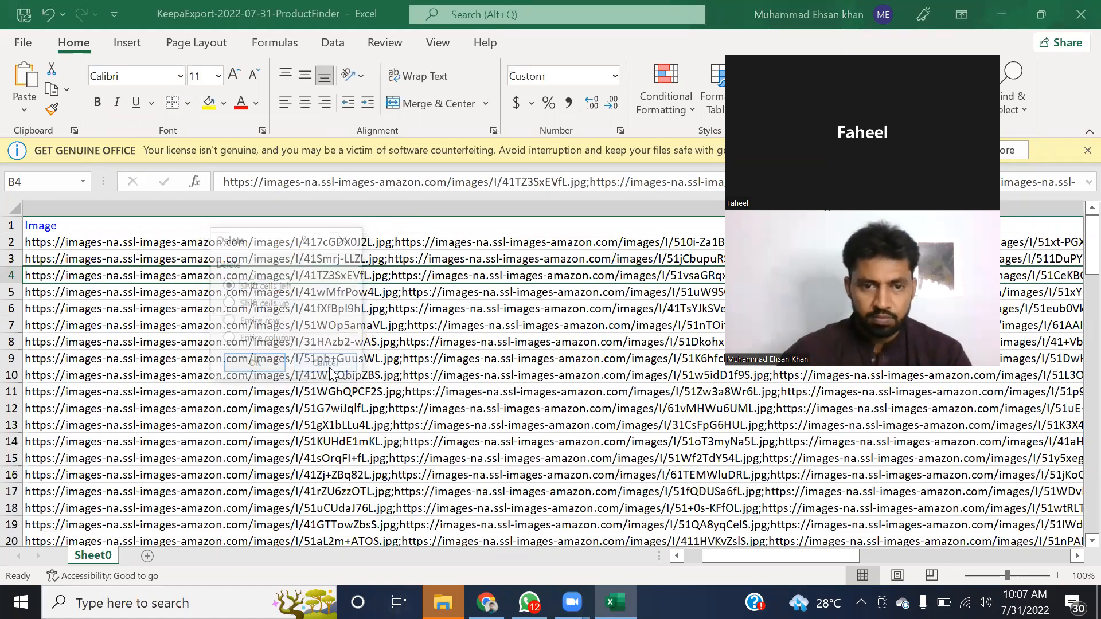
click(328, 365)
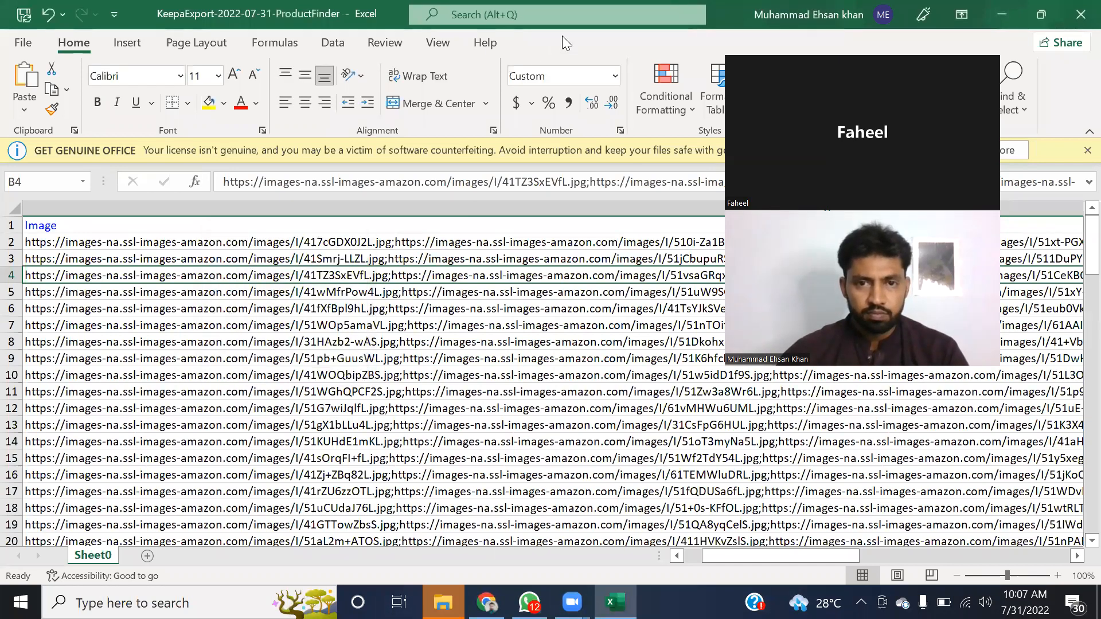
key(ctrl+minus)
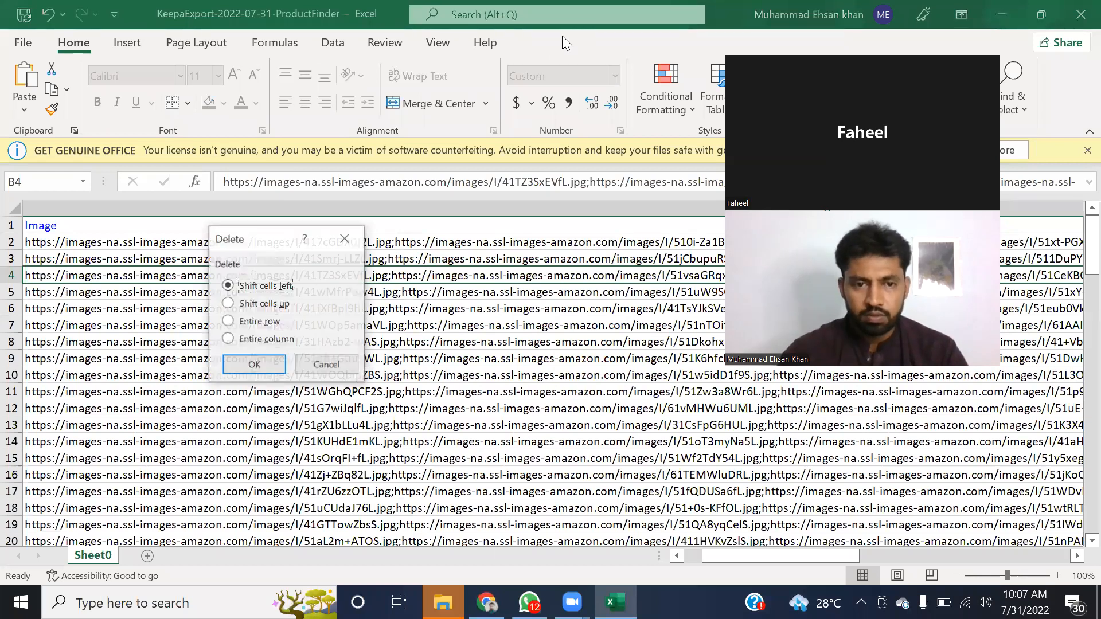
click(344, 237)
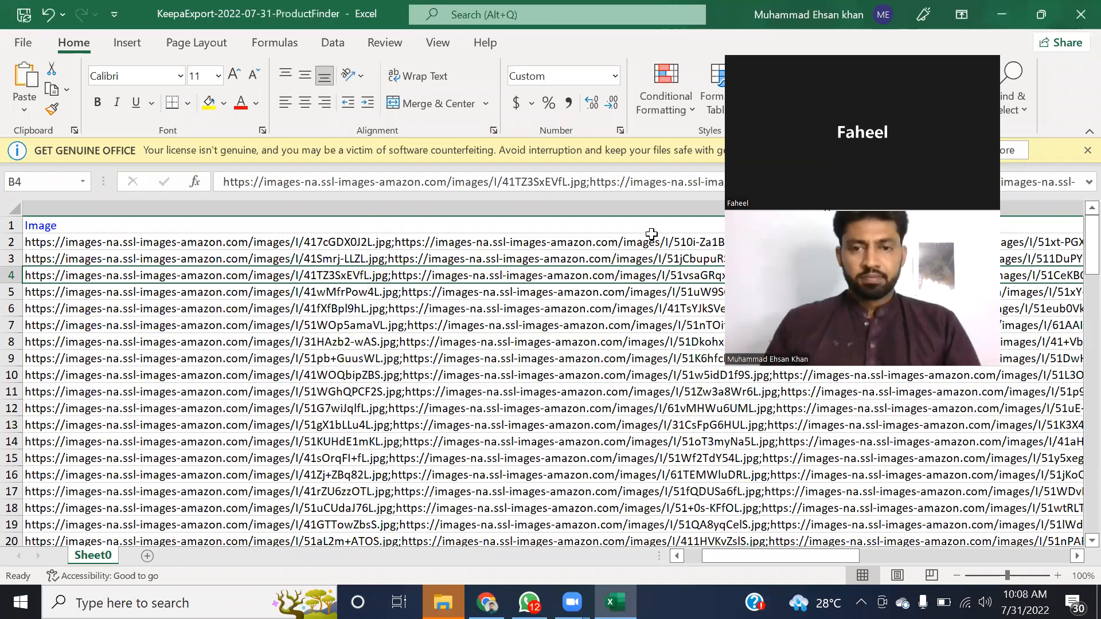
Delete the entire Image column from the exported sheet.
click(467, 225)
click(403, 290)
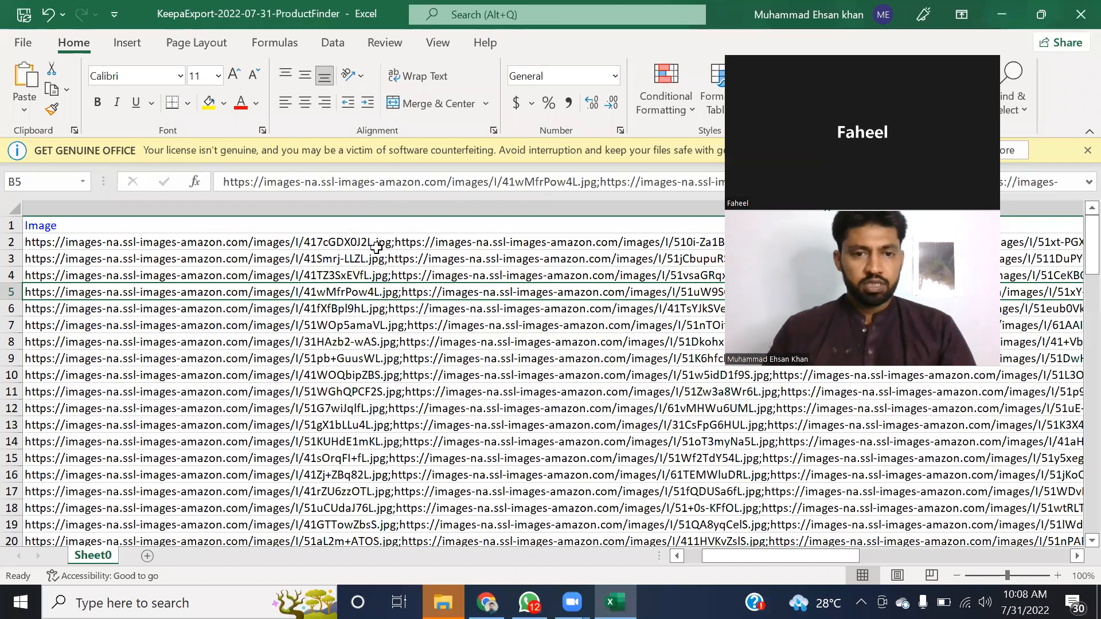
click(356, 204)
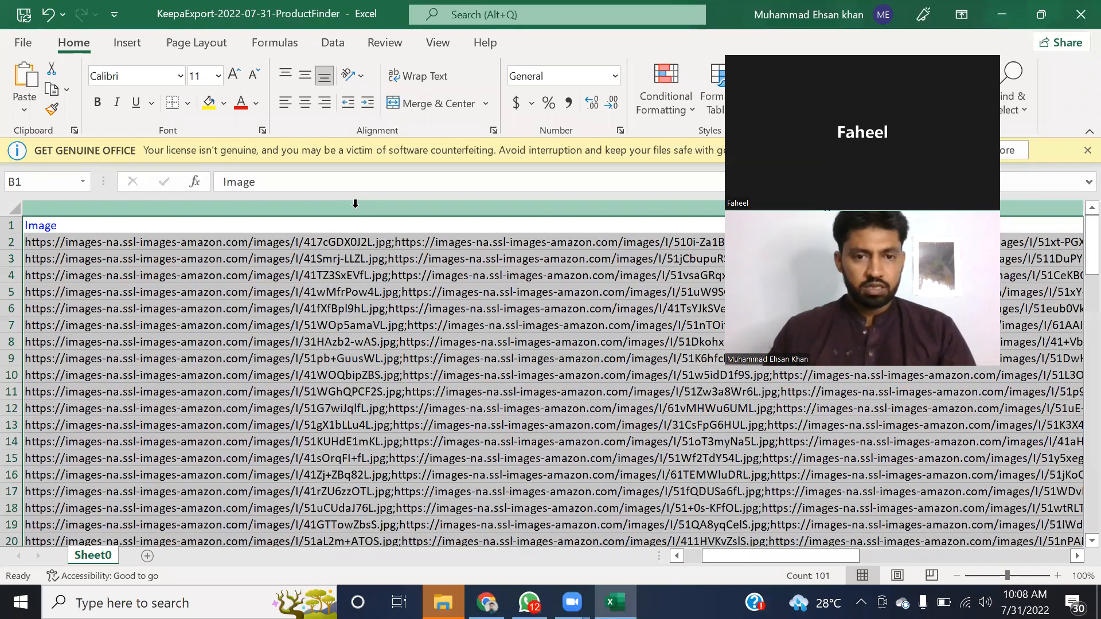
right_click(356, 207)
click(401, 379)
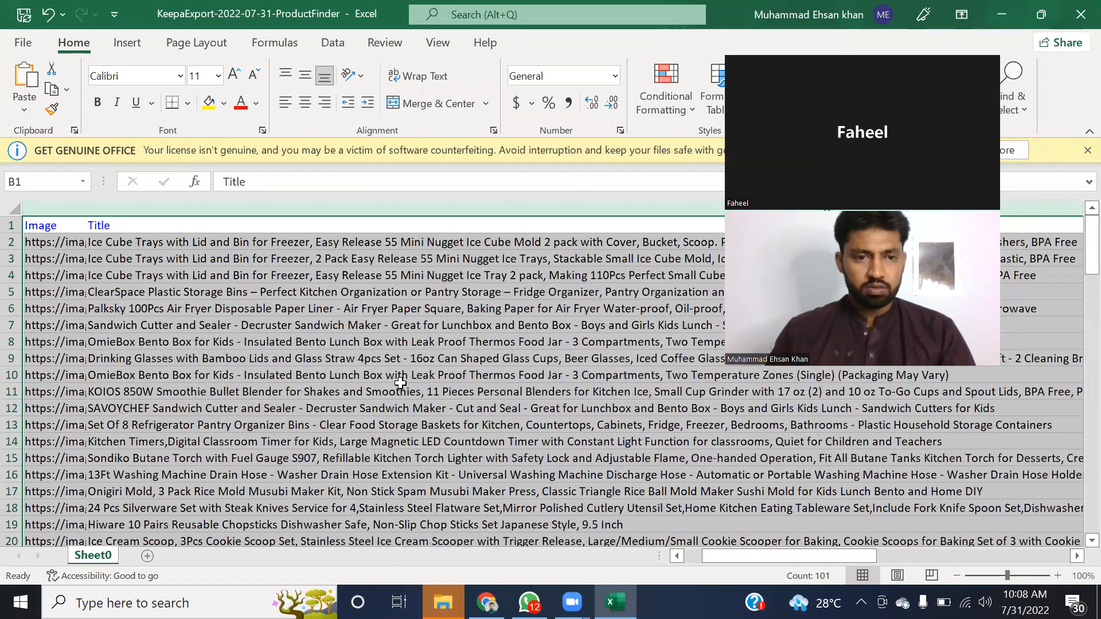
drag(374, 414, 373, 417)
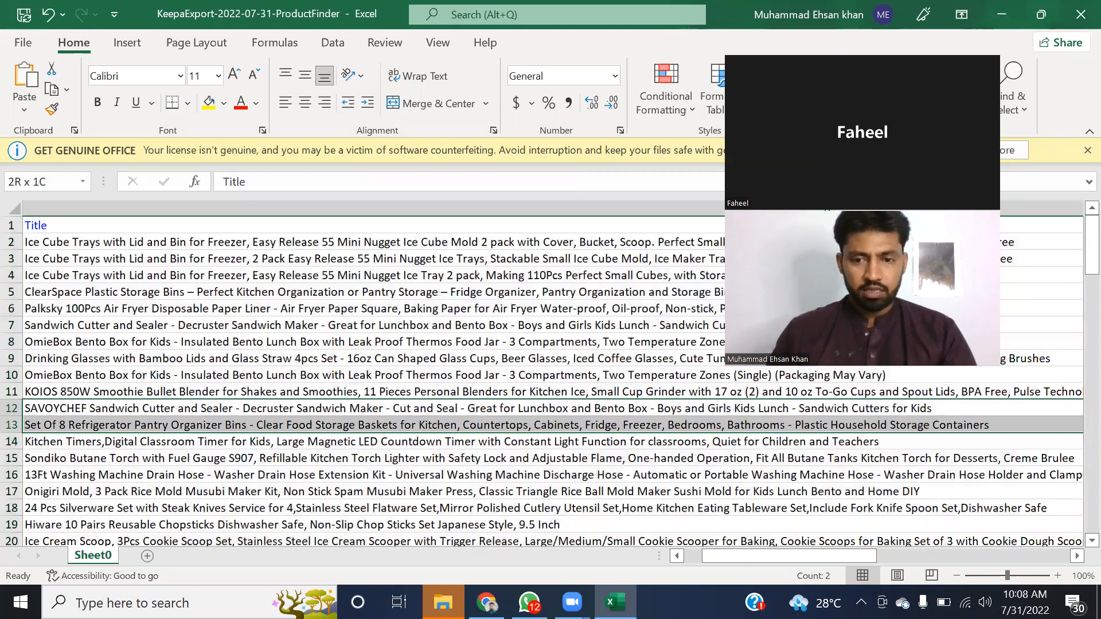
Delete the entire Locale column so the exported sheet starts with the Title column.
drag(786, 556, 767, 556)
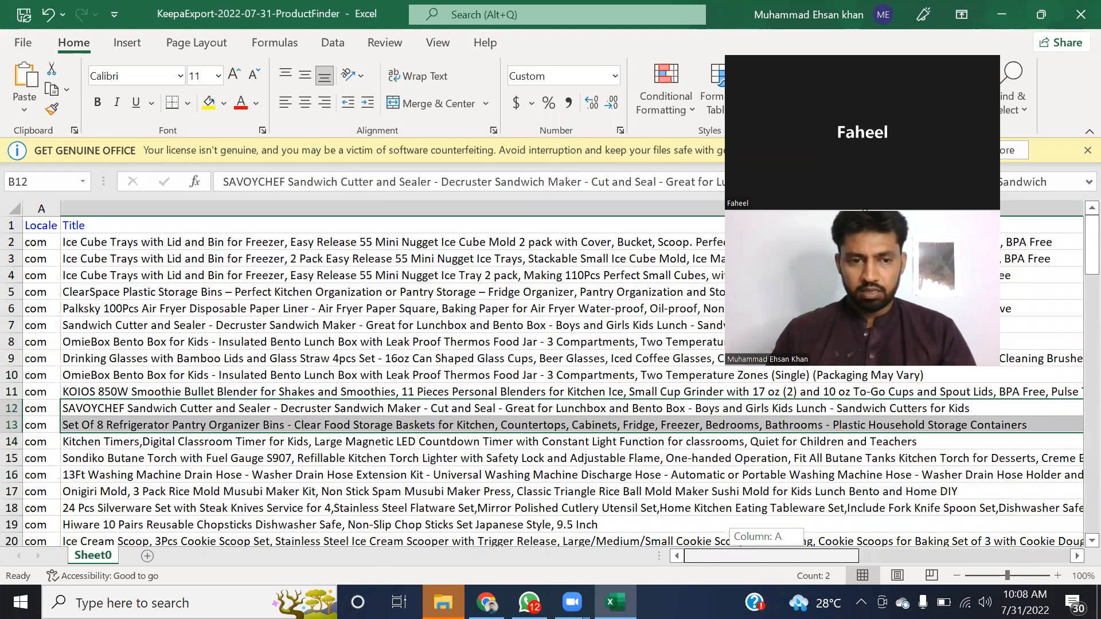
click(39, 201)
right_click(39, 202)
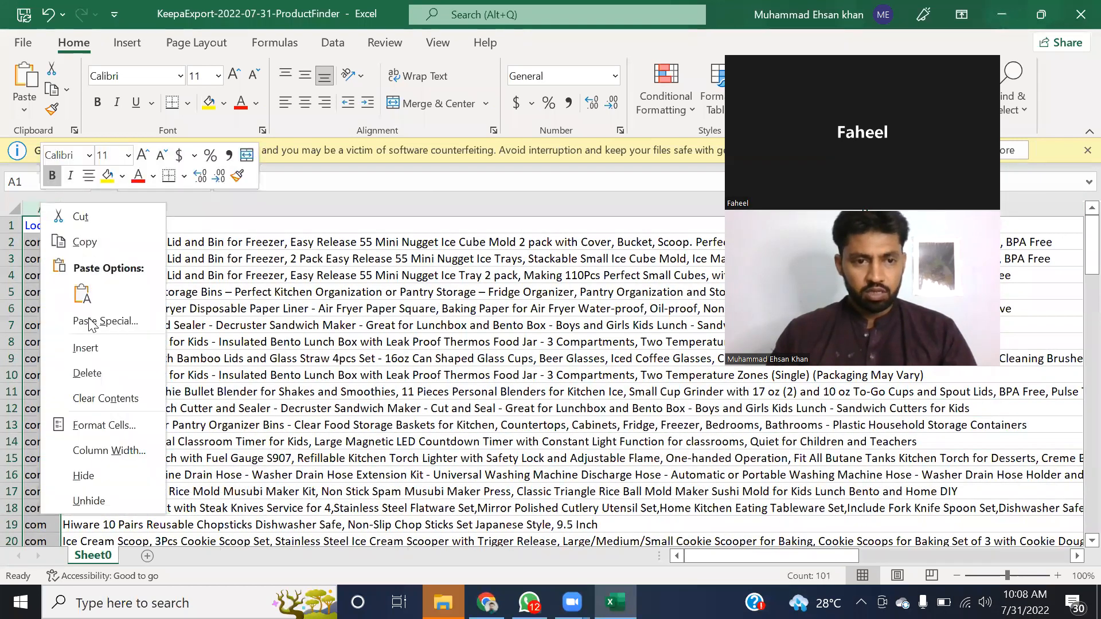
click(91, 373)
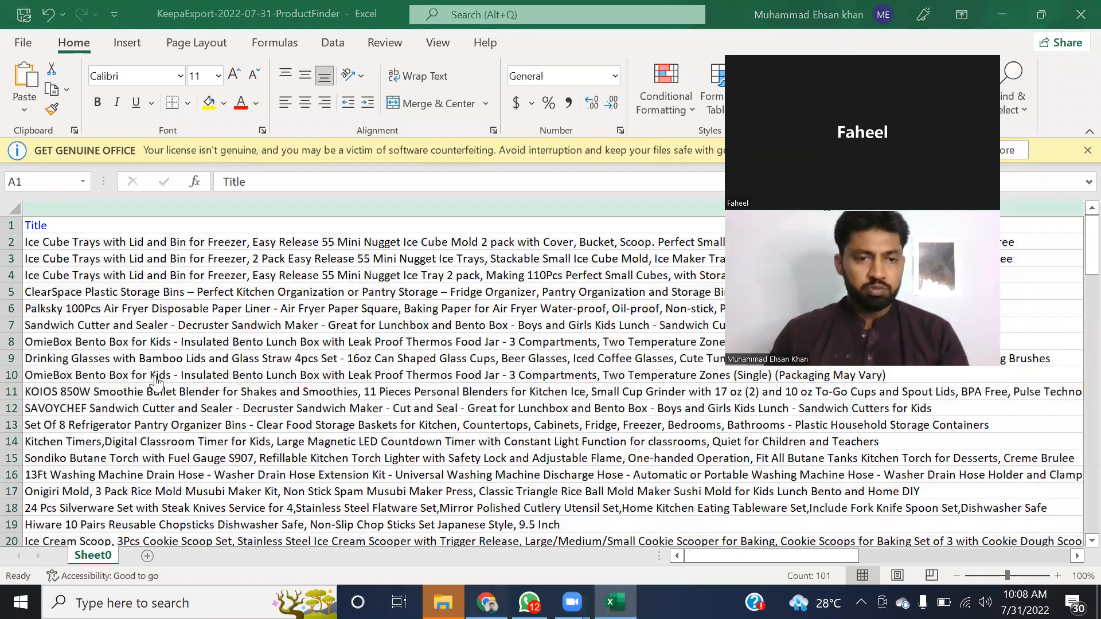
Switch back to Keepa and configure the result columns, hiding Amazon: 180 days avg. and showing Amazon: 90 days avg.
key(alt+Tab)
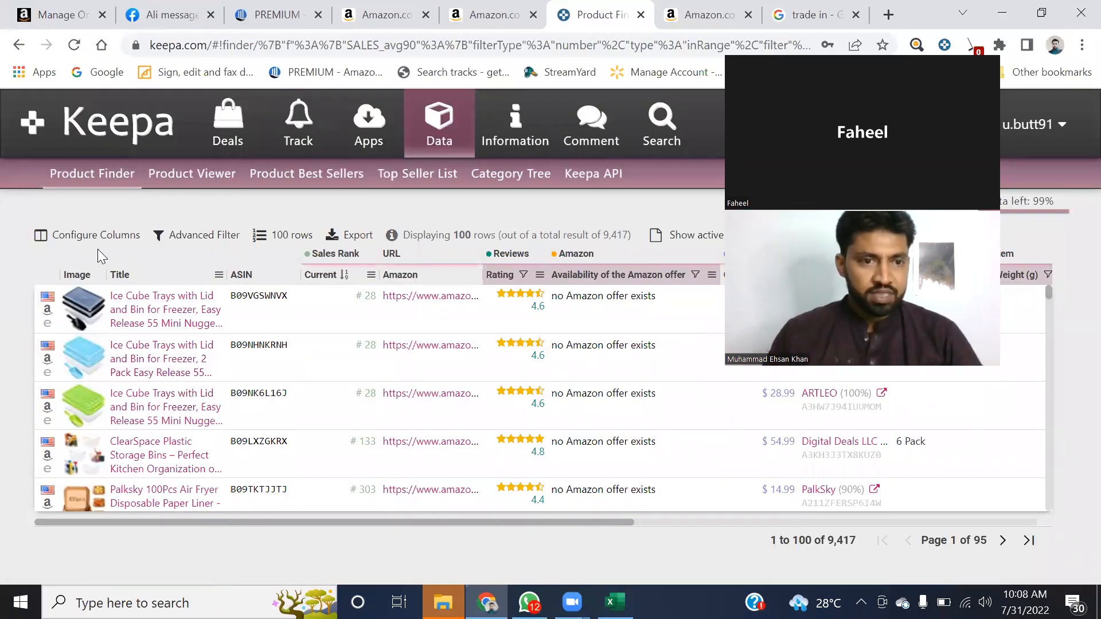
click(105, 236)
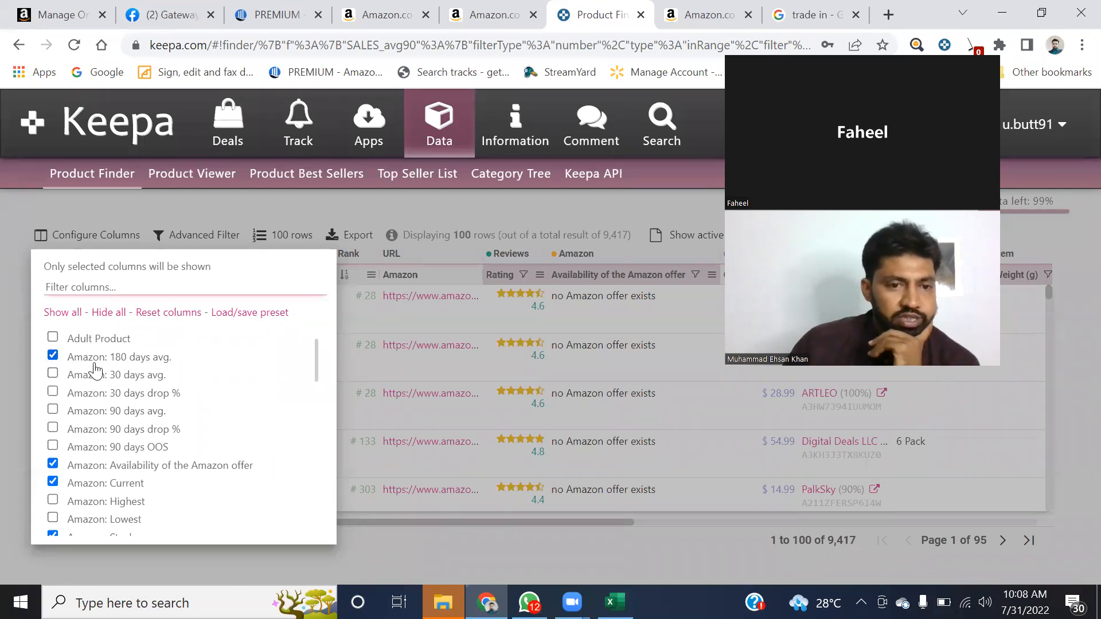
click(53, 356)
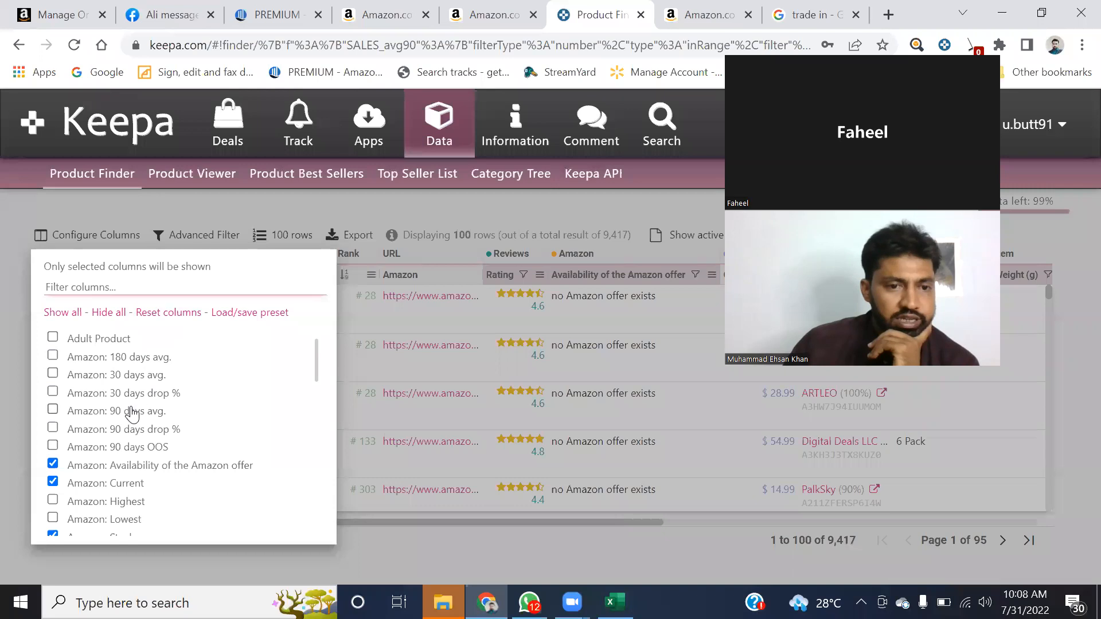
click(53, 410)
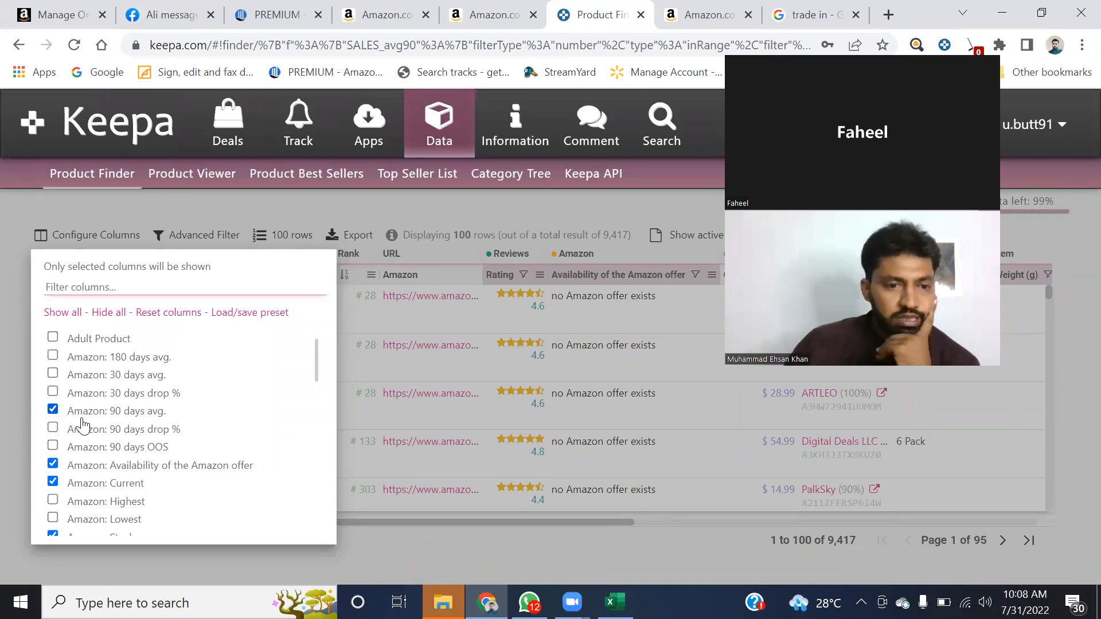
Review the Amazon and Buy Box entries in the column list, and hide the Buy Box: Unqualified column.
scroll(81, 423, down, 4)
scroll(78, 396, up, 3)
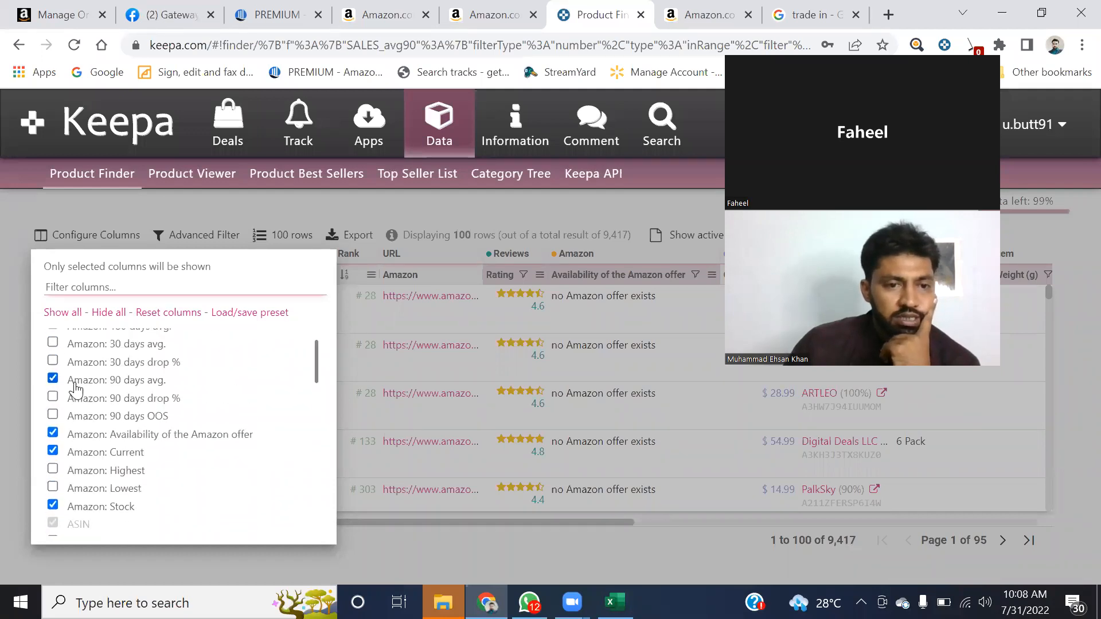
scroll(77, 390, up, 1)
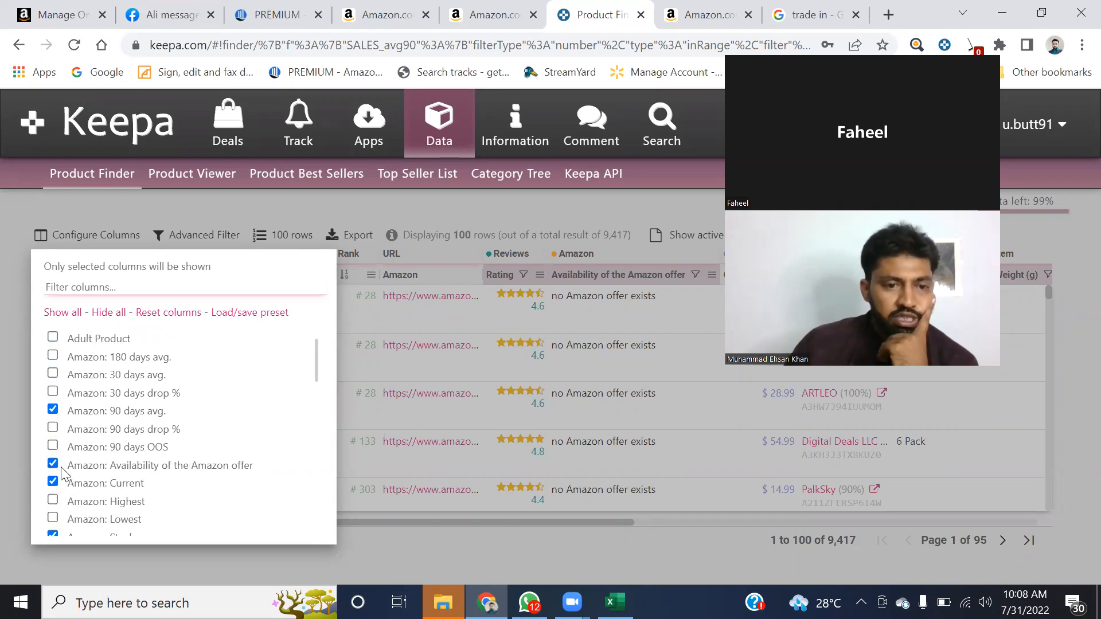
scroll(123, 462, down, 3)
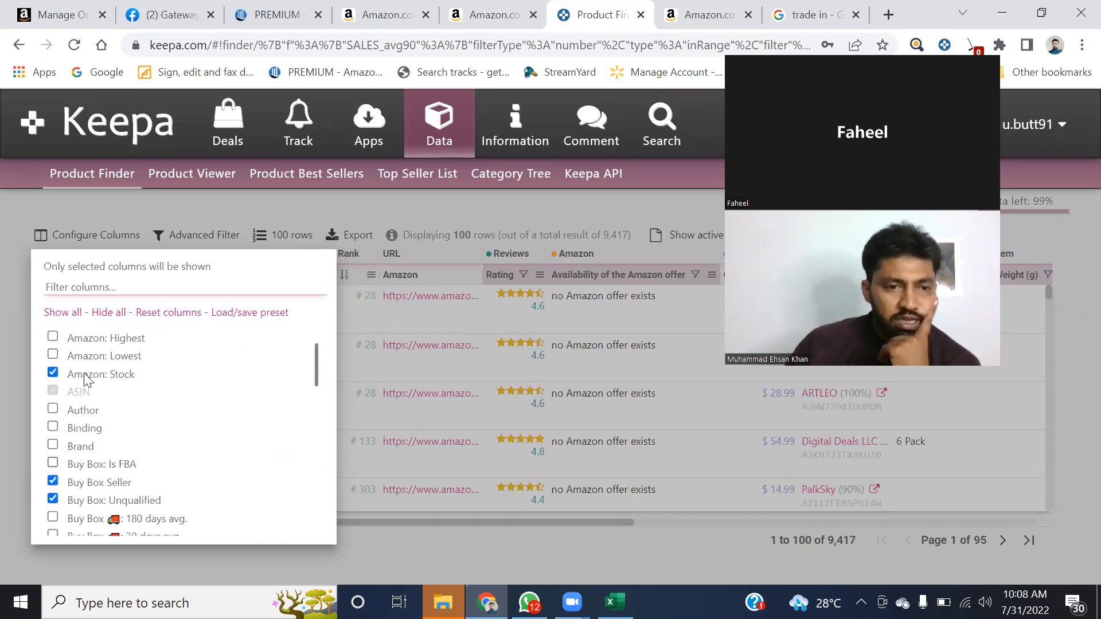
scroll(101, 383, up, 3)
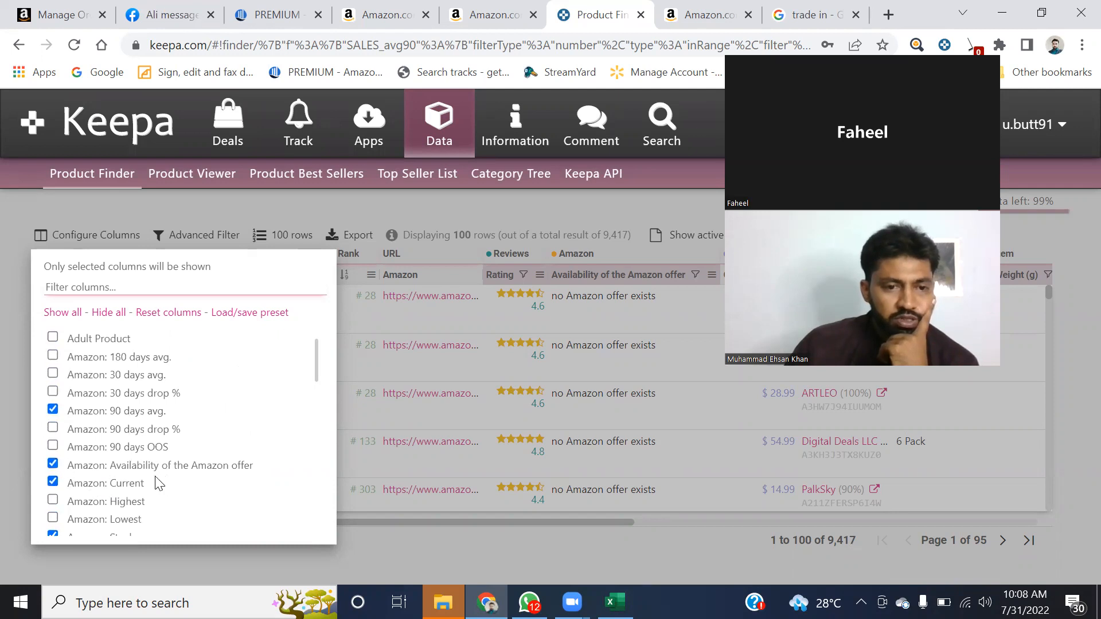
scroll(114, 493, down, 6)
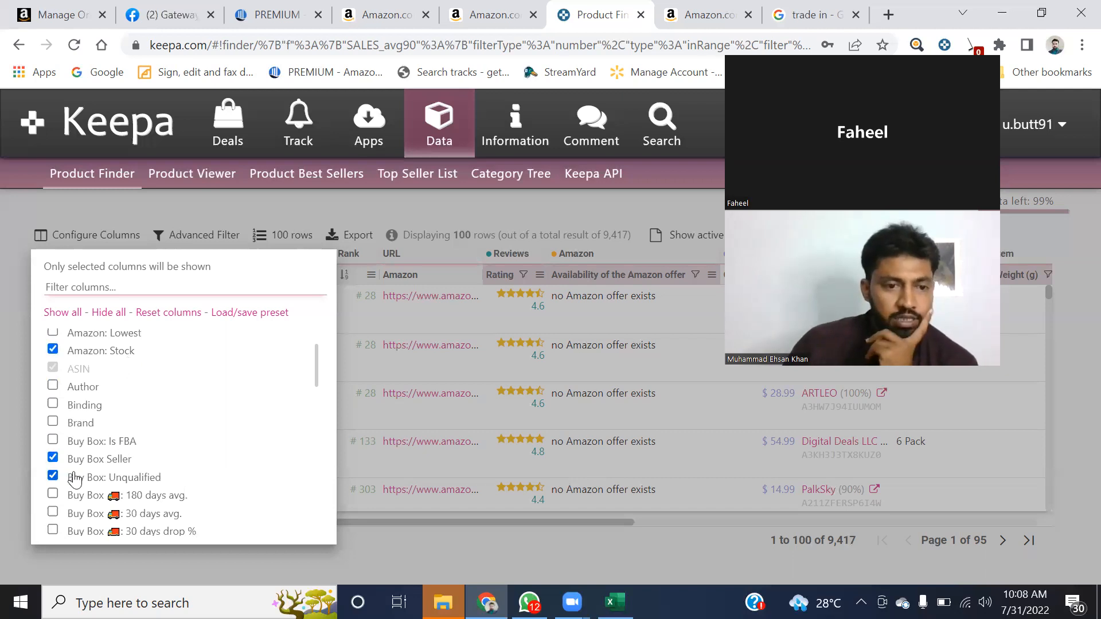
scroll(123, 465, down, 5)
scroll(138, 487, up, 5)
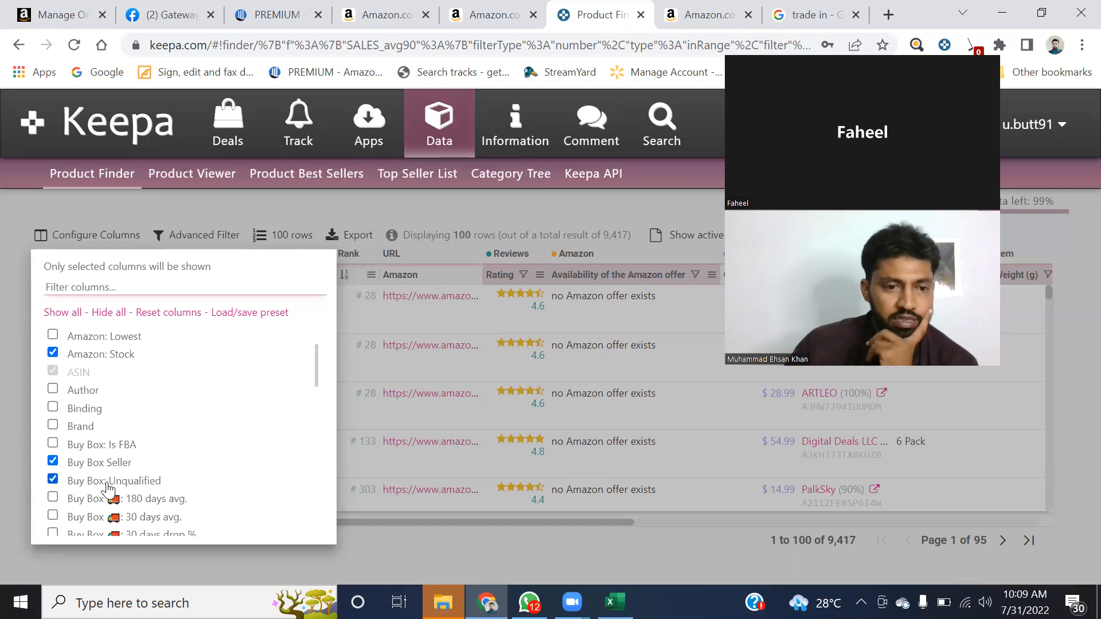
scroll(108, 489, down, 7)
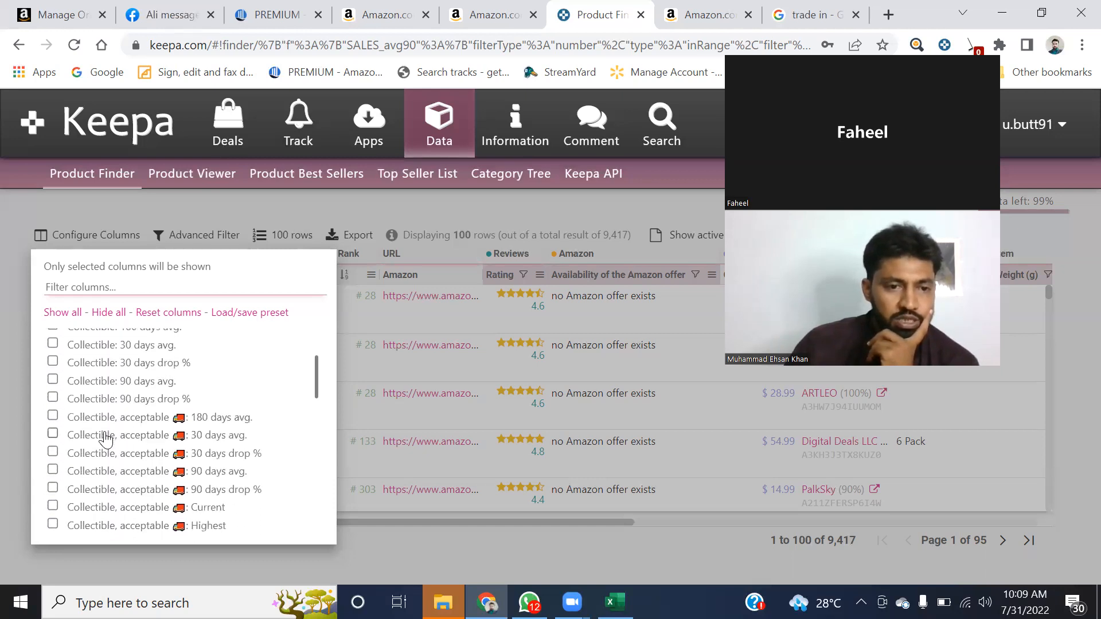
scroll(106, 439, up, 10)
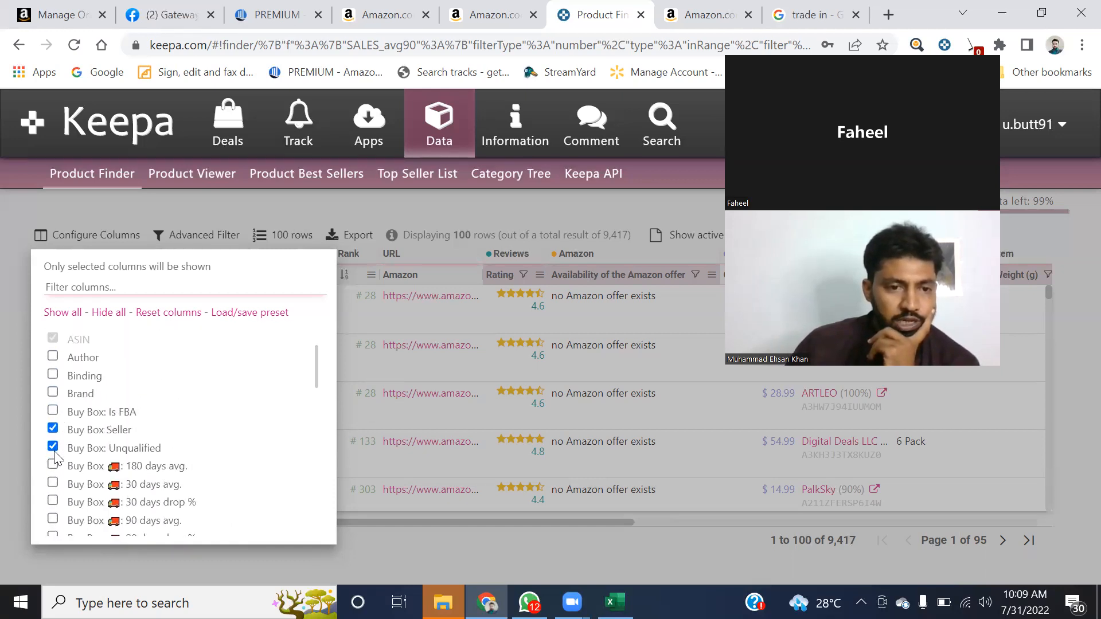
scroll(143, 449, down, 8)
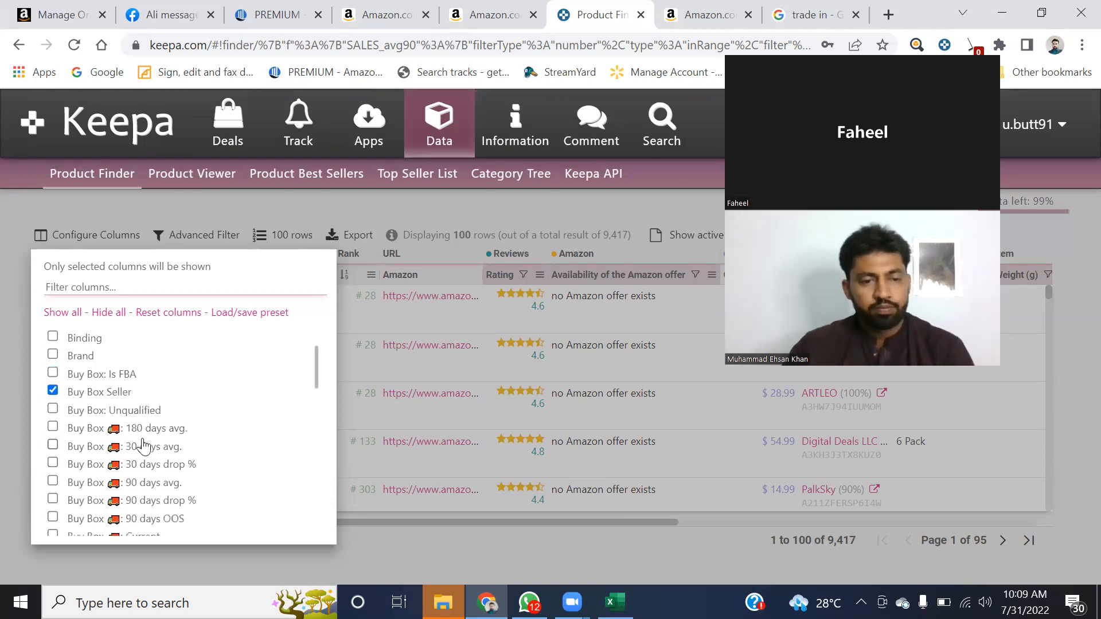
Try hiding the Image column from the Product Finder results, and show it again.
scroll(142, 443, down, 5)
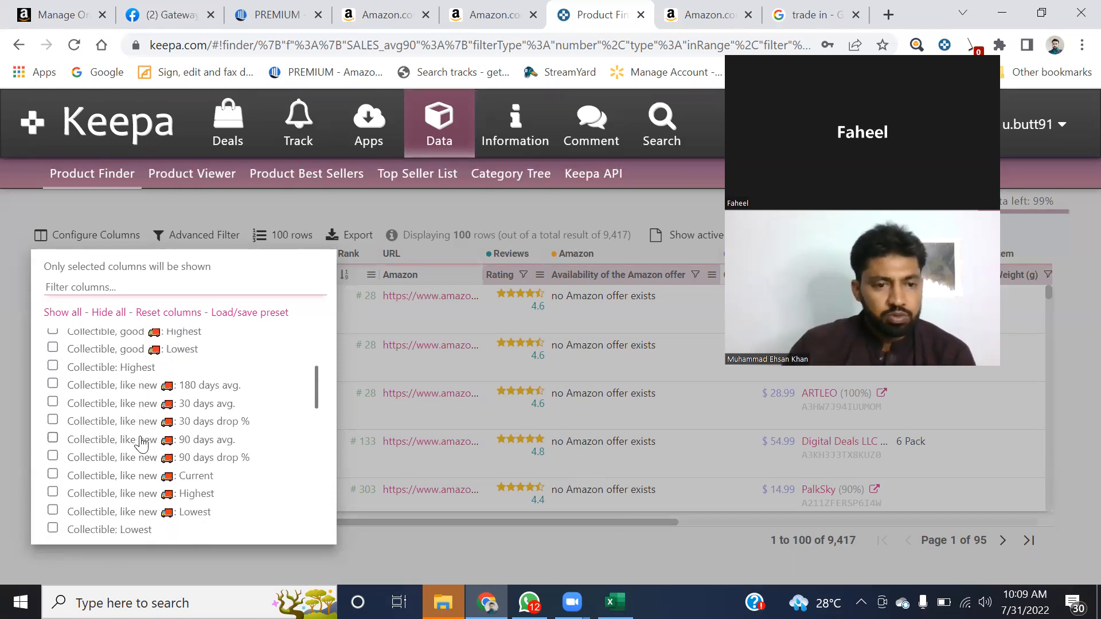
scroll(143, 442, down, 10)
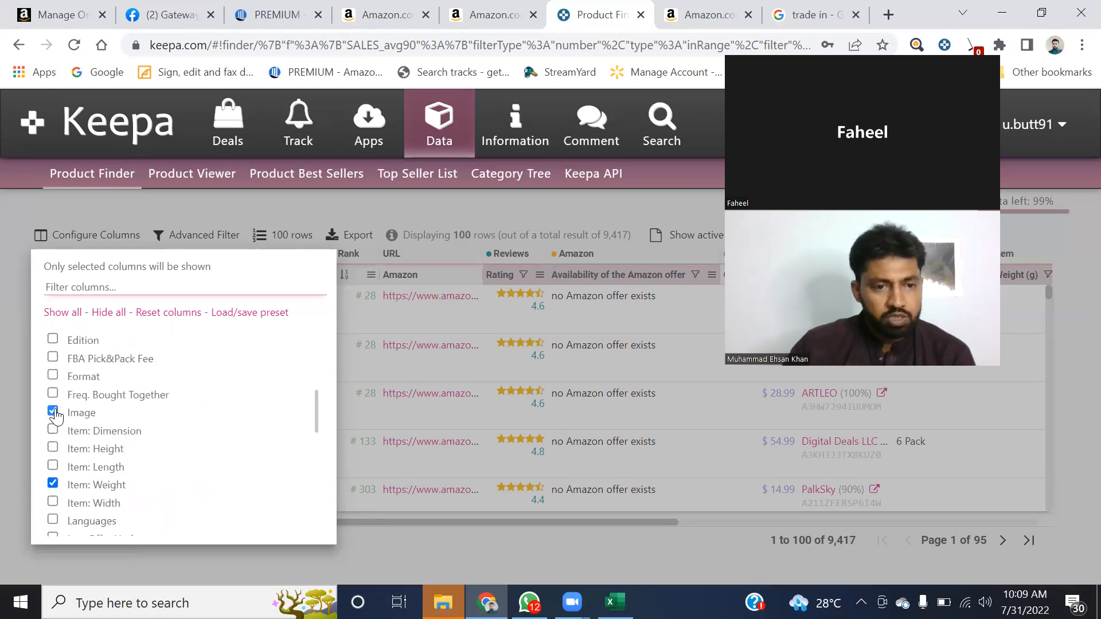
click(53, 412)
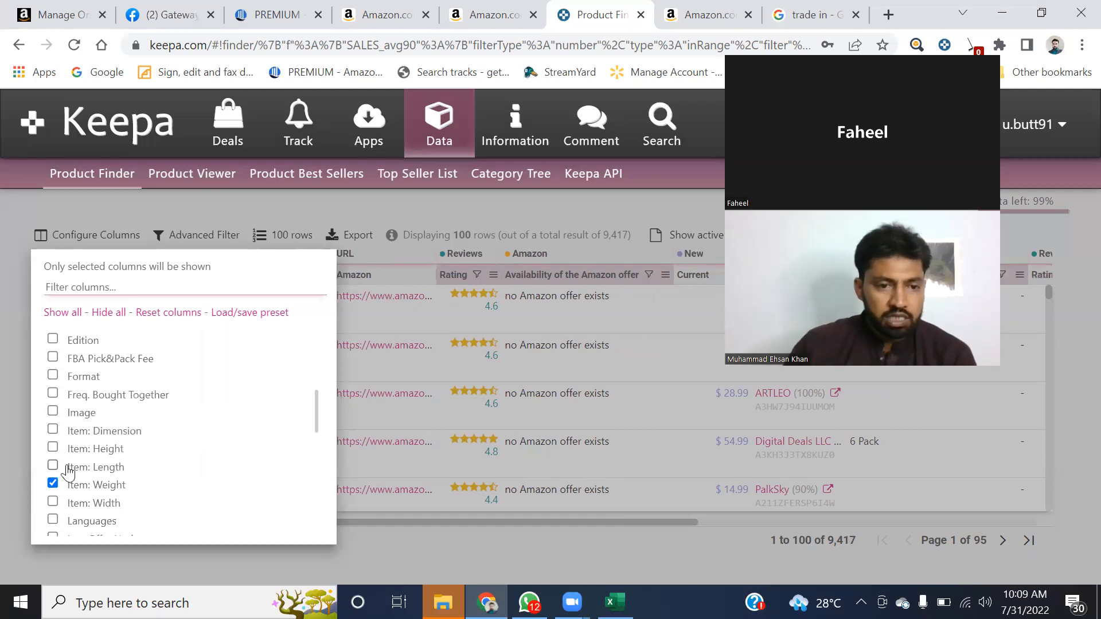
click(54, 412)
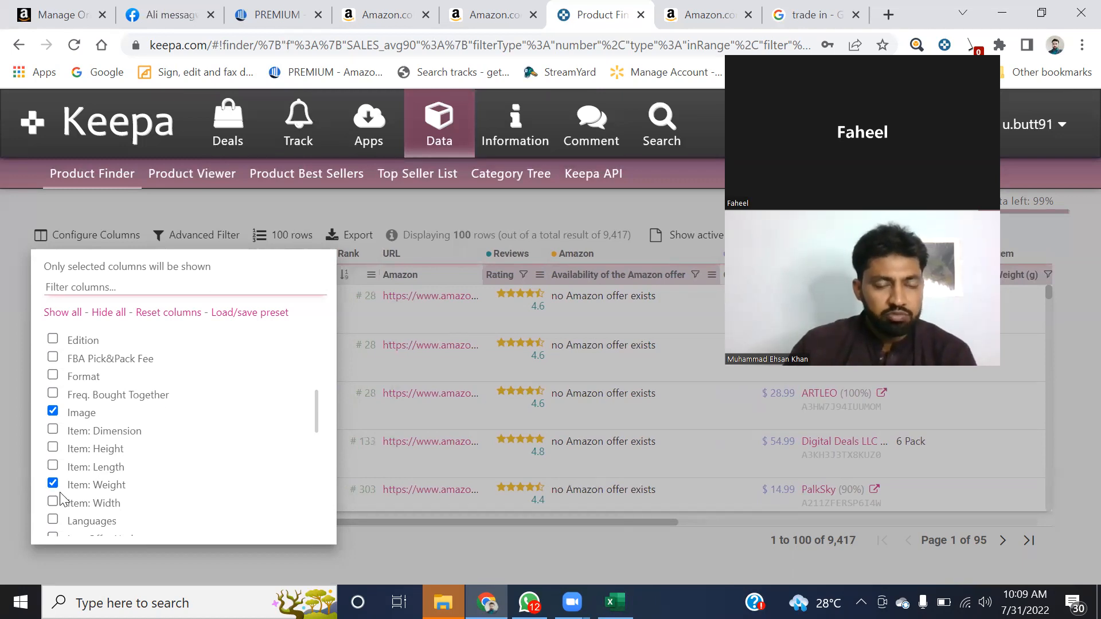
Look through the remaining column options down past Sales Rank, close the list, and glance at the exported Excel sheet.
scroll(62, 499, down, 7)
scroll(115, 430, down, 10)
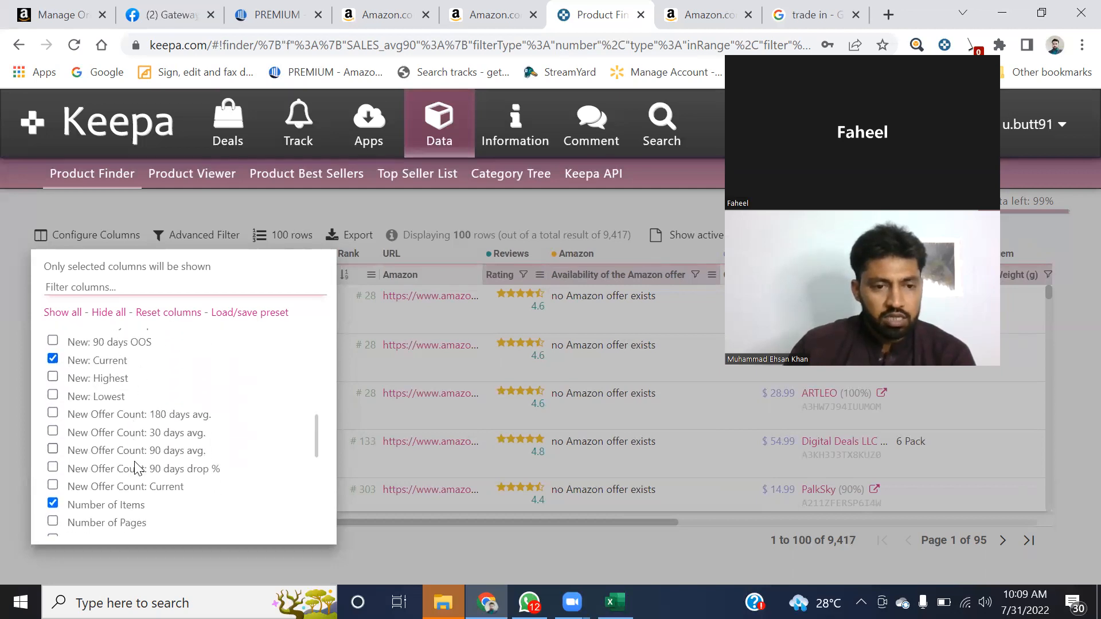
scroll(130, 434, down, 6)
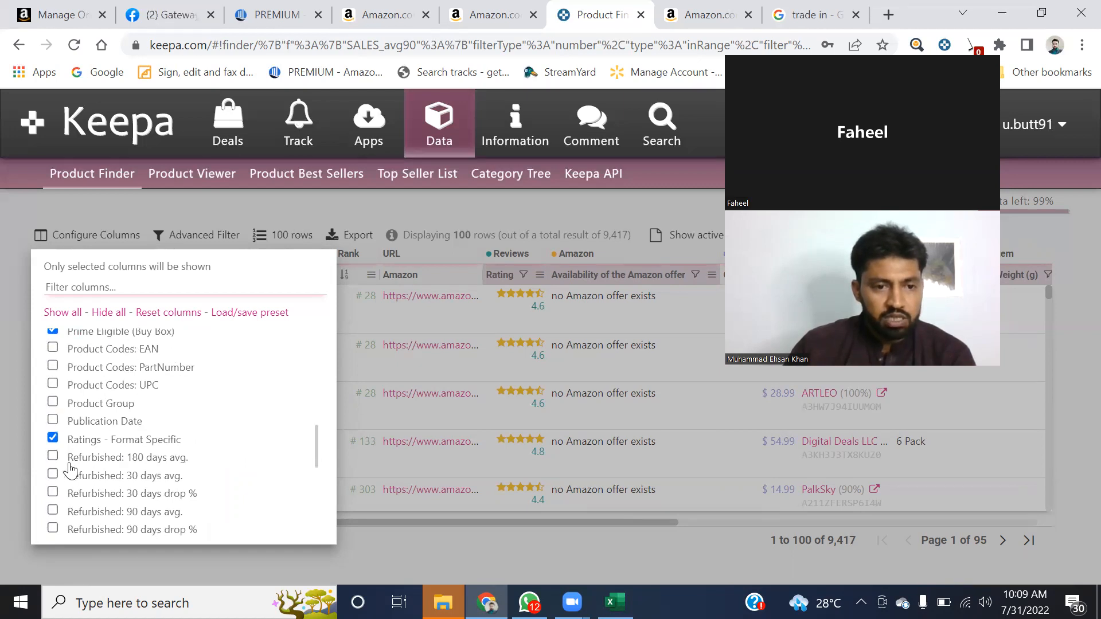
scroll(154, 458, down, 4)
scroll(154, 459, down, 8)
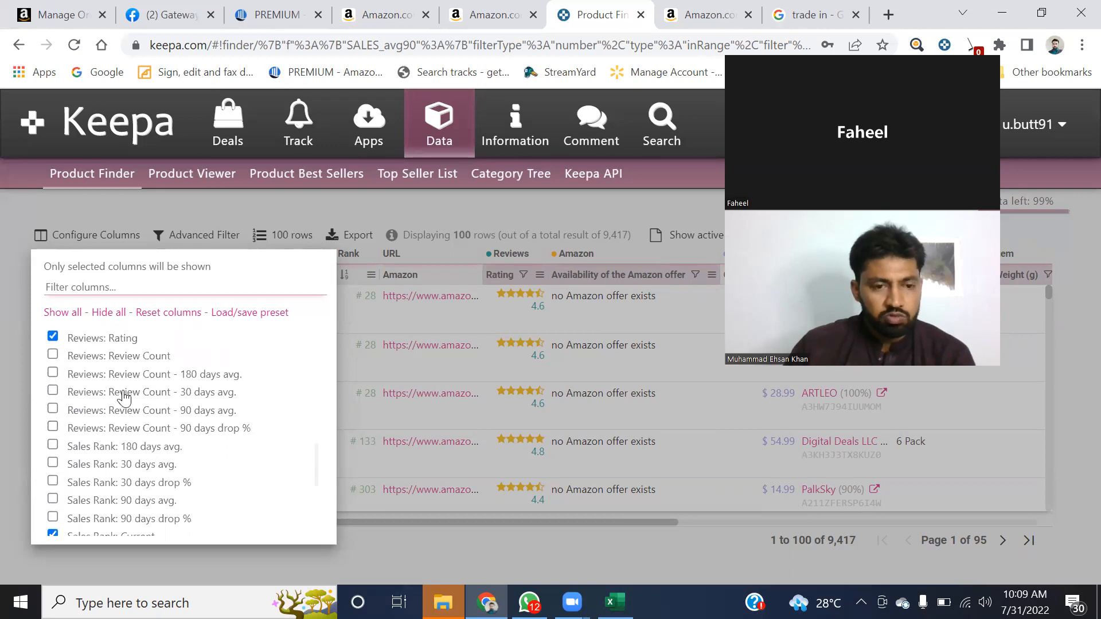
scroll(153, 459, down, 6)
click(389, 500)
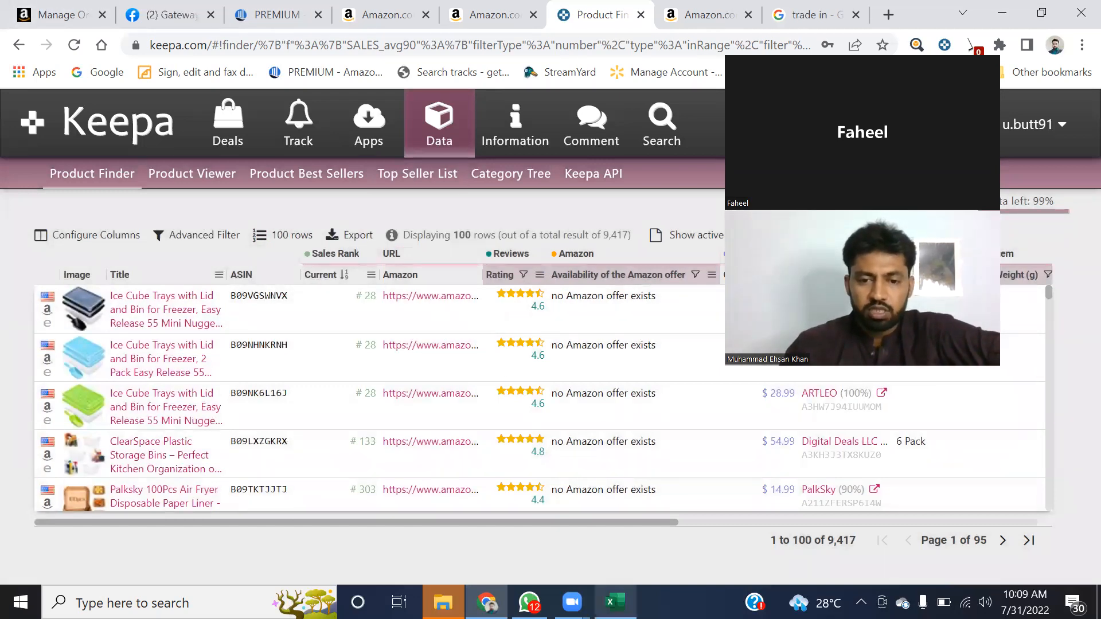
click(615, 602)
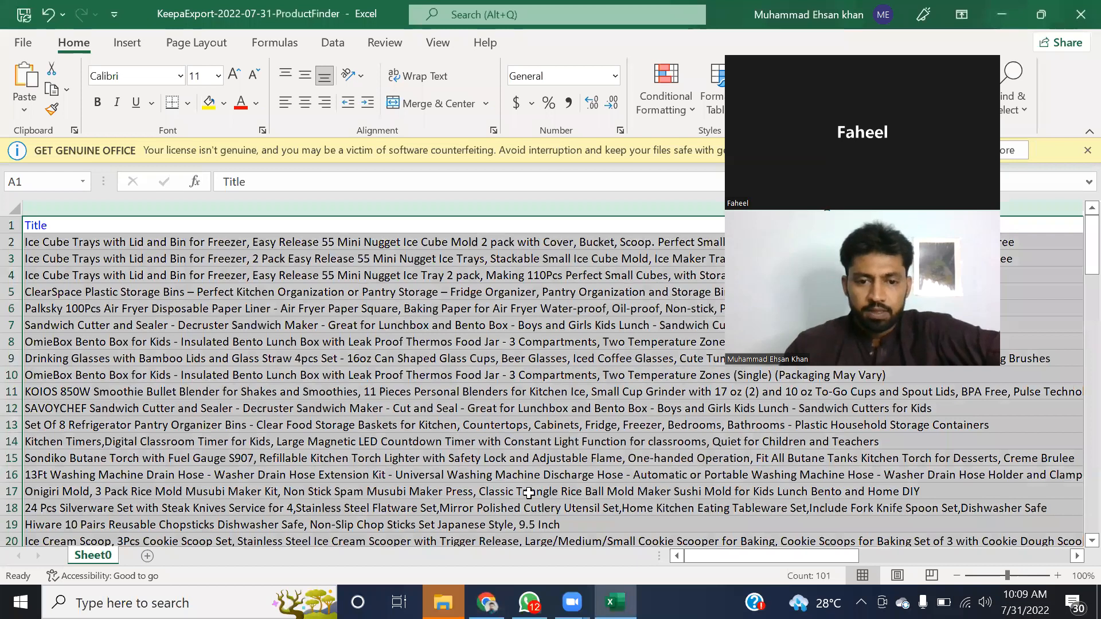
click(486, 602)
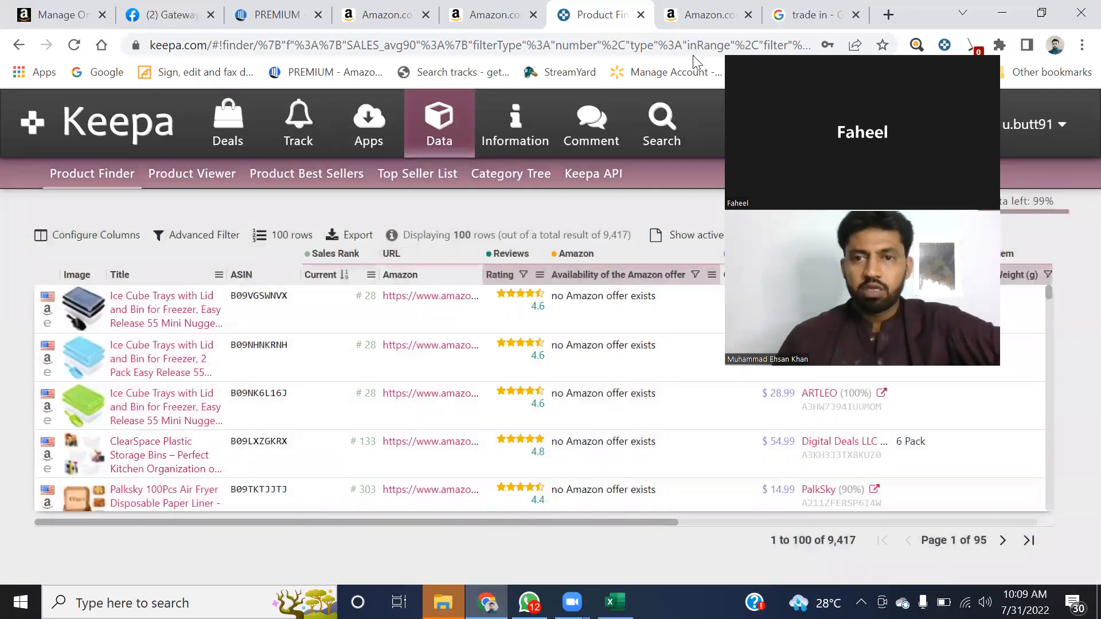
Switch to the Google tab and search for "google sheets online".
key(ctrl+8)
text(google d)
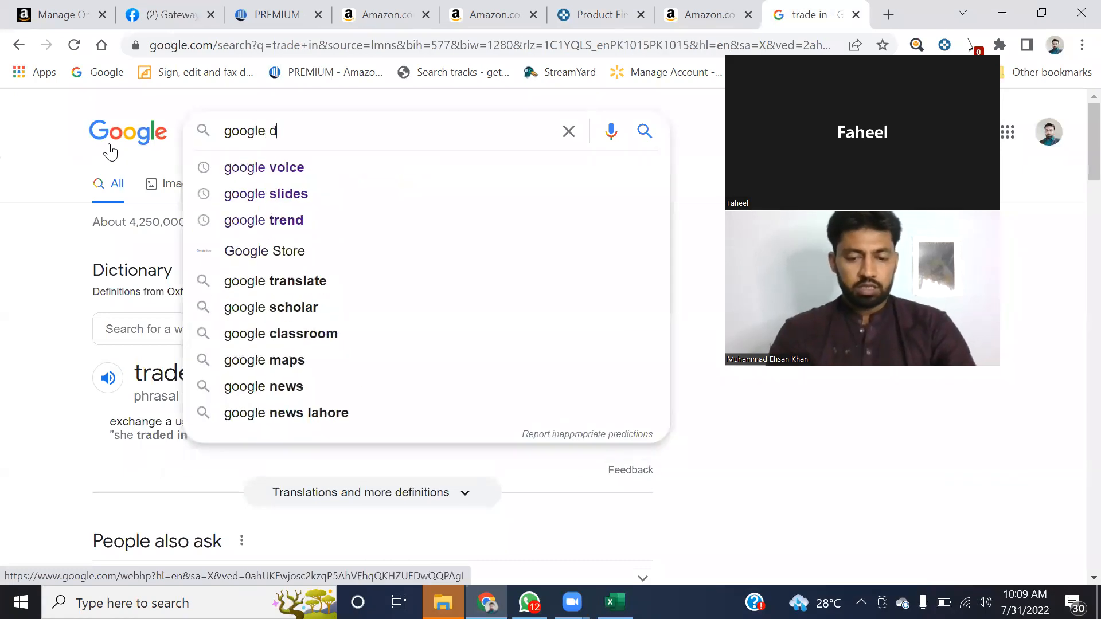
text(oc)
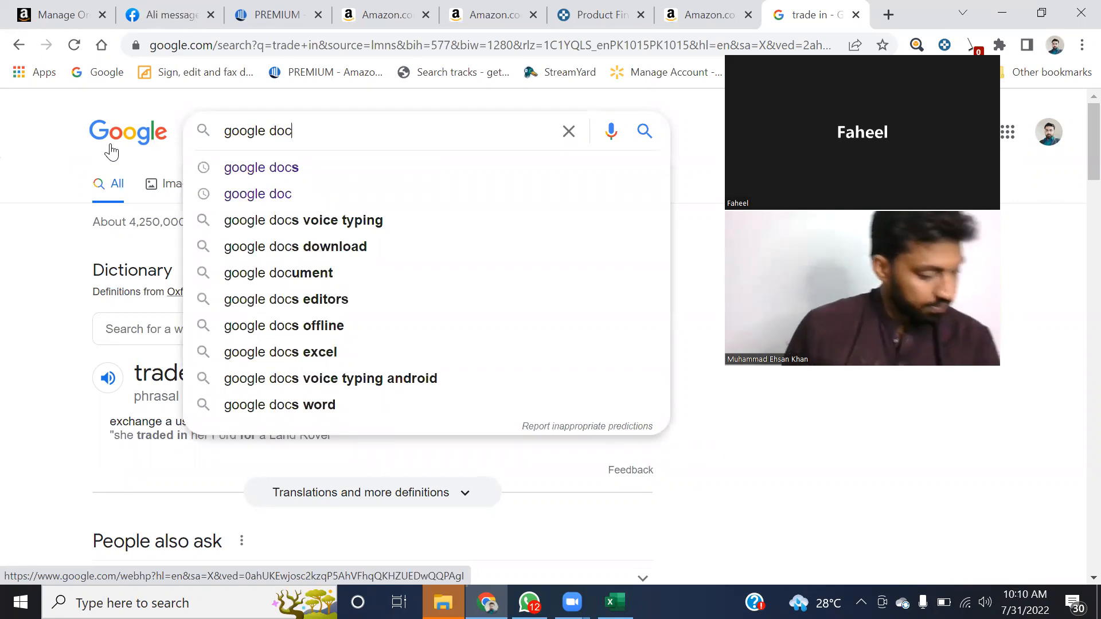
key(BackSpace)
key(BackSpace)
key(BackSpace)
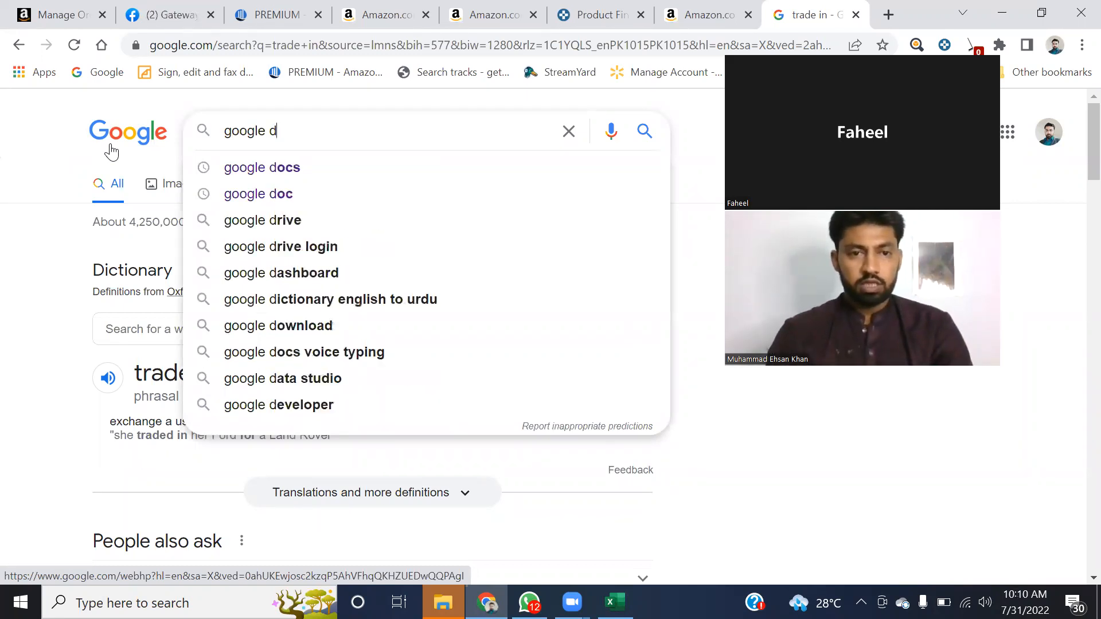
text(shhet)
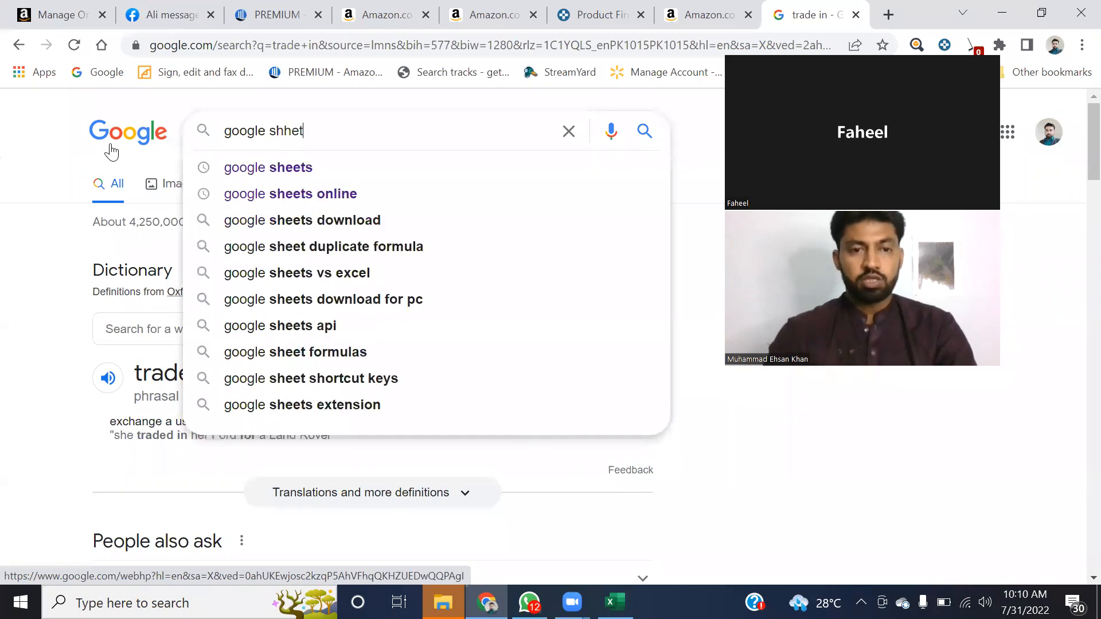
key(BackSpace)
key(BackSpace)
text(w)
key(BackSpace)
text(e)
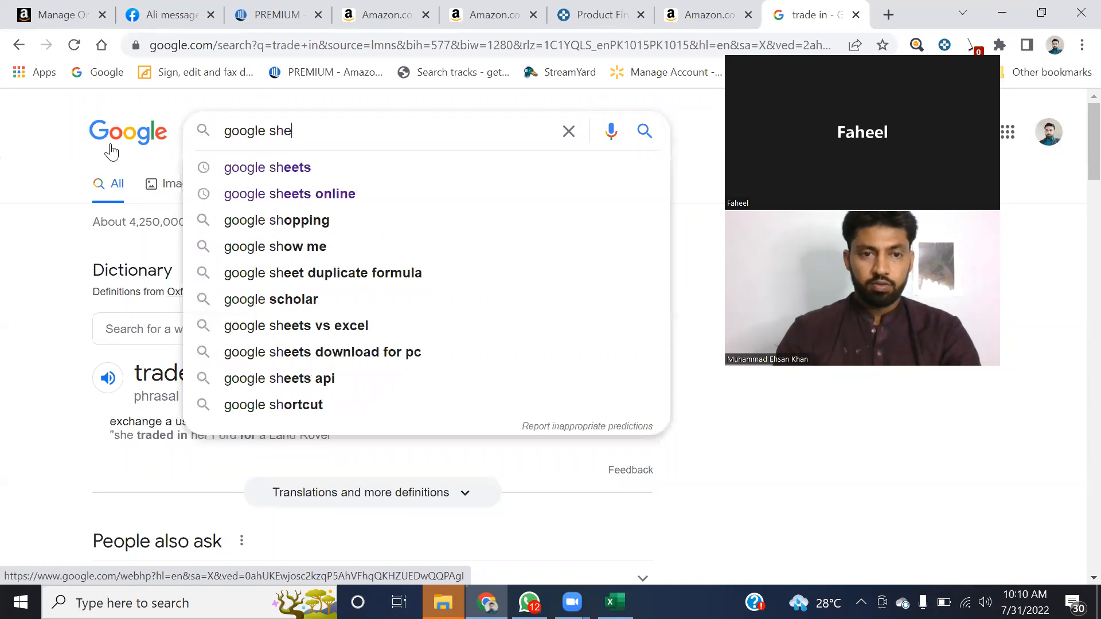
click(370, 198)
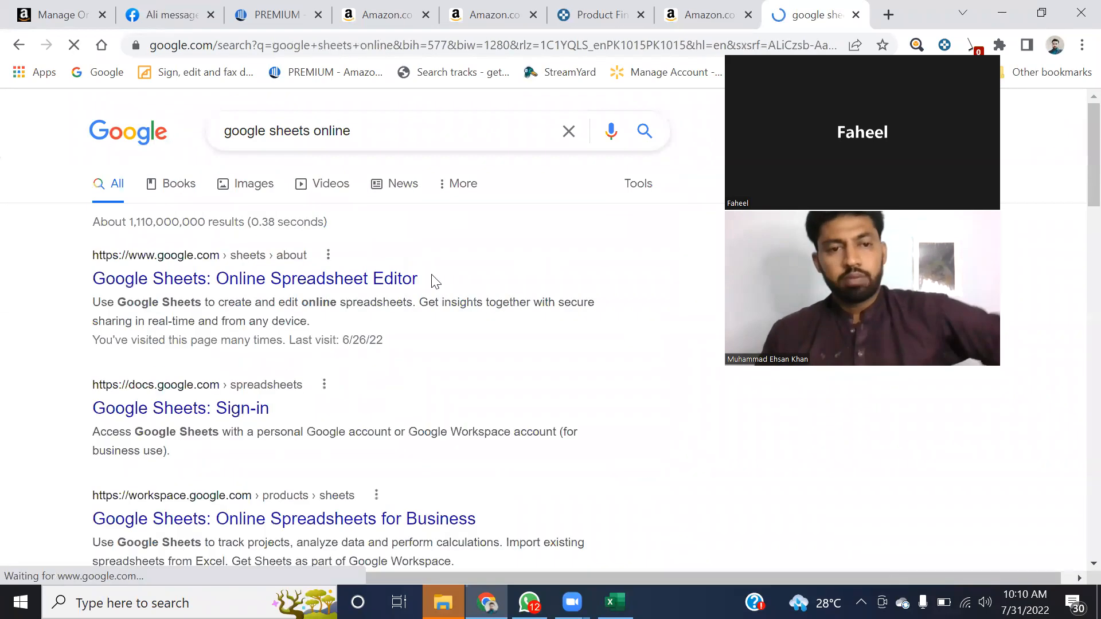
Open Google Sheets from the search results and start uploading a spreadsheet file from the device.
click(246, 285)
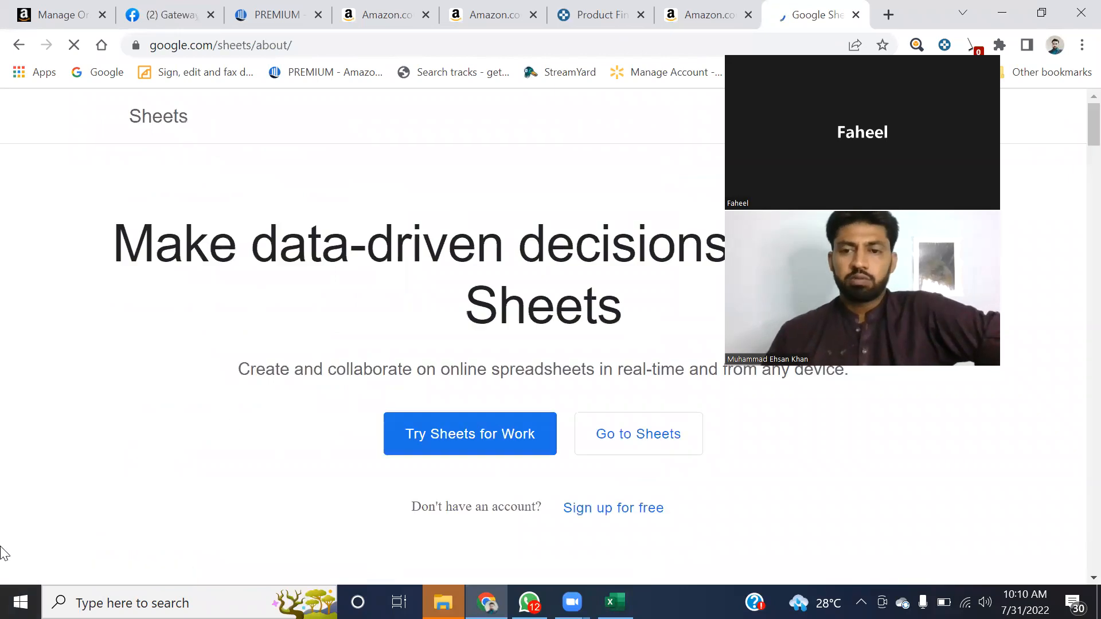
click(596, 440)
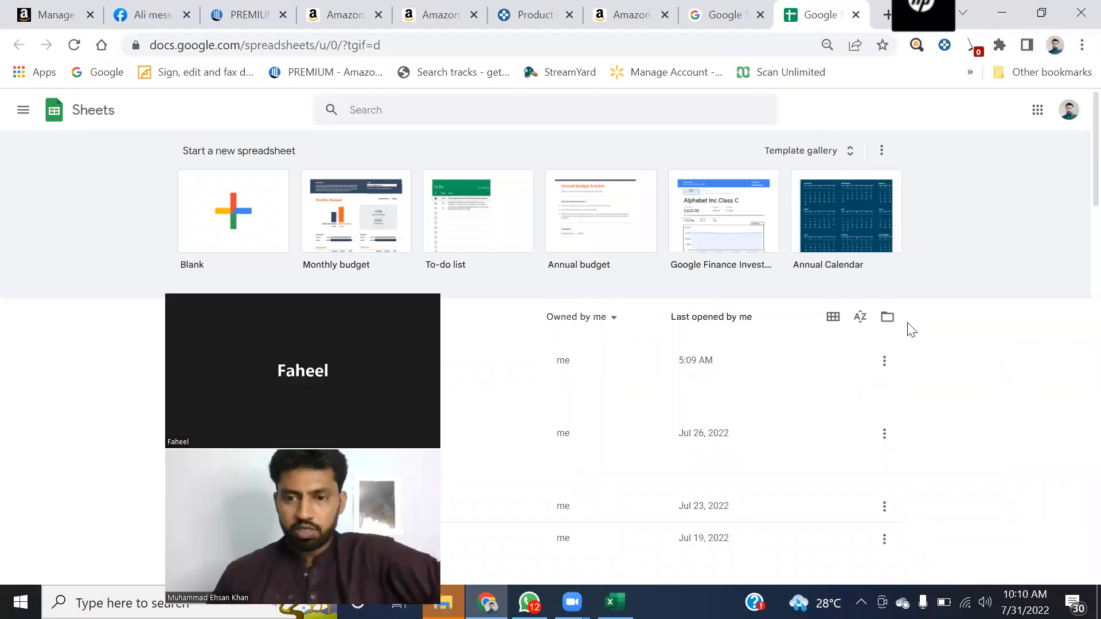
click(889, 318)
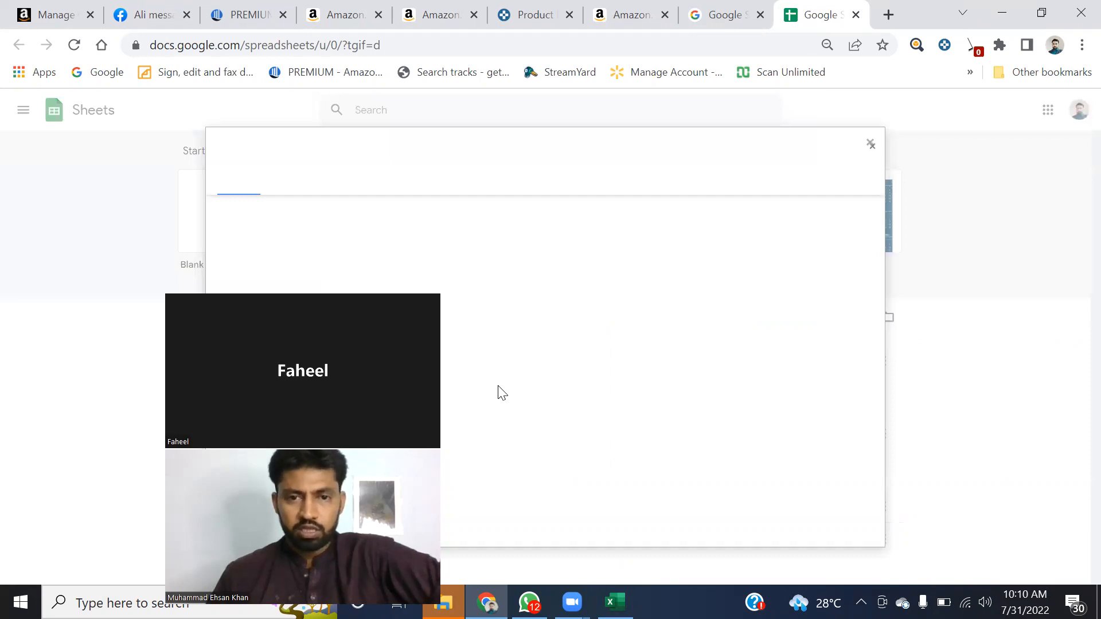
click(583, 370)
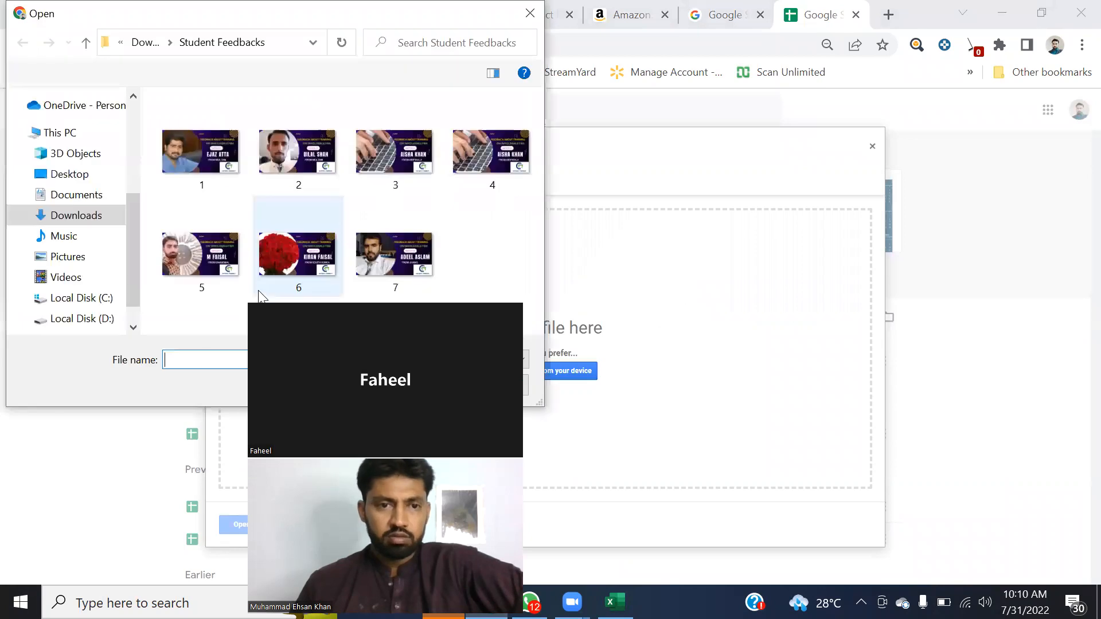
Try to open KeepaExport-2022-07-31-ProductFinder from the Desktop folder for the upload.
click(71, 175)
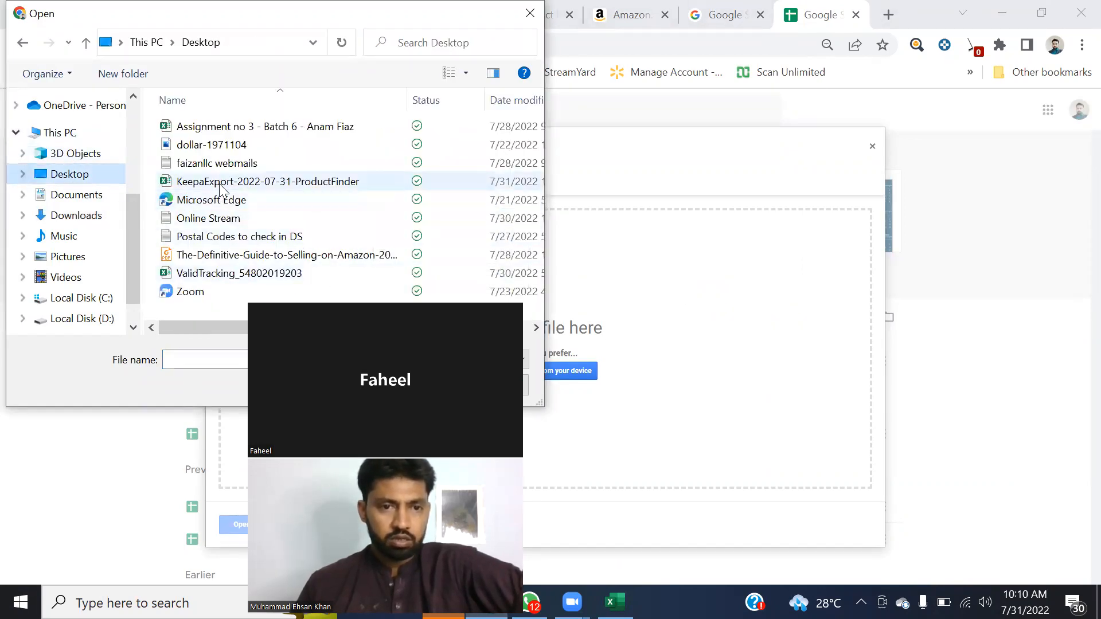
click(228, 183)
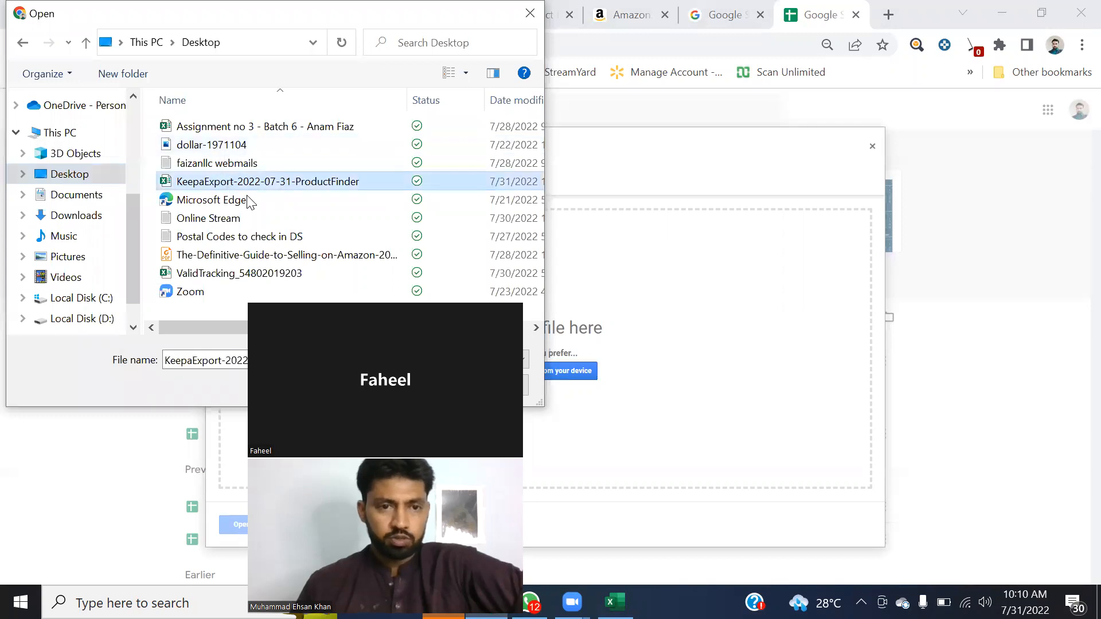
click(453, 385)
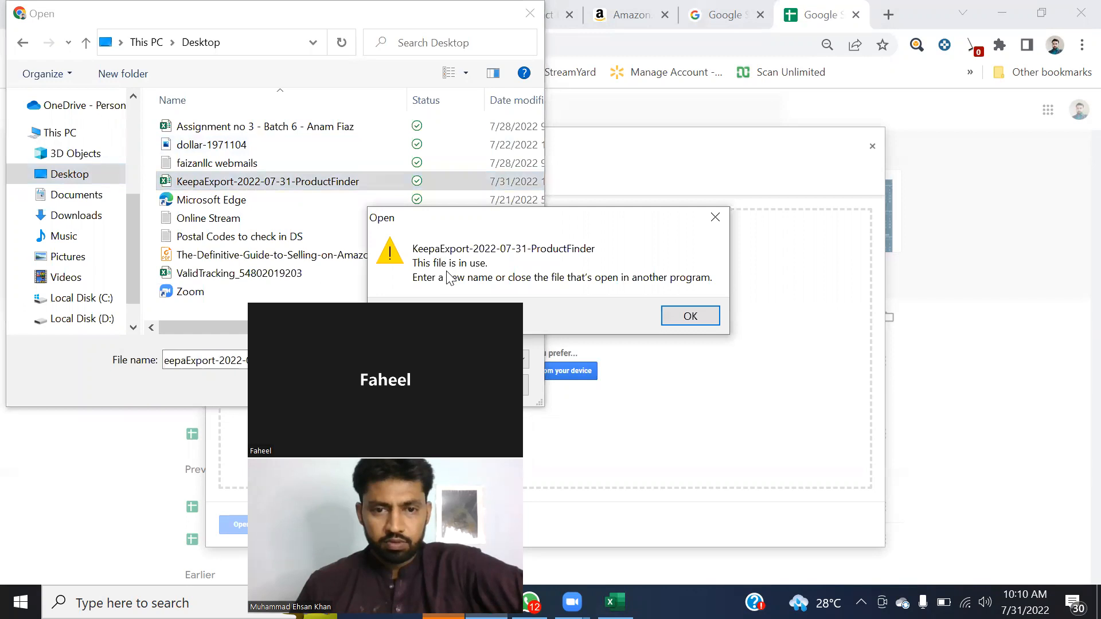
Close the KeepaExport workbook in Excel without saving, and upload KeepaExport-2022-07-31-ProductFinder to Google Sheets.
click(615, 602)
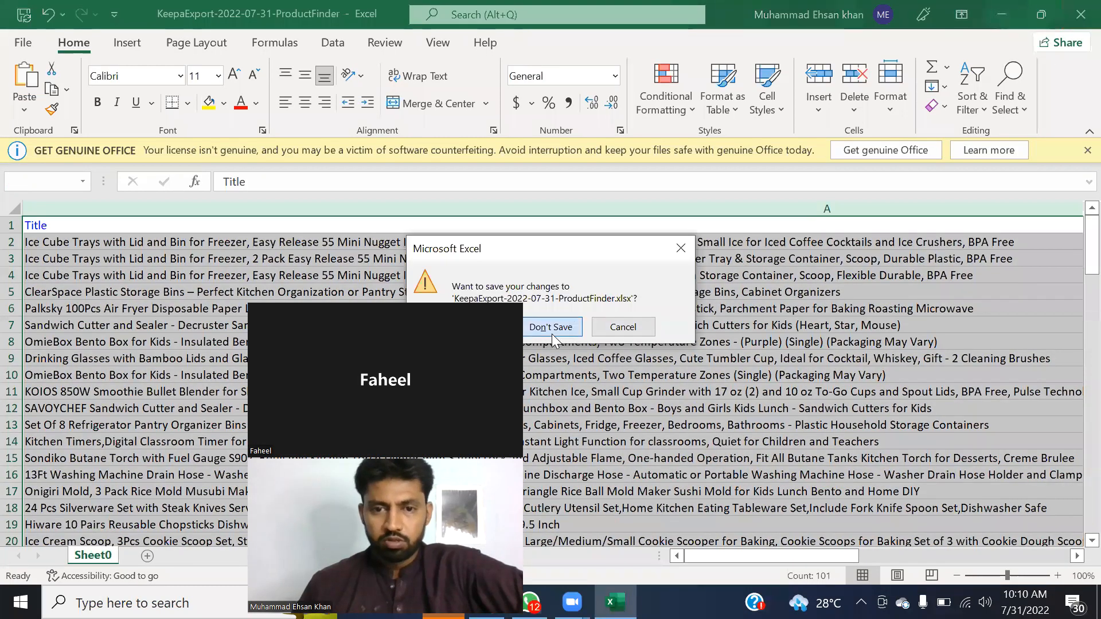
click(551, 333)
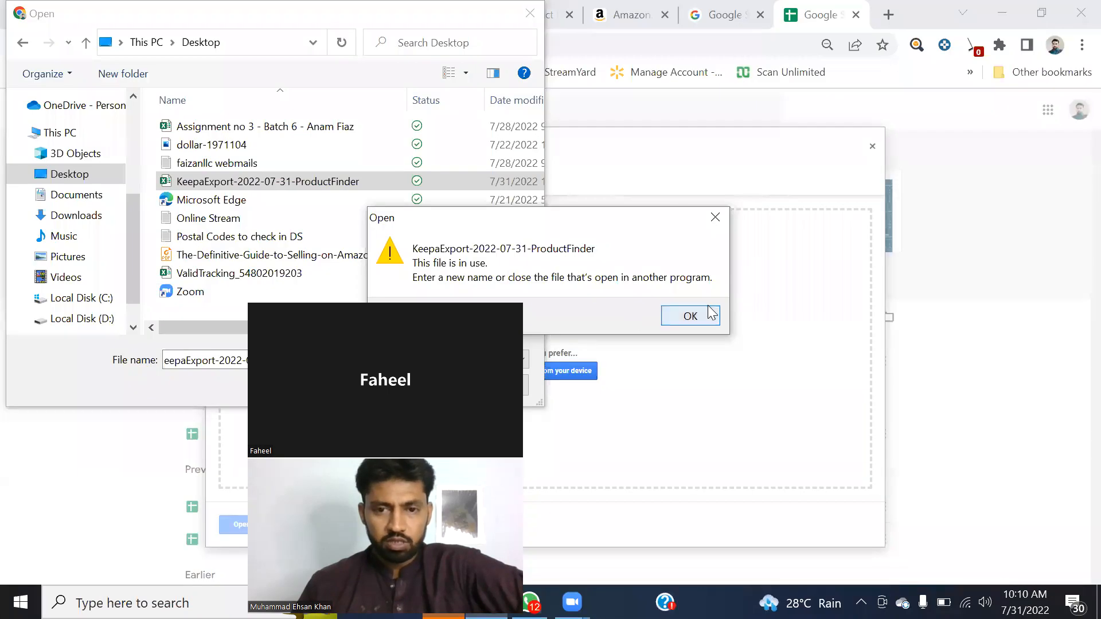
click(690, 316)
key(Return)
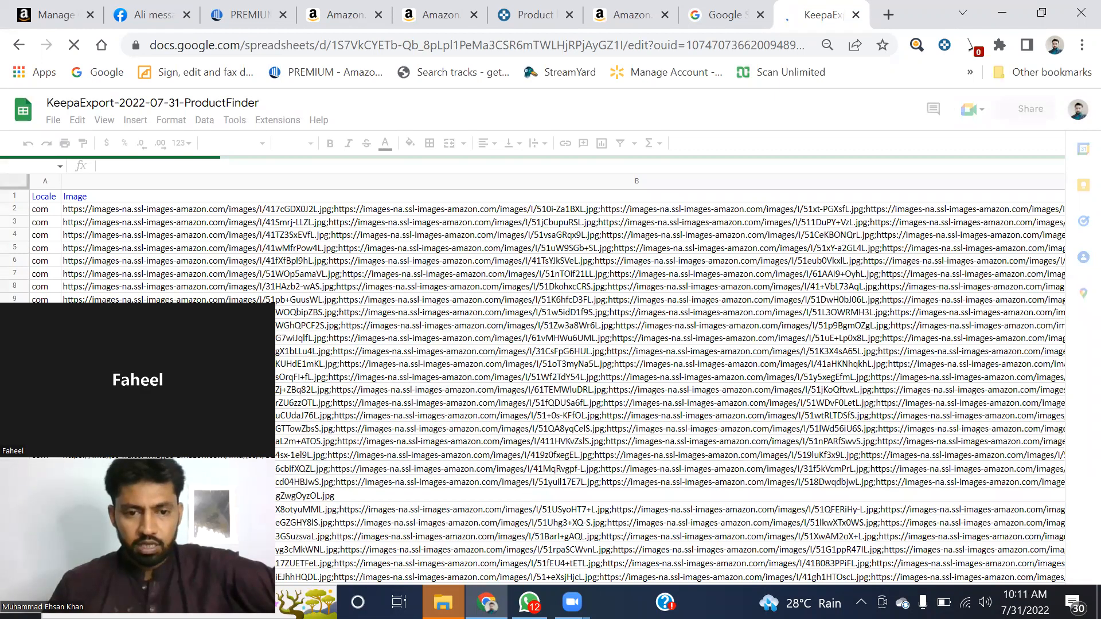
Delete the Image column from the uploaded Keepa export sheet.
scroll(574, 344, right, 1)
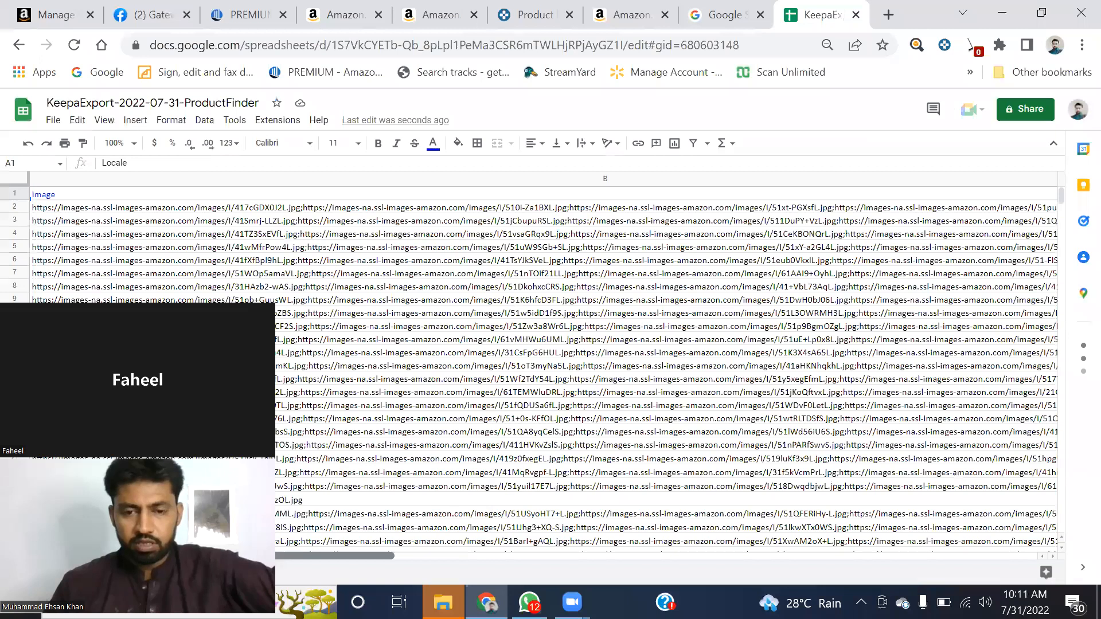
scroll(573, 344, right, 1)
scroll(573, 344, left, 2)
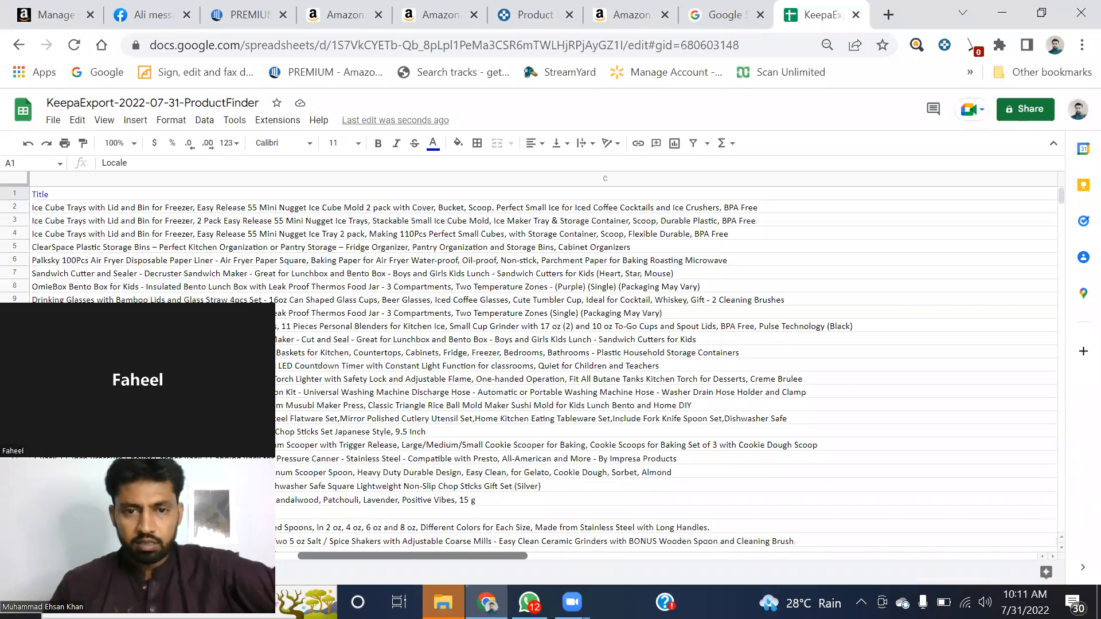
scroll(573, 344, right, 1)
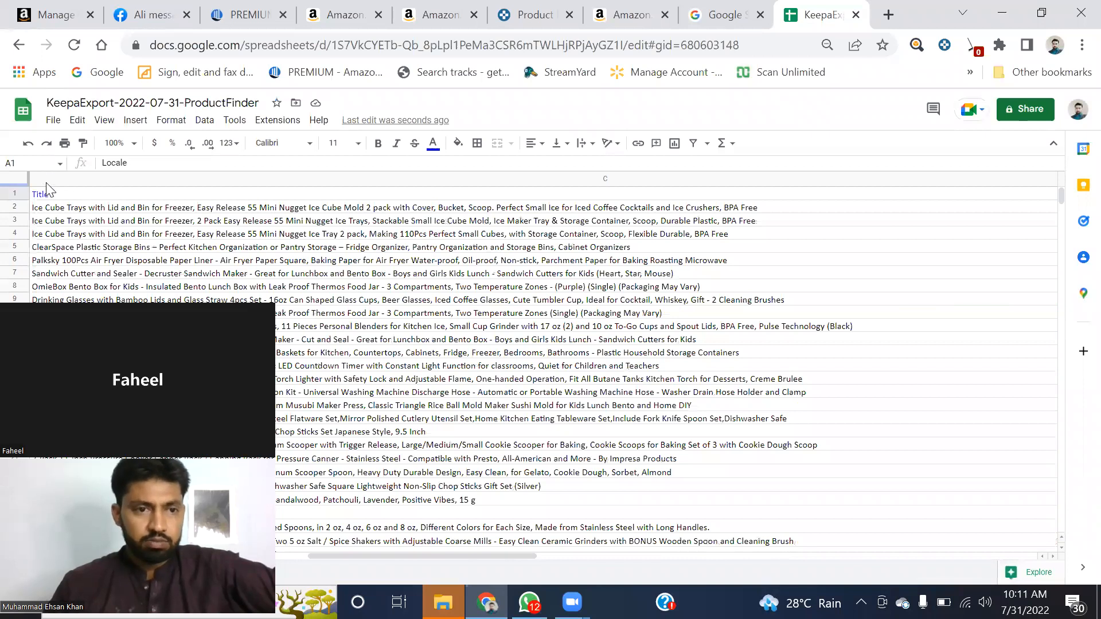
drag(26, 178, 12, 178)
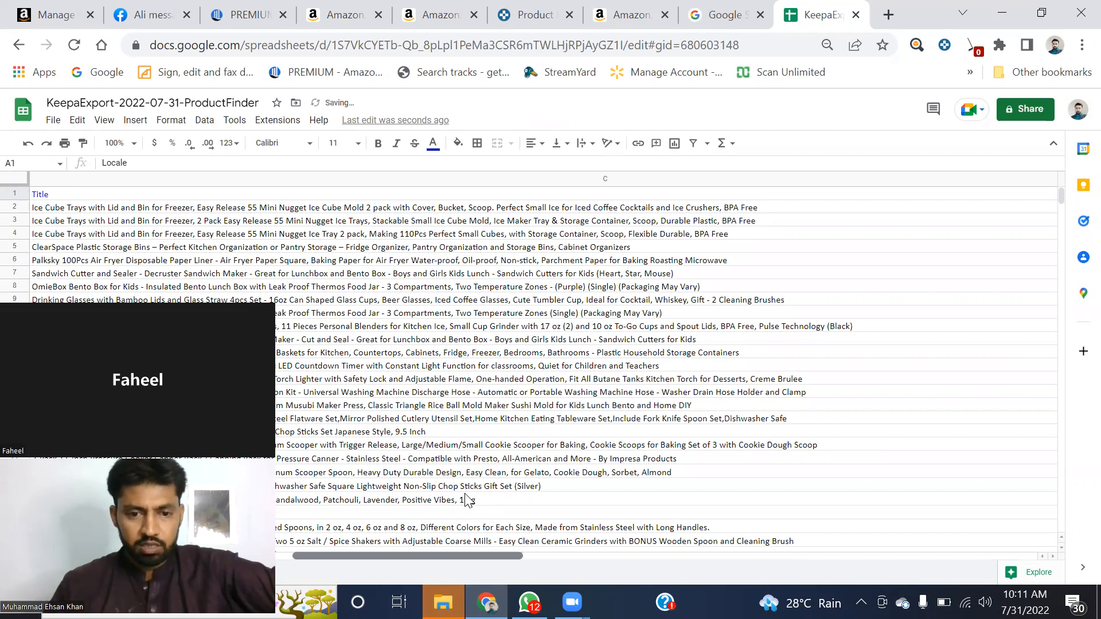
scroll(467, 500, left, 1)
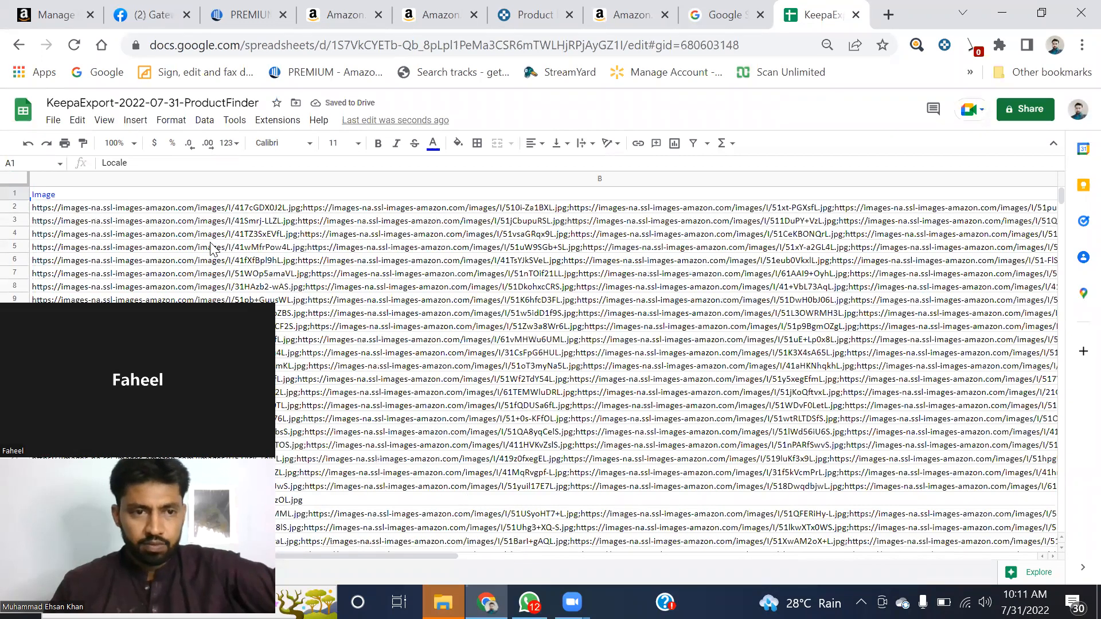
click(230, 193)
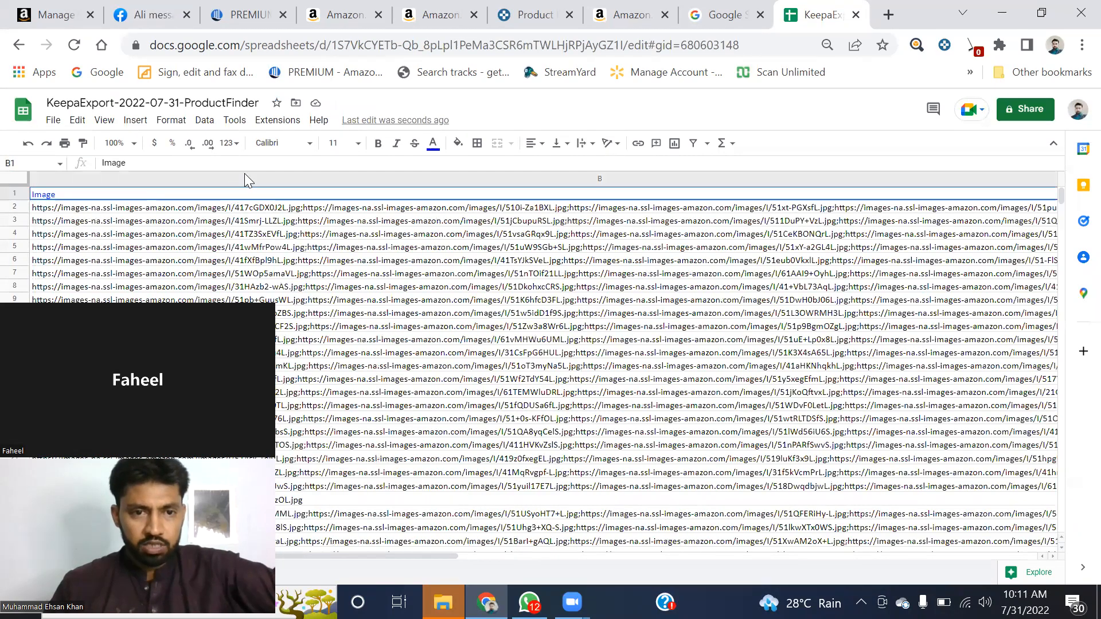
click(243, 179)
right_click(314, 179)
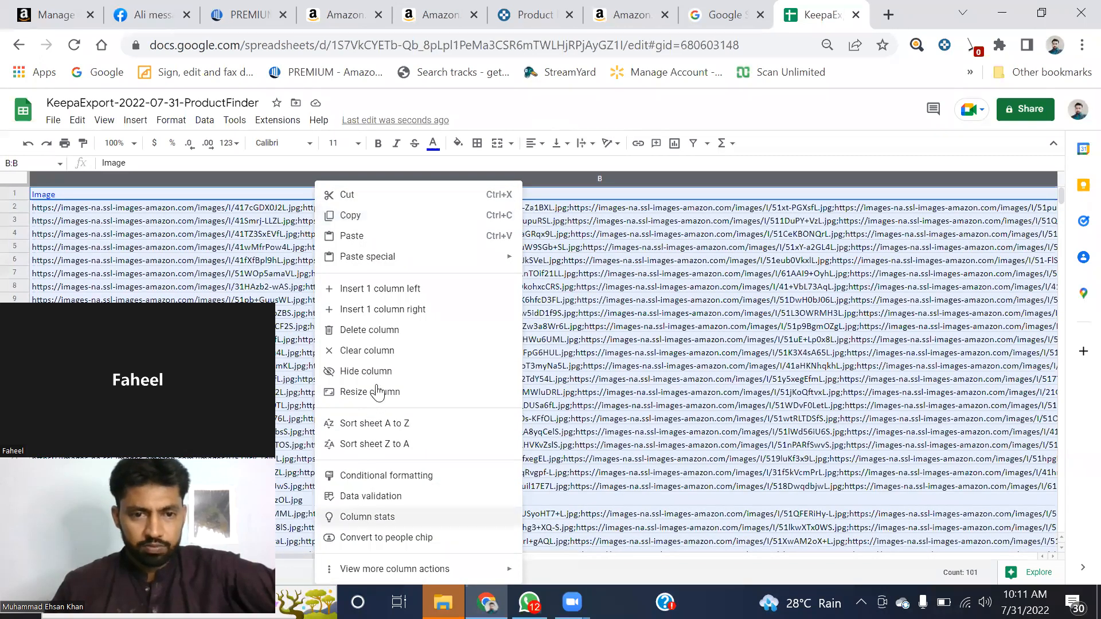
click(381, 336)
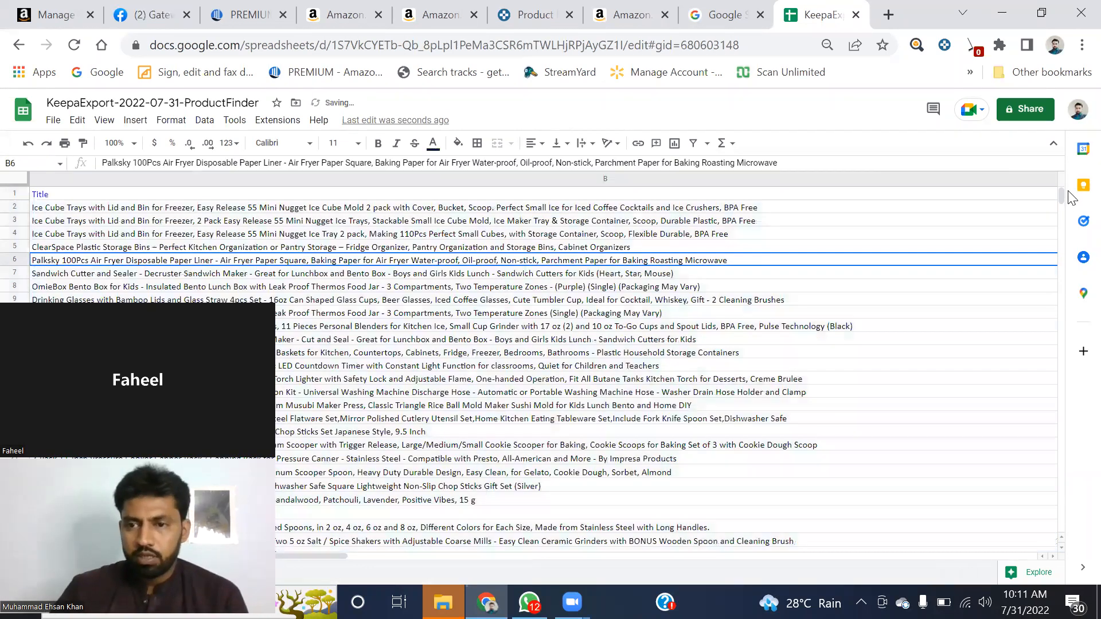
click(871, 260)
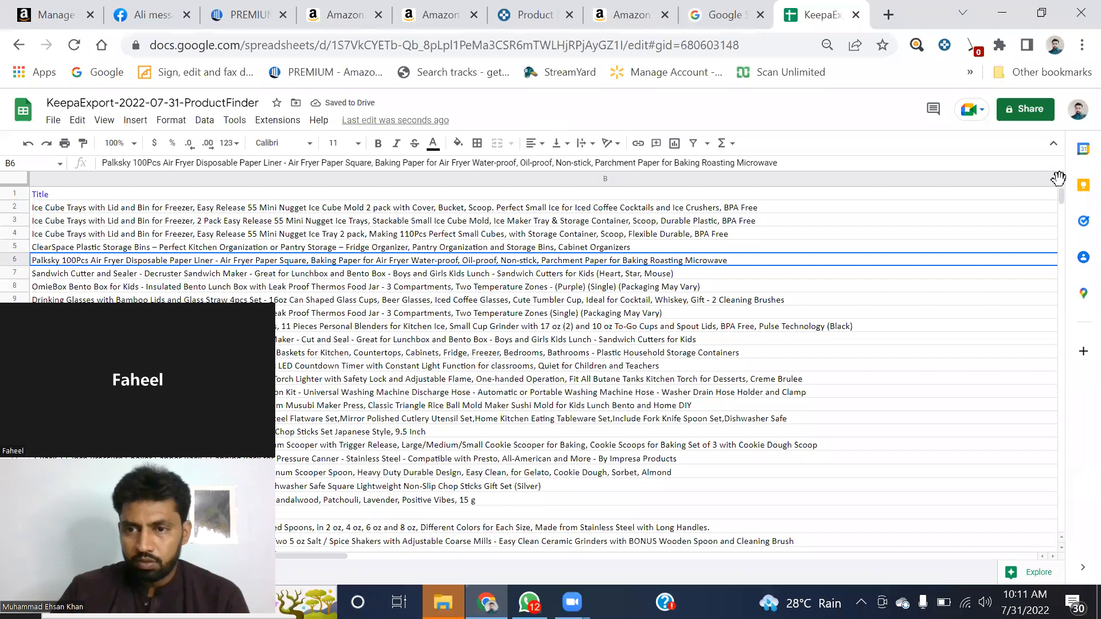
Examine the Title column and the first product's ASIN, Sales Rank: Current and URL: Amazon cells.
click(1058, 178)
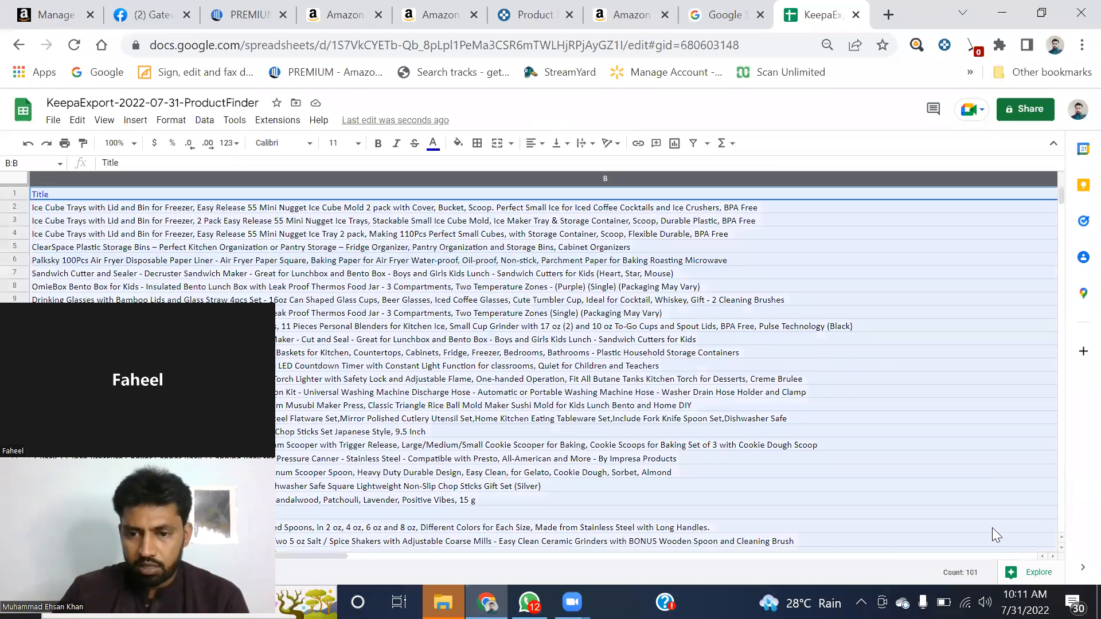
click(898, 361)
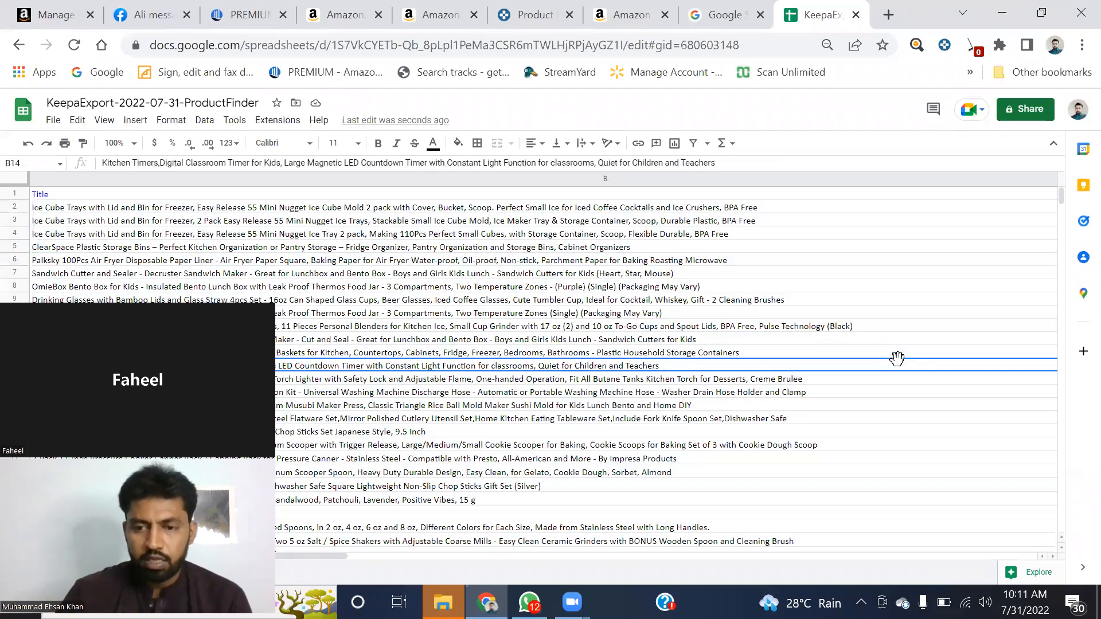
key(Right)
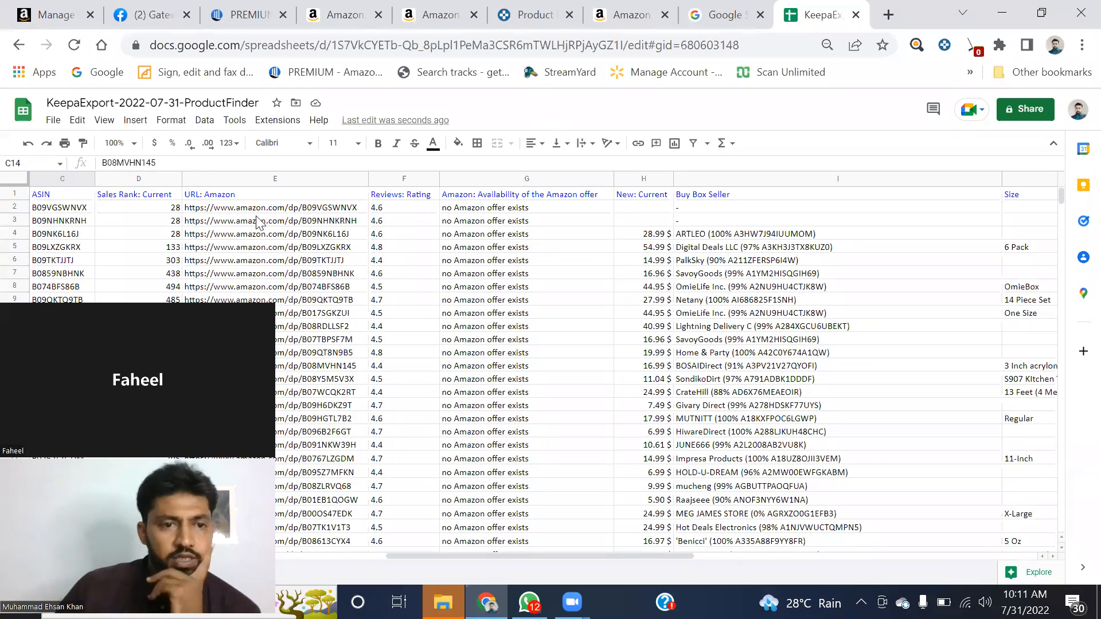
click(58, 210)
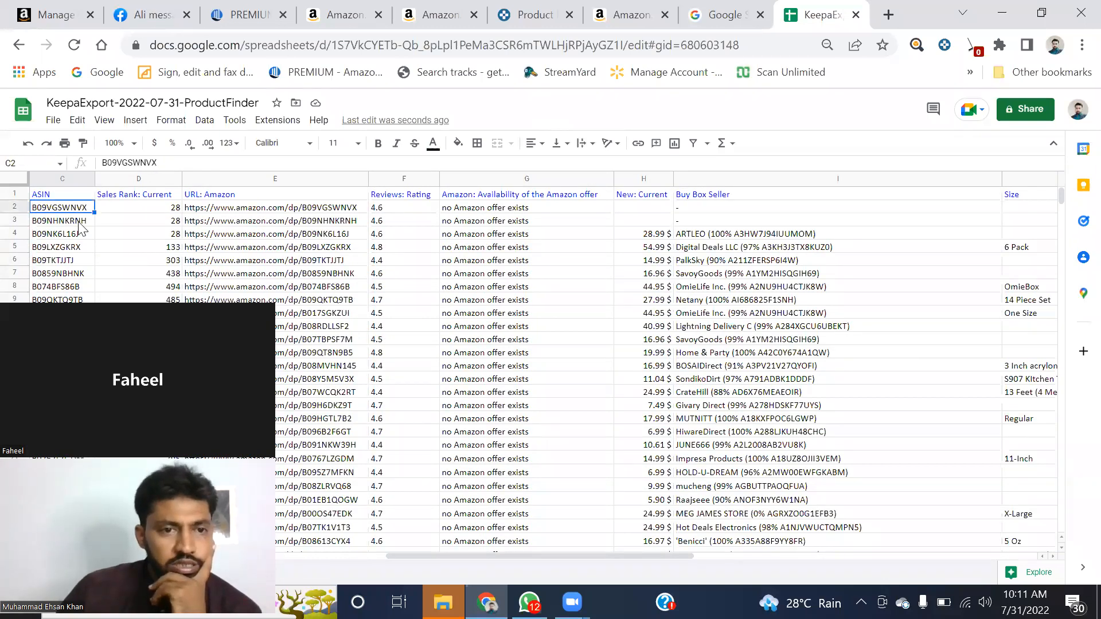
click(162, 210)
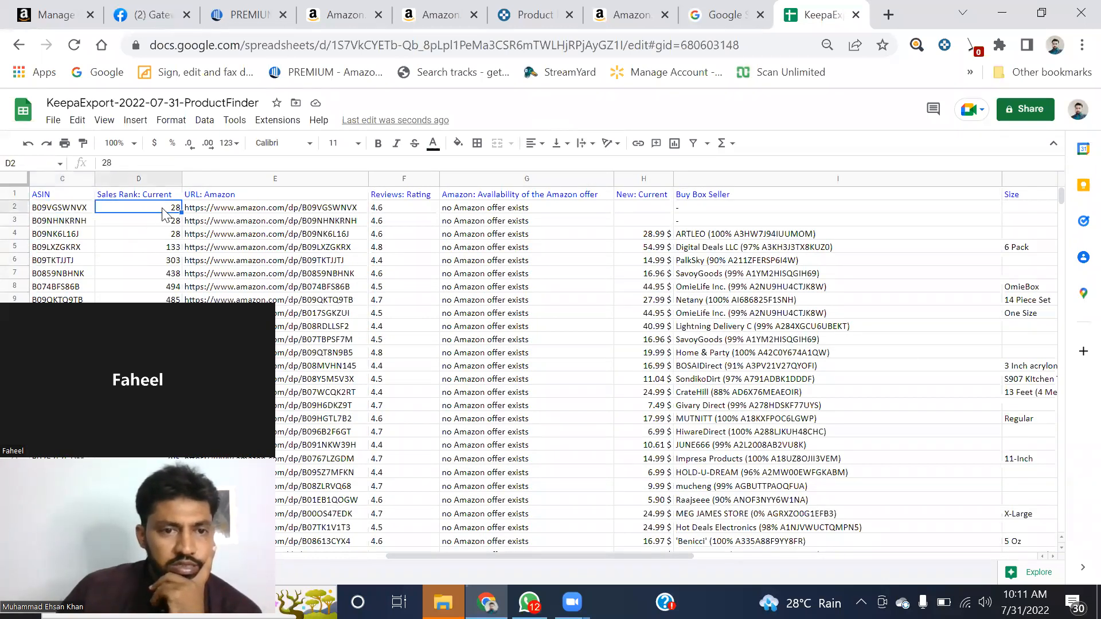
click(255, 214)
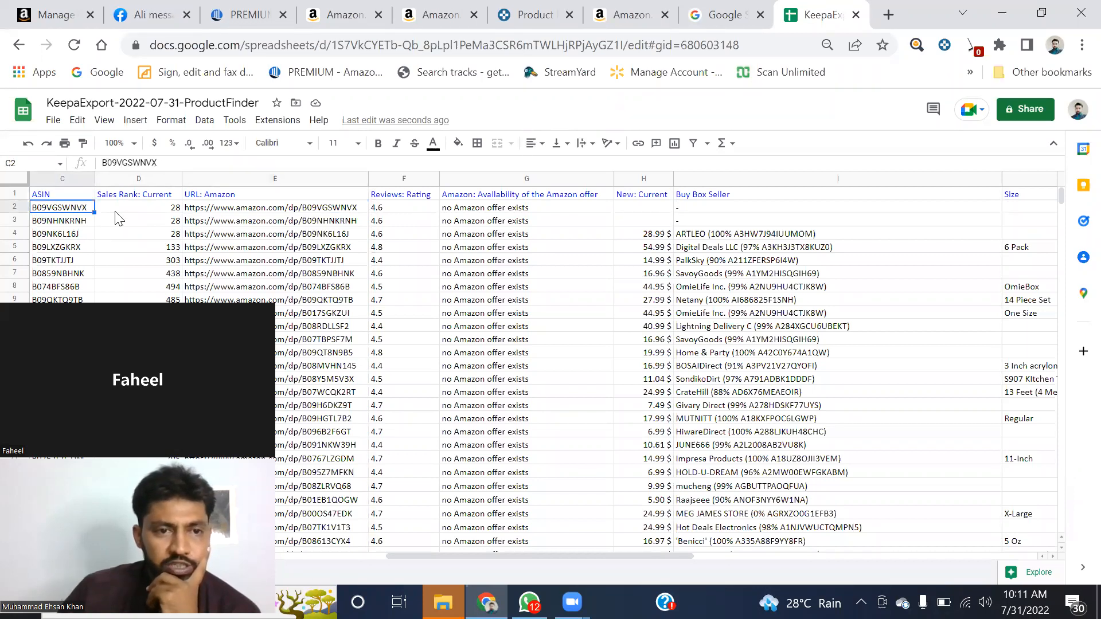
Re-enter the Amazon URL in cell E2 to turn it into a clickable link.
click(283, 165)
triple_click(109, 165)
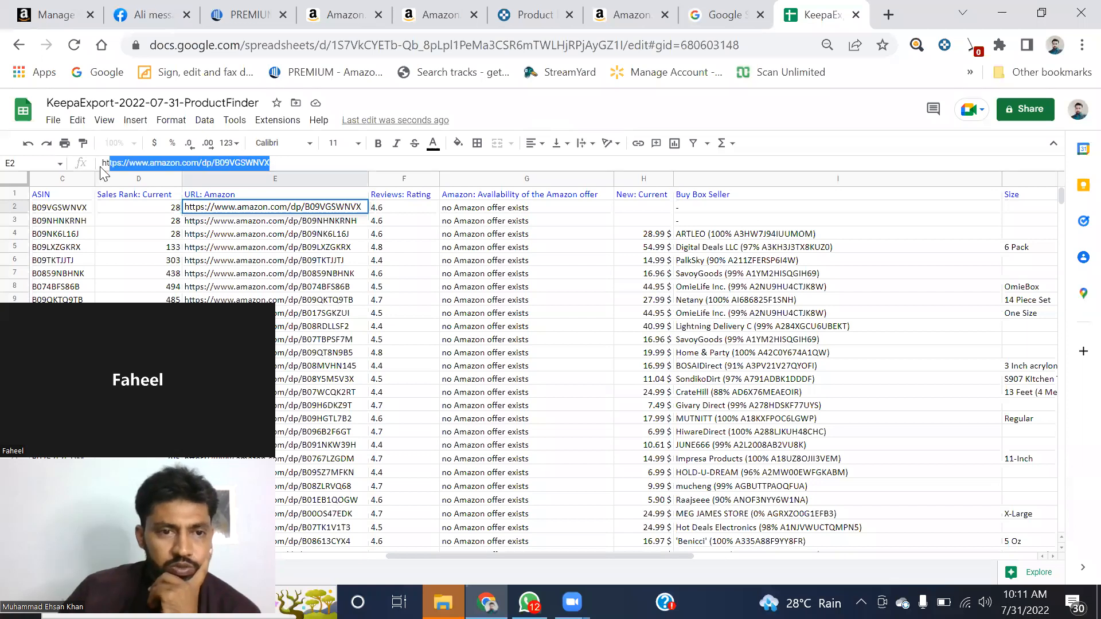
right_click(110, 166)
click(604, 314)
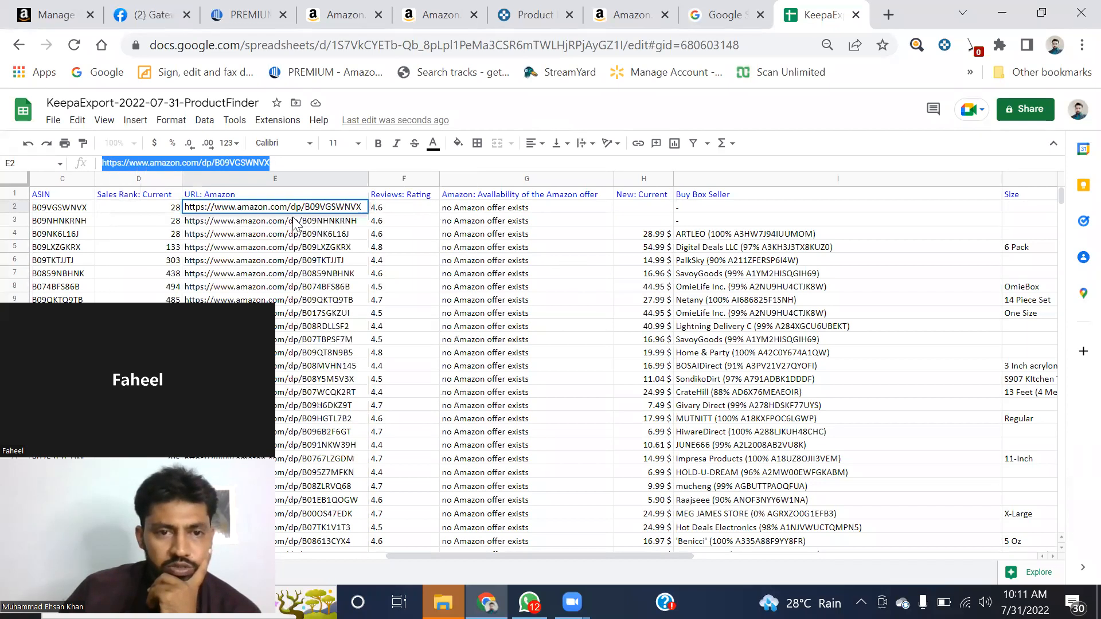
click(355, 206)
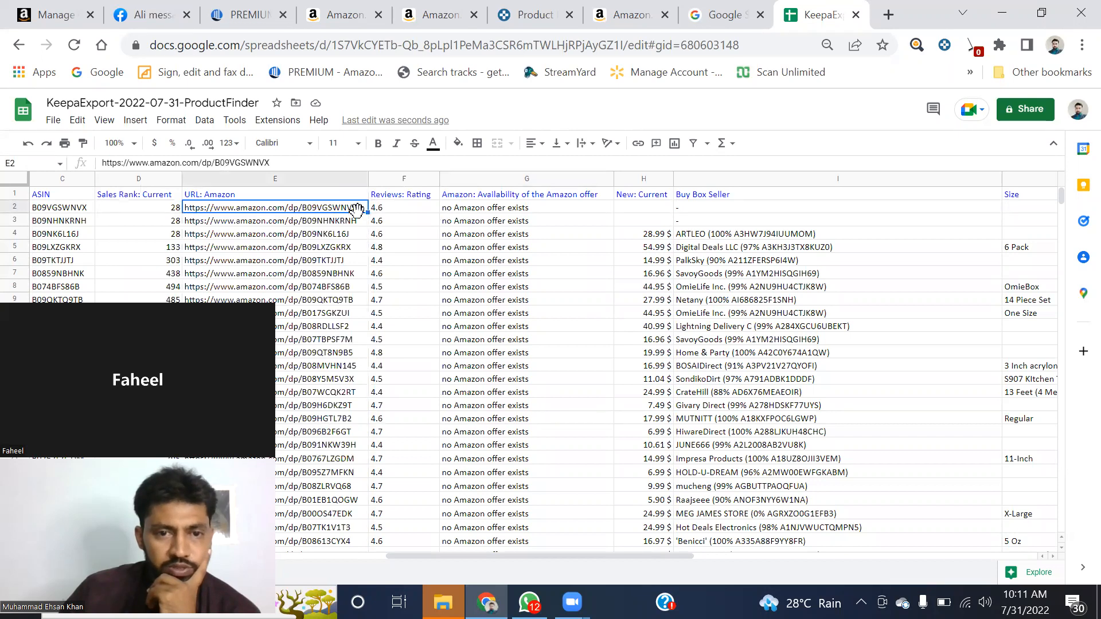
key(Return)
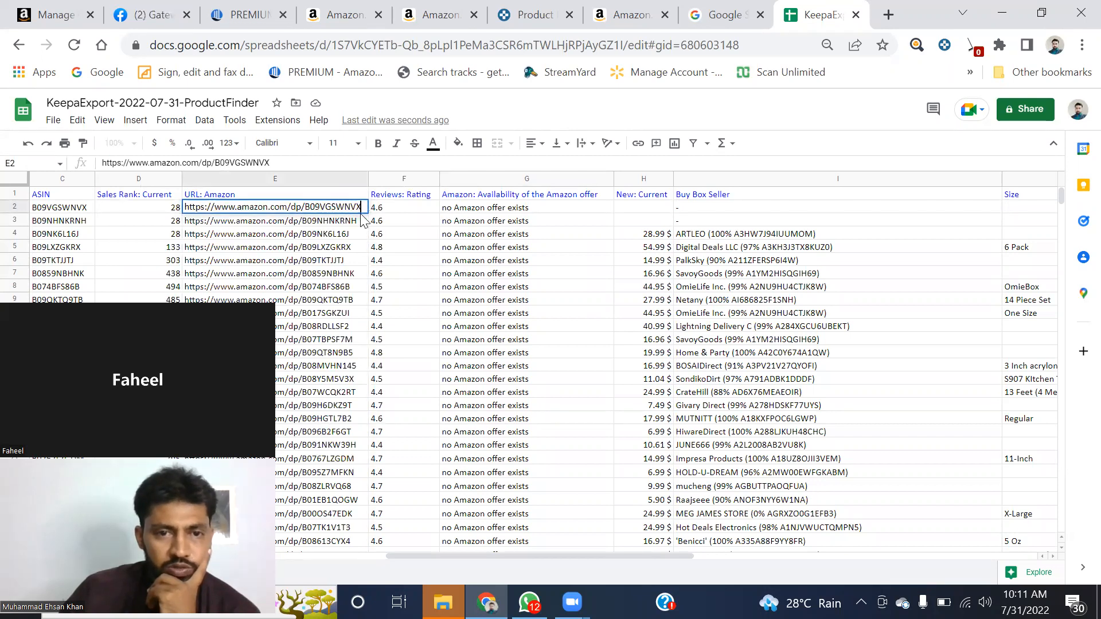
click(355, 275)
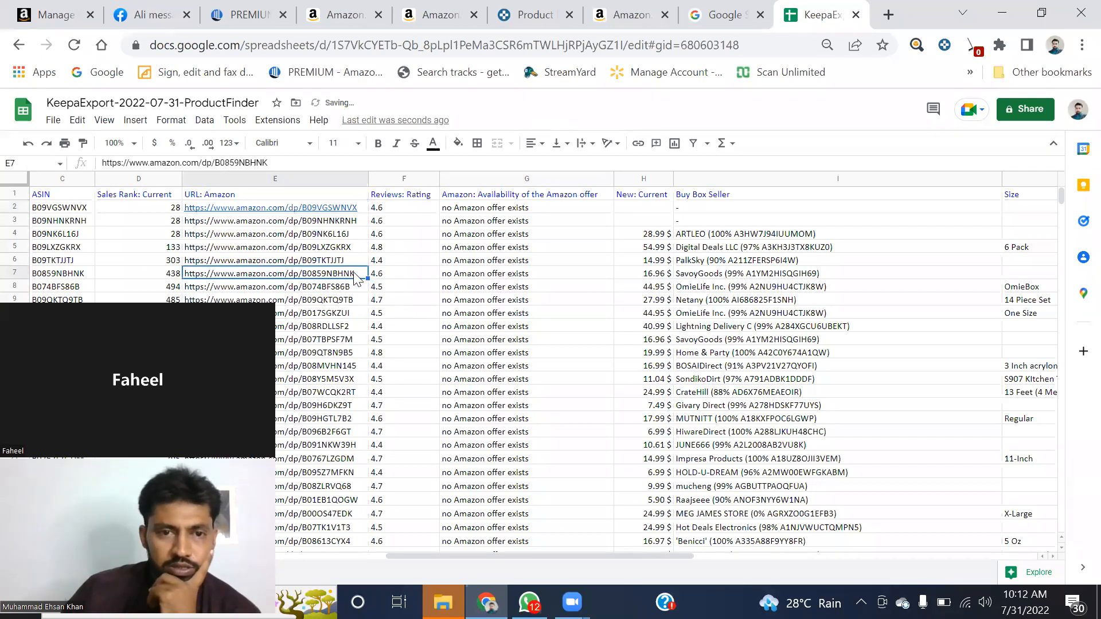
Open the Amazon link in cell E2 and examine the ice cube tray listing's price, ratings and item description.
click(276, 208)
click(289, 227)
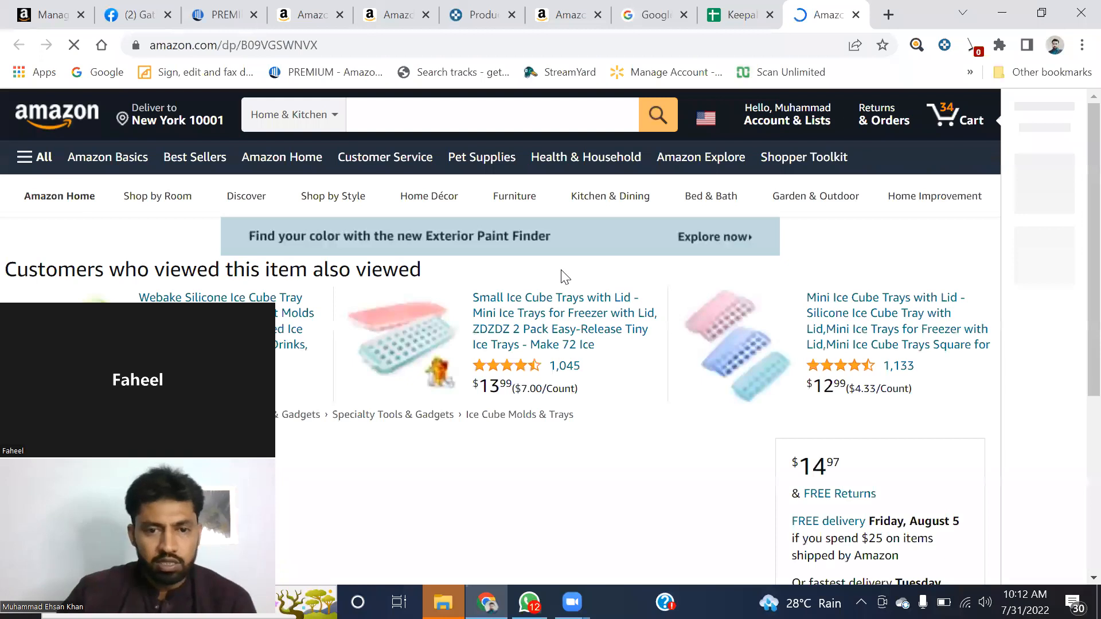
scroll(568, 292, down, 2)
scroll(572, 307, down, 3)
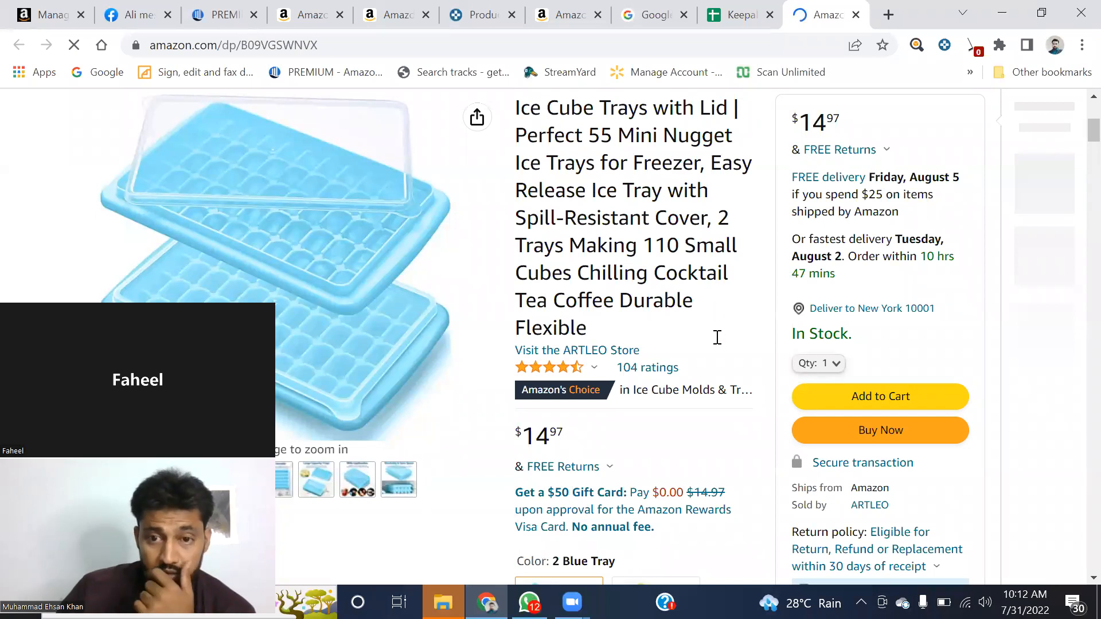
scroll(717, 338, down, 5)
scroll(718, 344, down, 5)
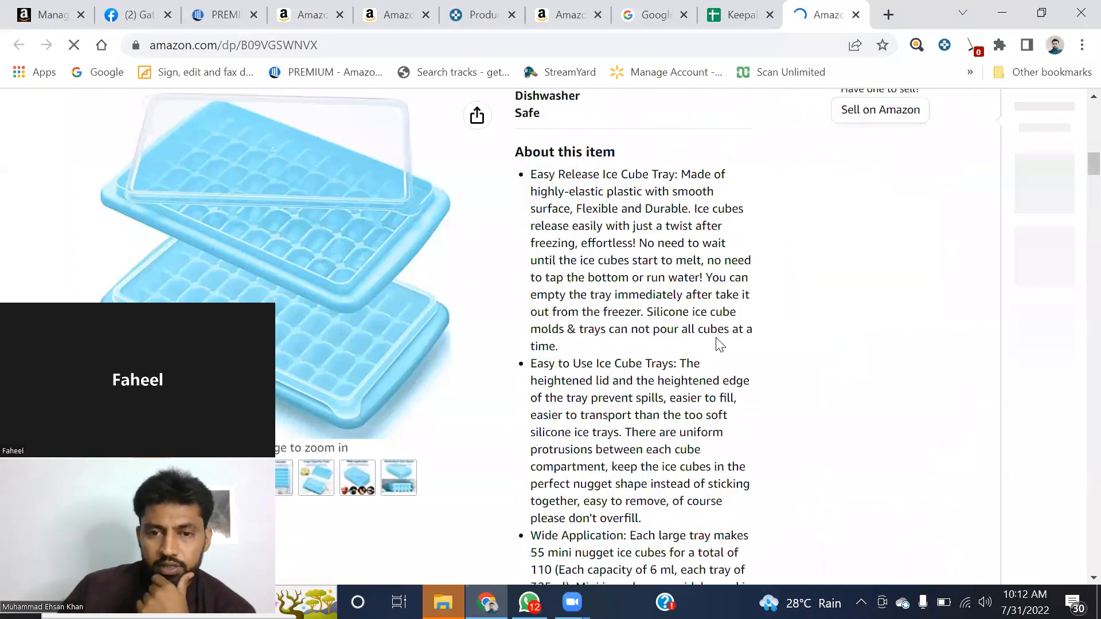
scroll(894, 402, up, 15)
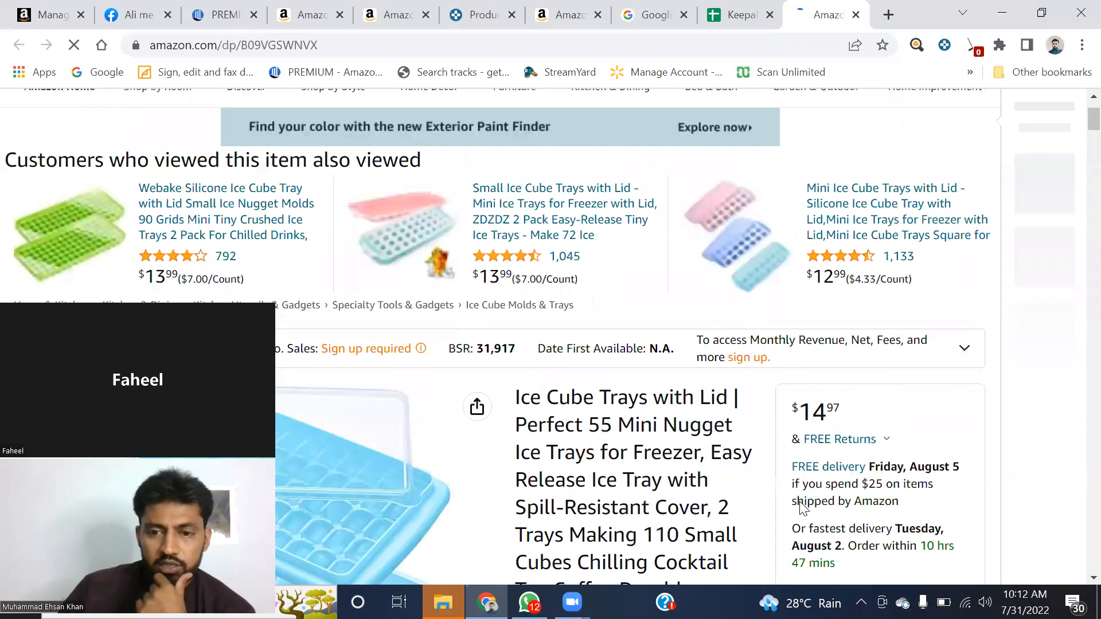
scroll(800, 507, up, 1)
scroll(518, 218, down, 4)
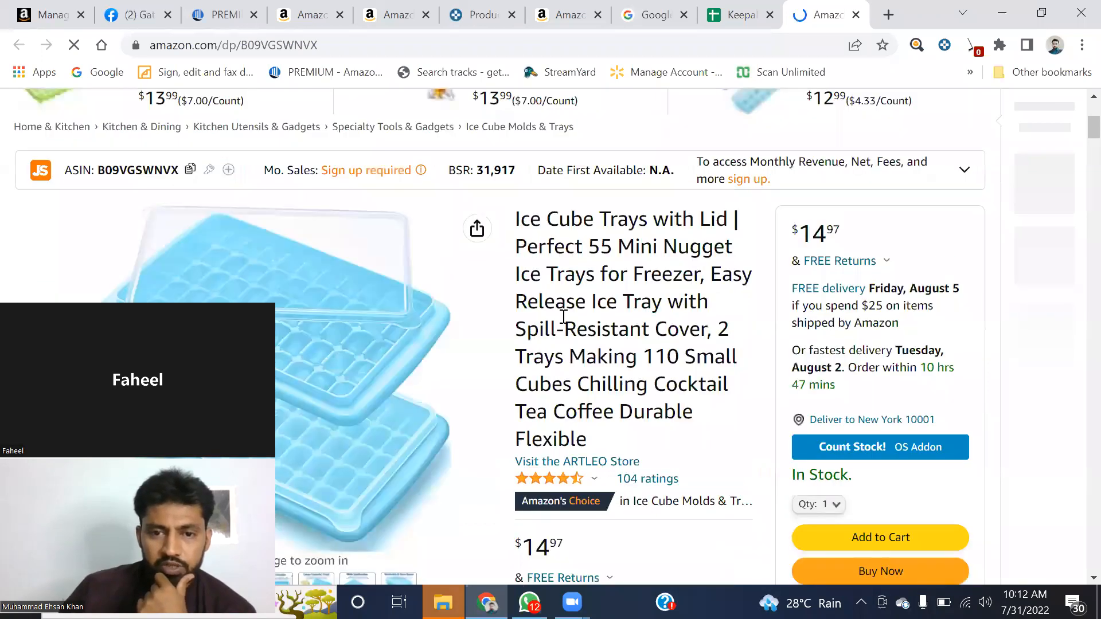
Highlight the ice cube tray listing's title, review its details, and close the product page to return to the sheet.
drag(516, 219, 587, 441)
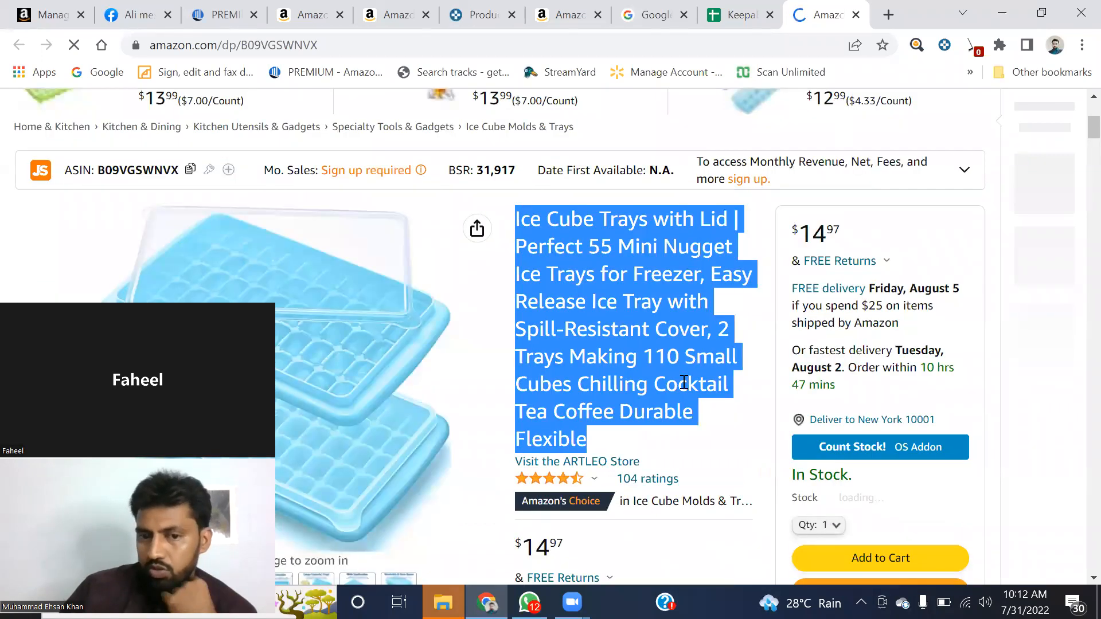
click(683, 382)
scroll(887, 421, down, 4)
scroll(936, 437, down, 8)
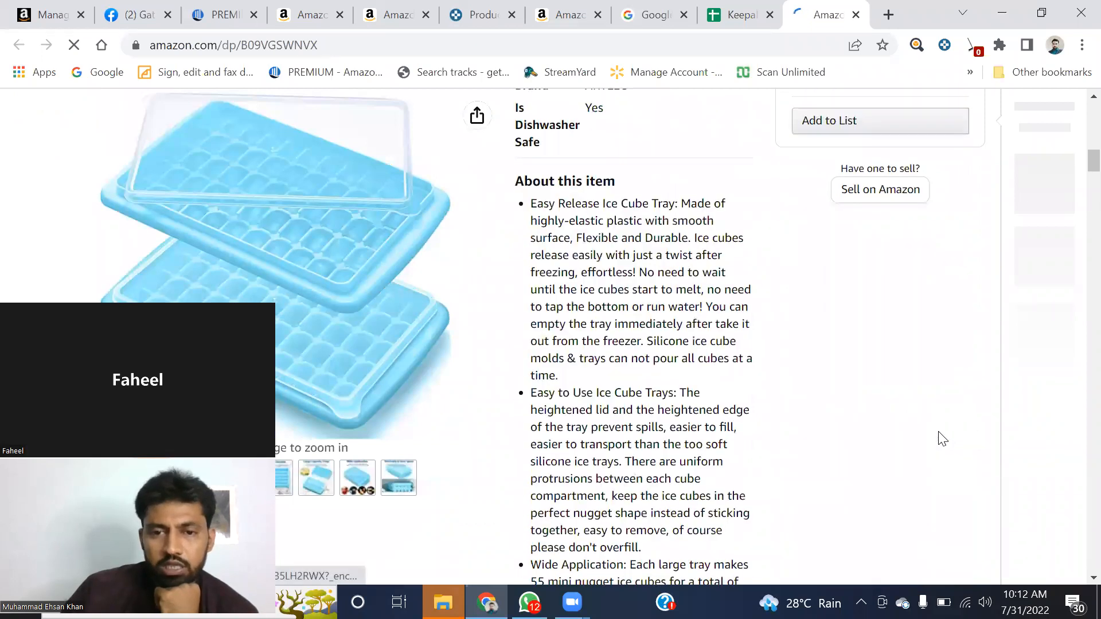
scroll(942, 438, up, 12)
scroll(493, 480, down, 2)
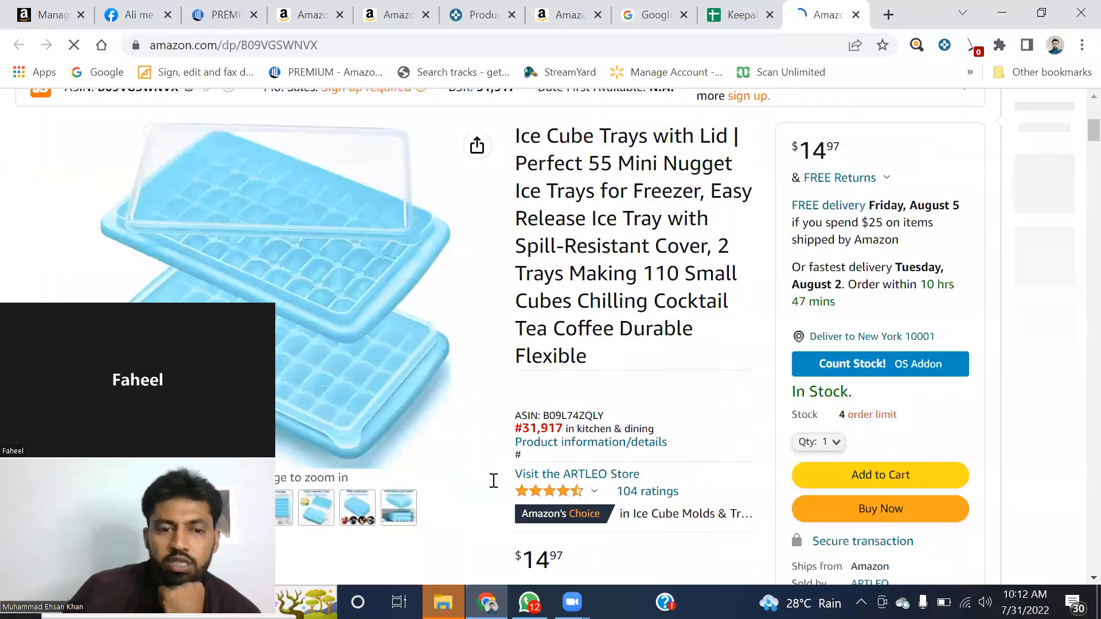
scroll(555, 341, down, 1)
scroll(641, 314, up, 5)
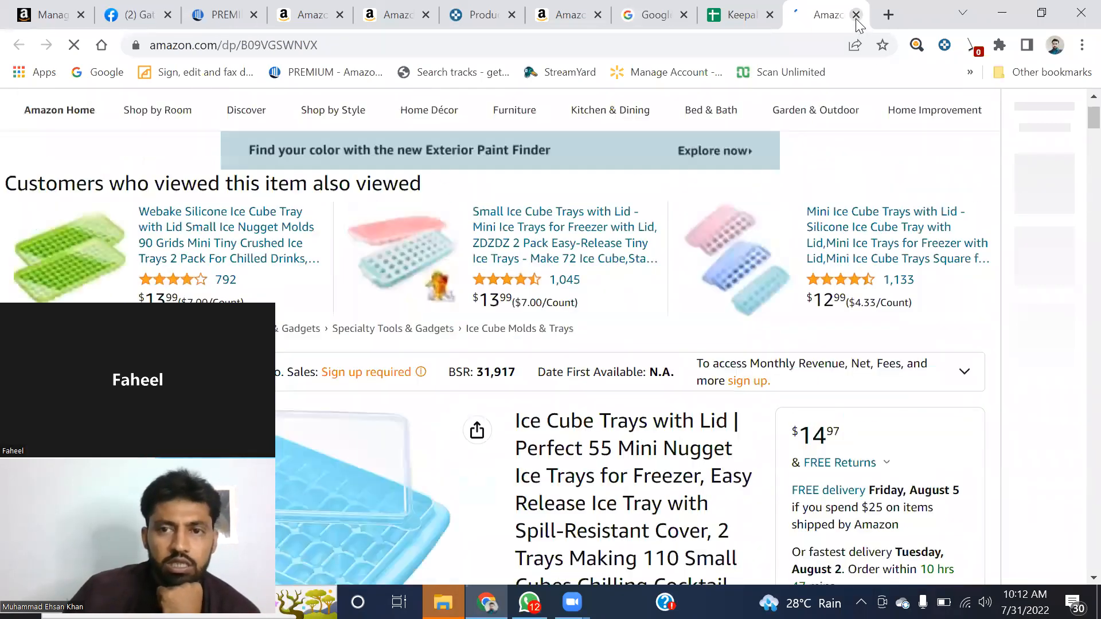
key(ctrl+w)
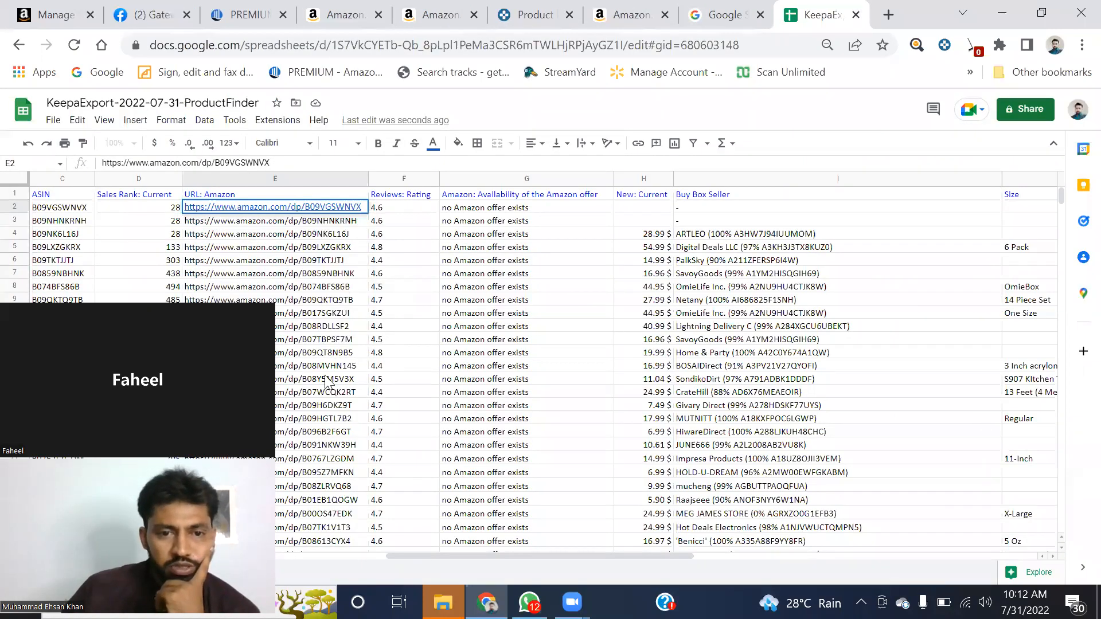
Turn the Amazon URL in cell E14 into a clickable link and open it to review the kitchen timer listing.
click(323, 369)
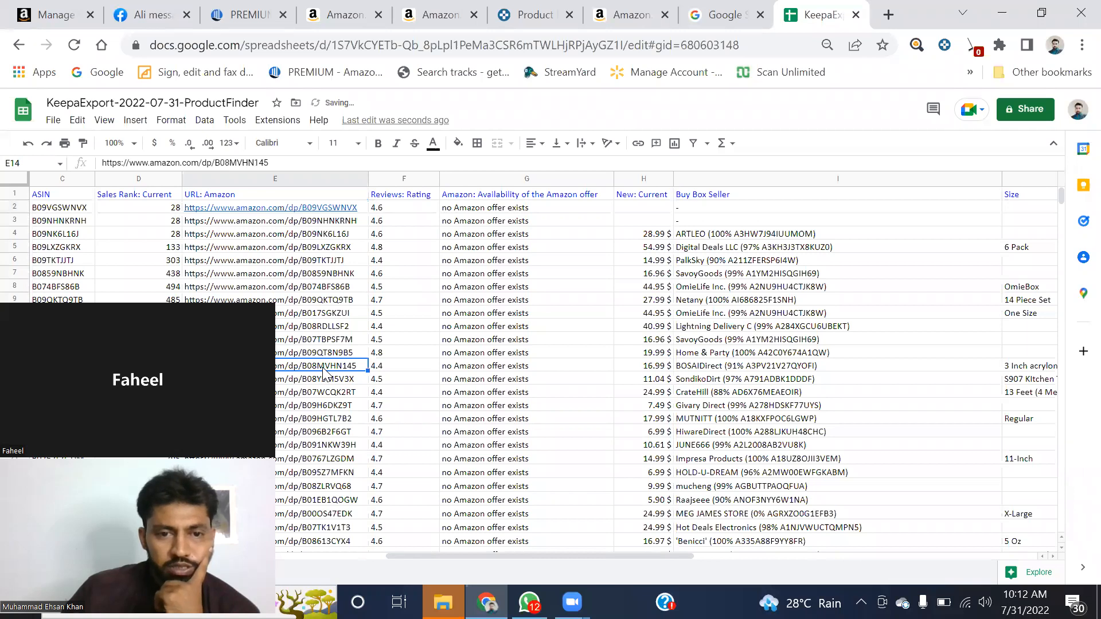
click(325, 405)
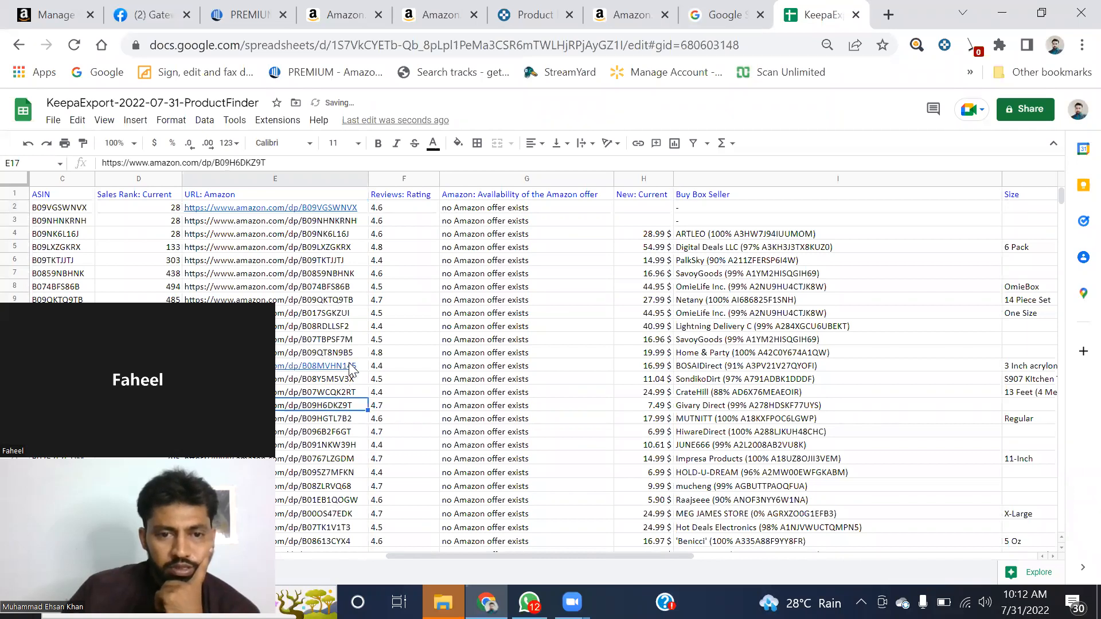
click(349, 365)
click(303, 392)
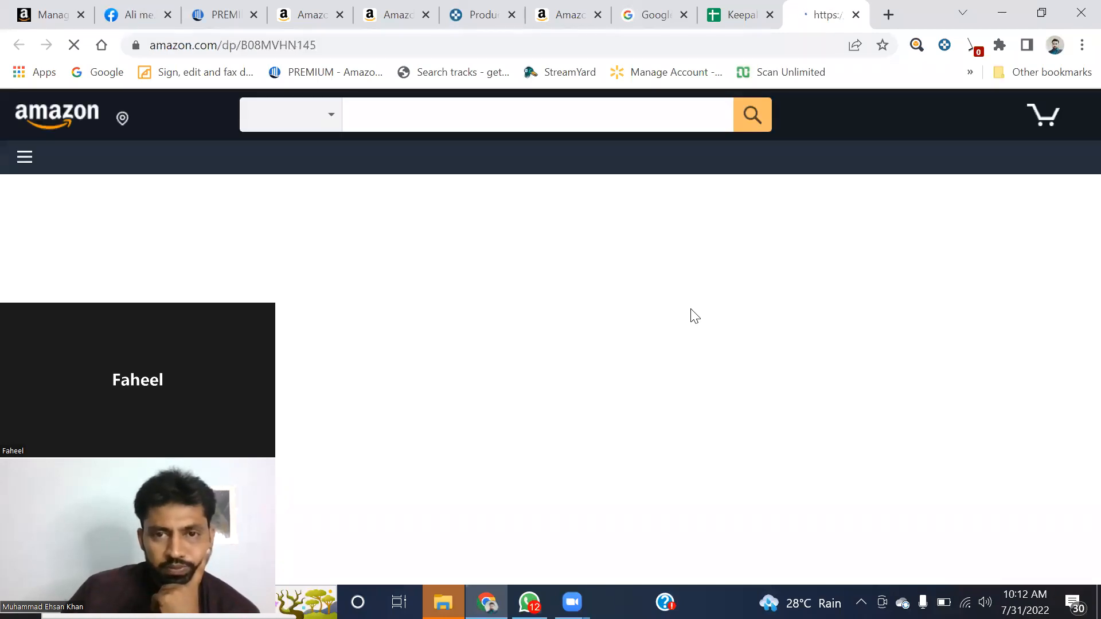
scroll(697, 324, down, 13)
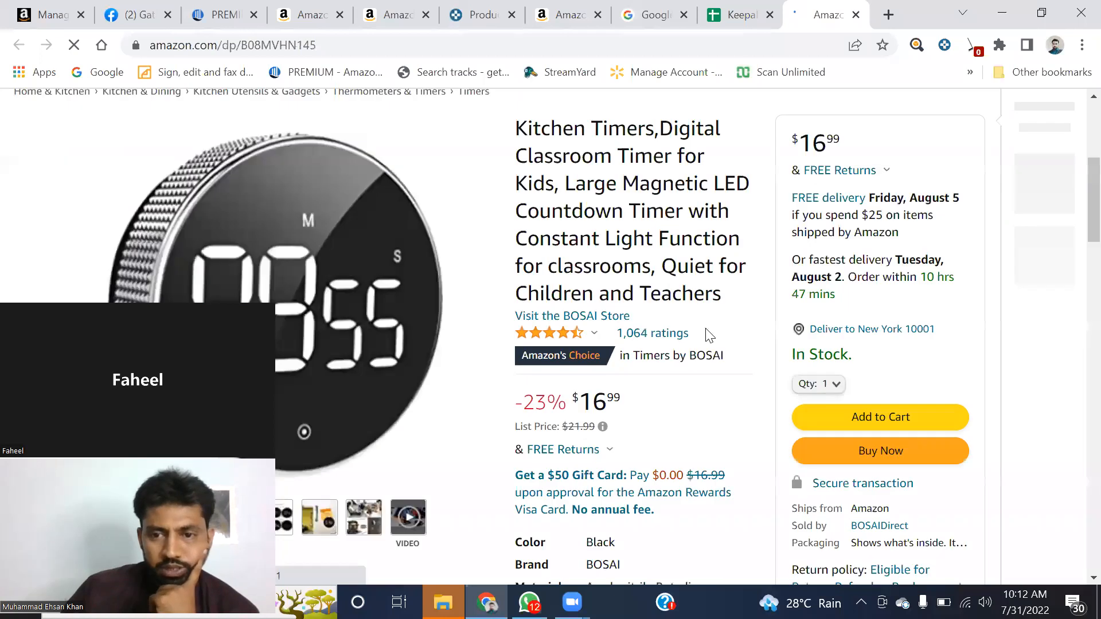
scroll(721, 350, down, 7)
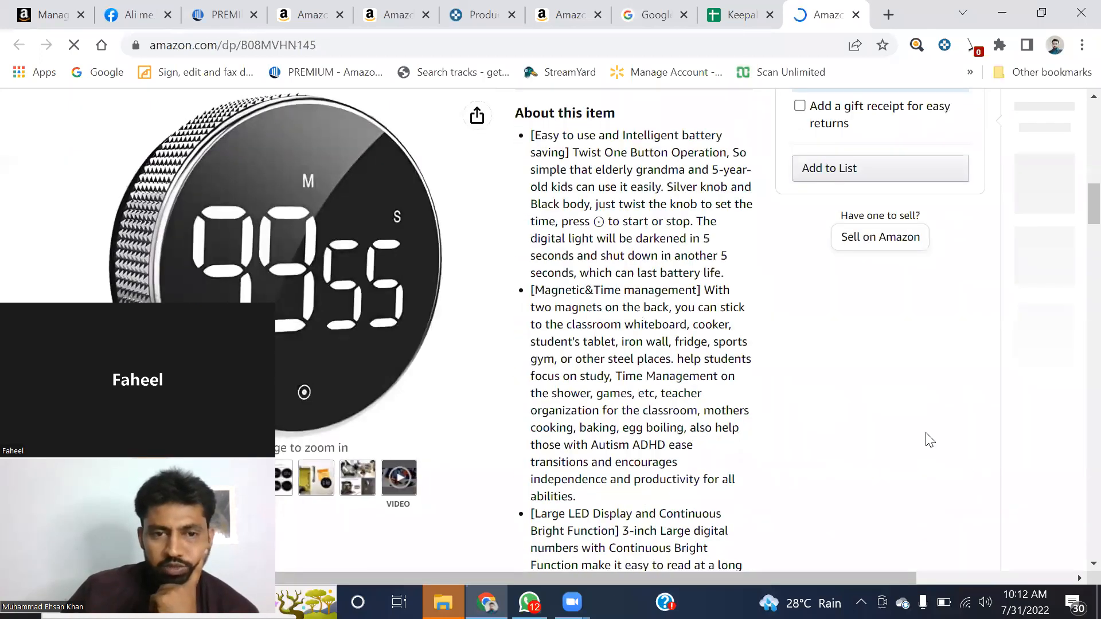
Close the kitchen timer listing and turn the Amazon URL in cell E67 into a clickable link.
scroll(882, 425, up, 10)
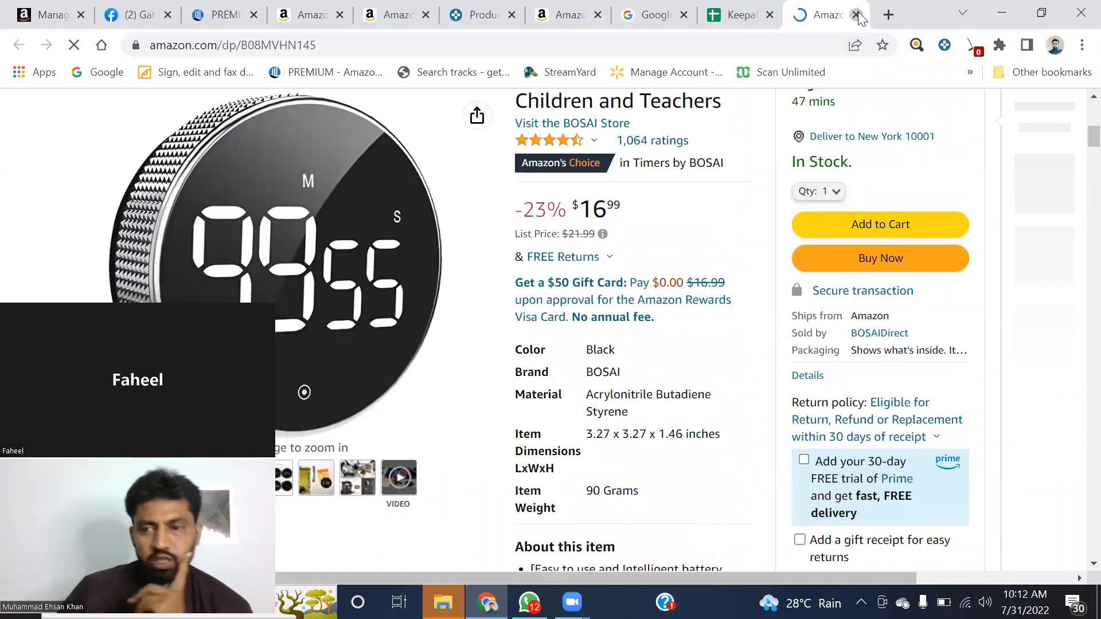
click(856, 14)
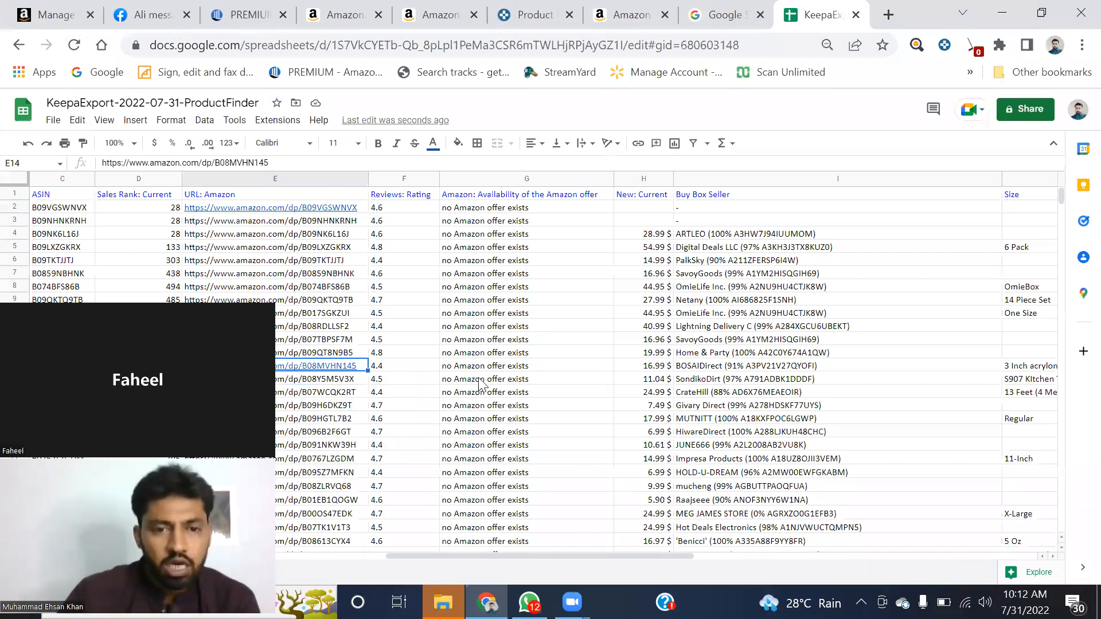
scroll(297, 356, down, 10)
scroll(297, 352, down, 9)
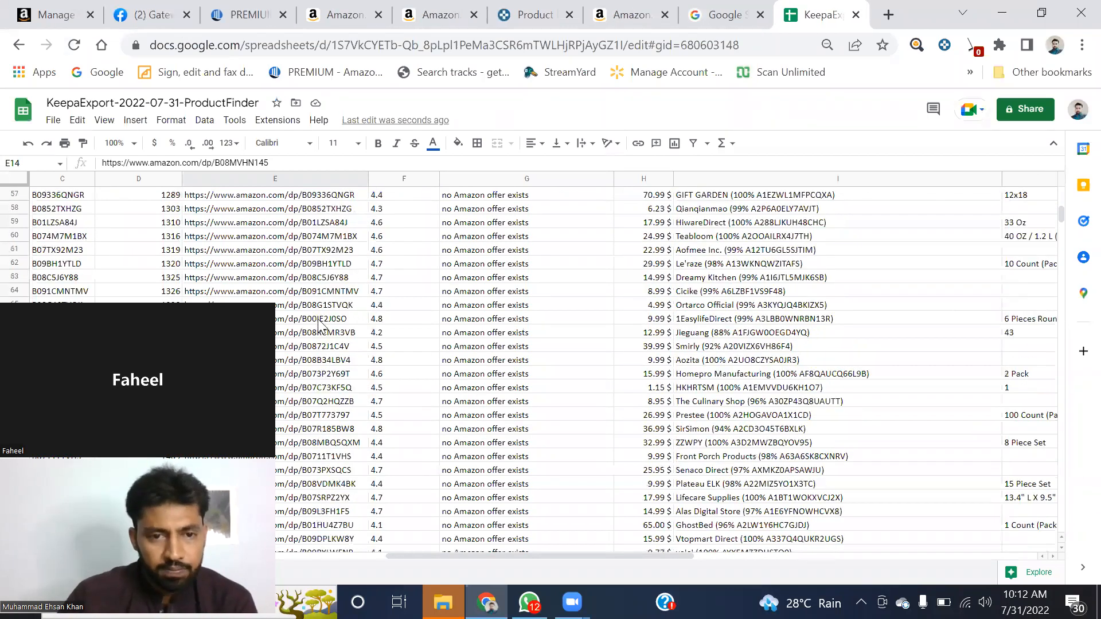
click(315, 333)
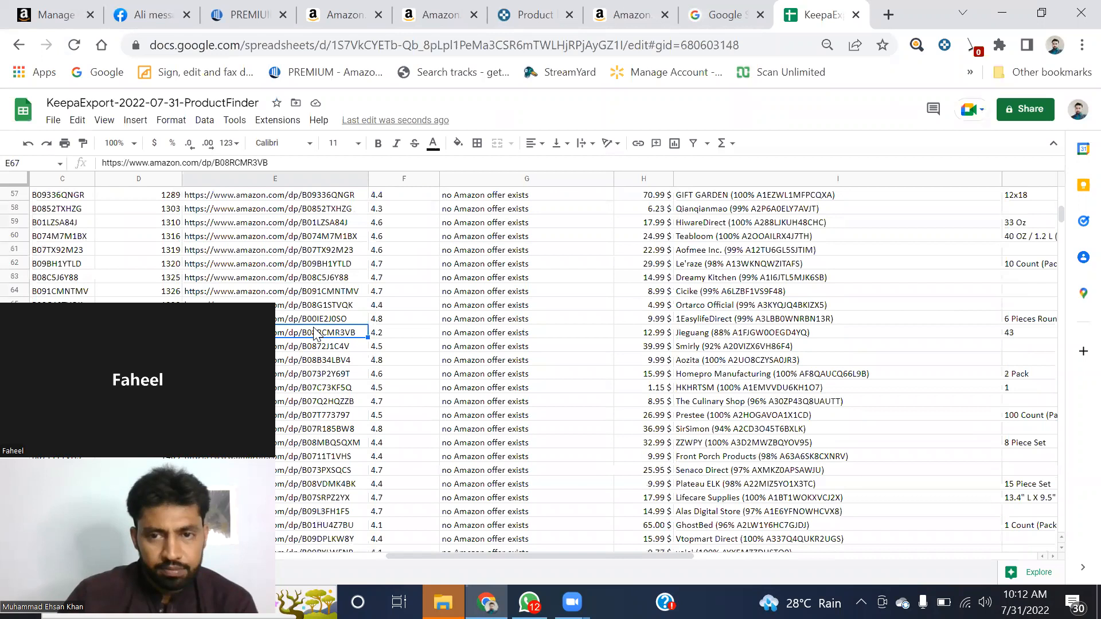
double_click(348, 337)
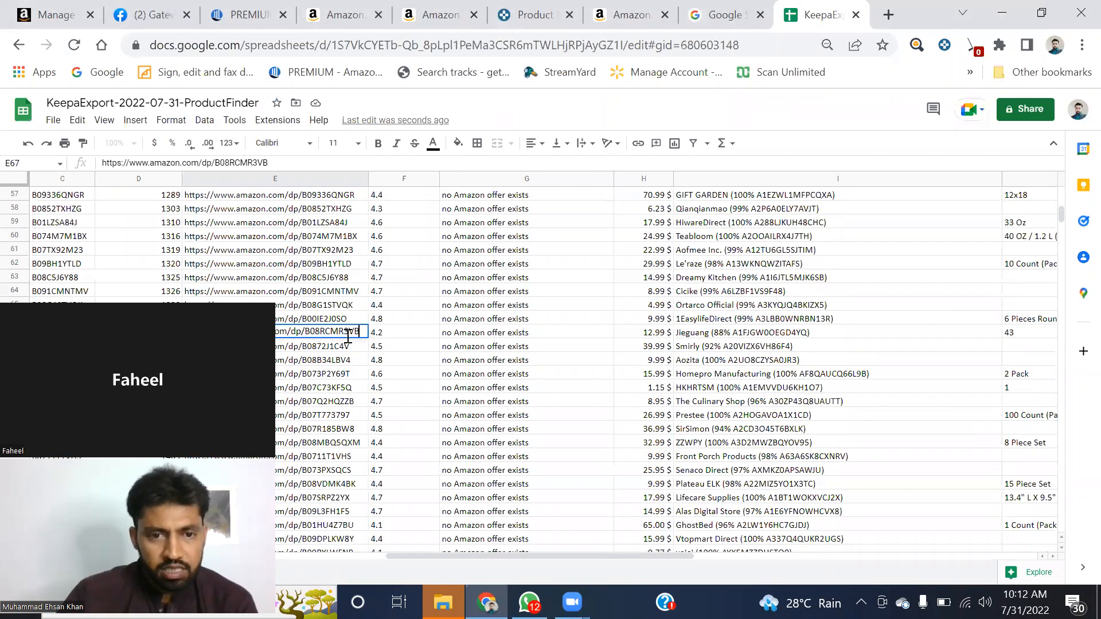
click(342, 401)
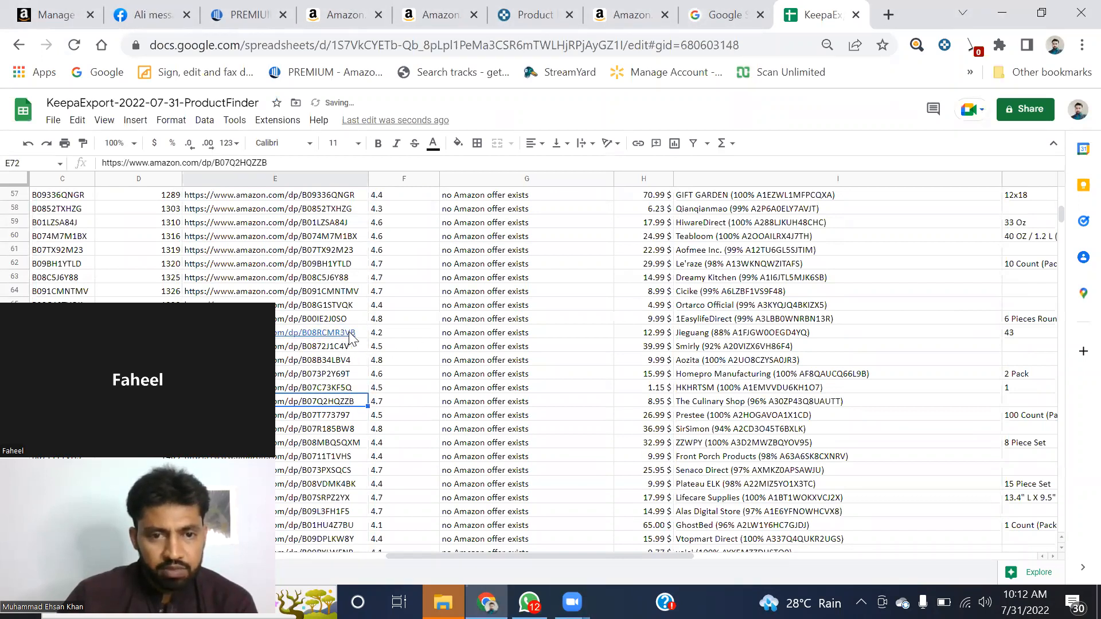
Open the Amazon link in cell E67, review the spring tension curtain rod listing's price, ratings and details, and close the page.
click(299, 351)
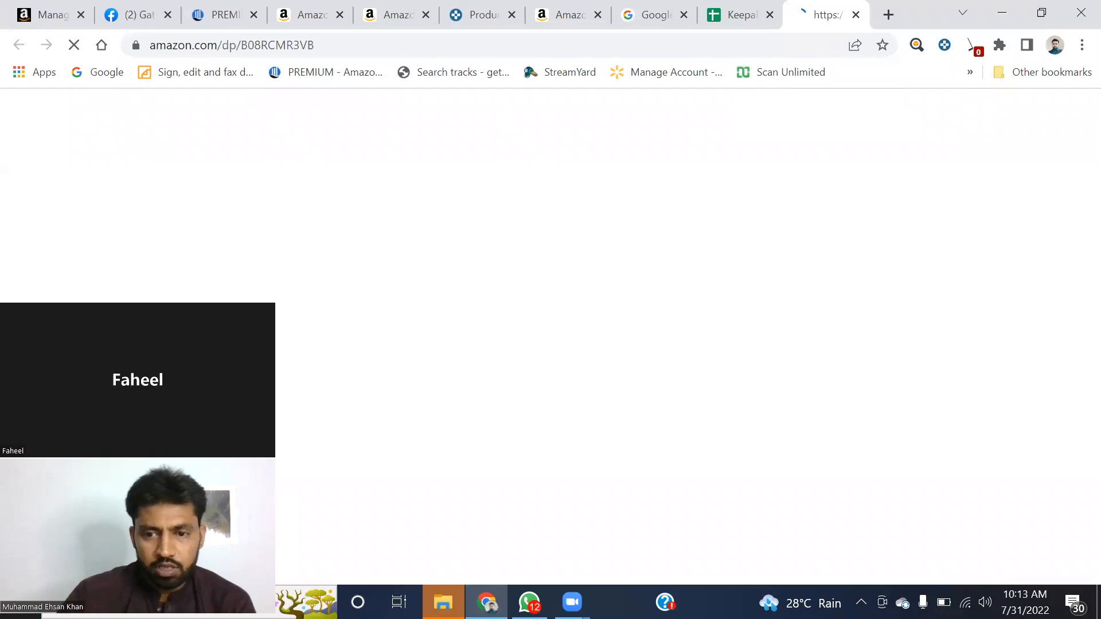
scroll(921, 334, down, 5)
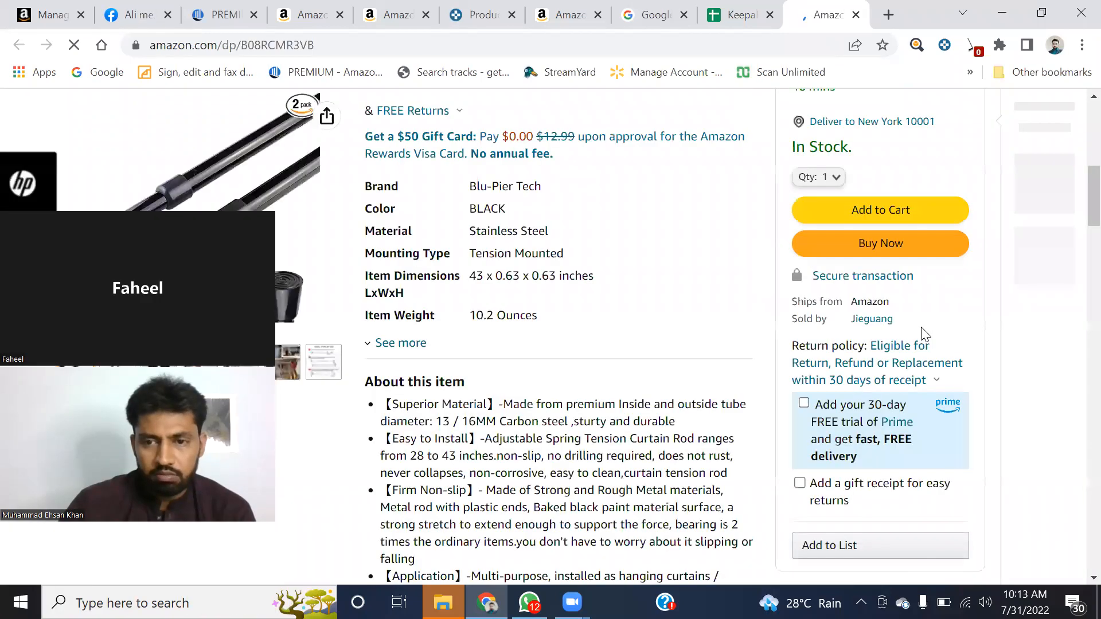
scroll(921, 334, down, 5)
scroll(693, 437, up, 6)
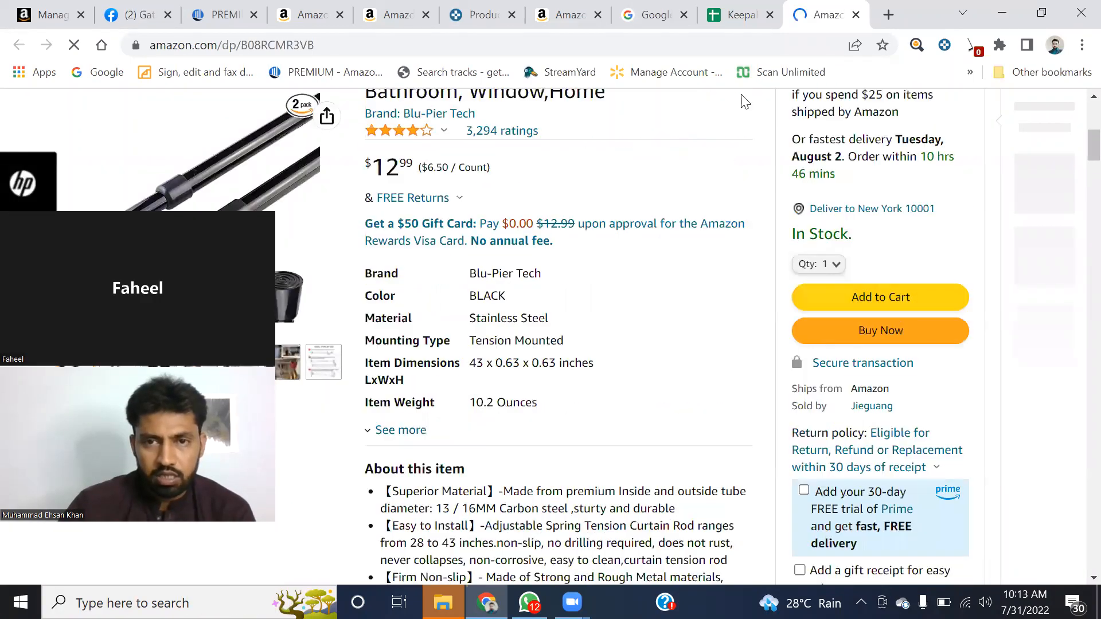
scroll(744, 102, up, 7)
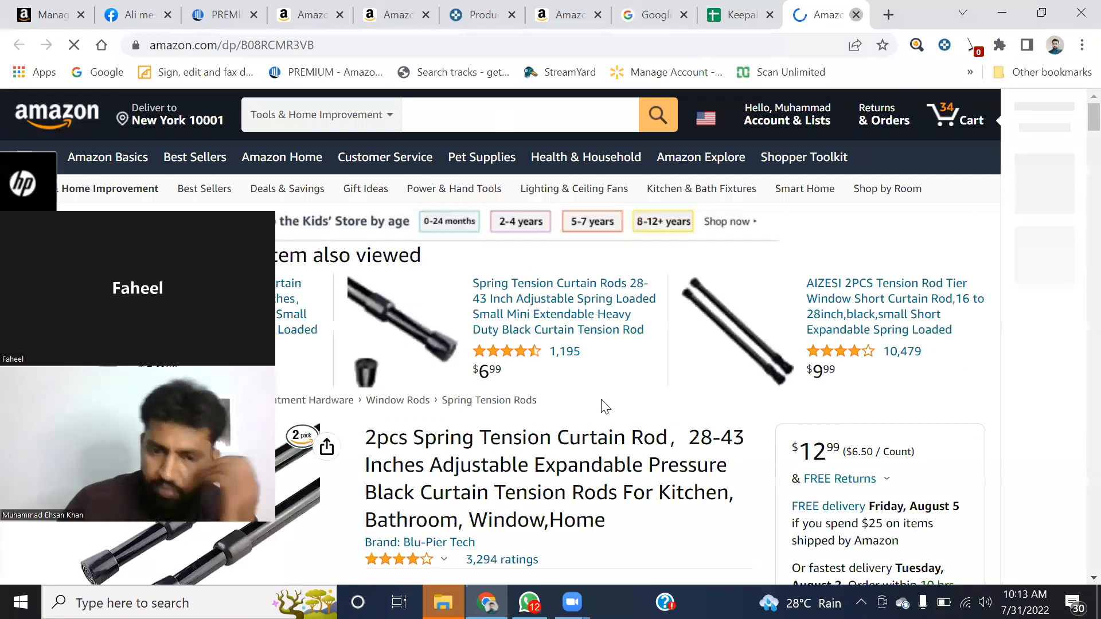
key(ctrl+w)
Return to Keepa's Product Finder, open the 4 Pcs Regular Mouth 32-Ounces Mason Jar product, and examine its price, sales rank and offer history graphs.
click(524, 14)
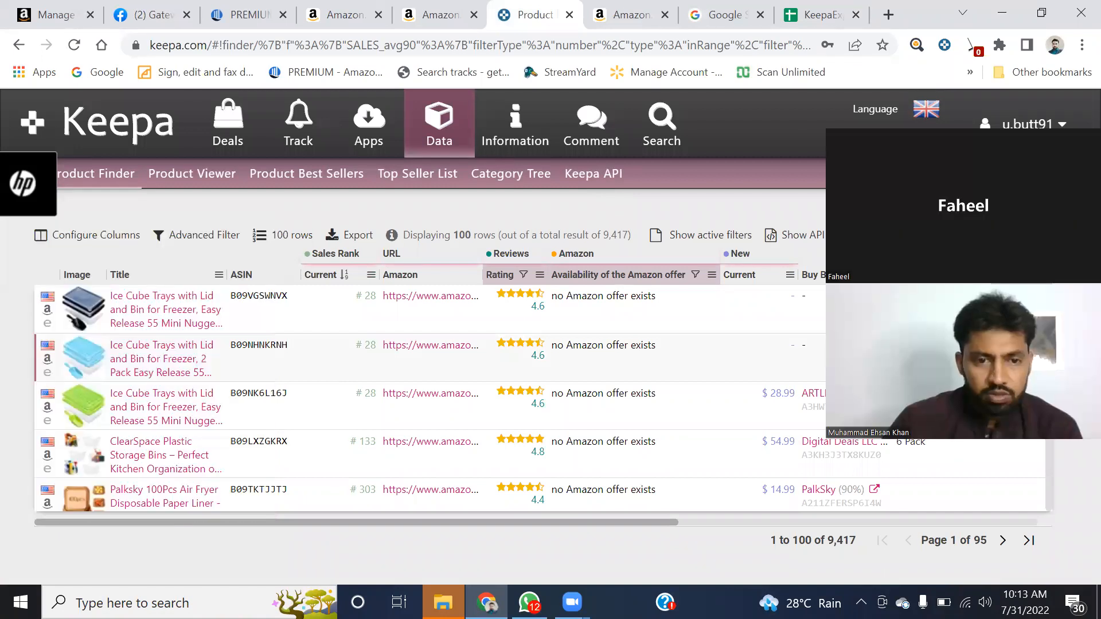
scroll(185, 362, down, 20)
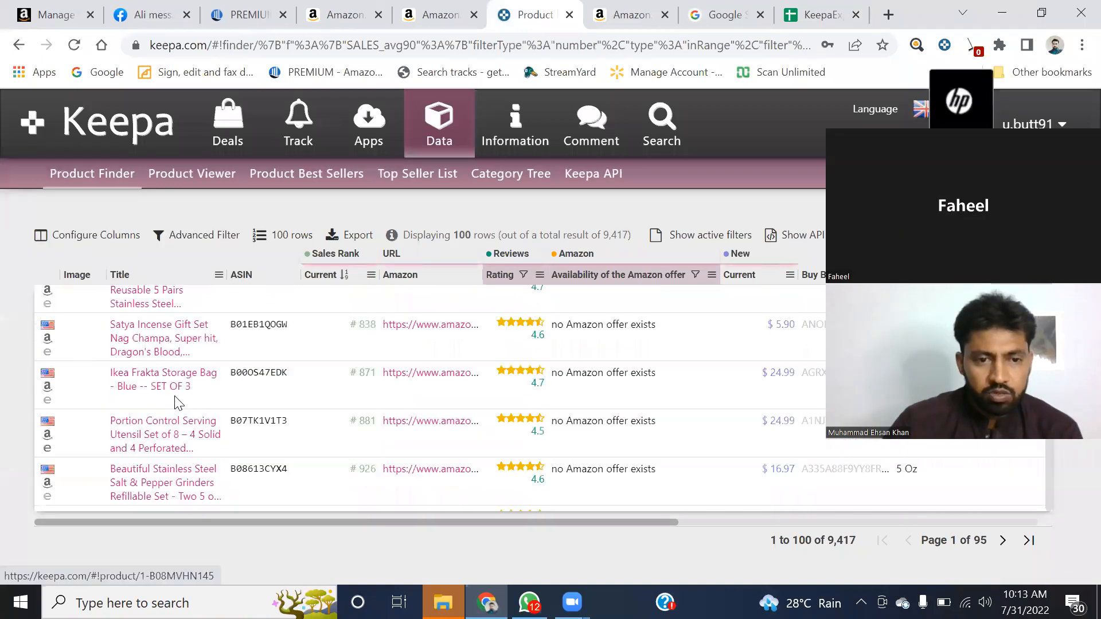
scroll(175, 404, down, 2)
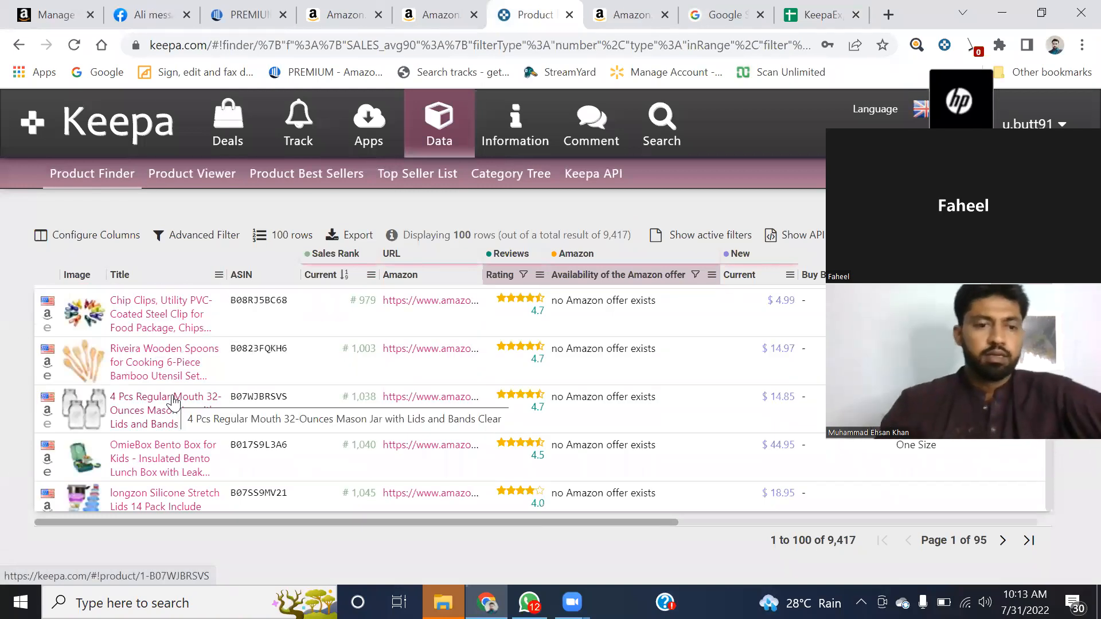
click(156, 421)
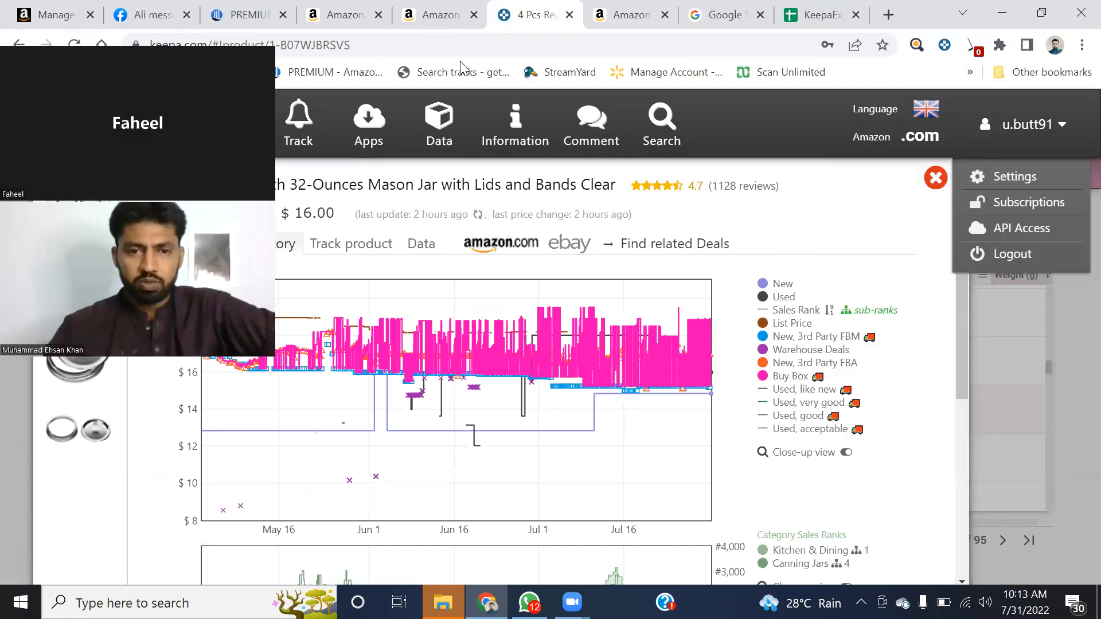
scroll(464, 373, down, 5)
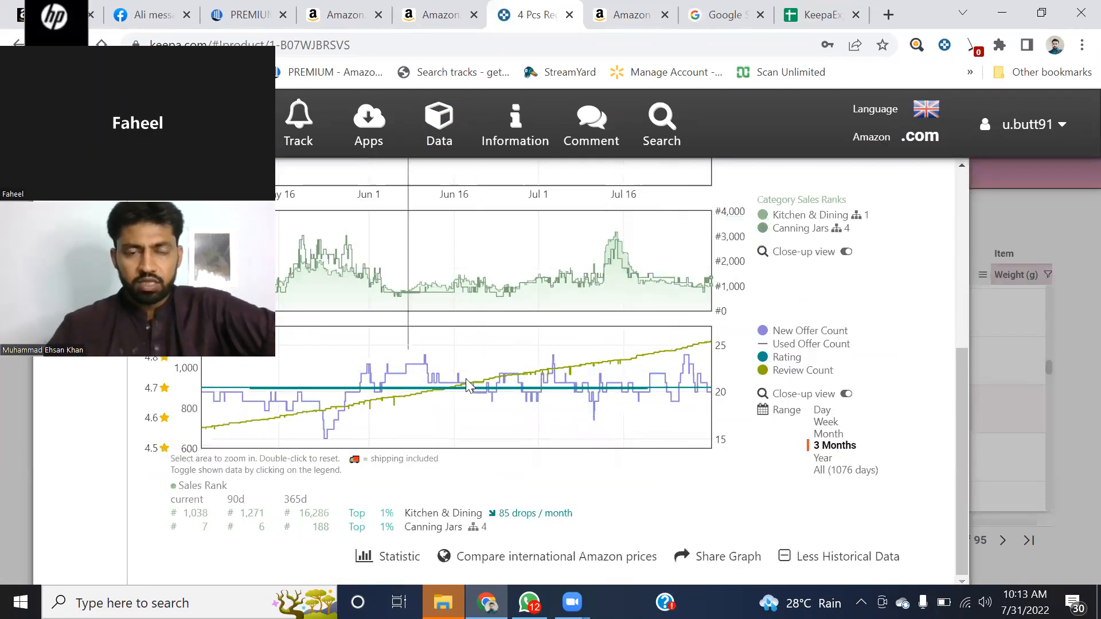
scroll(568, 401, up, 5)
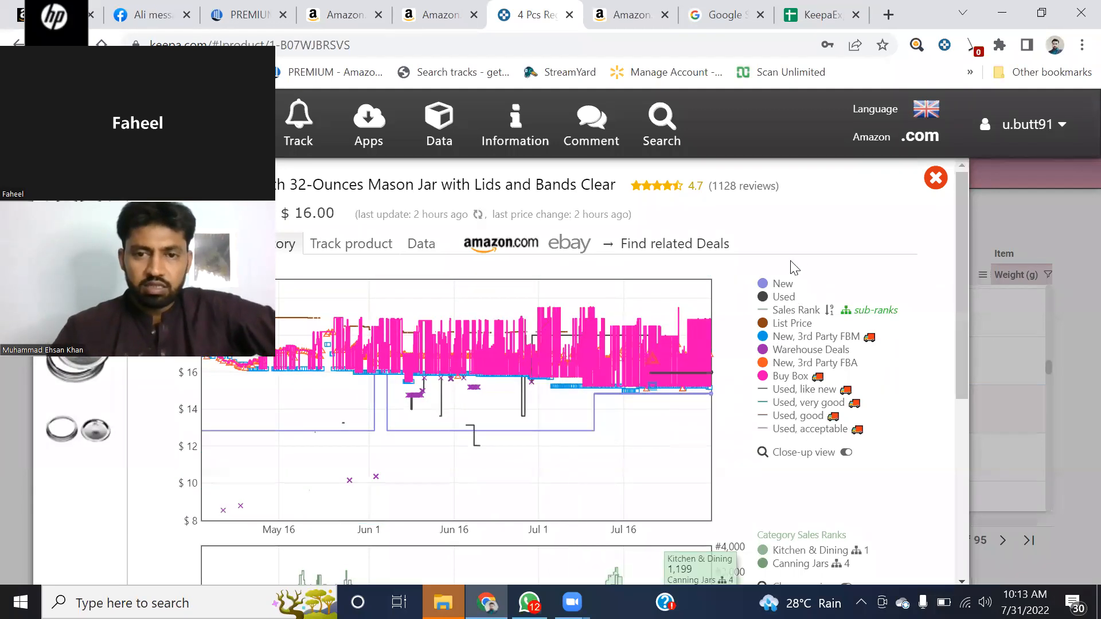
Check the mason jar product's Data section, and close its details to return to the Product Finder results.
click(422, 248)
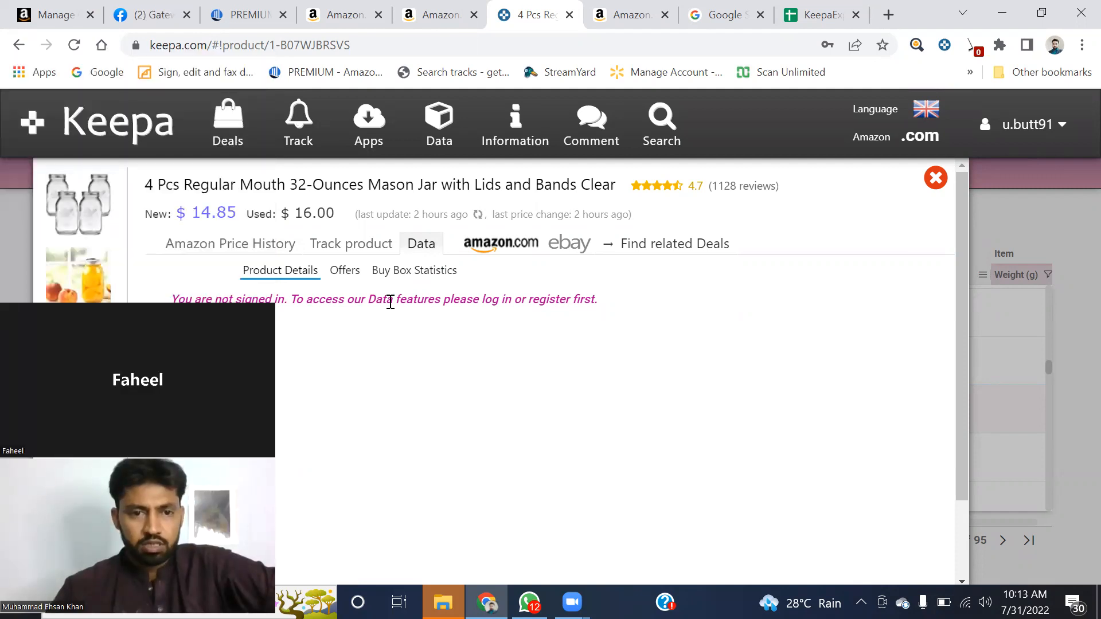
click(936, 179)
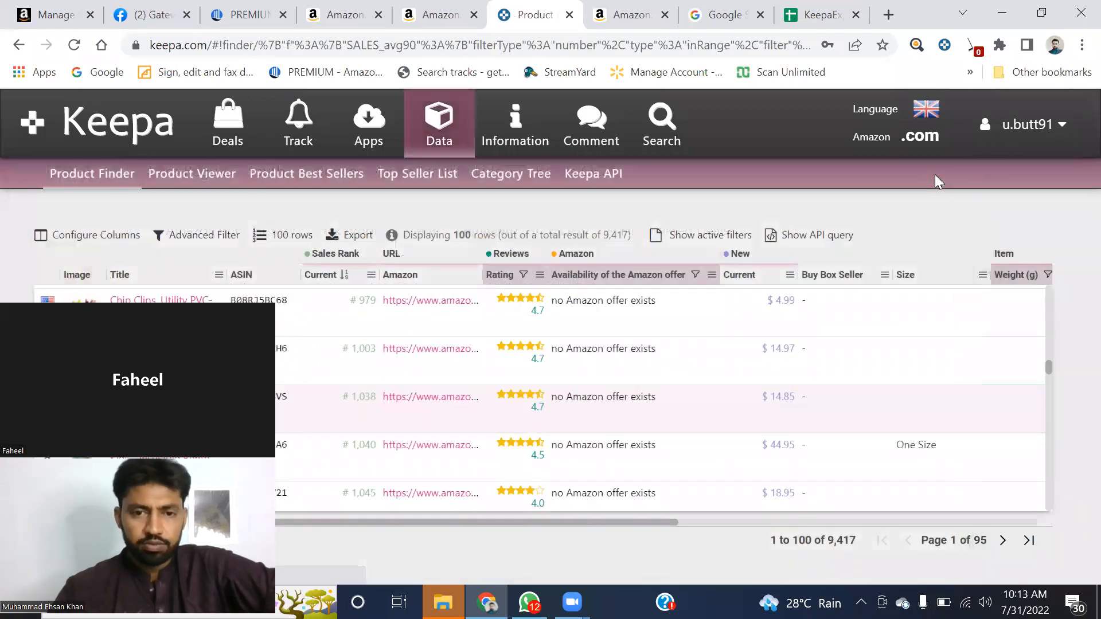
click(596, 359)
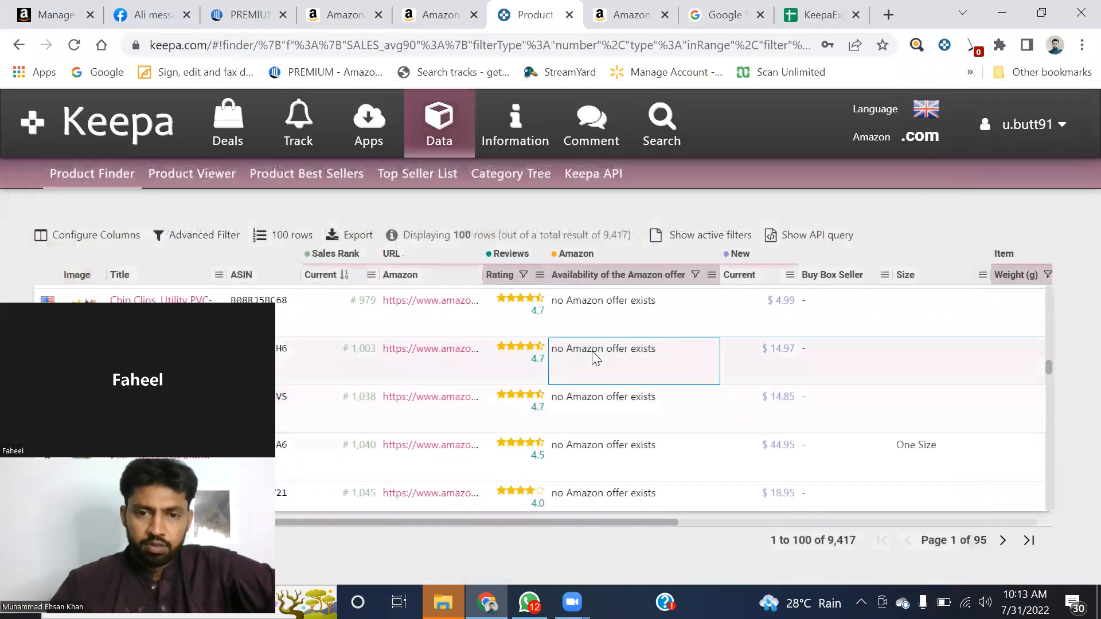